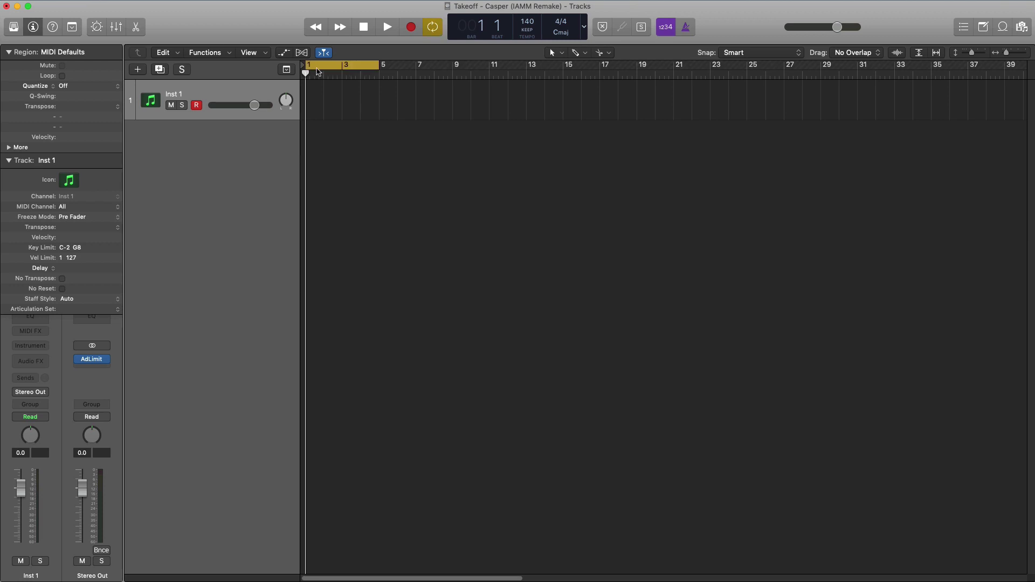
Extend the cycle range to cover bars 1 to 9 and lengthen the Inst 1 region to eight bars
{"action": "left_click_drag", "start_coordinate": [318, 72], "coordinate": [442, 71]}
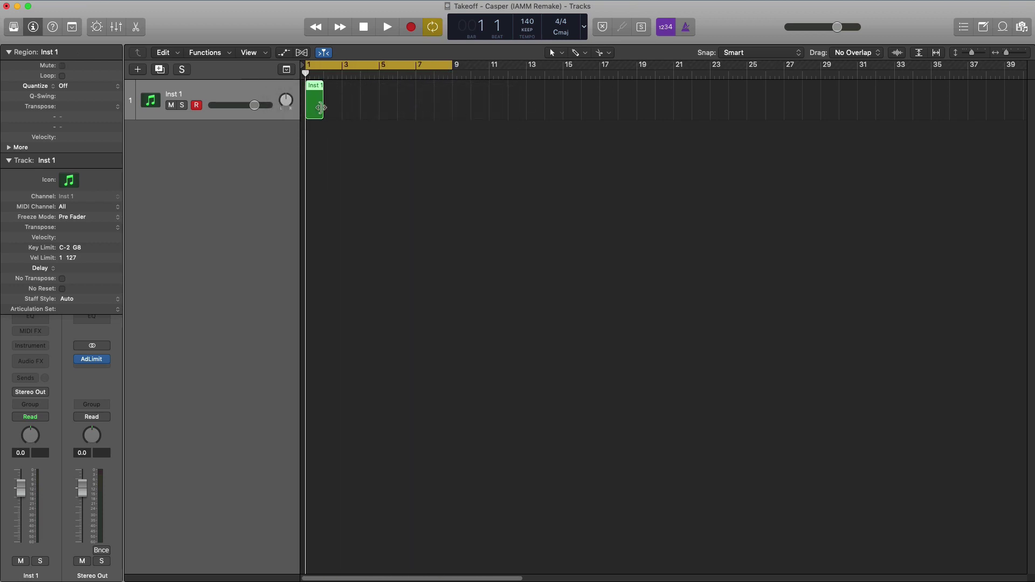
{"action": "left_click_drag", "start_coordinate": [321, 107], "coordinate": [451, 108]}
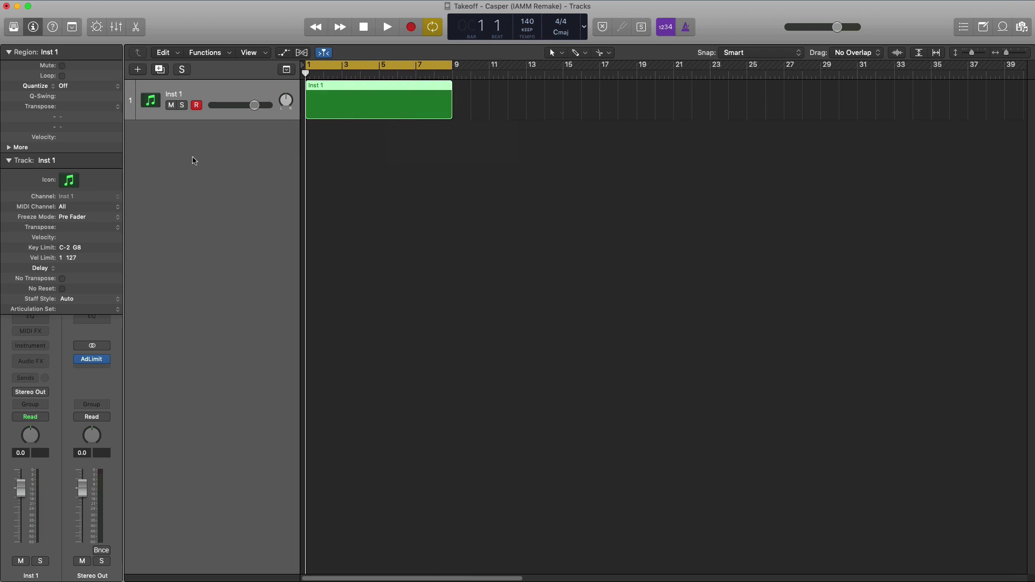
Load a stereo Vintage Electric Piano on the instrument track and choose its Tremolo Electric preset
{"action": "left_click", "coordinate": [41, 346]}
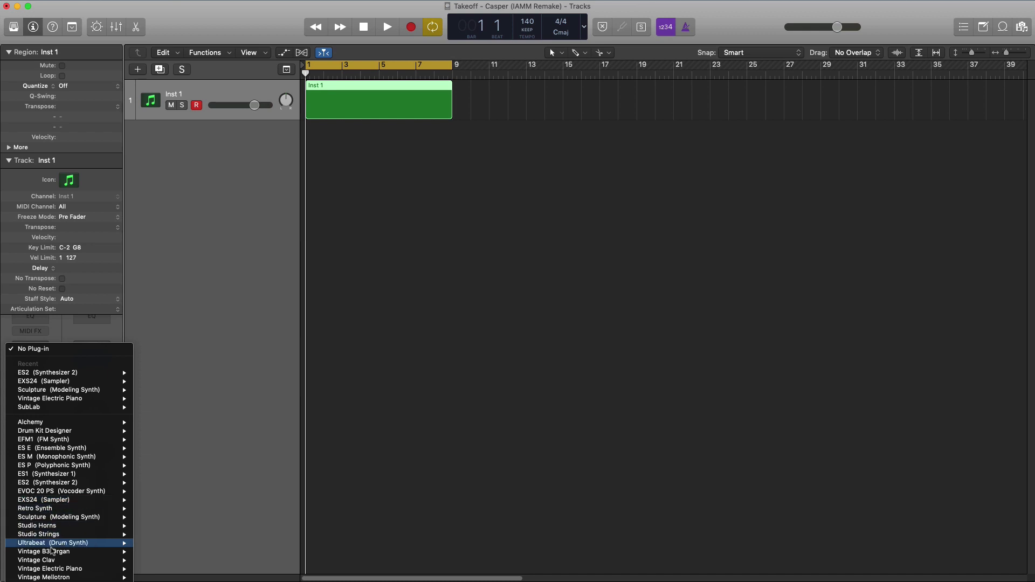
{"action": "mouse_move", "coordinate": [54, 553]}
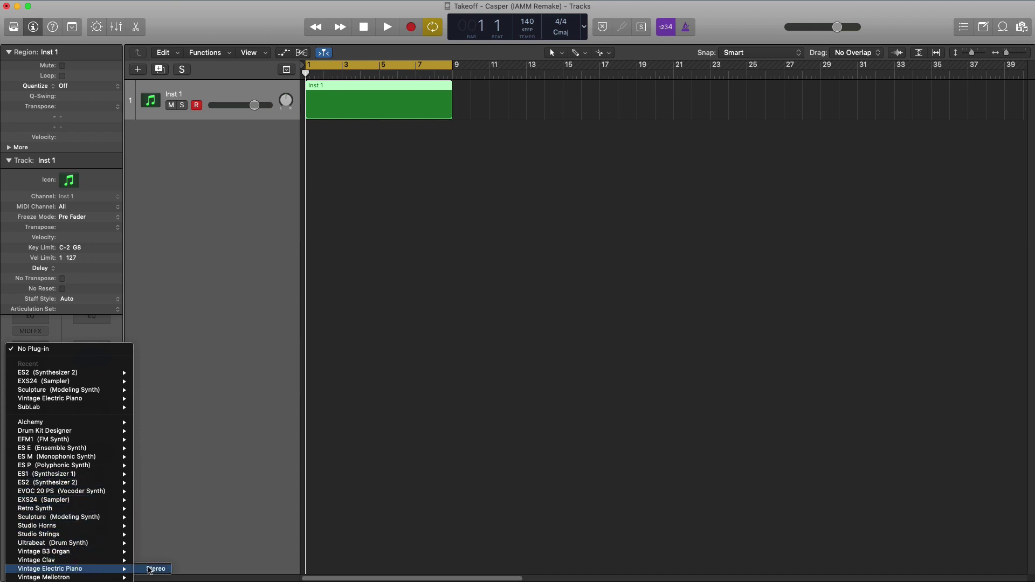
{"action": "left_click", "coordinate": [154, 569]}
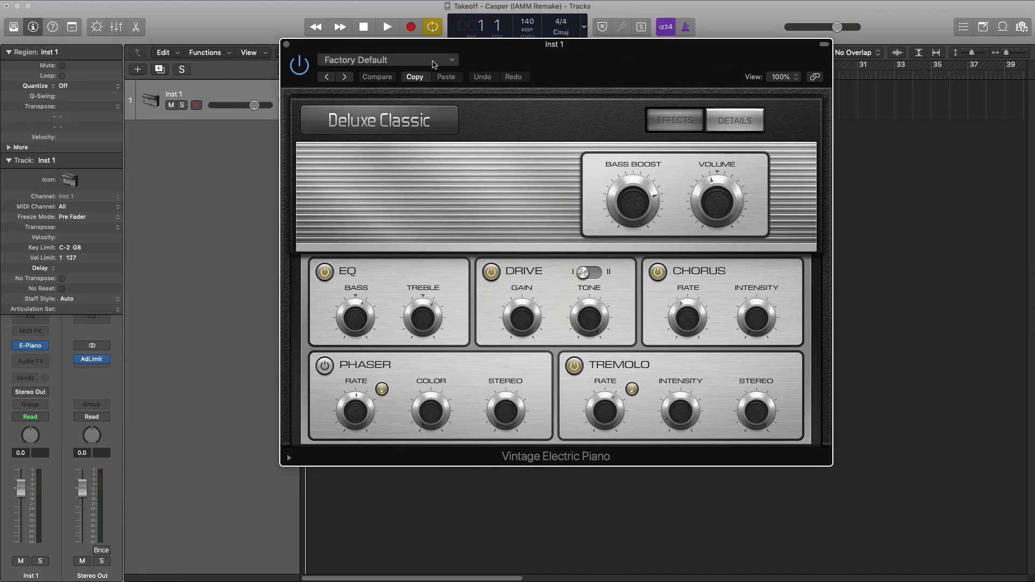
{"action": "left_click", "coordinate": [433, 62]}
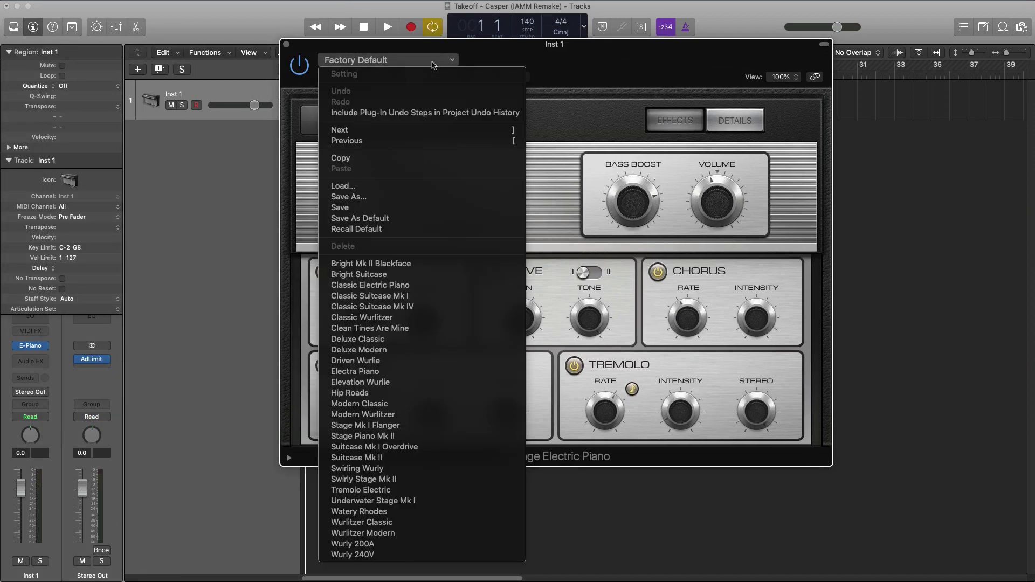
{"action": "left_click", "coordinate": [367, 494]}
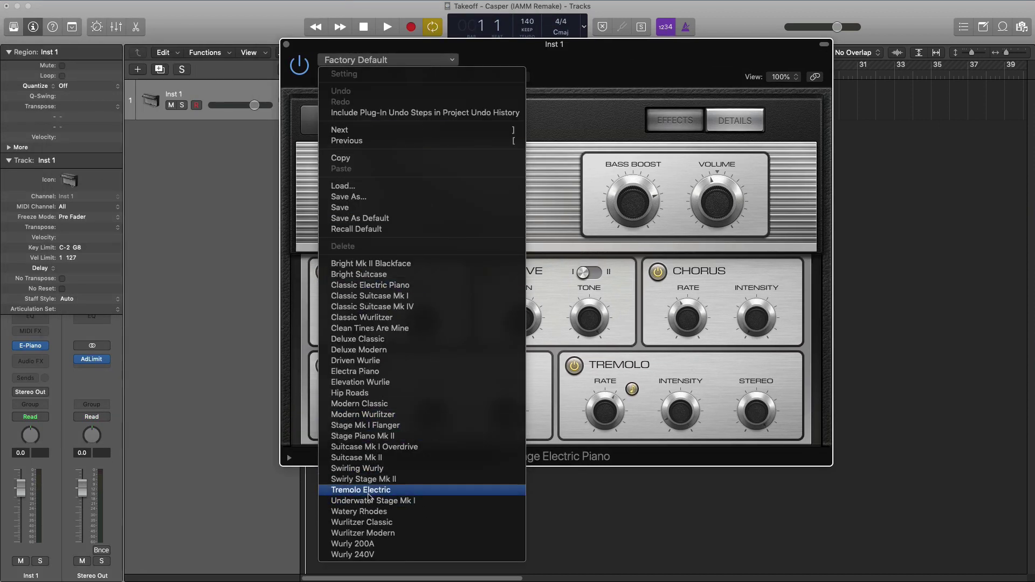
{"action": "left_click", "coordinate": [286, 45]}
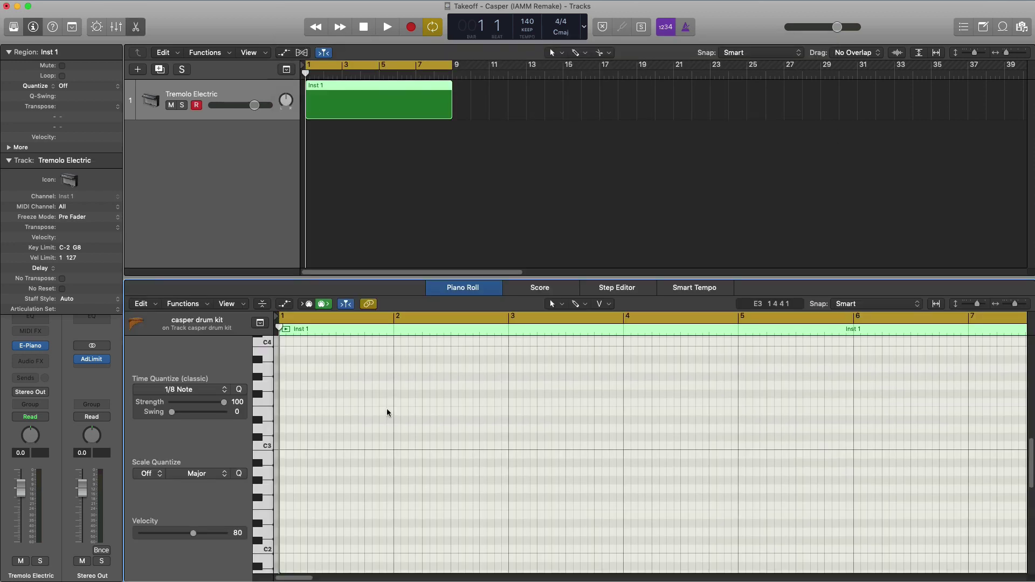
Build a three-beat chord of A#1, D#2, F#2 and A#2 at the start of bar 1 and audition it
{"action": "scroll", "coordinate": [367, 442], "scroll_direction": "down", "scroll_amount": 3}
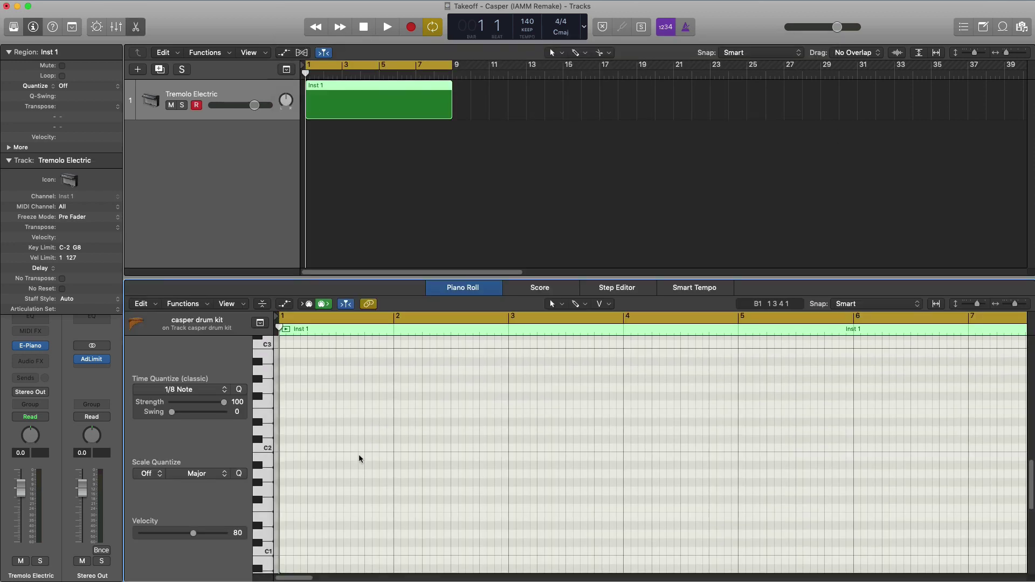
{"action": "left_click", "coordinate": [289, 466]}
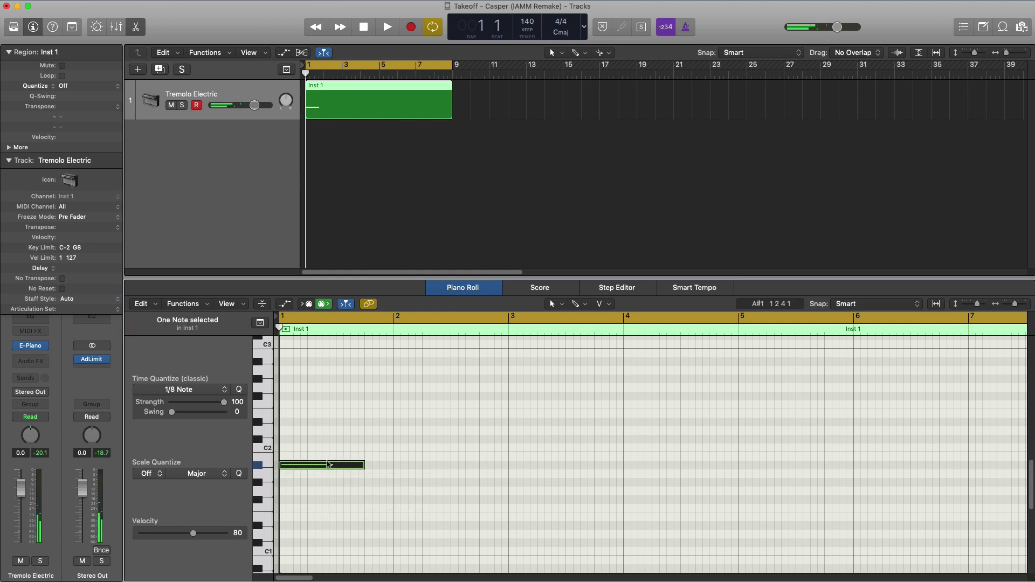
{"action": "left_click_drag", "start_coordinate": [330, 466], "coordinate": [322, 362]}
{"action": "key", "text": "space"}
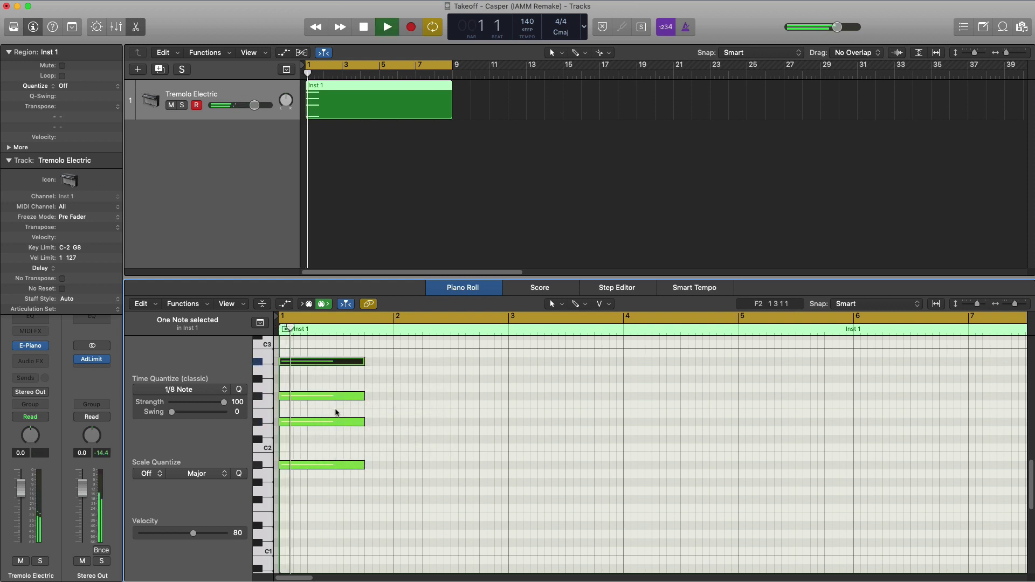
{"action": "key", "text": "Return"}
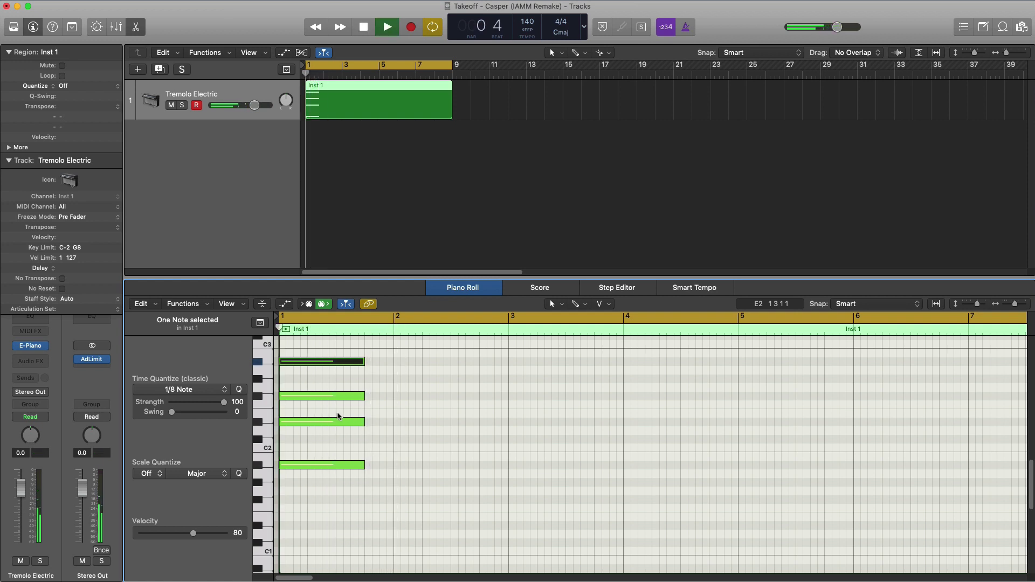
{"action": "key", "text": "Return"}
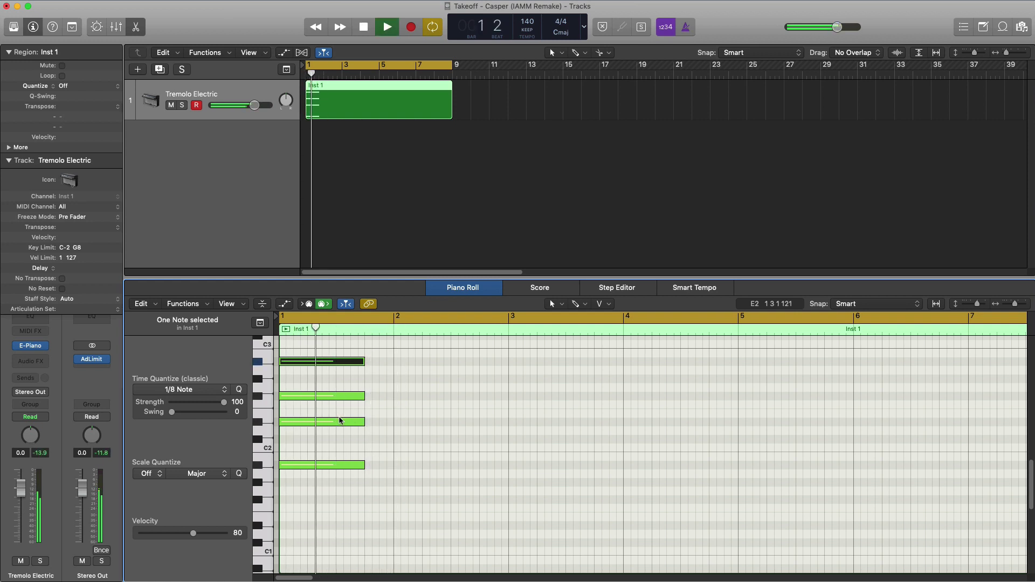
{"action": "key", "text": "Return"}
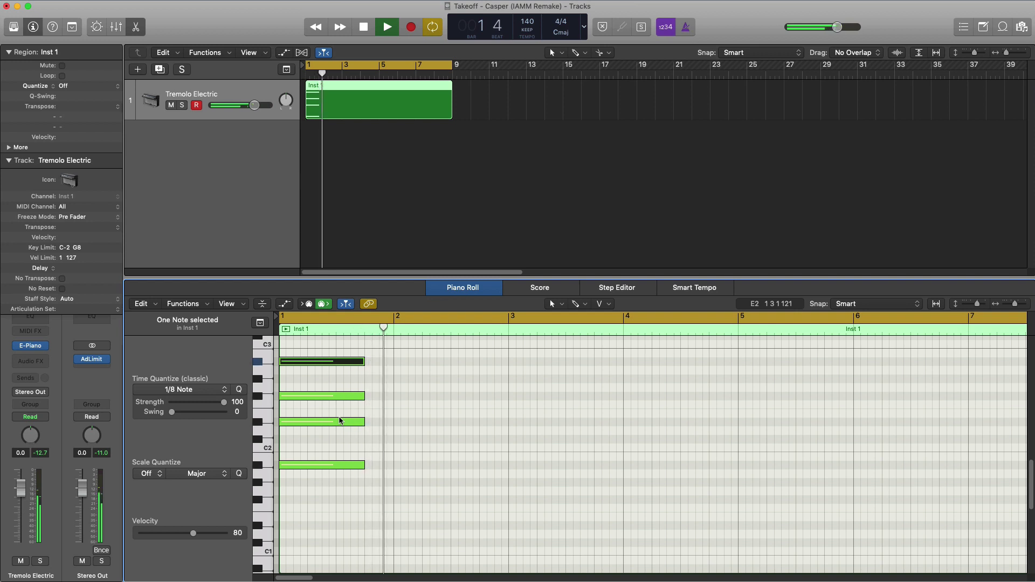
{"action": "key", "text": "space"}
{"action": "key", "text": "shift+space"}
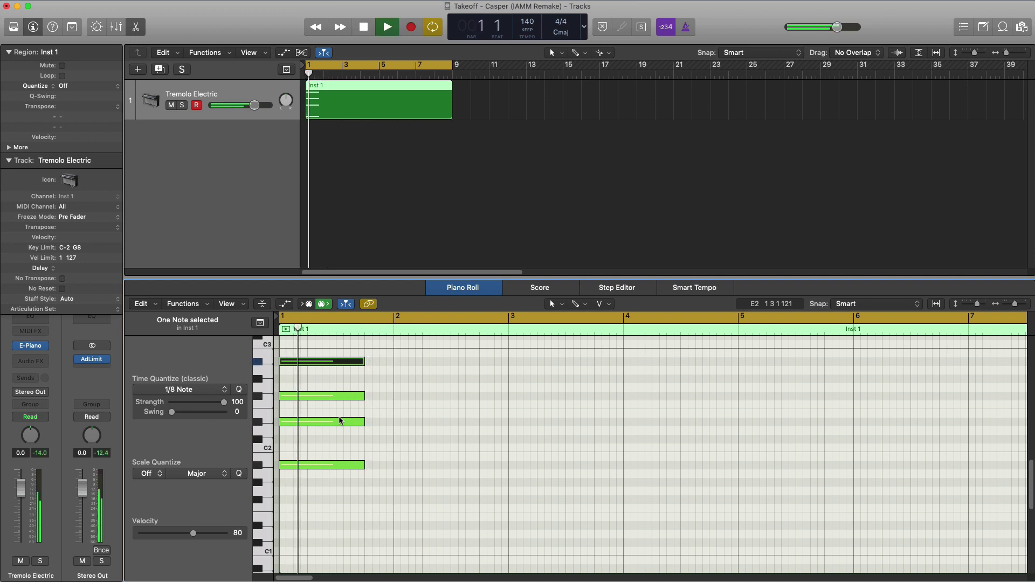
{"action": "key", "text": "space"}
Copy the chord directly after itself, two semitones higher, lengthen the copy to the start of bar 3, and audition it
{"action": "left_click_drag", "start_coordinate": [391, 489], "coordinate": [286, 359]}
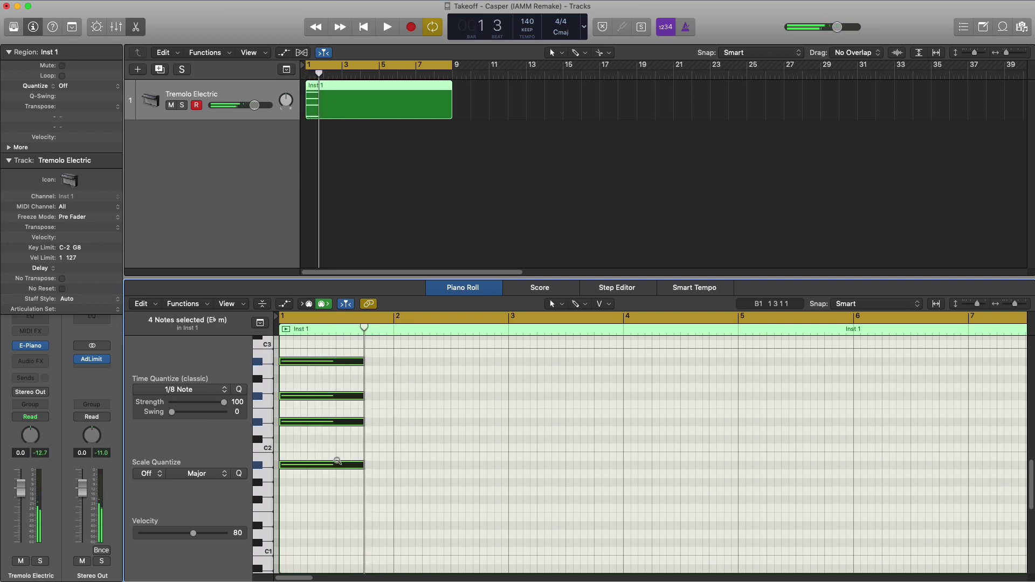
{"action": "left_click_drag", "start_coordinate": [354, 462], "coordinate": [422, 452]}
{"action": "key", "text": "shift+space"}
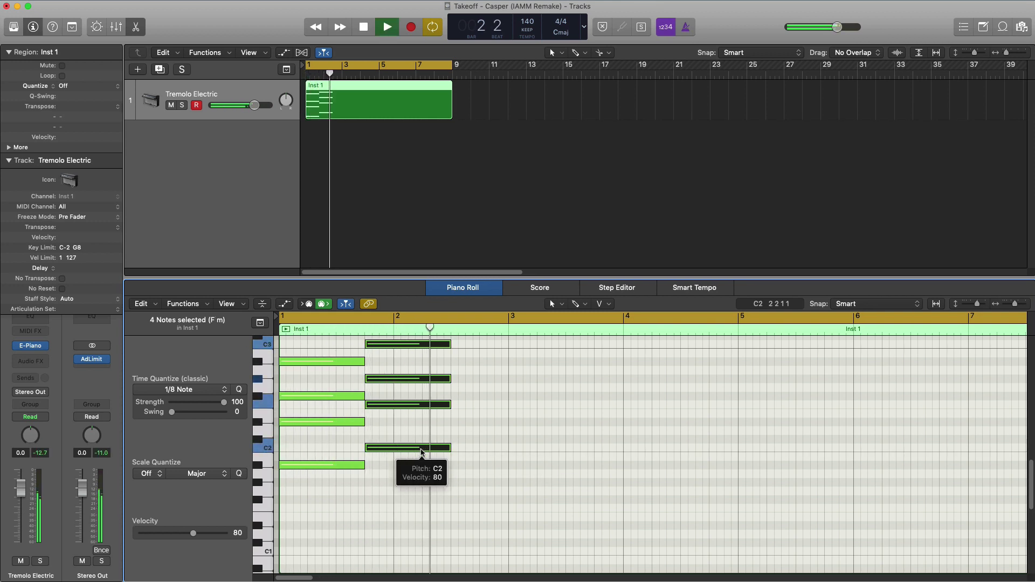
{"action": "key", "text": "space"}
{"action": "left_click_drag", "start_coordinate": [452, 493], "coordinate": [506, 357]}
{"action": "key", "text": "space"}
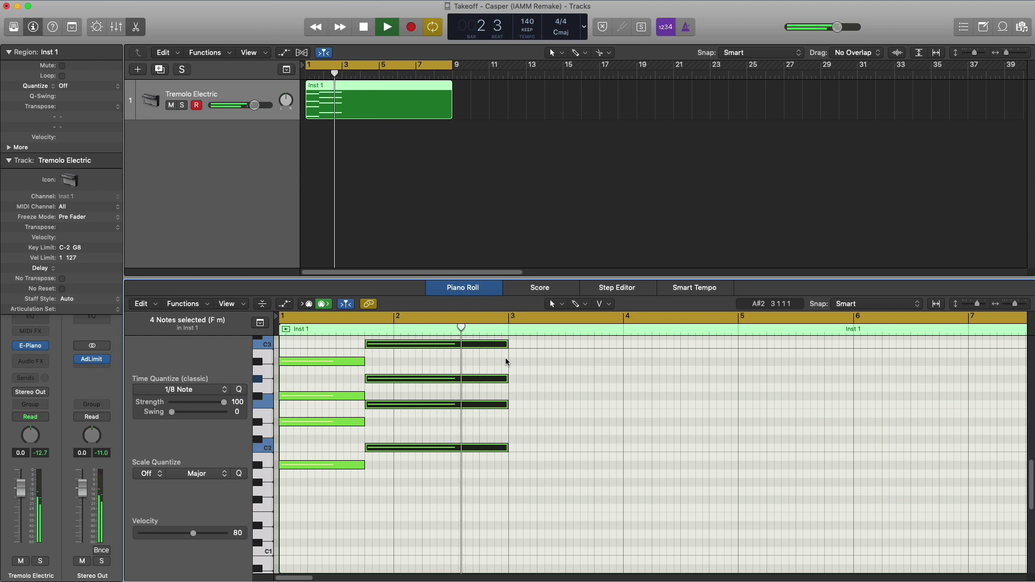
{"action": "key", "text": "space"}
Select both chords and repeat them three times to fill the eight-bar region, and play the progression
{"action": "left_click_drag", "start_coordinate": [545, 480], "coordinate": [295, 346]}
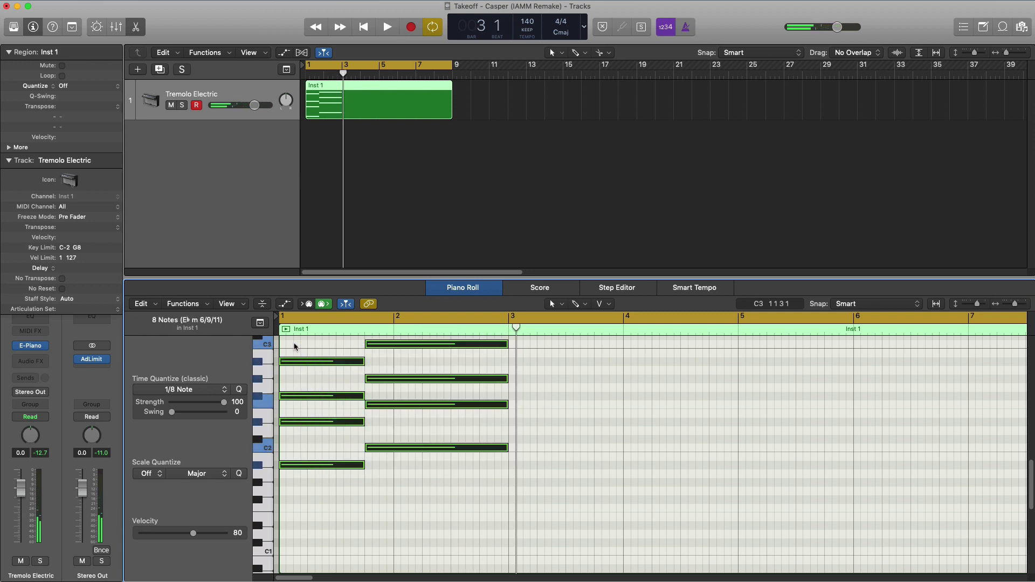
{"action": "key", "text": "super+r"}
{"action": "key", "text": "super+r"}
{"action": "key", "text": "super+r"}
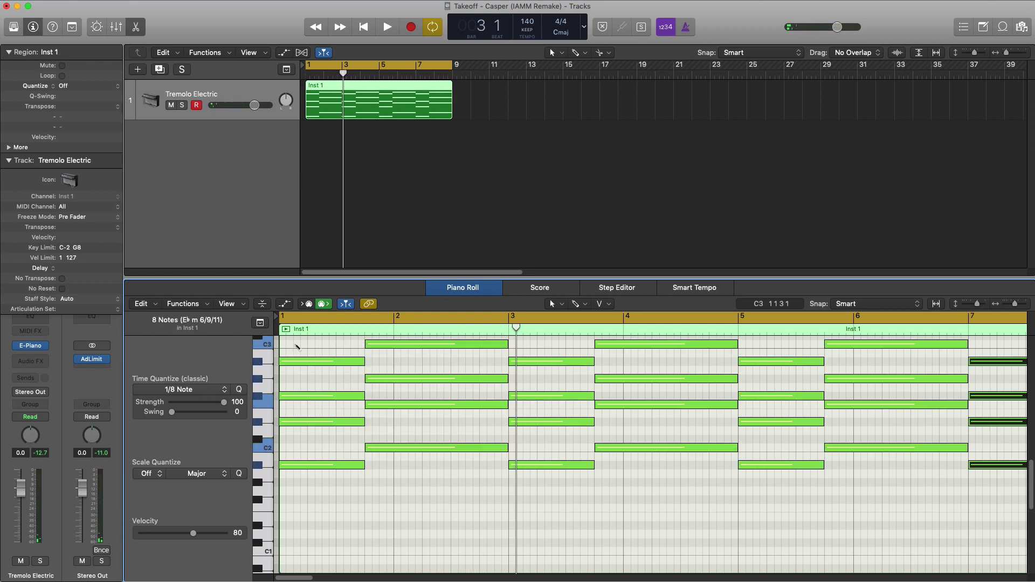
{"action": "key", "text": "super+Left"}
{"action": "key", "text": "super+Left"}
{"action": "key", "text": "space"}
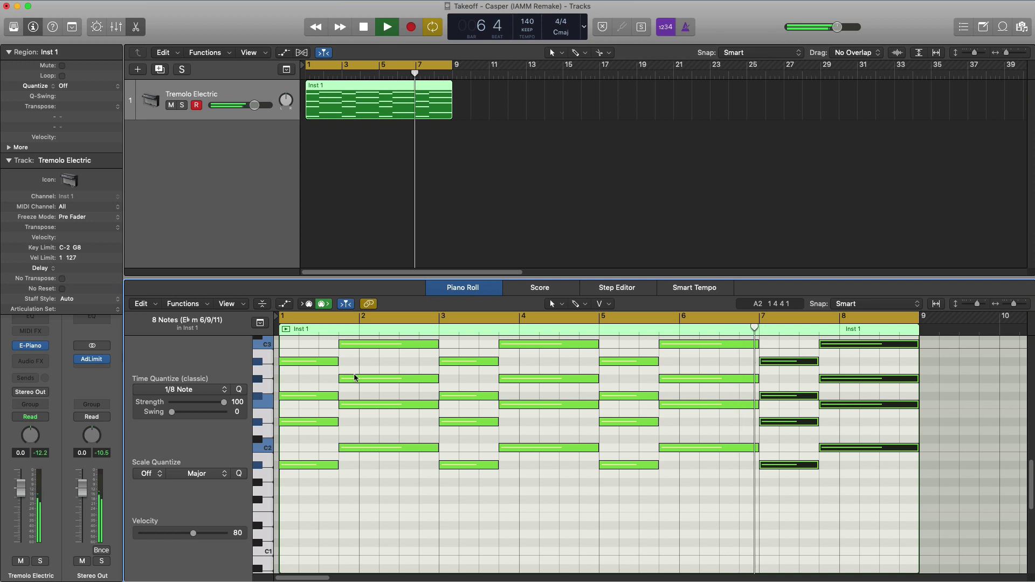
{"action": "key", "text": "space"}
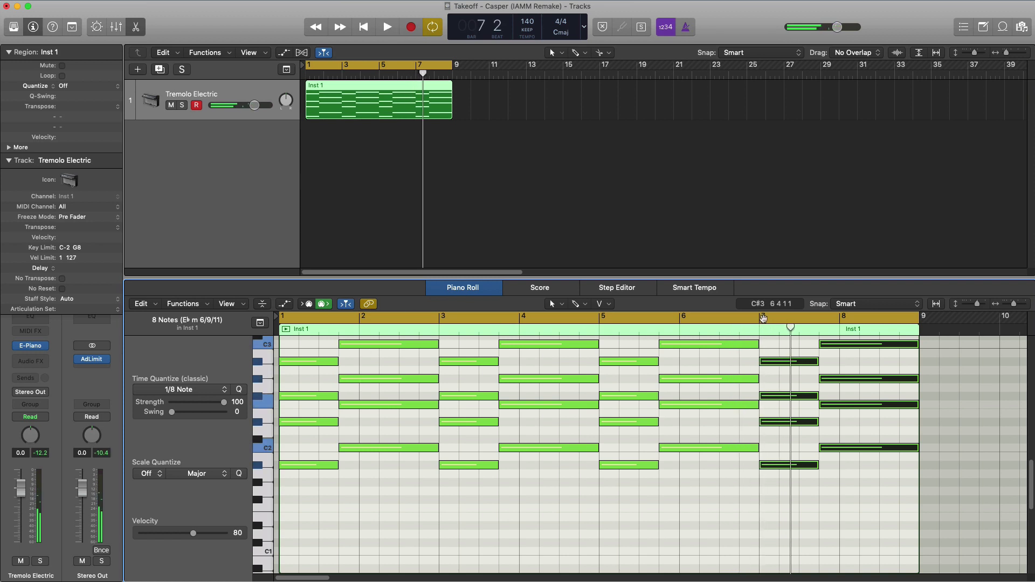
Set the cycle range to bar 7 only and shorten the chord at the start of bar 7 to one beat
{"action": "left_click_drag", "start_coordinate": [763, 318], "coordinate": [841, 318]}
{"action": "left_click", "coordinate": [811, 389], "text": "ctrl+alt"}
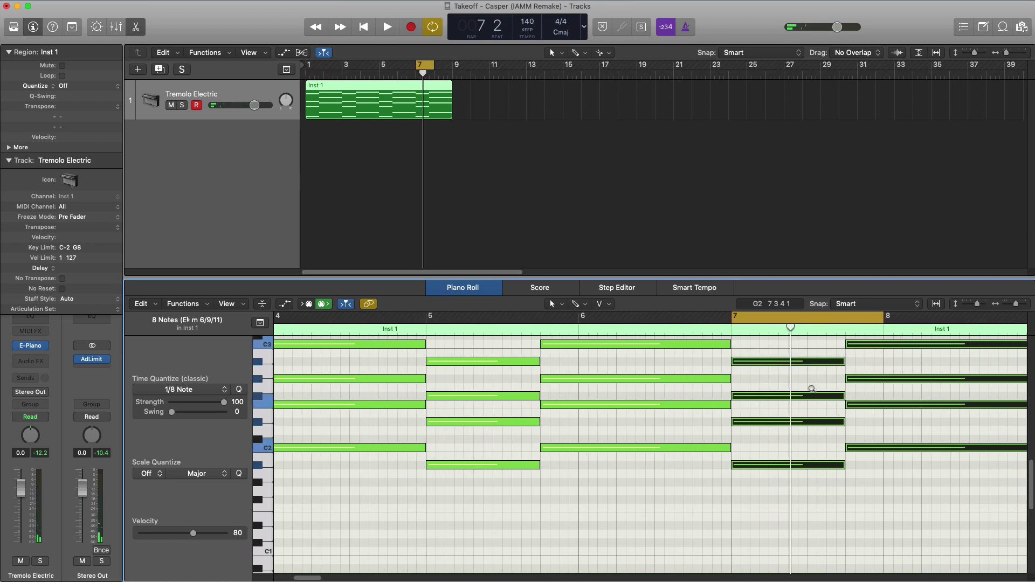
{"action": "left_click_drag", "start_coordinate": [790, 505], "coordinate": [768, 384]}
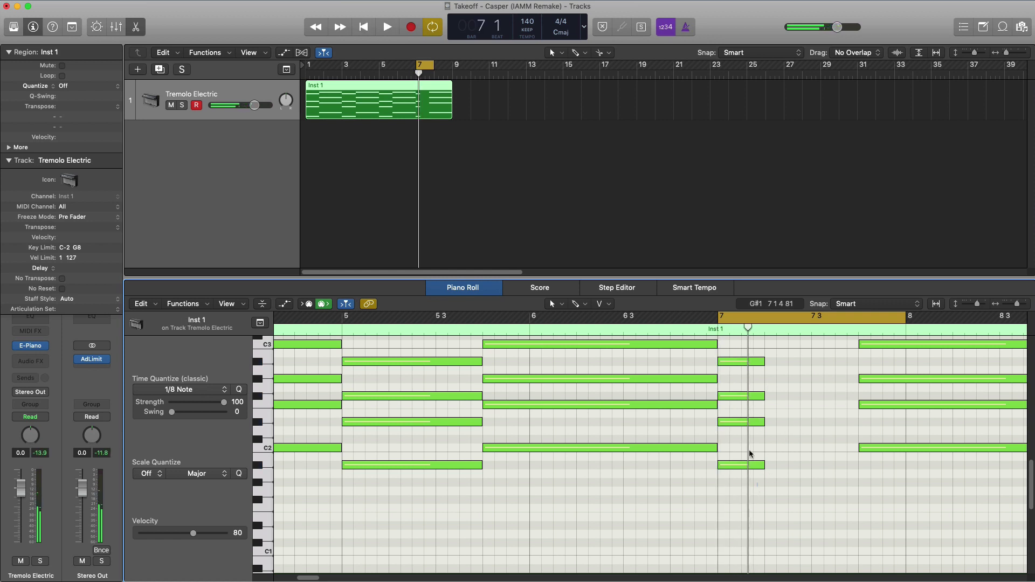
Copy the one-beat chord to beat 2 of bar 7, eight semitones higher, and audition it
{"action": "left_click_drag", "start_coordinate": [739, 468], "coordinate": [784, 402]}
{"action": "key", "text": "space"}
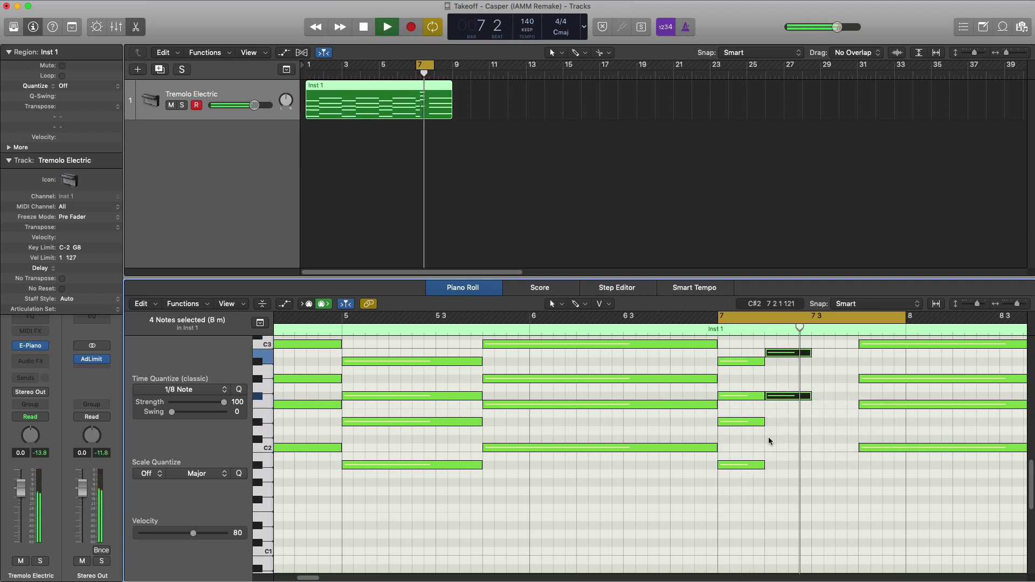
{"action": "key", "text": "space"}
{"action": "scroll", "coordinate": [769, 441], "scroll_direction": "up", "scroll_amount": 4}
{"action": "left_click", "coordinate": [828, 480]}
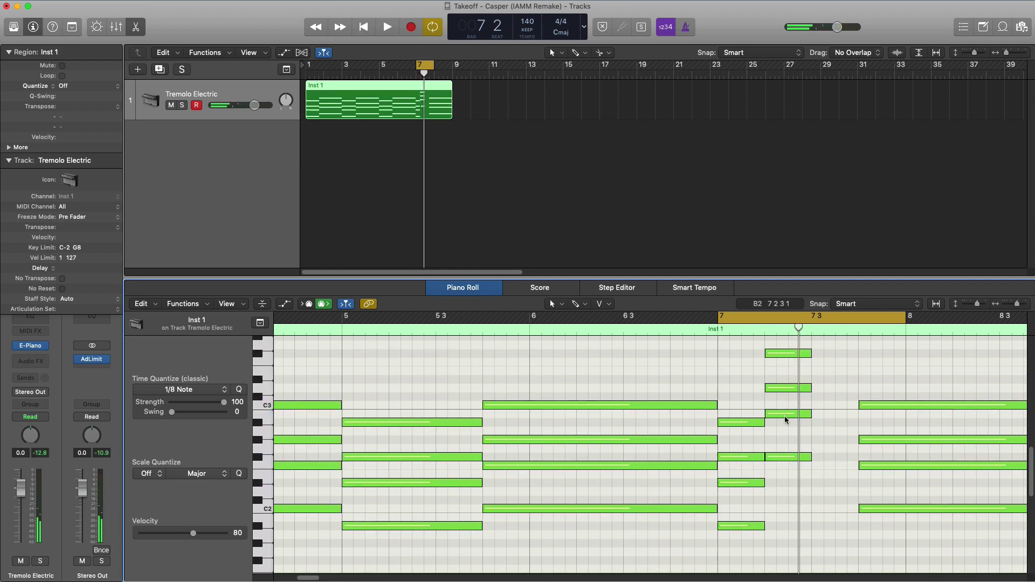
{"action": "key", "text": "space"}
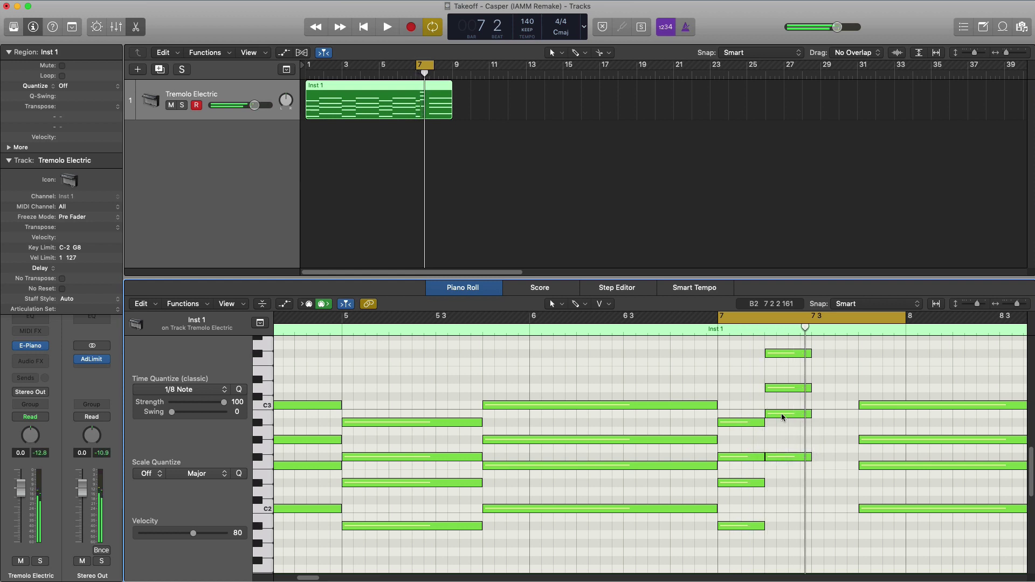
Revoice the beat 2 chord in bar 7 by moving B2 to G#2, D3 to C3 and F#3 to D#3, checking by playback
{"action": "left_click_drag", "start_coordinate": [781, 415], "coordinate": [779, 448]}
{"action": "key", "text": "space"}
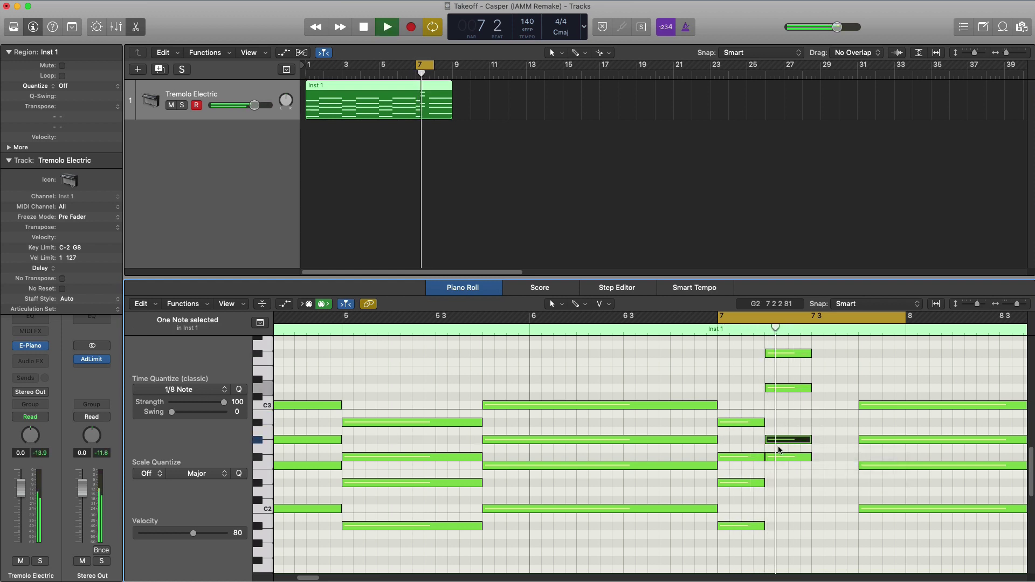
{"action": "left_click_drag", "start_coordinate": [785, 389], "coordinate": [786, 410]}
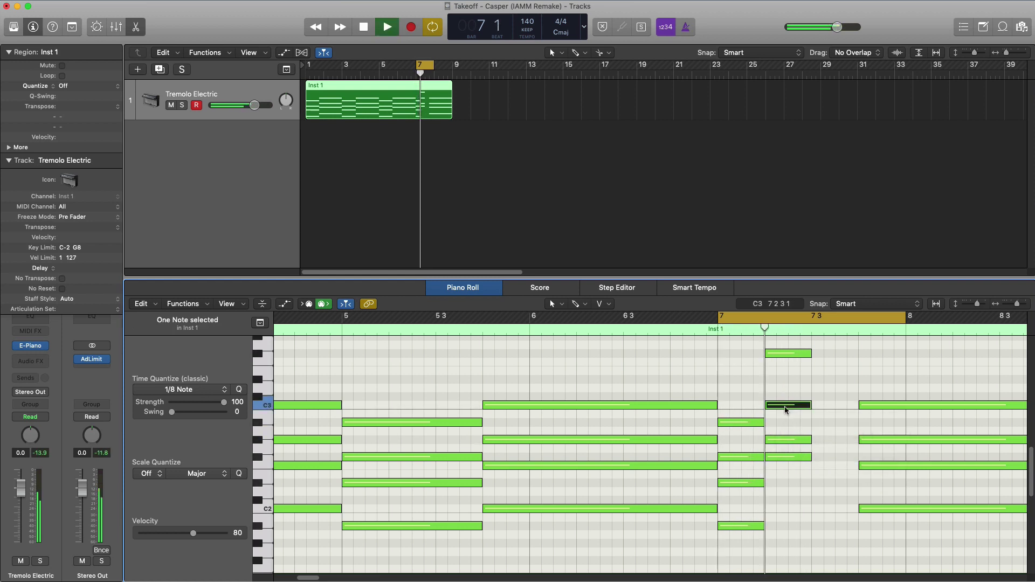
{"action": "key", "text": "space"}
{"action": "left_click_drag", "start_coordinate": [792, 357], "coordinate": [792, 384]}
{"action": "key", "text": "space"}
{"action": "key", "text": "space"}
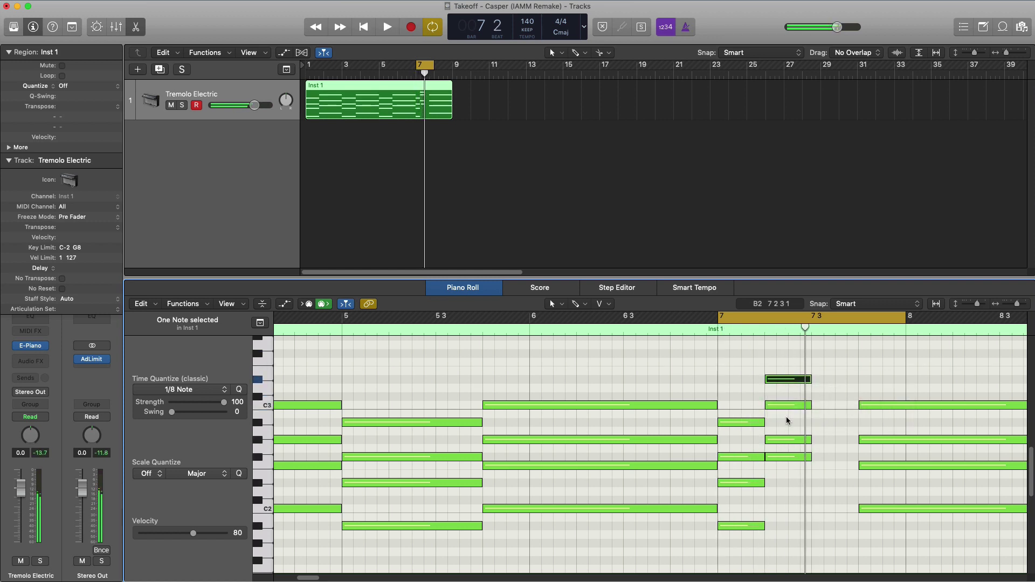
{"action": "key", "text": "space"}
{"action": "key", "text": "space"}
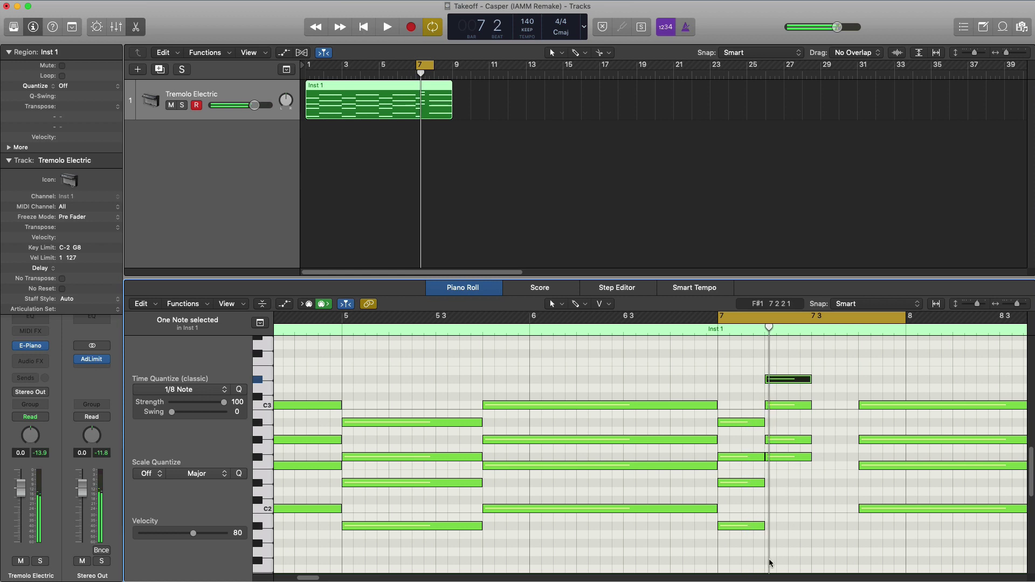
Copy the opening one-beat chord of bar 7 to beat 3 at the same pitches and play the bar
{"action": "left_click_drag", "start_coordinate": [760, 558], "coordinate": [839, 426]}
{"action": "key", "text": "space"}
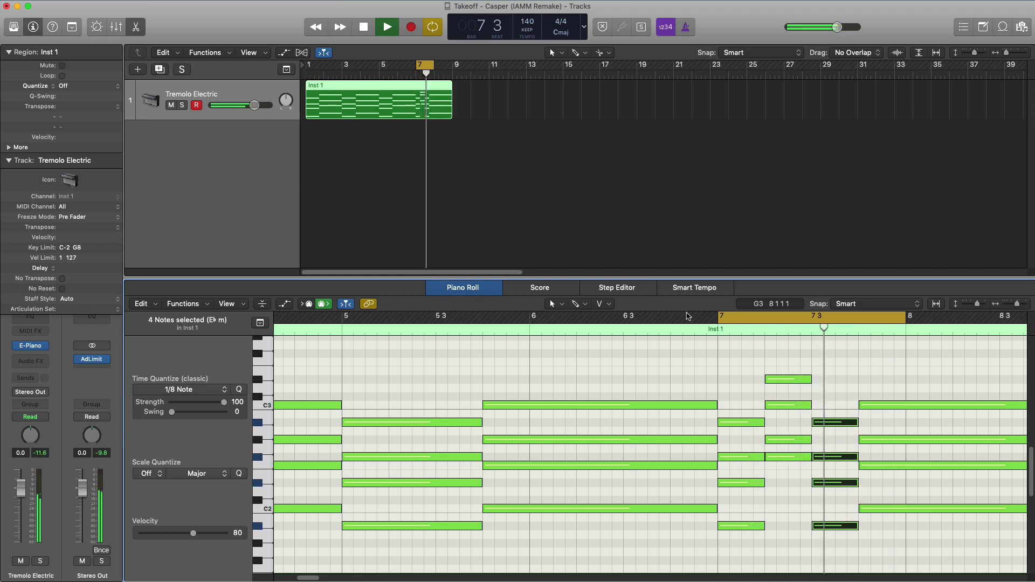
{"action": "key", "text": "space"}
Set the cycle range to bars 1 to 9 and play the progression with the track's electric piano instrument open
{"action": "left_click", "coordinate": [704, 355], "text": "ctrl+alt"}
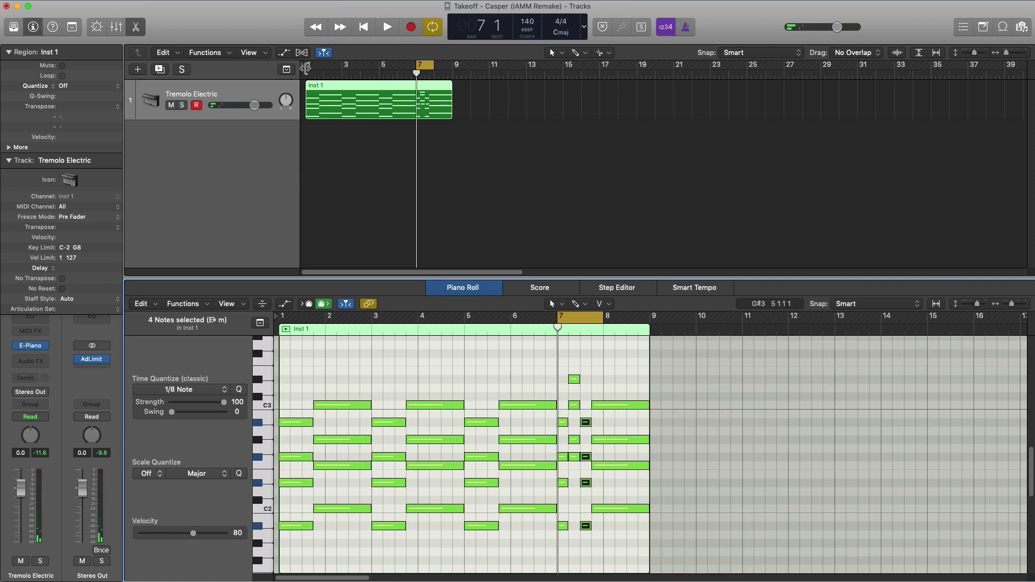
{"action": "left_click_drag", "start_coordinate": [306, 67], "coordinate": [452, 67]}
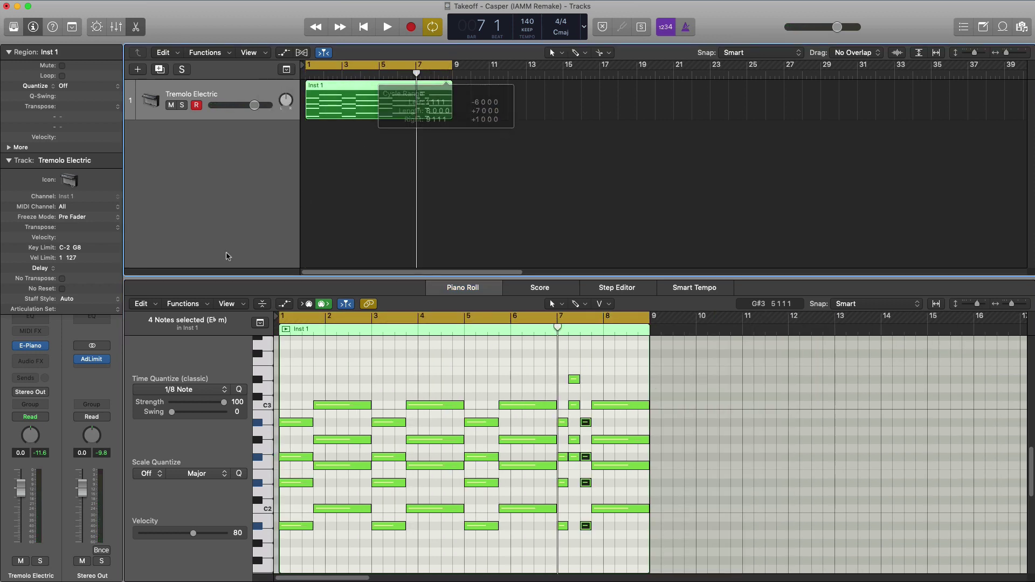
{"action": "left_click", "coordinate": [31, 349]}
{"action": "key", "text": "space"}
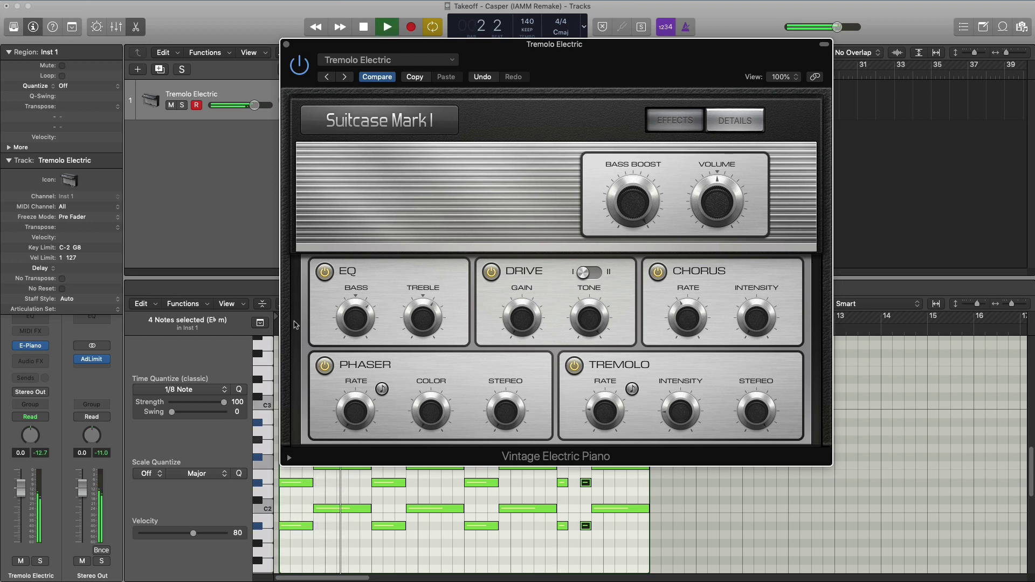
Reduce the electric piano's Bass Boost while the progression plays, and close the instrument window
{"action": "mouse_move", "coordinate": [638, 202]}
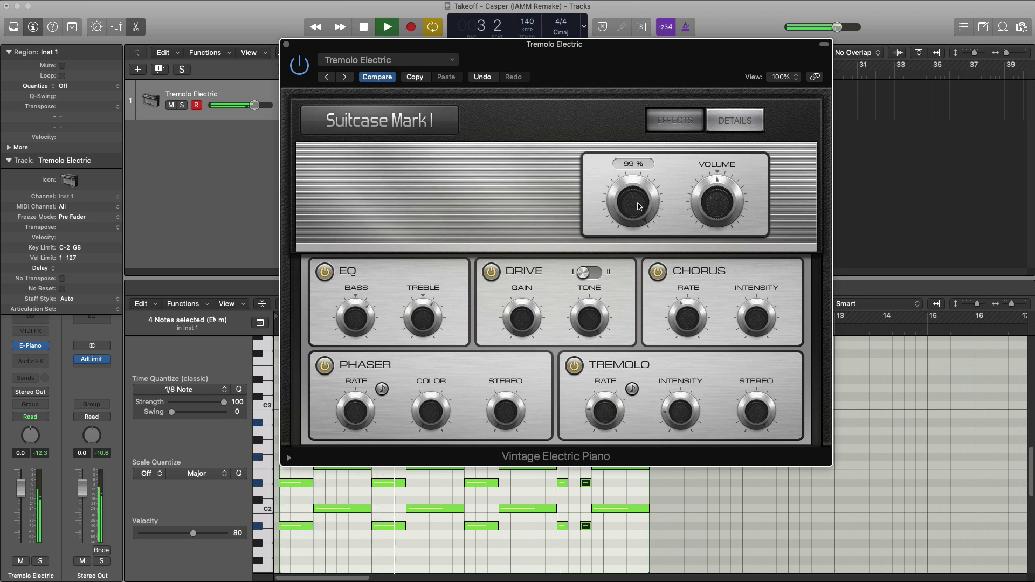
{"action": "left_click_drag", "start_coordinate": [638, 206], "coordinate": [634, 249]}
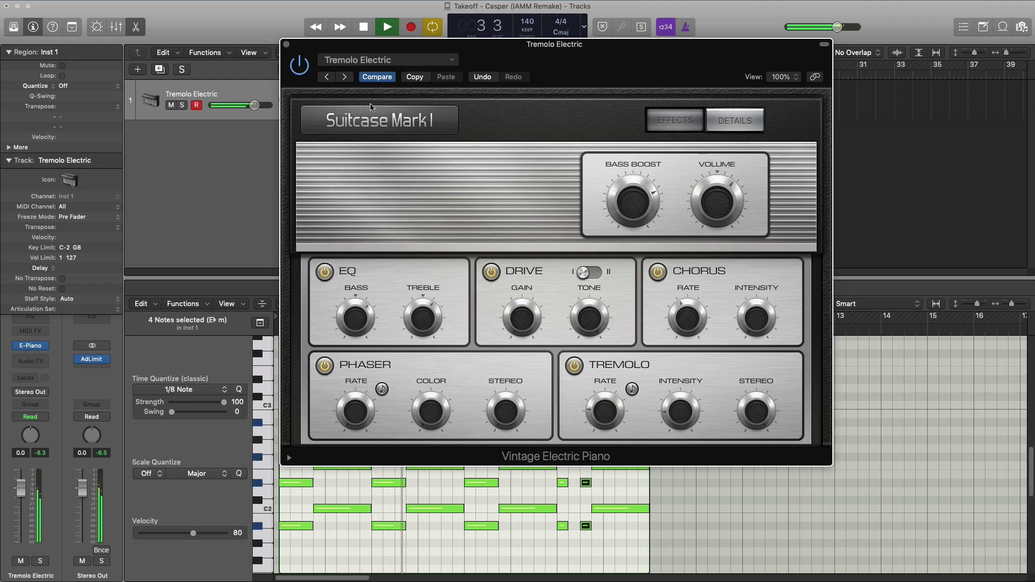
{"action": "key", "text": "space"}
{"action": "left_click", "coordinate": [286, 46]}
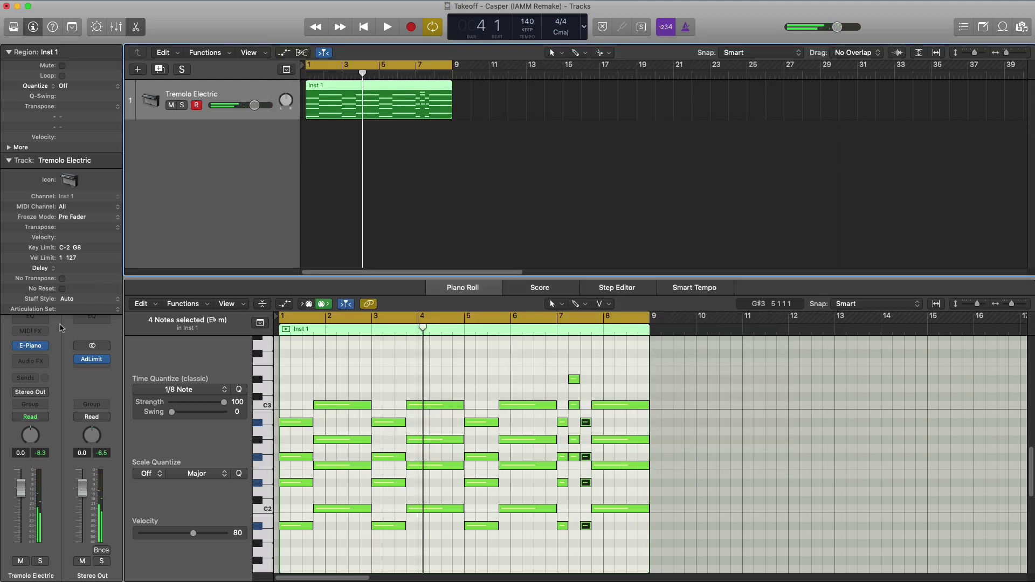
Add a Channel EQ to the electric piano track and enable a low cut at 255 Hz during playback
{"action": "left_click", "coordinate": [37, 321]}
{"action": "key", "text": "space"}
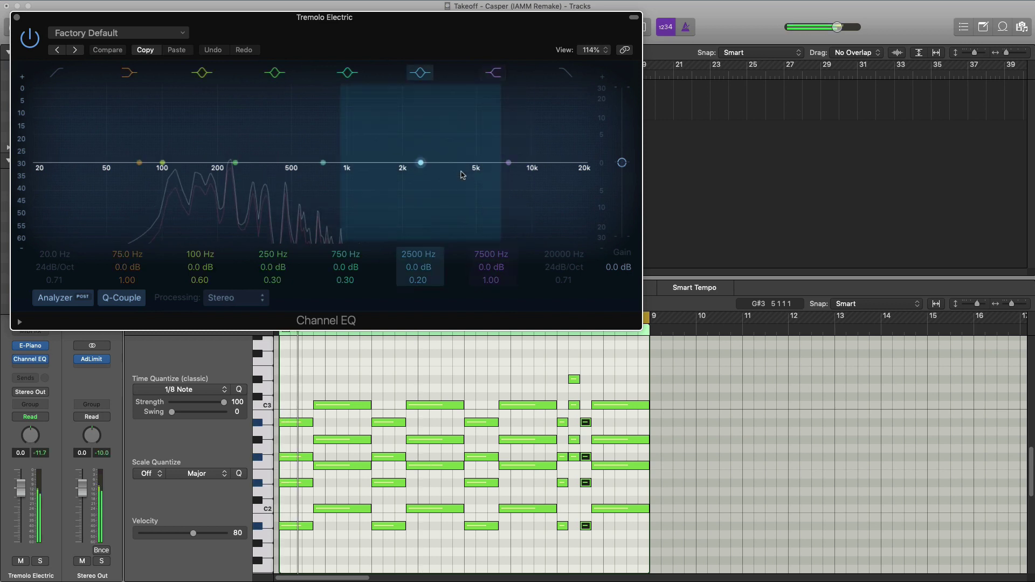
{"action": "left_click", "coordinate": [55, 90]}
{"action": "left_click_drag", "start_coordinate": [63, 247], "coordinate": [225, 247]}
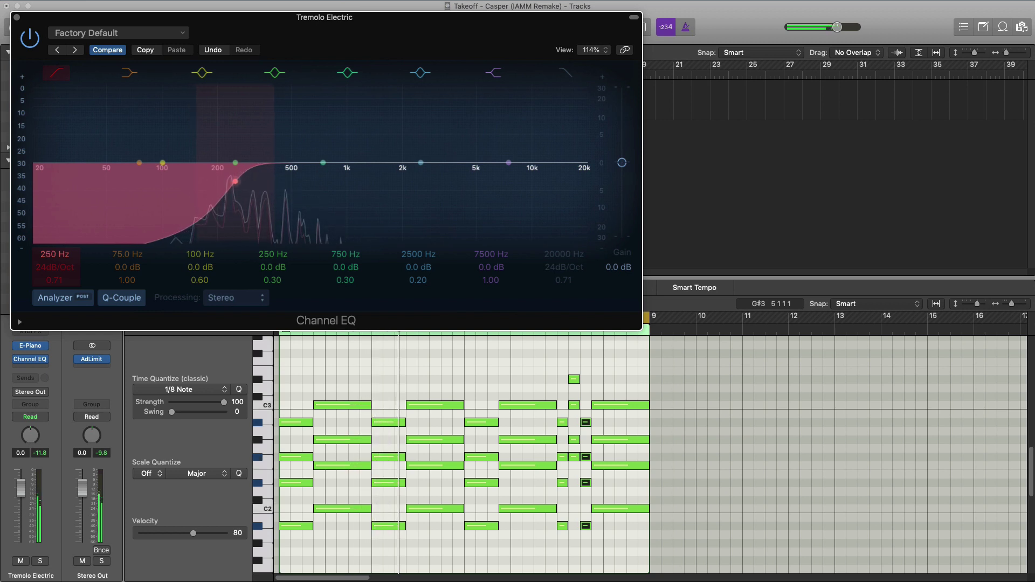
{"action": "left_click_drag", "start_coordinate": [60, 253], "coordinate": [60, 251]}
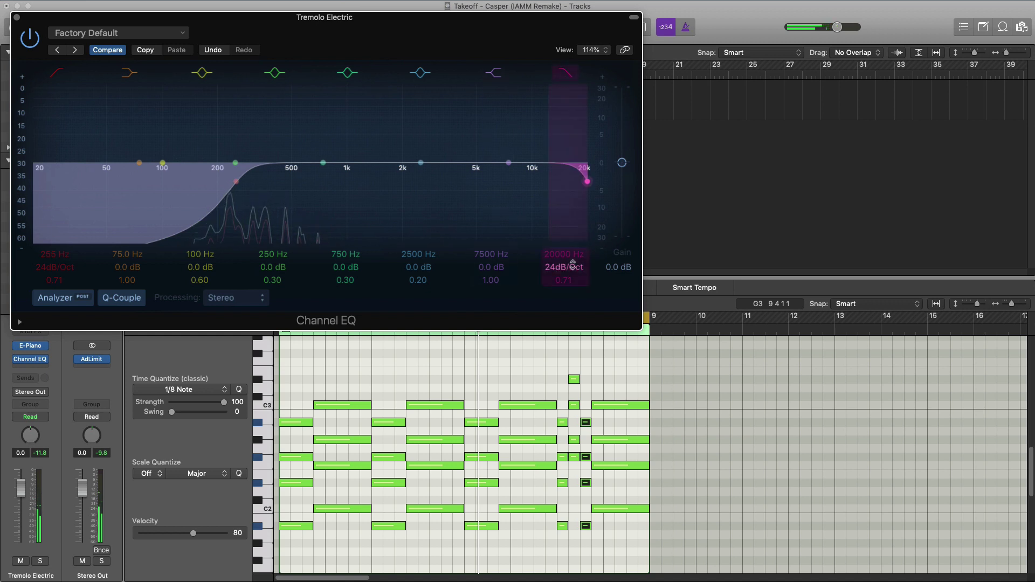
Set the EQ's high cut to 650 Hz with a 6 dB/Oct slope and 0.79 Q, and close the EQ
{"action": "left_click_drag", "start_coordinate": [567, 256], "coordinate": [567, 317]}
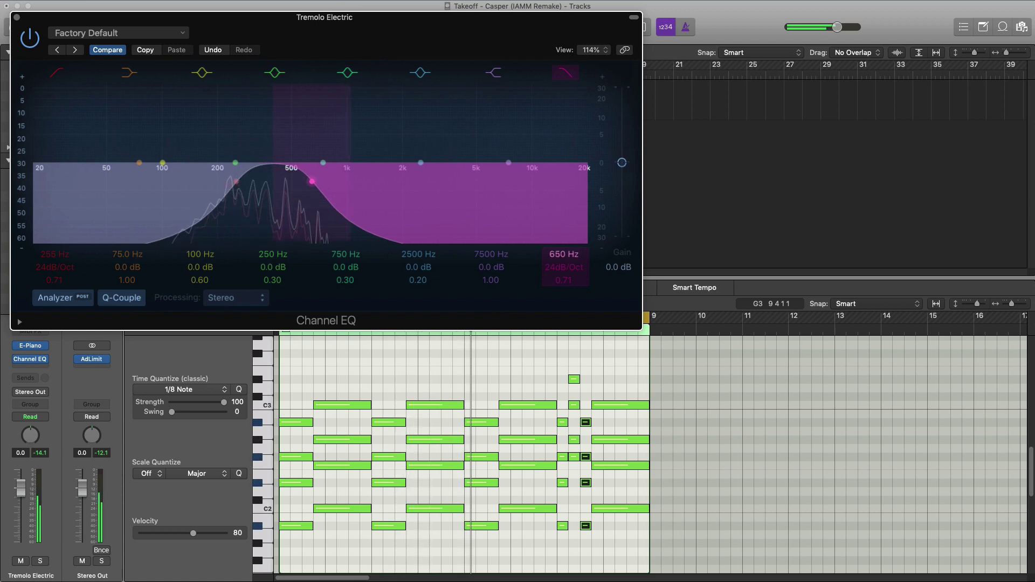
{"action": "left_click_drag", "start_coordinate": [555, 266], "coordinate": [563, 275]}
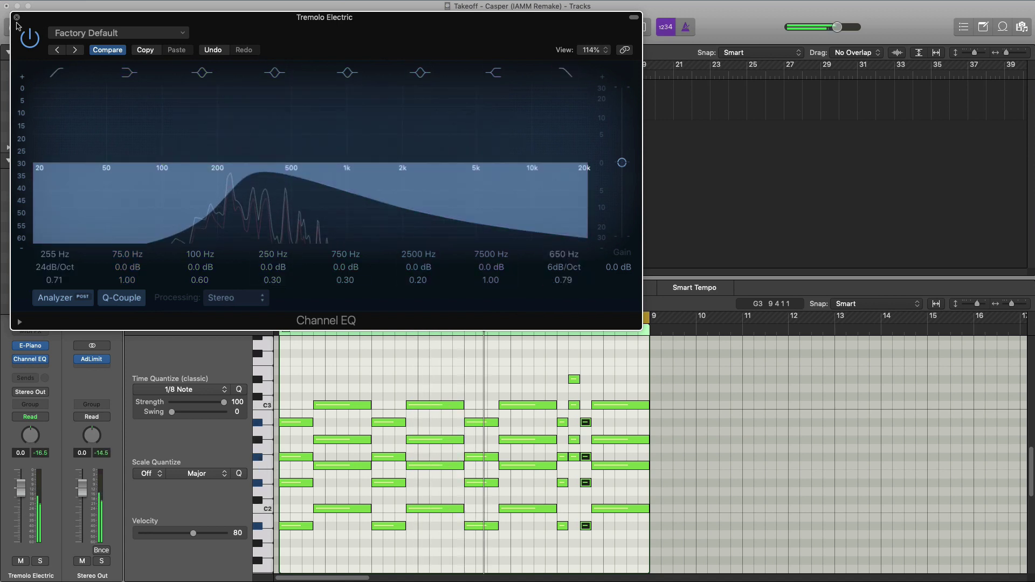
{"action": "left_click", "coordinate": [17, 18]}
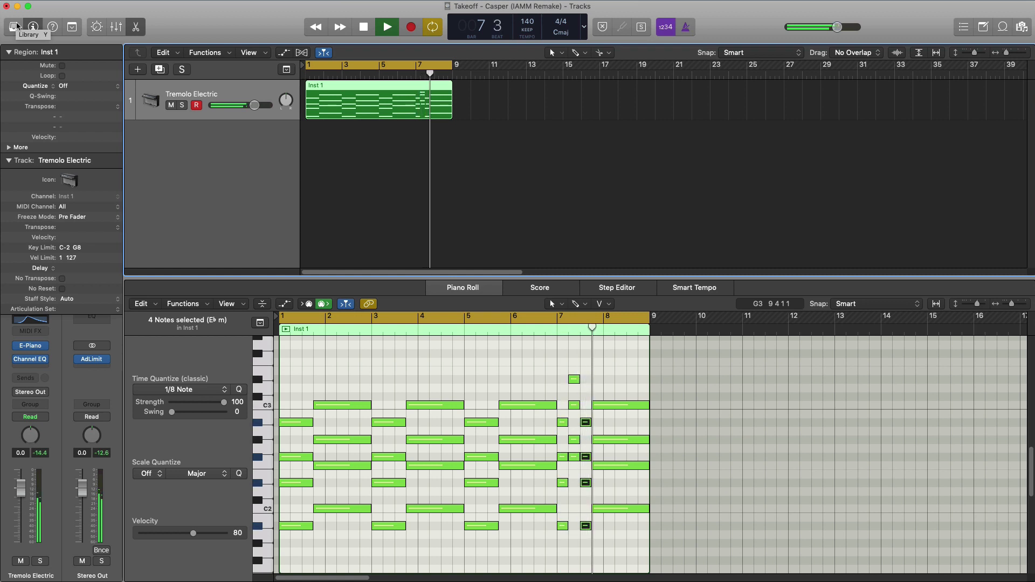
{"action": "key", "text": "space"}
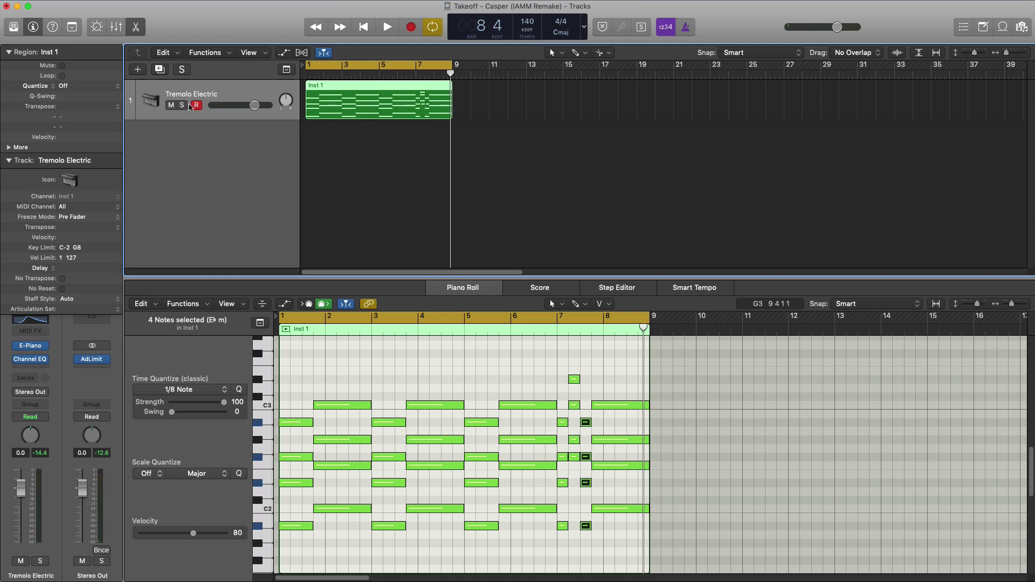
Create one new software instrument track with an empty channel strip, and hide the note editor
{"action": "left_click", "coordinate": [138, 70]}
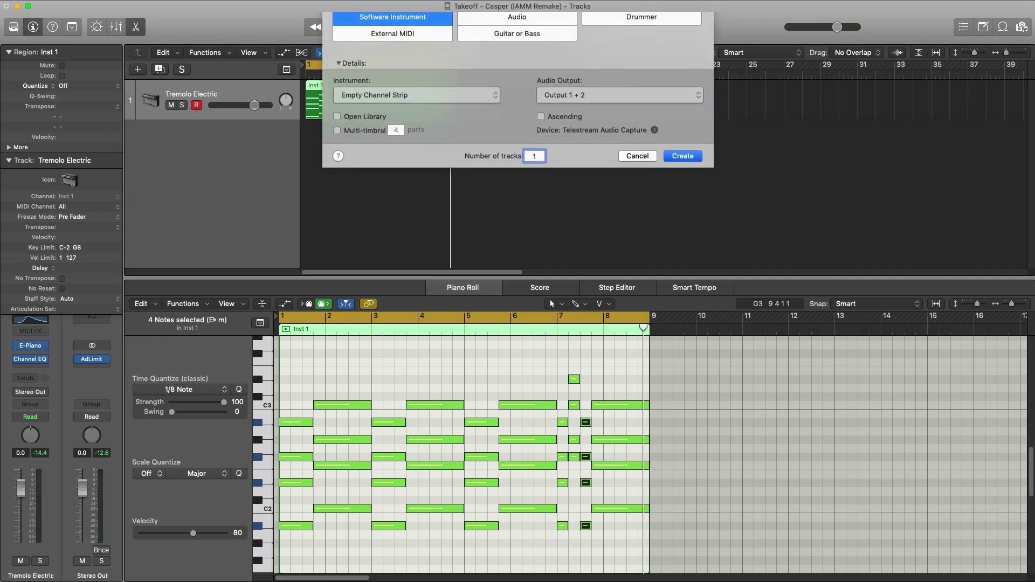
{"action": "key", "text": "Return"}
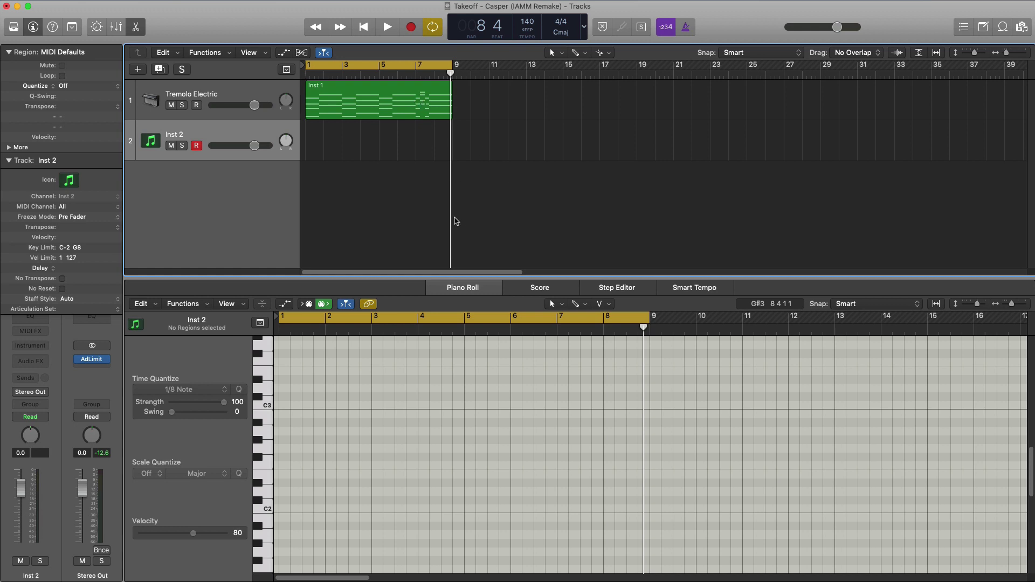
{"action": "key", "text": "x"}
{"action": "key", "text": "x"}
Copy the eight-bar electric piano region to bar 9 and set the cycle range to bars 9 to 17
{"action": "left_click", "coordinate": [387, 109]}
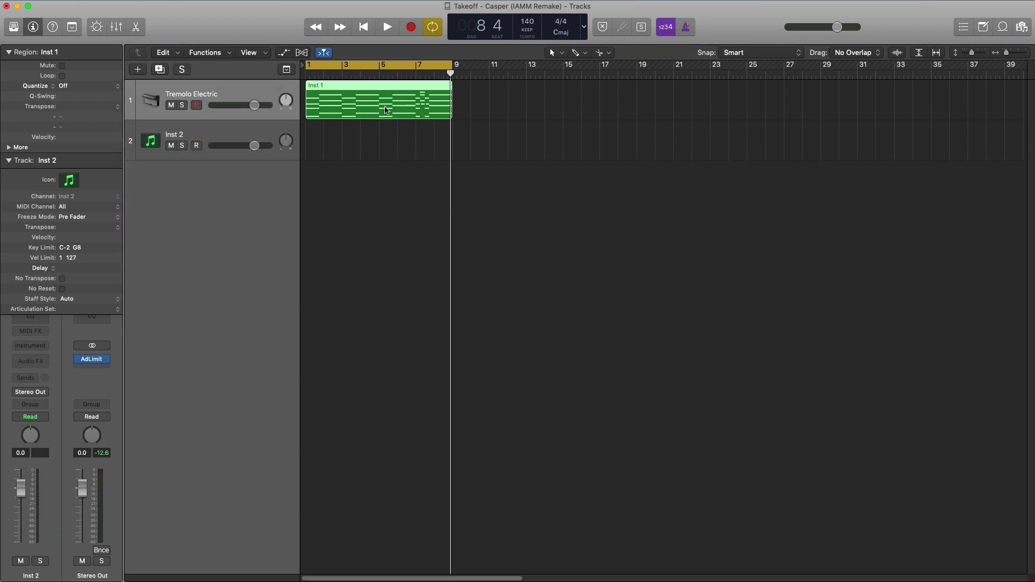
{"action": "left_click_drag", "start_coordinate": [387, 110], "coordinate": [535, 115]}
{"action": "left_click_drag", "start_coordinate": [423, 67], "coordinate": [571, 90]}
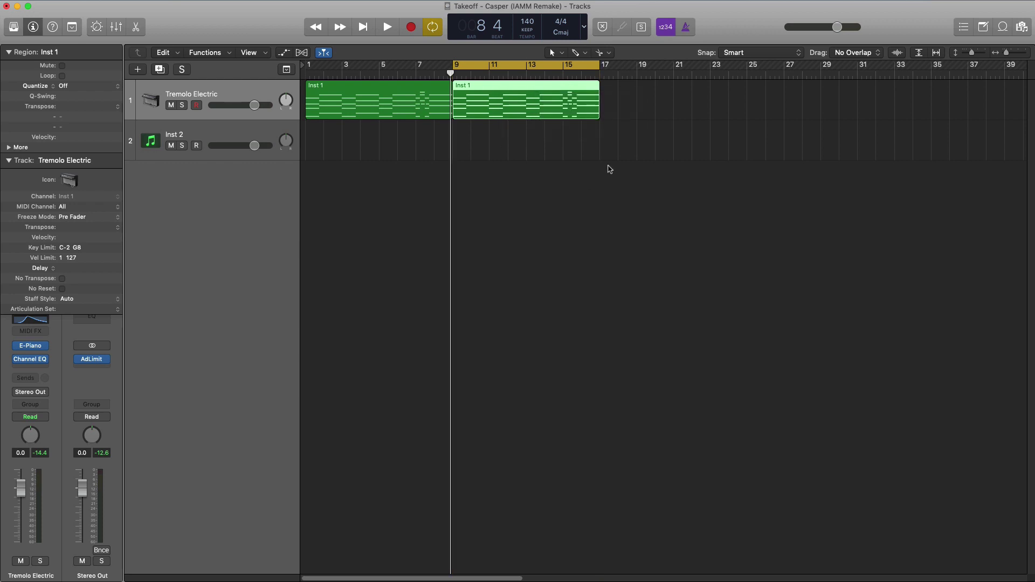
Split the copied region at bar 13, delete its second half and repeat the first half in its place
{"action": "left_click", "coordinate": [527, 90]}
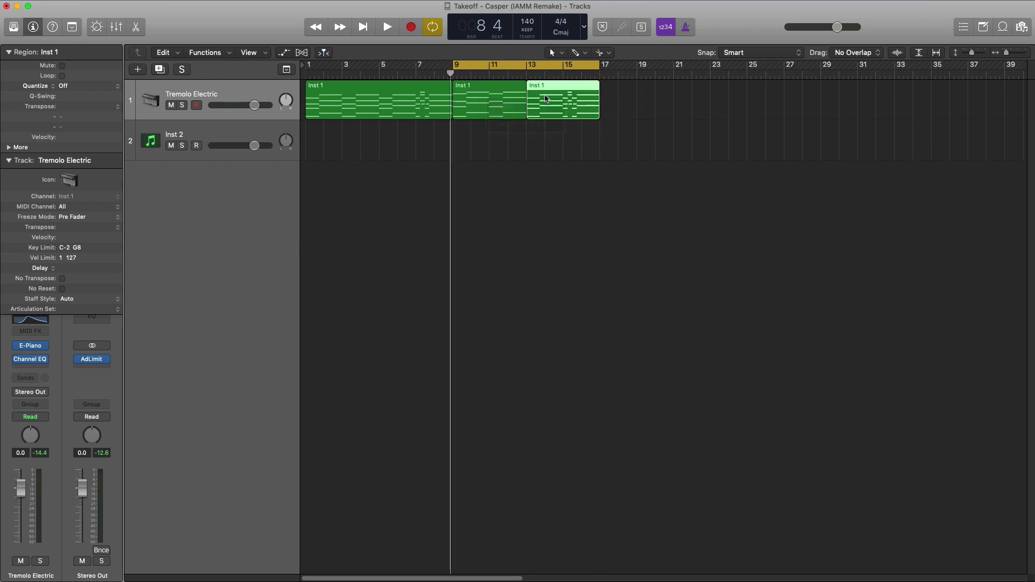
{"action": "key", "text": "Delete"}
{"action": "left_click", "coordinate": [512, 108]}
{"action": "key", "text": "cmd+r"}
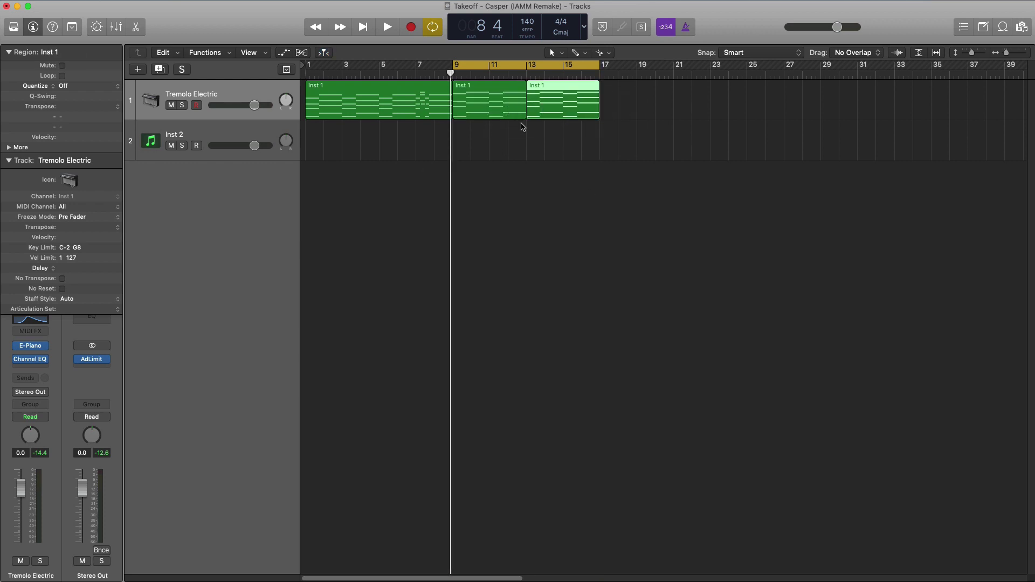
{"action": "scroll", "coordinate": [537, 144], "scroll_direction": "down", "scroll_amount": 1}
Load Sculpture on the Inst 2 track with the Bright Keys preset from Modeled Keyboards, and close its window
{"action": "left_click", "coordinate": [240, 141]}
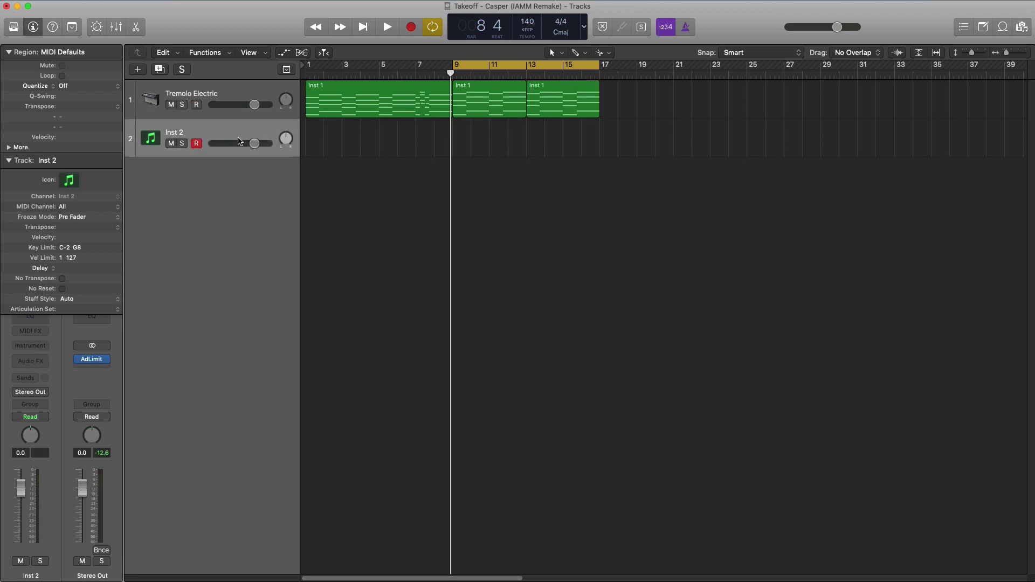
{"action": "key", "text": "space"}
{"action": "key", "text": "space"}
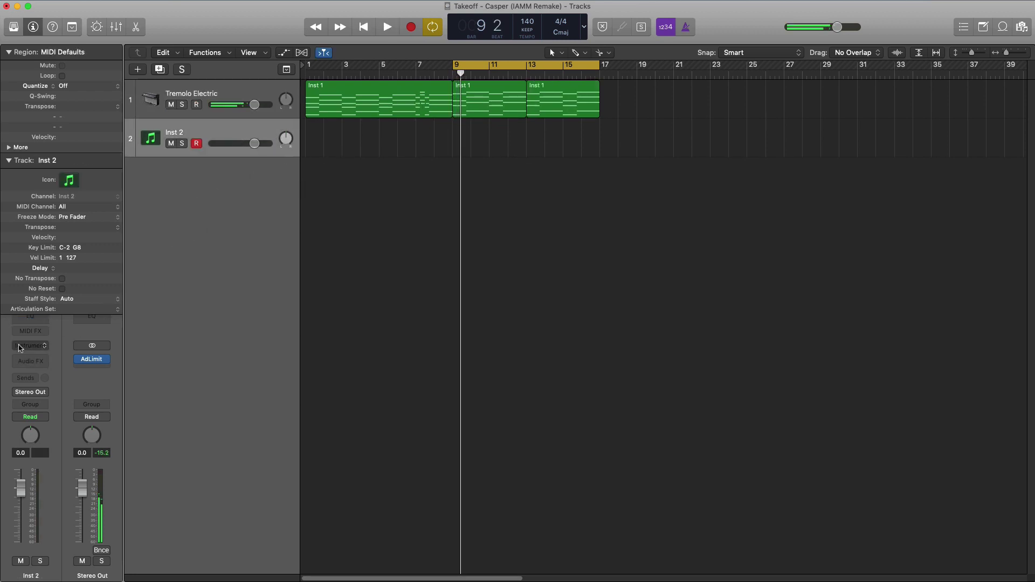
{"action": "left_click", "coordinate": [30, 345]}
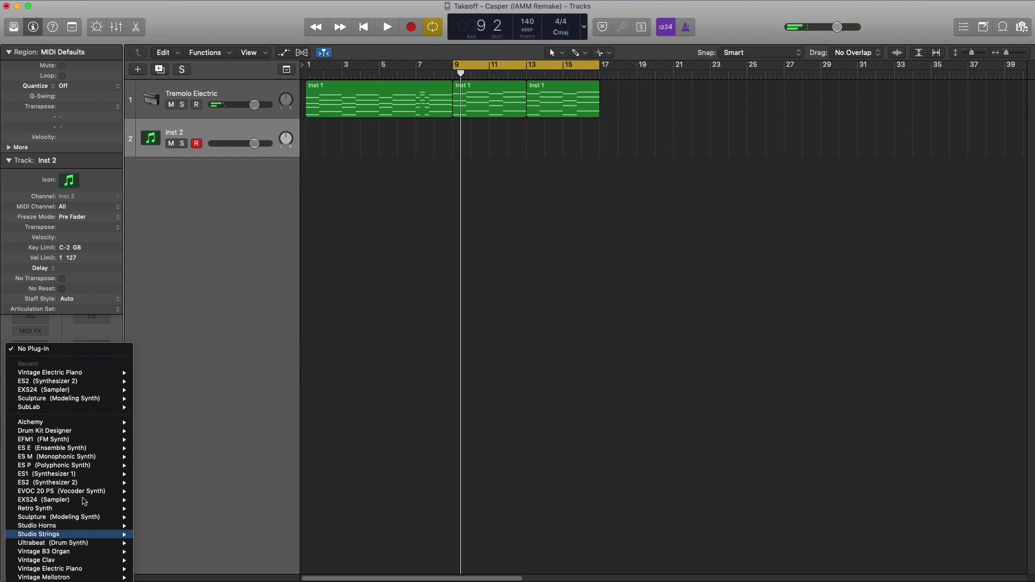
{"action": "left_click", "coordinate": [146, 407]}
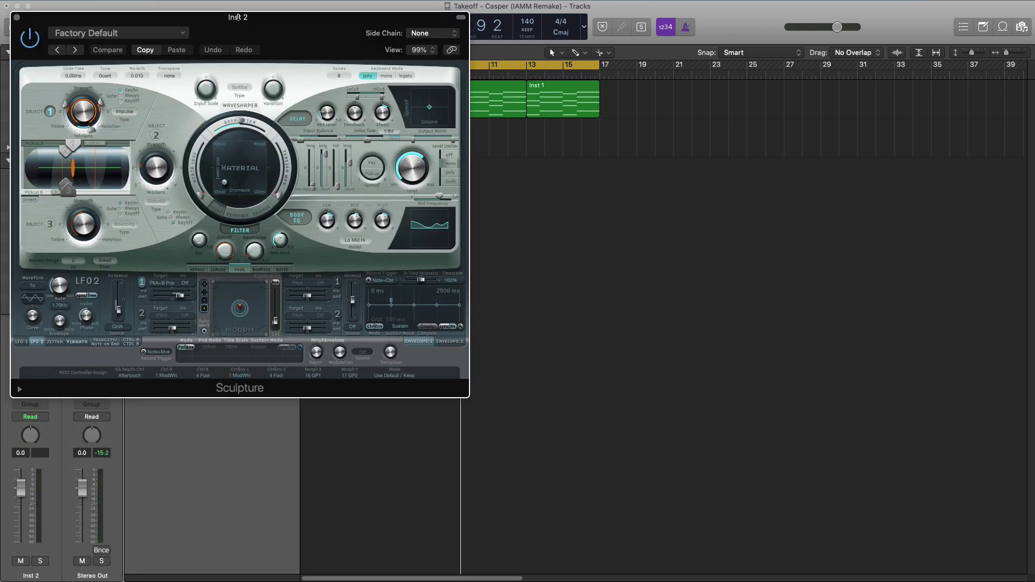
{"action": "left_click_drag", "start_coordinate": [238, 17], "coordinate": [360, 34]}
{"action": "left_click", "coordinate": [286, 51]}
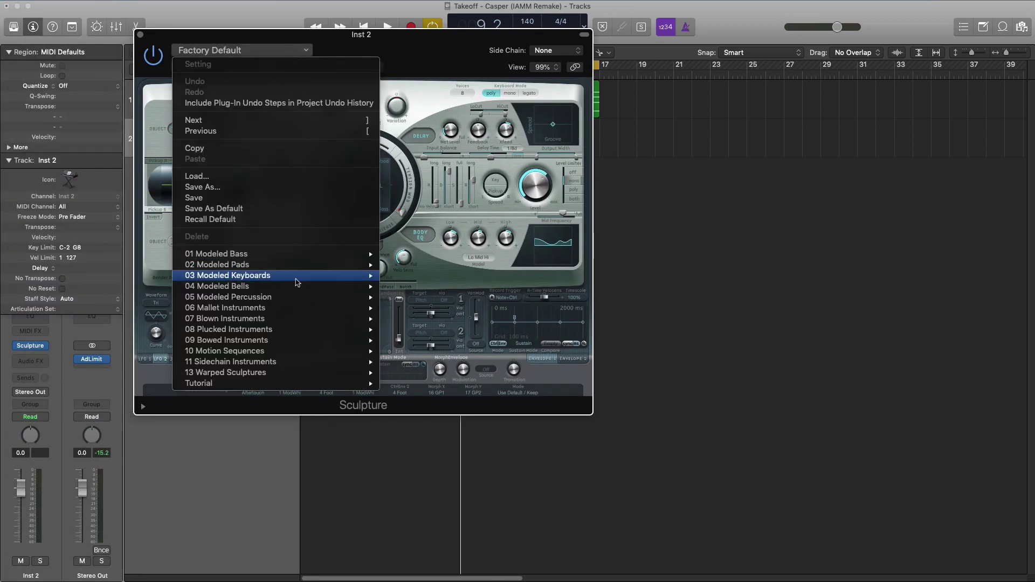
{"action": "mouse_move", "coordinate": [296, 278]}
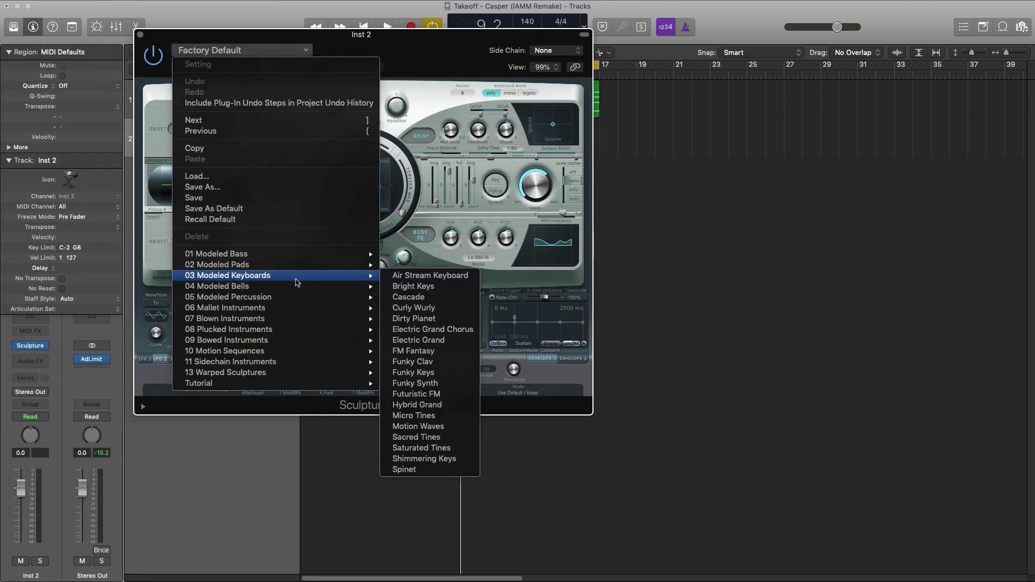
{"action": "left_click", "coordinate": [410, 289]}
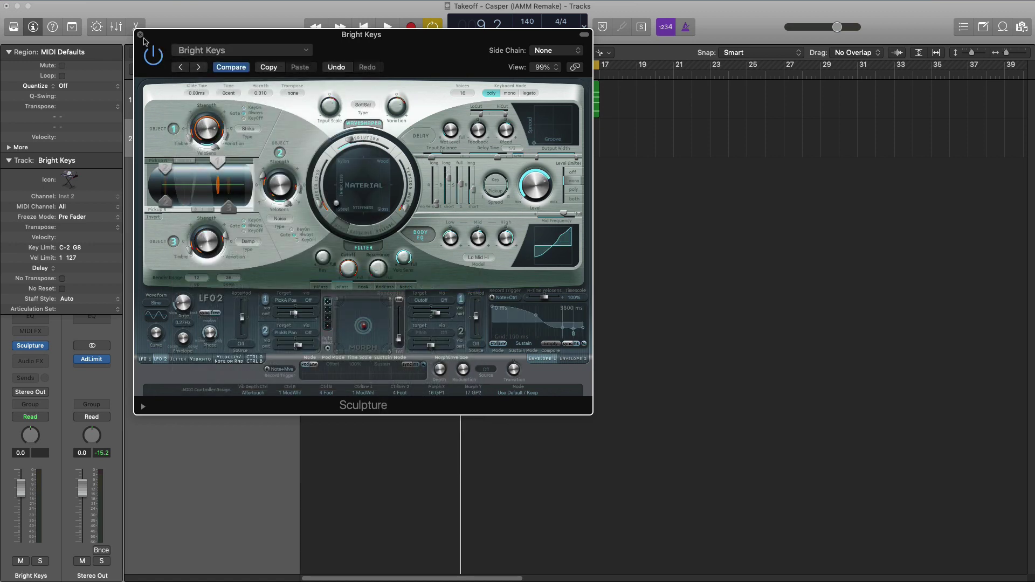
{"action": "left_click", "coordinate": [140, 35]}
Copy the two four-bar regions from bars 9 to 17 to the Bright Keys track and audition it soloed
{"action": "left_click_drag", "start_coordinate": [627, 118], "coordinate": [481, 139]}
{"action": "left_click", "coordinate": [183, 143]}
{"action": "key", "text": "space"}
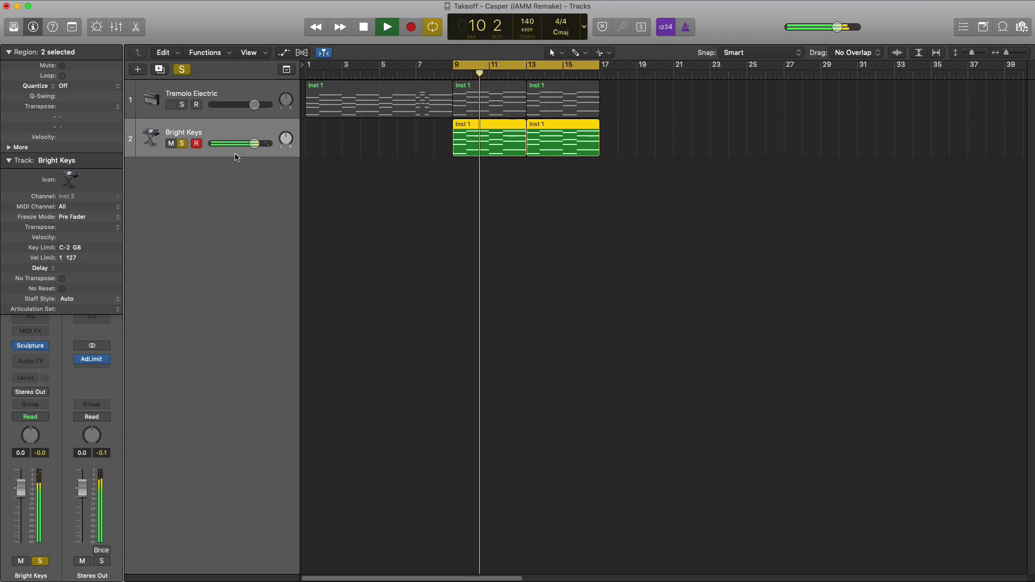
{"action": "left_click", "coordinate": [450, 174]}
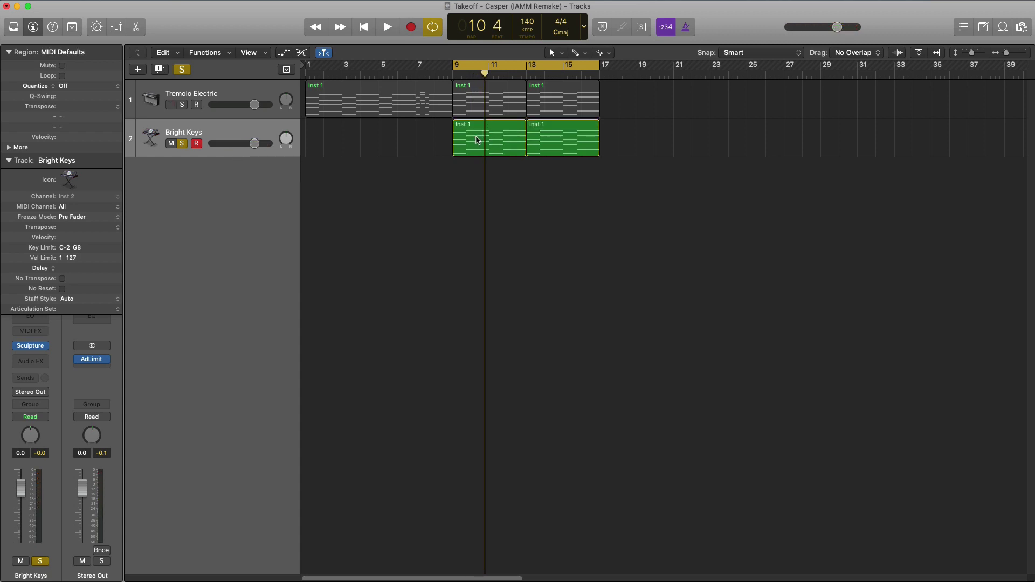
Transpose all notes of the Bright Keys region at bar 9 up two octaves, auditioning the result
{"action": "double_click", "coordinate": [478, 141]}
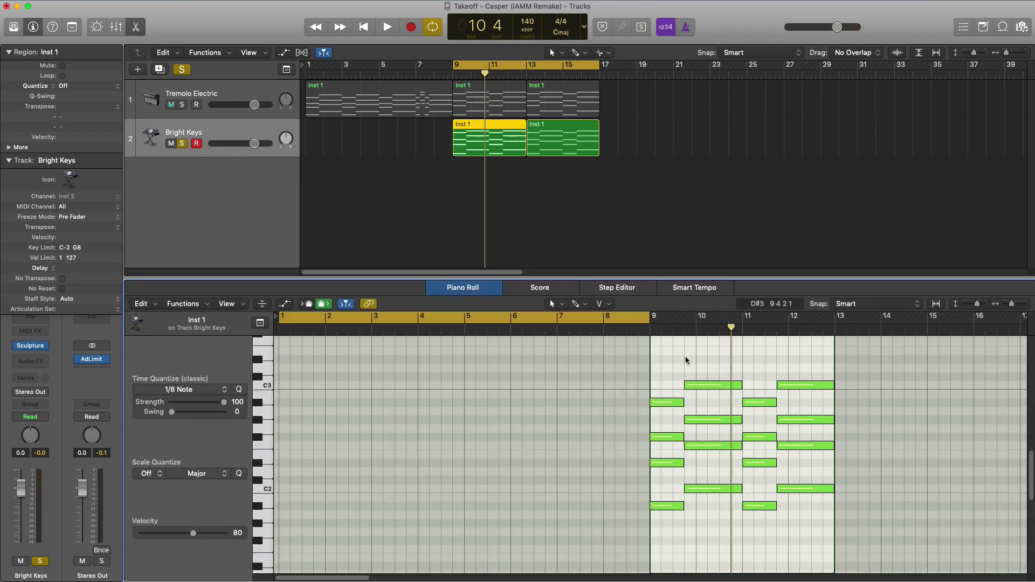
{"action": "key", "text": "super+a"}
{"action": "key", "text": "alt+shift+Up"}
{"action": "key", "text": "space"}
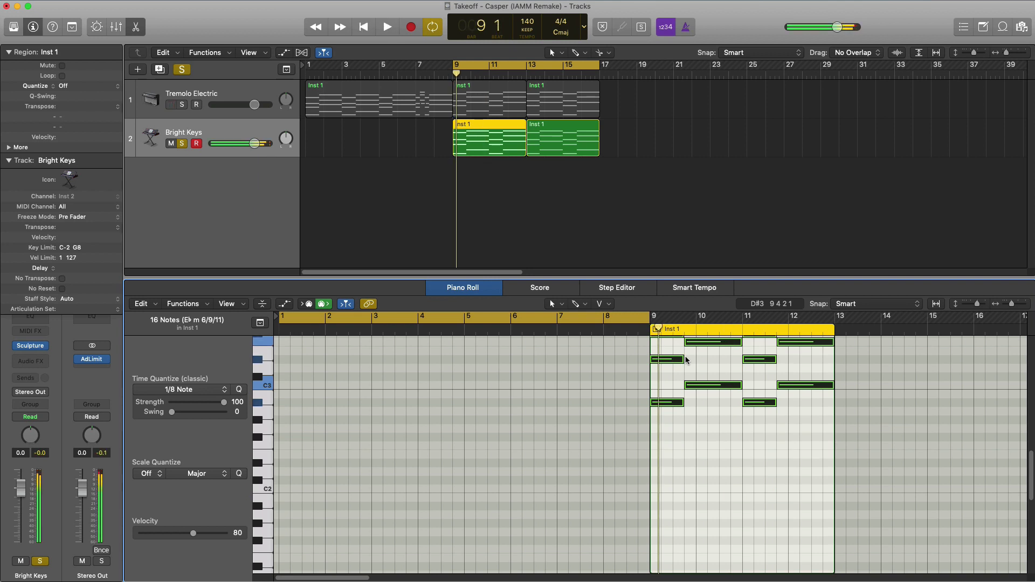
{"action": "key", "text": "alt+shift+Up"}
{"action": "key", "text": "space"}
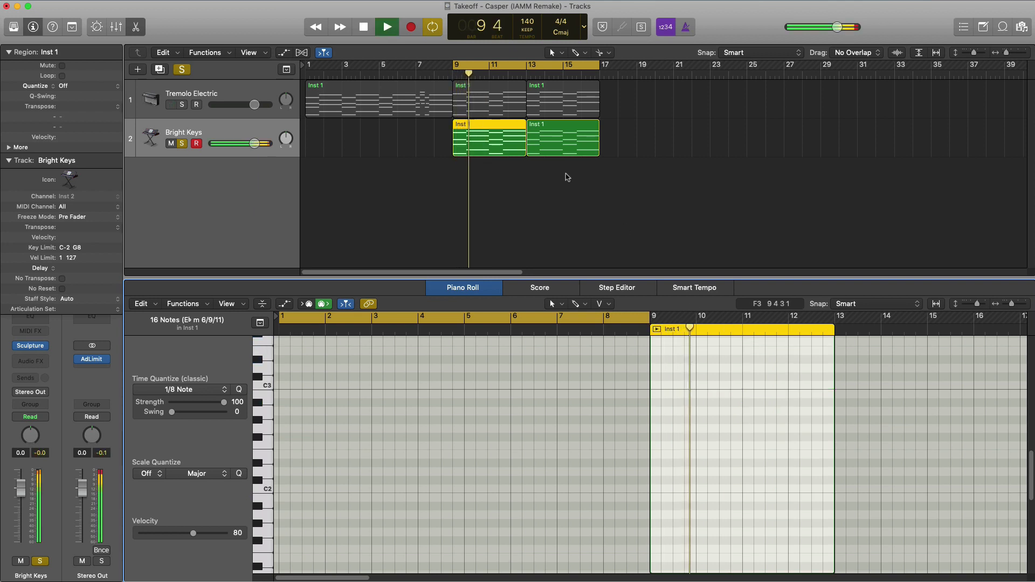
Delete the Bright Keys region at bar 13 and repeat the transposed bar 9 region in its place
{"action": "left_click", "coordinate": [561, 139]}
{"action": "key", "text": "space"}
{"action": "key", "text": "Delete"}
{"action": "left_click", "coordinate": [495, 149]}
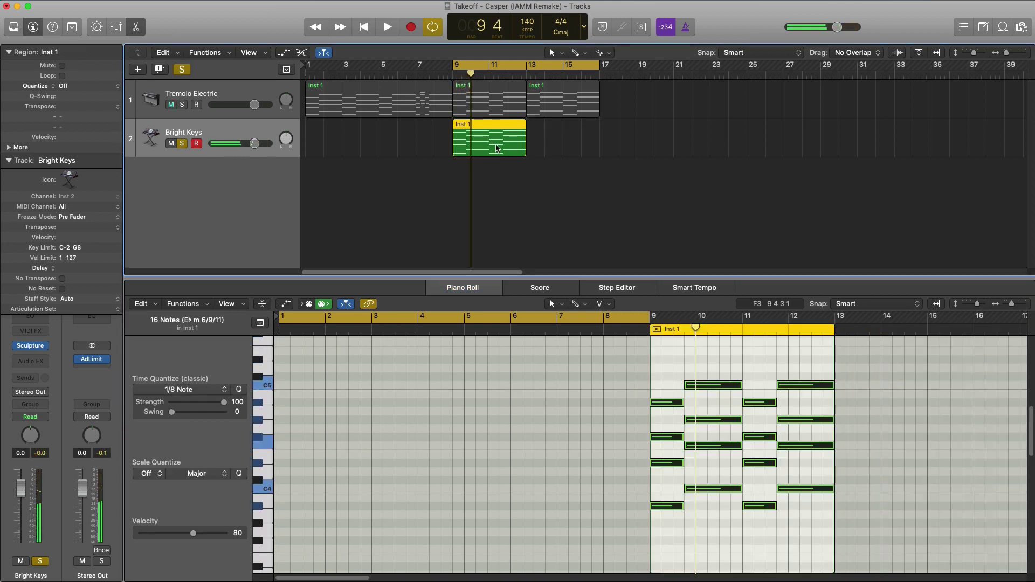
{"action": "key", "text": "super+r"}
Lower the Bright Keys track's volume to -25.0 dB and audition it soloed together with Tremolo Electric
{"action": "left_click_drag", "start_coordinate": [239, 145], "coordinate": [217, 142]}
{"action": "key", "text": "space"}
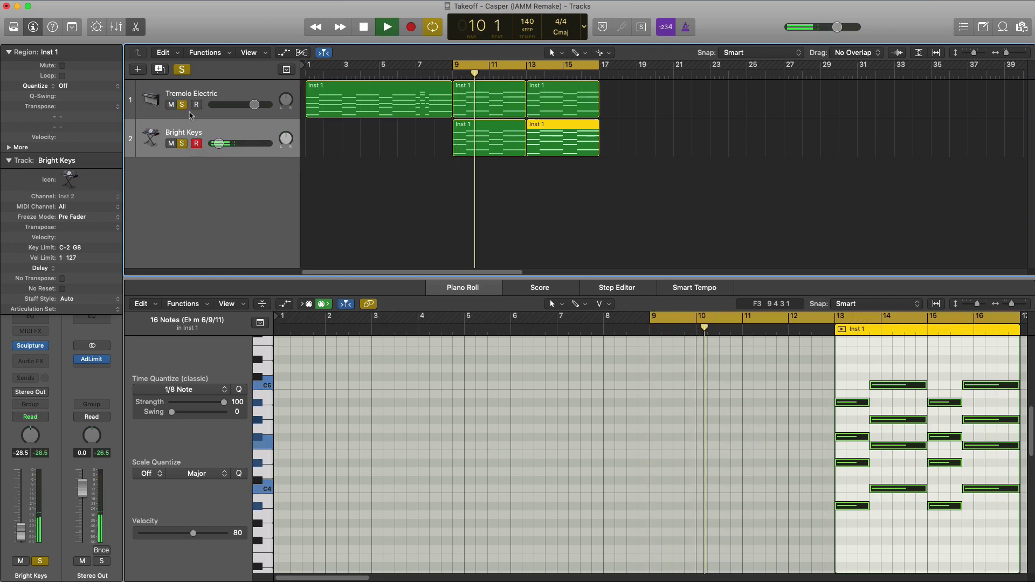
{"action": "left_click_drag", "start_coordinate": [217, 141], "coordinate": [220, 143]}
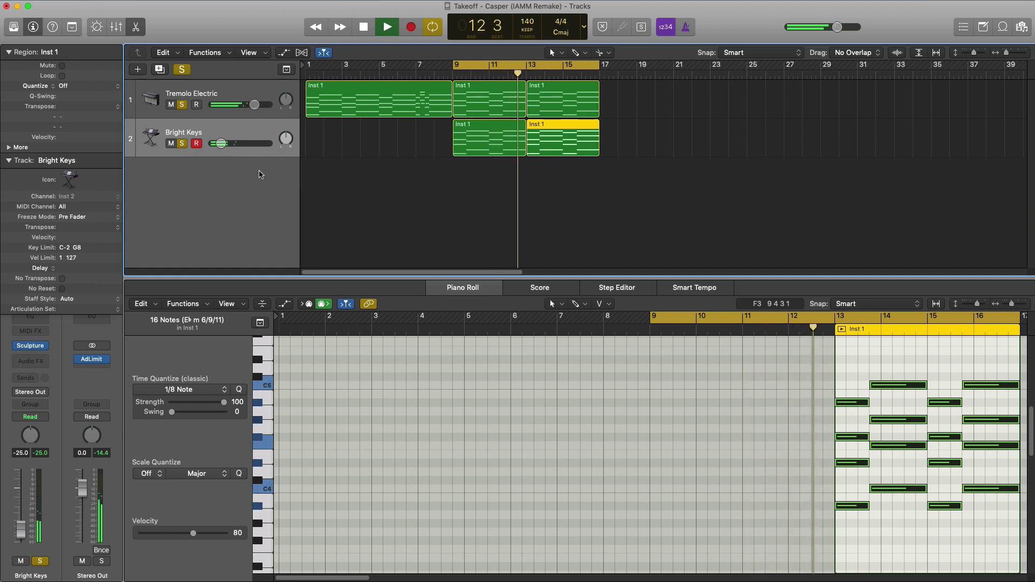
{"action": "key", "text": "space"}
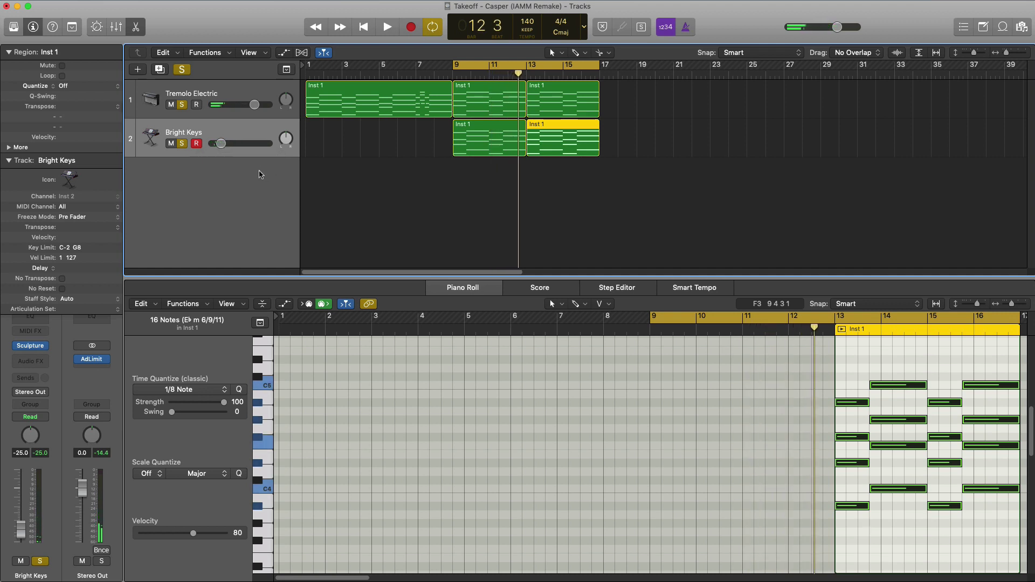
Play both layers from bar 9 with the Bright Keys track's Sculpture instrument open for inspection
{"action": "key", "text": "space"}
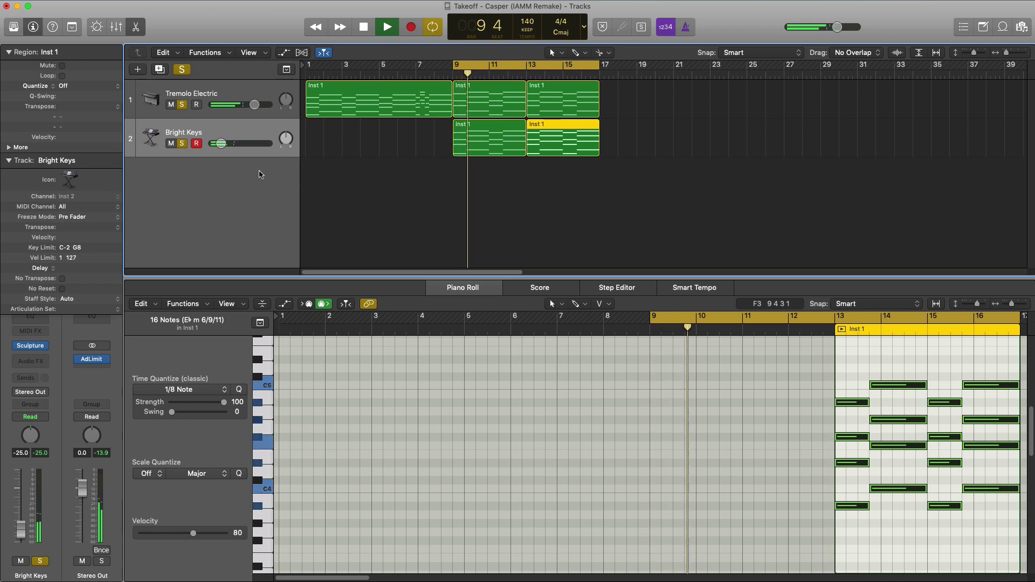
{"action": "left_click", "coordinate": [31, 347]}
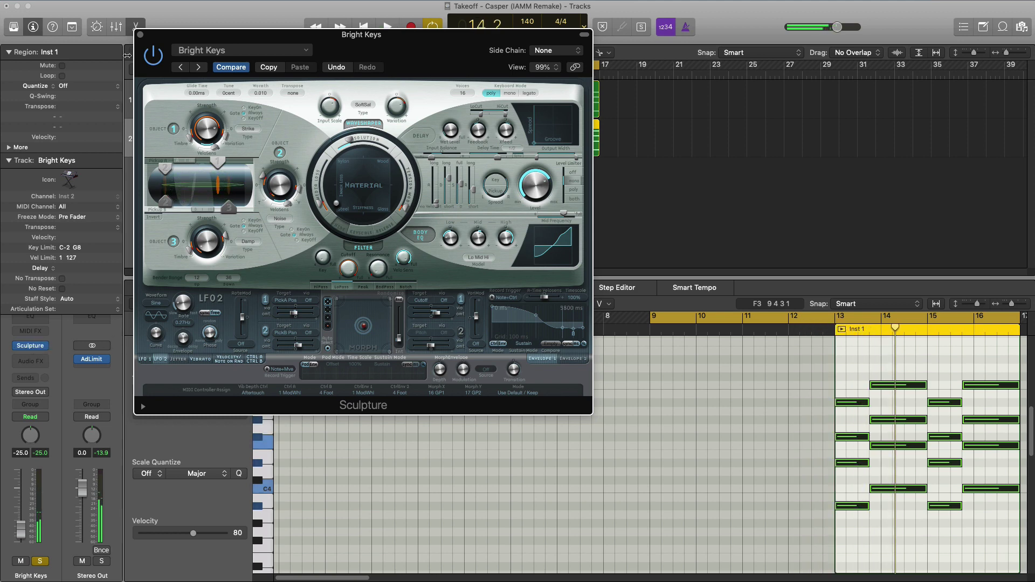
{"action": "left_click", "coordinate": [140, 35]}
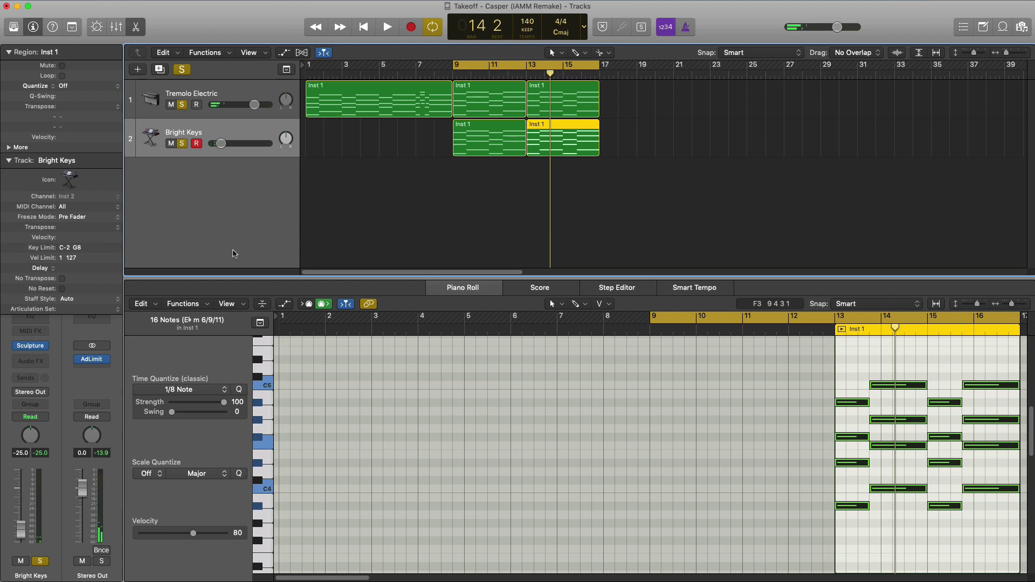
Add a Channel EQ to the Bright Keys track and set its low cut to 540 Hz while playing from bar 9
{"action": "left_click", "coordinate": [12, 164]}
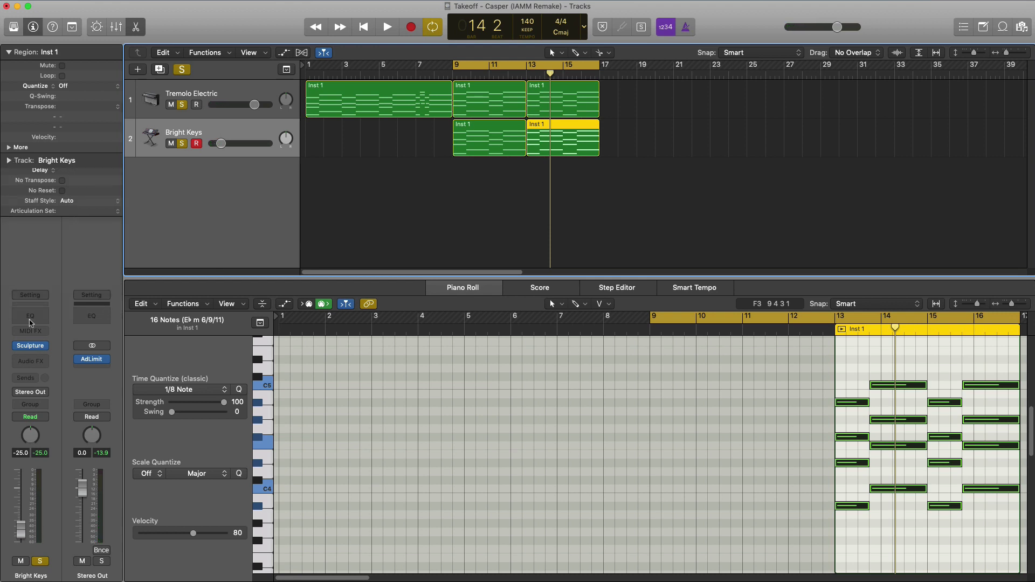
{"action": "left_click", "coordinate": [37, 322]}
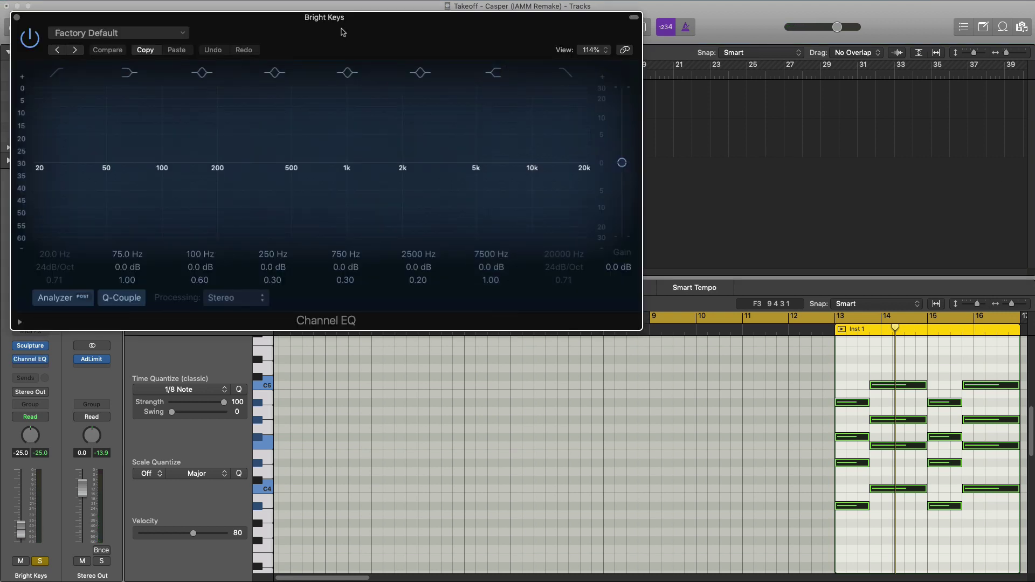
{"action": "left_click_drag", "start_coordinate": [55, 17], "coordinate": [266, 98]}
{"action": "key", "text": "space"}
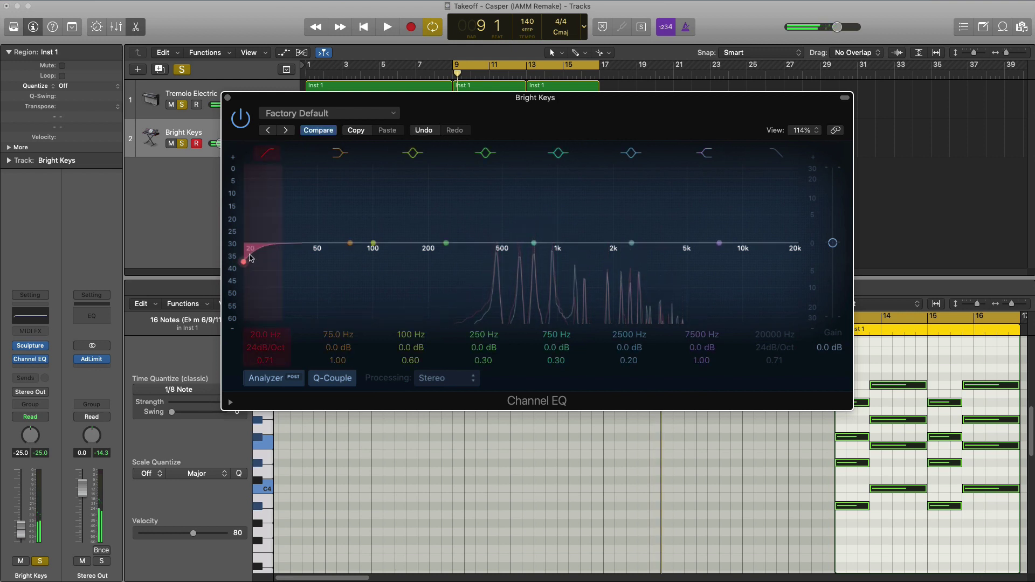
{"action": "left_click_drag", "start_coordinate": [265, 335], "coordinate": [266, 296]}
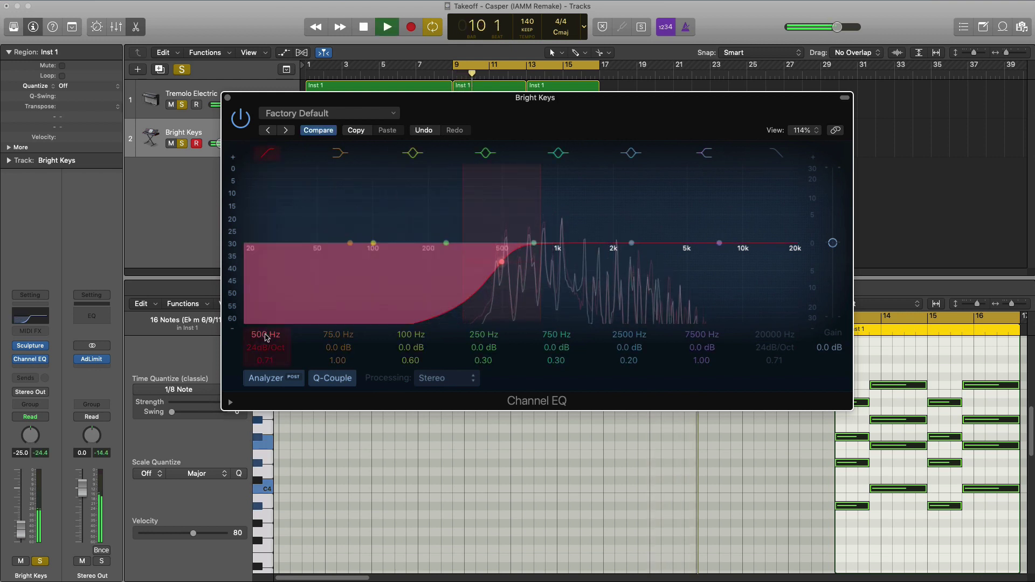
{"action": "left_click_drag", "start_coordinate": [266, 336], "coordinate": [265, 337]}
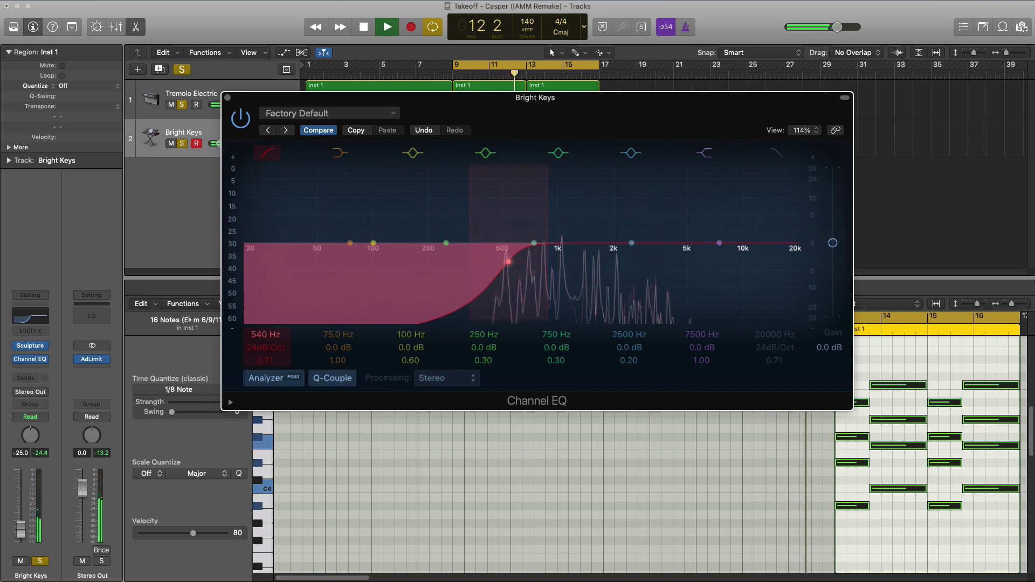
Enable the Bright Keys EQ's high cut at 930 Hz with a Q of 0.64 during playback, then close the EQ
{"action": "key", "text": "space"}
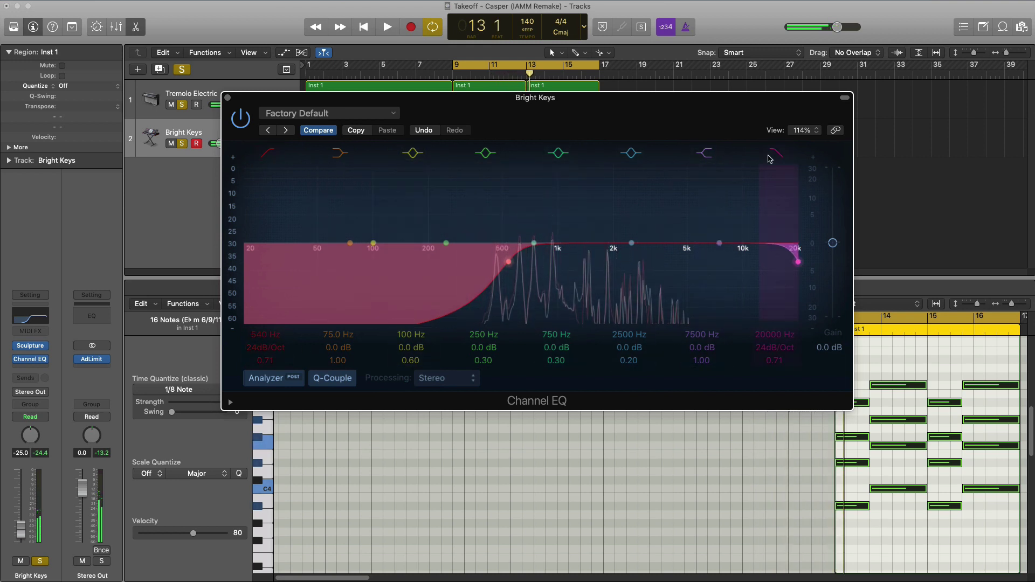
{"action": "key", "text": "space"}
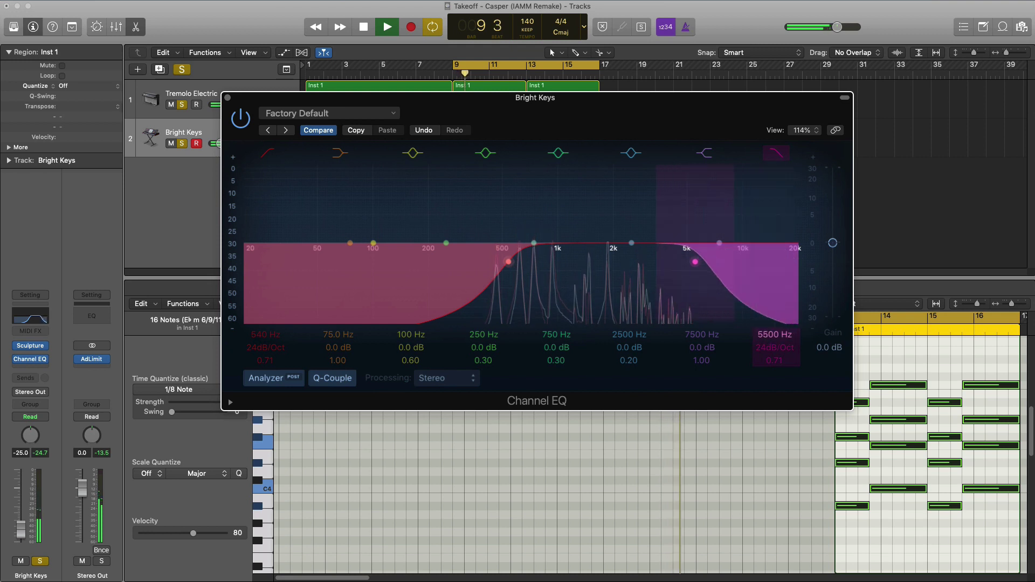
{"action": "left_click_drag", "start_coordinate": [775, 334], "coordinate": [775, 377]}
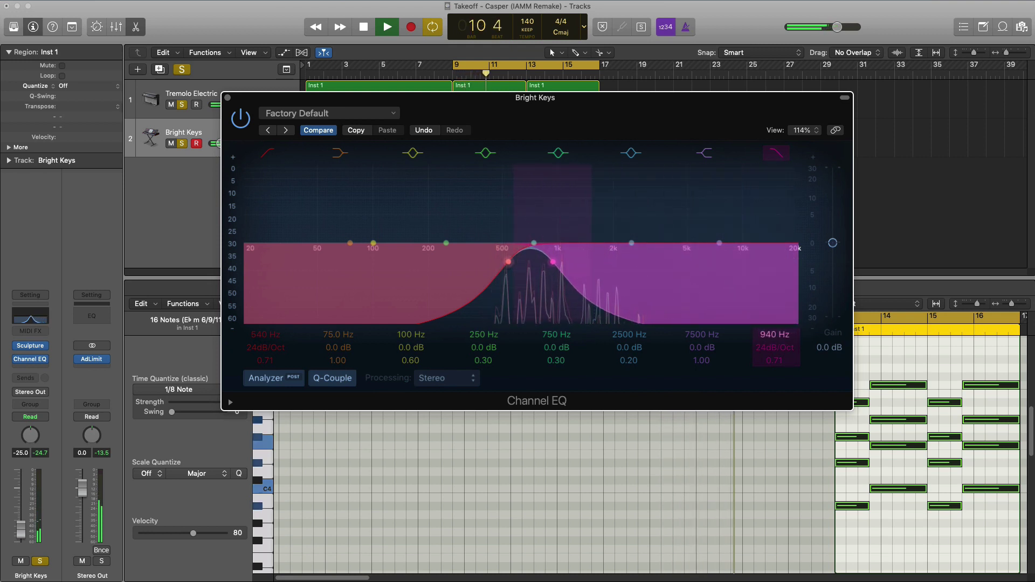
{"action": "left_click_drag", "start_coordinate": [775, 334], "coordinate": [775, 332]}
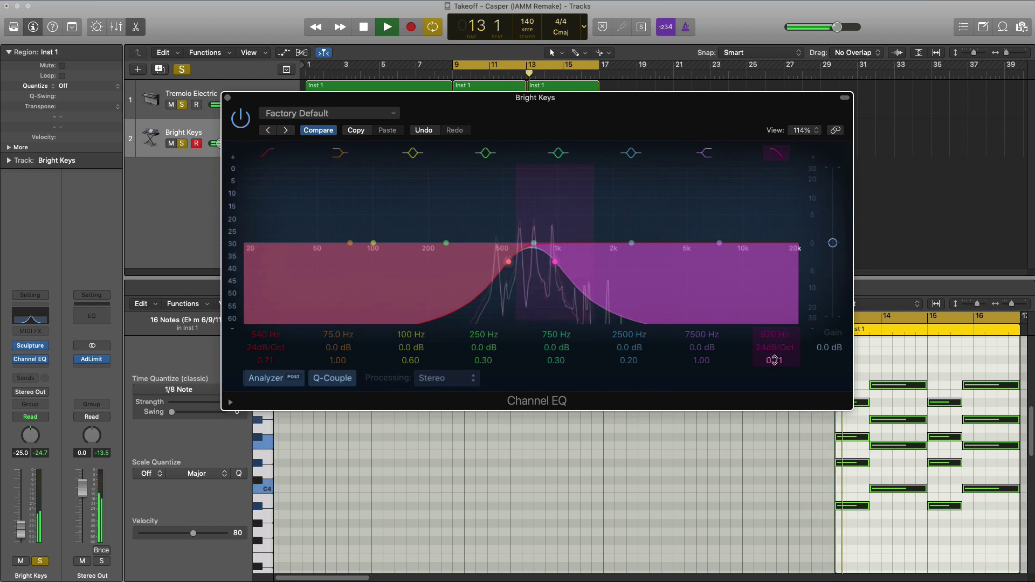
{"action": "left_click_drag", "start_coordinate": [775, 332], "coordinate": [775, 337]}
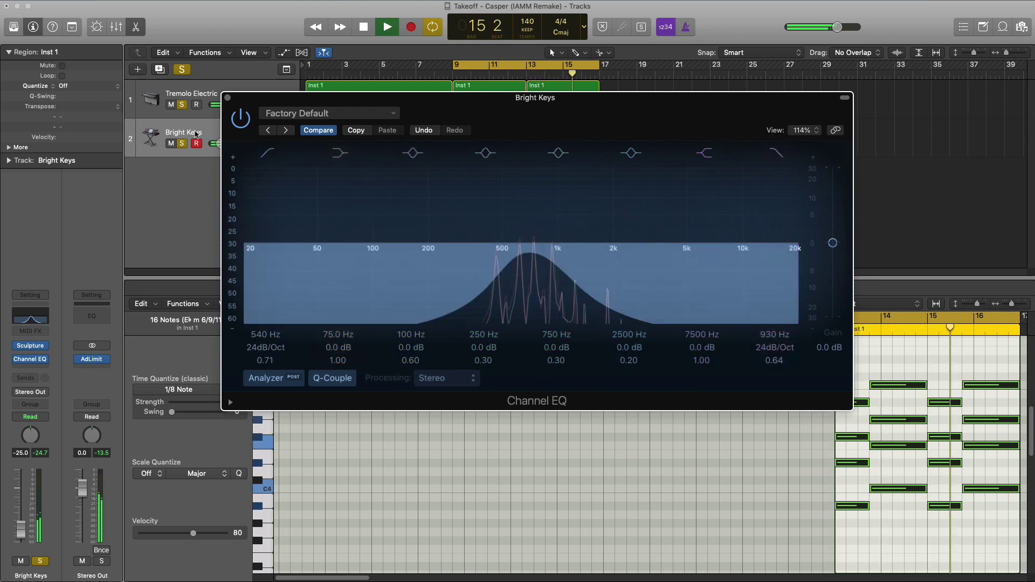
{"action": "left_click", "coordinate": [227, 98]}
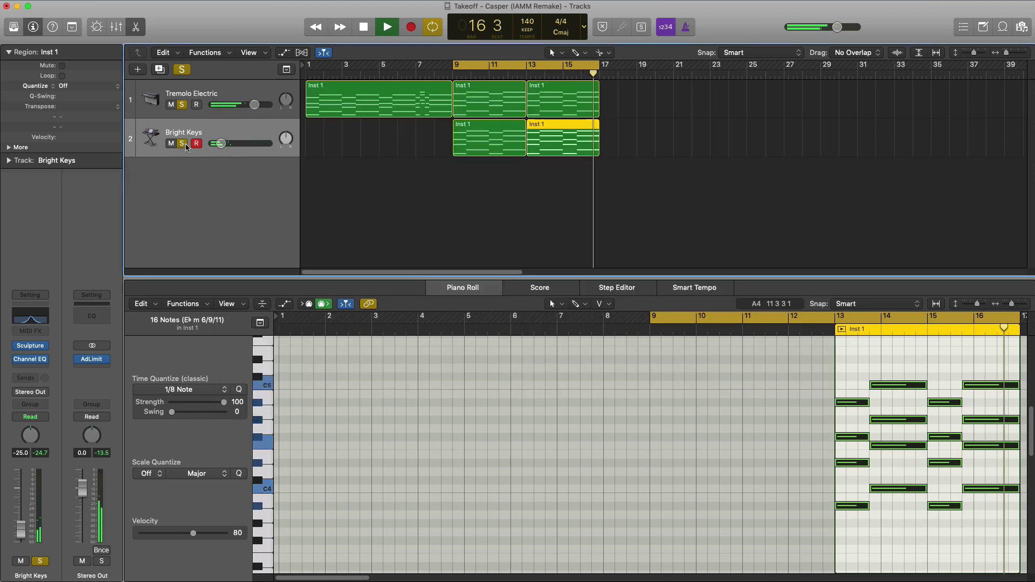
Compare the mix with and without Bright Keys, stop playback, and turn off solo on both tracks
{"action": "left_click", "coordinate": [182, 143]}
{"action": "left_click", "coordinate": [182, 143]}
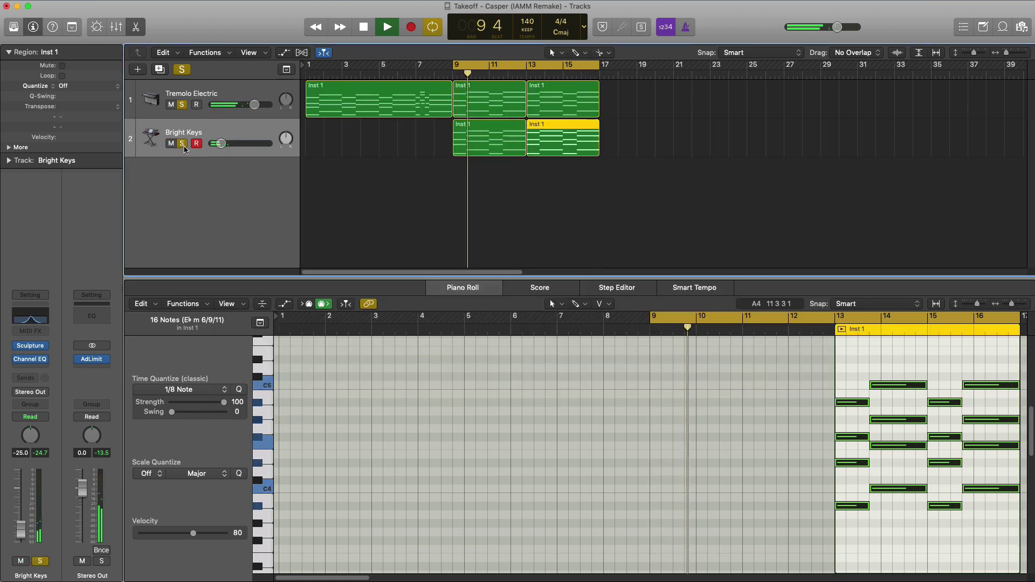
{"action": "key", "text": "space"}
{"action": "key", "text": "x"}
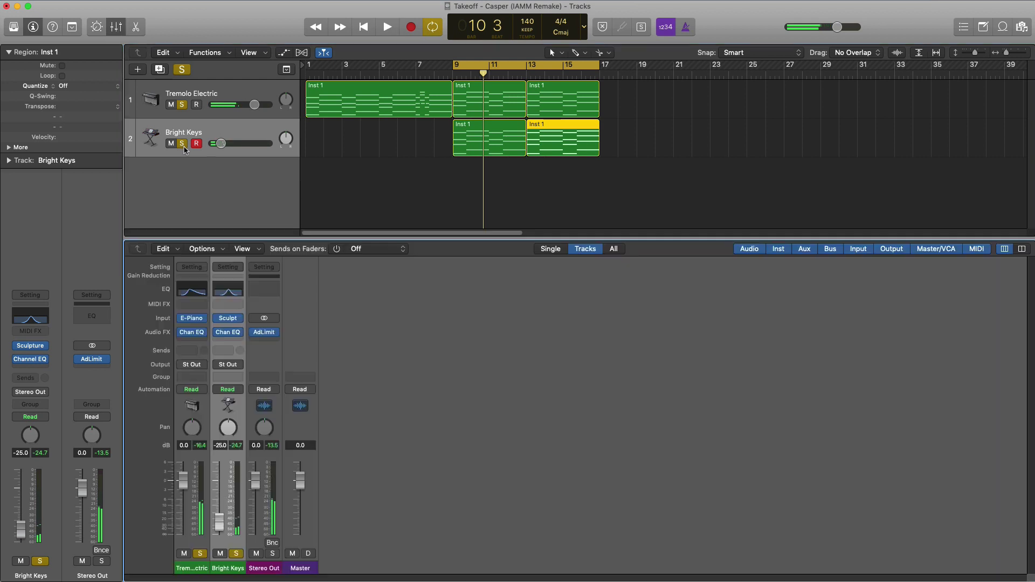
{"action": "key", "text": "x"}
{"action": "left_click", "coordinate": [181, 144]}
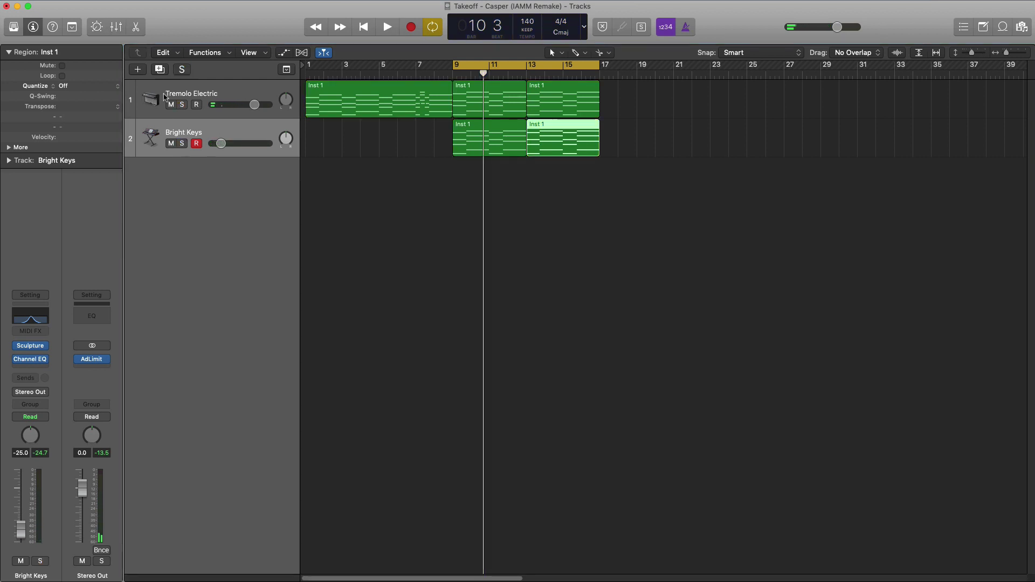
Create a third software instrument track and load the EXS24 sampler on it in stereo
{"action": "left_click", "coordinate": [143, 72]}
{"action": "left_click", "coordinate": [682, 178]}
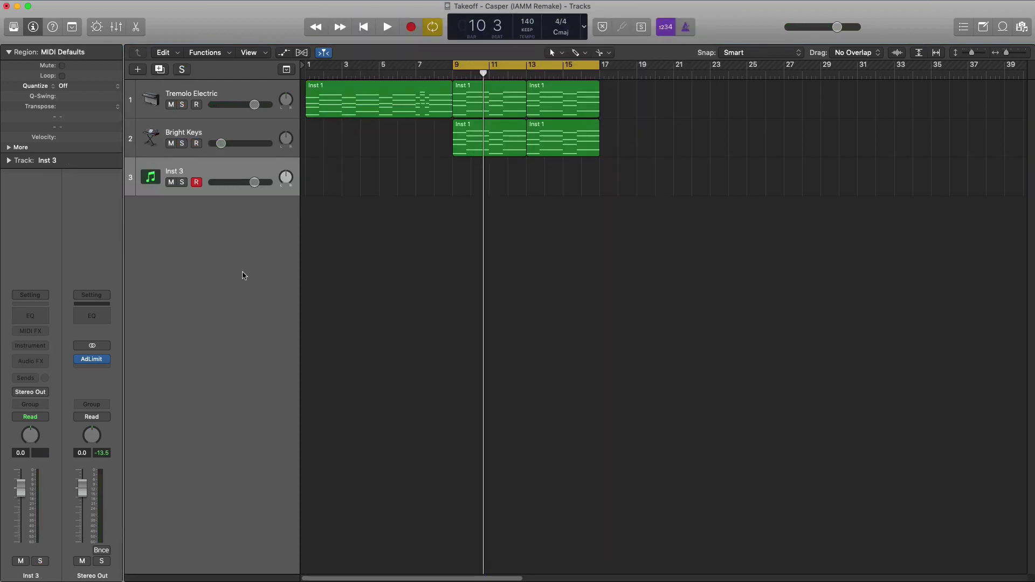
{"action": "left_click", "coordinate": [30, 346]}
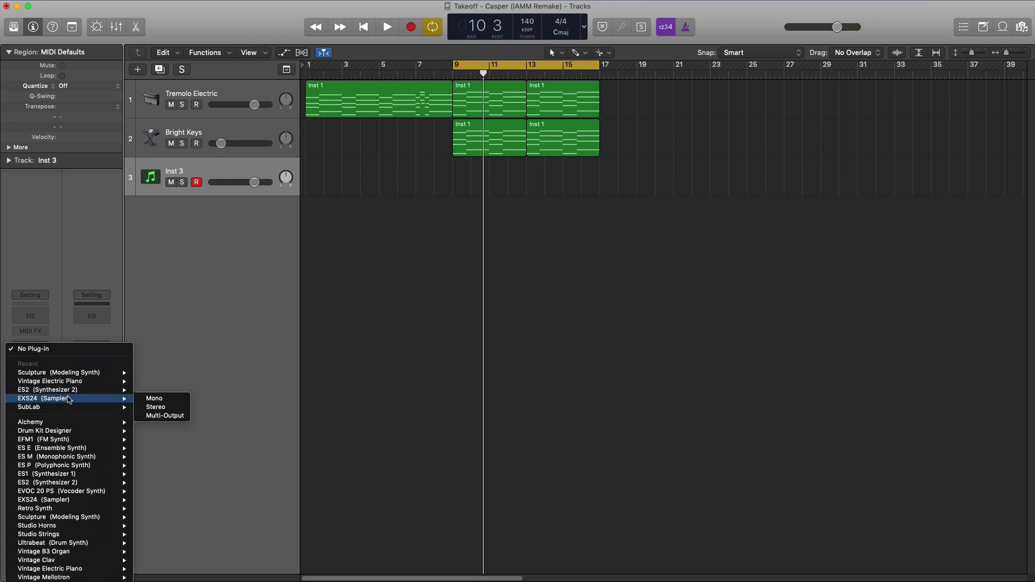
{"action": "mouse_move", "coordinate": [76, 399]}
{"action": "left_click", "coordinate": [157, 407]}
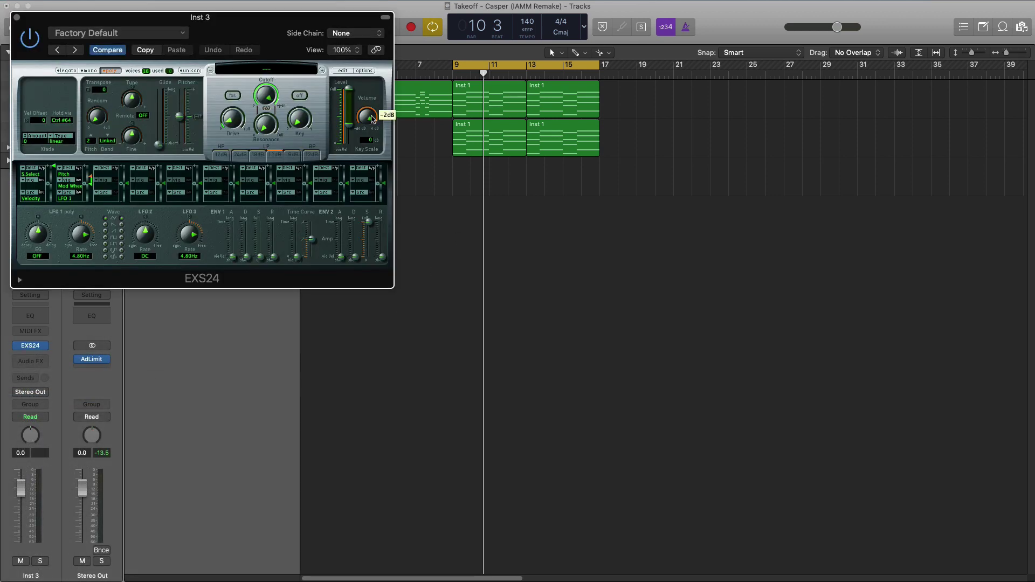
Load the project's "casper drum kit" sampler instrument into the EXS24 and close the plug-in
{"action": "left_click", "coordinate": [272, 70]}
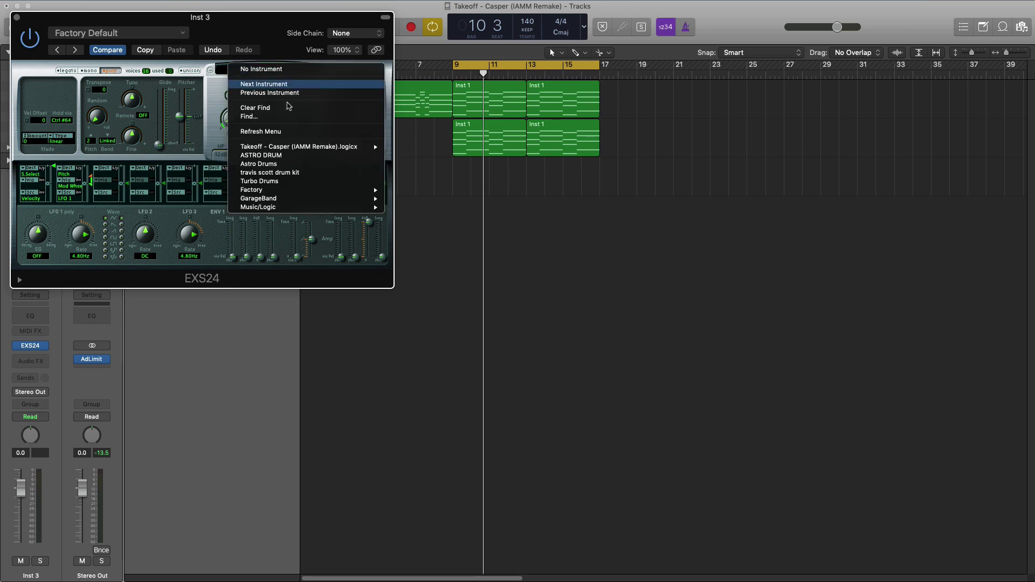
{"action": "mouse_move", "coordinate": [372, 147]}
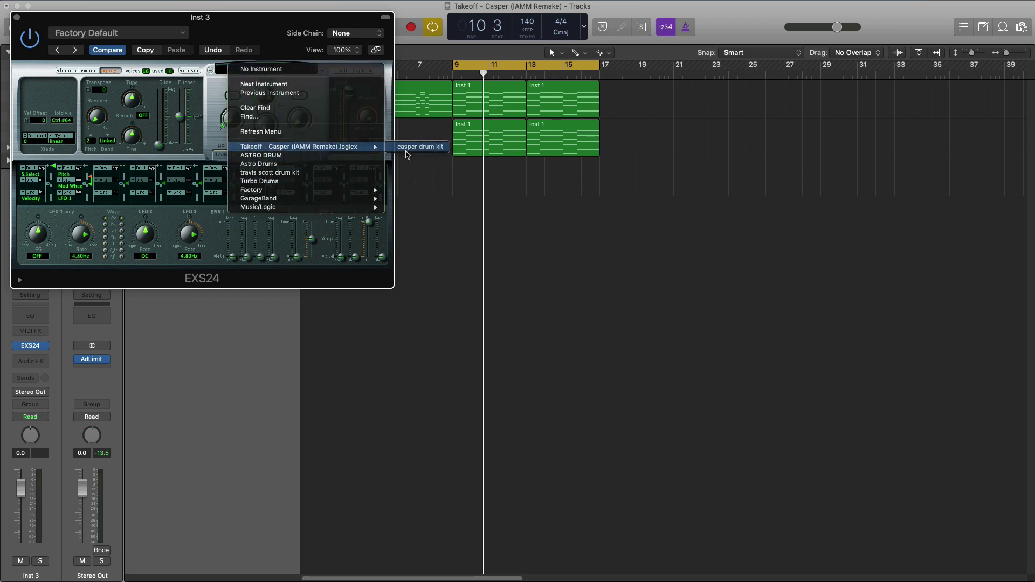
{"action": "left_click", "coordinate": [407, 150]}
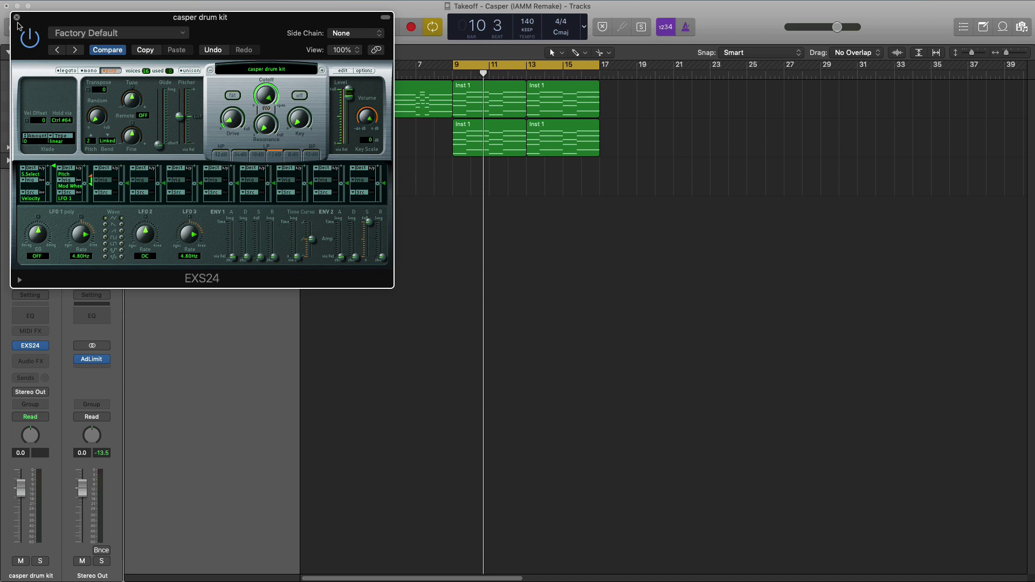
{"action": "left_click", "coordinate": [17, 17]}
Create an empty casper drum kit region from bar 9 to bar 17 and choose the Brush Tool for editing its notes
{"action": "left_click_drag", "start_coordinate": [467, 190], "coordinate": [598, 190]}
{"action": "key", "text": "p"}
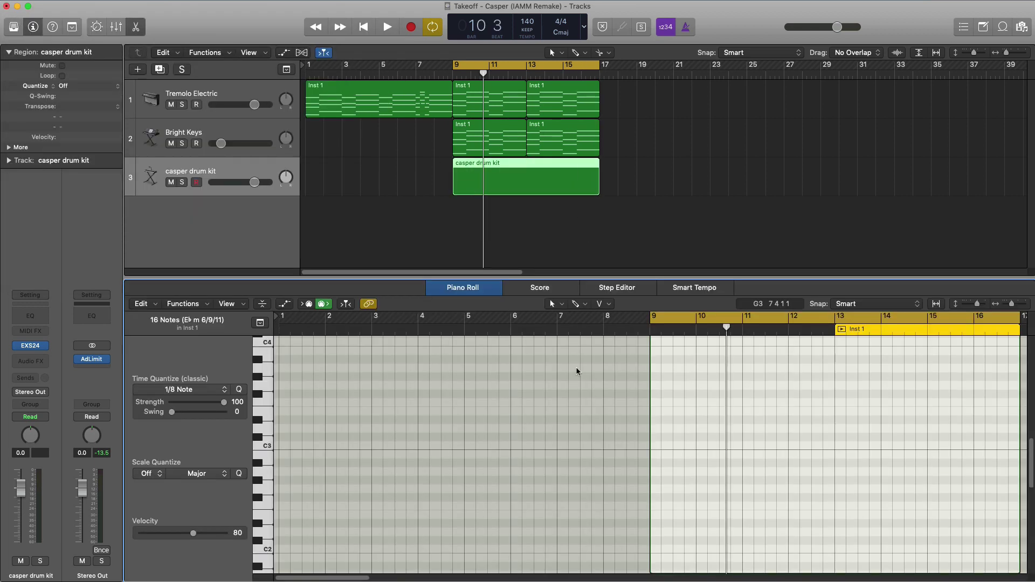
{"action": "left_click", "coordinate": [581, 304]}
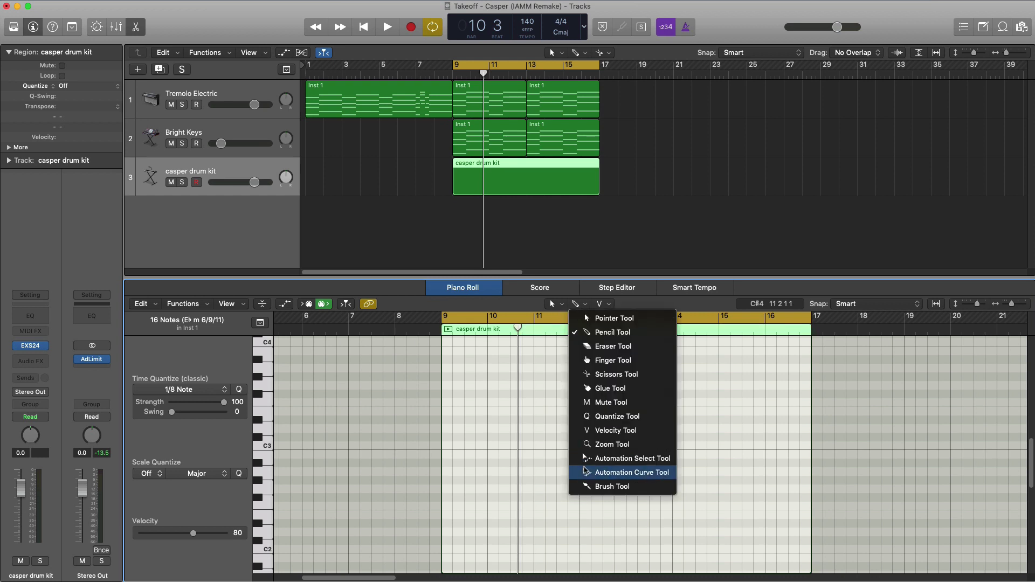
{"action": "left_click", "coordinate": [599, 487]}
{"action": "left_click", "coordinate": [195, 389]}
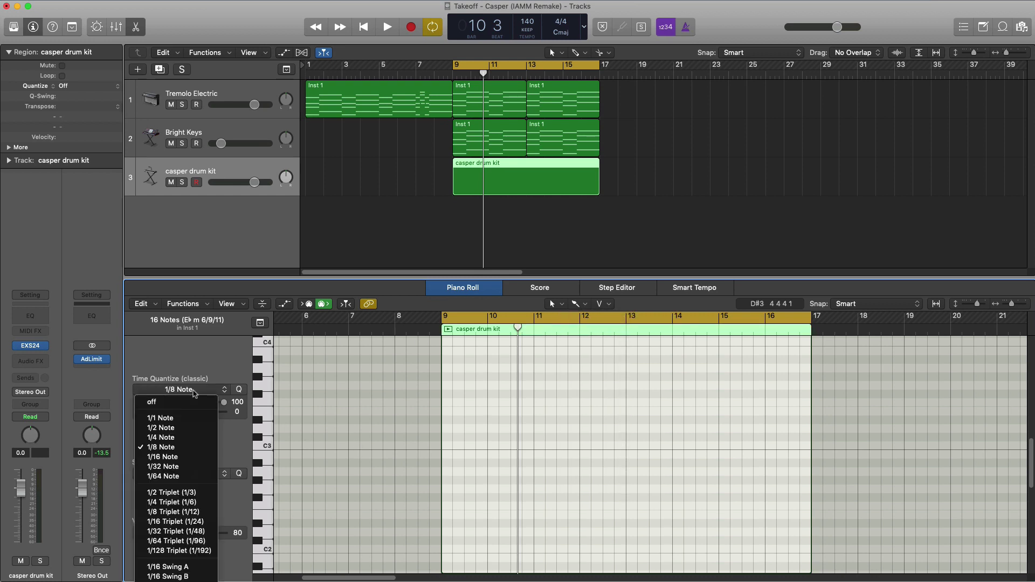
{"action": "left_click", "coordinate": [188, 459]}
{"action": "scroll", "coordinate": [461, 449], "scroll_direction": "up", "scroll_amount": 5}
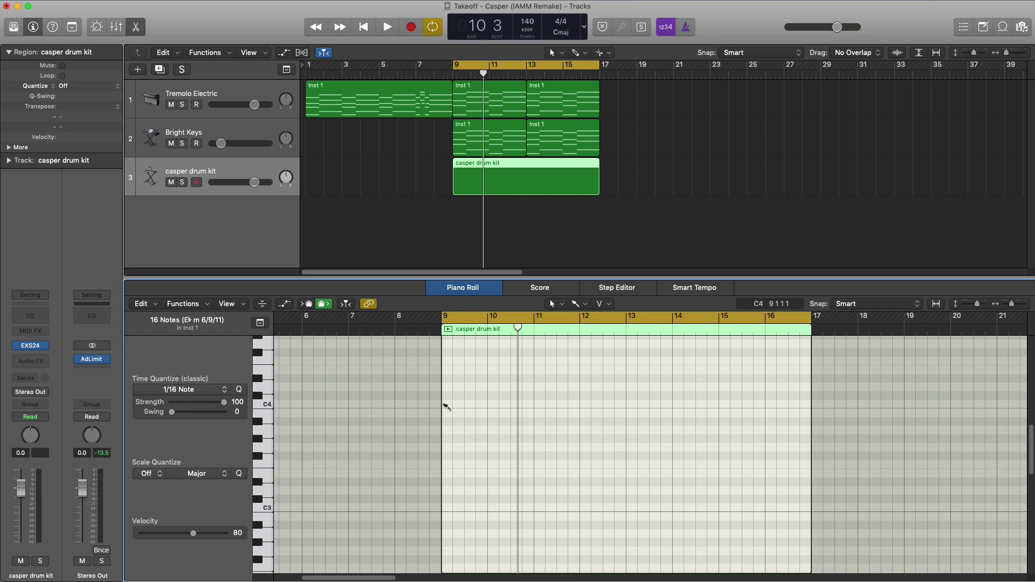
{"action": "left_click", "coordinate": [444, 405]}
{"action": "key", "text": "super+z"}
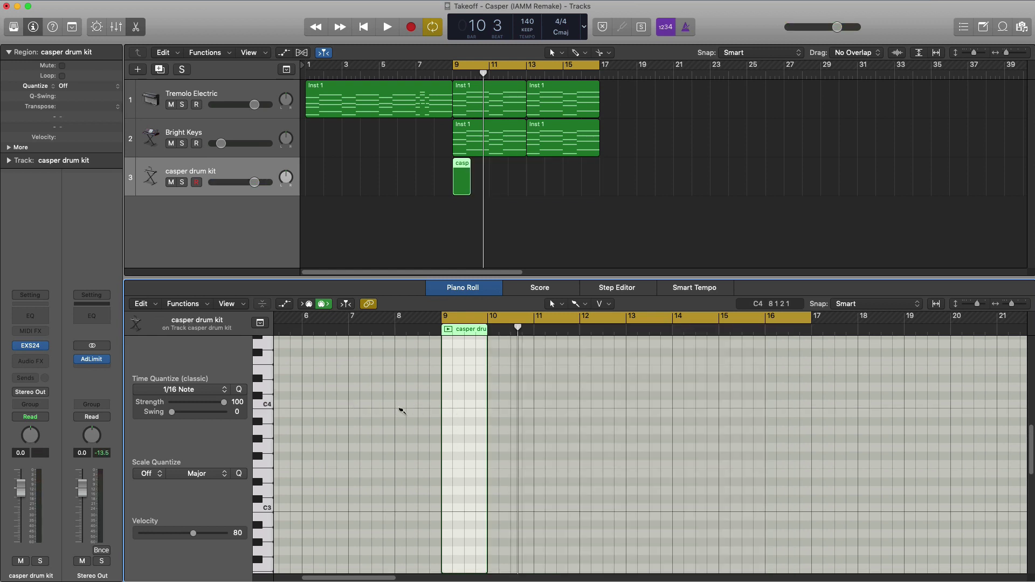
{"action": "key", "text": "super+z"}
Set the time quantize to 1/8 Note, fill the drum region with repeated C4 notes up to bar 17, and play it
{"action": "left_click", "coordinate": [210, 389]}
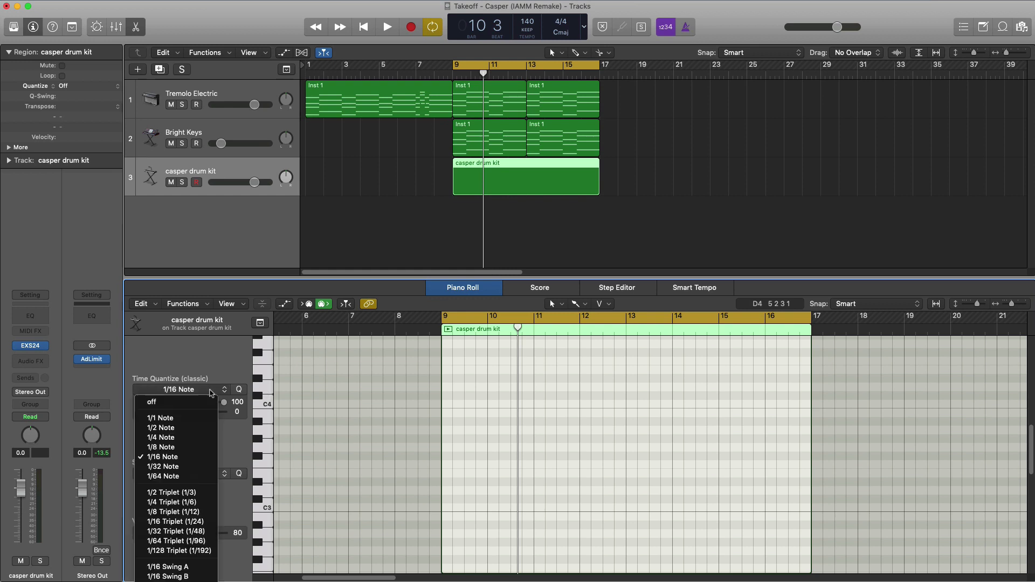
{"action": "key", "text": "Return"}
{"action": "left_click_drag", "start_coordinate": [445, 404], "coordinate": [491, 411]}
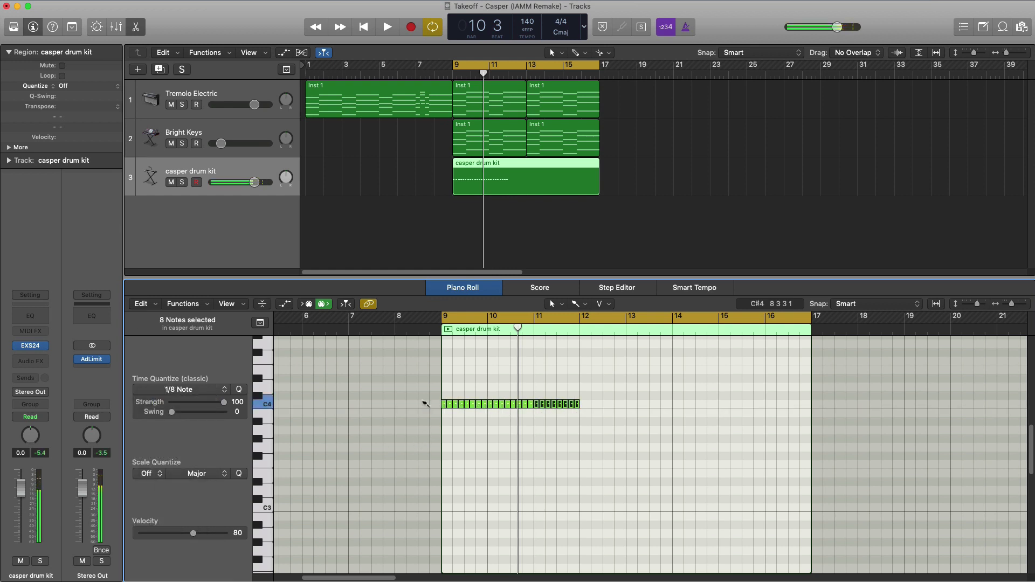
{"action": "key", "text": "space"}
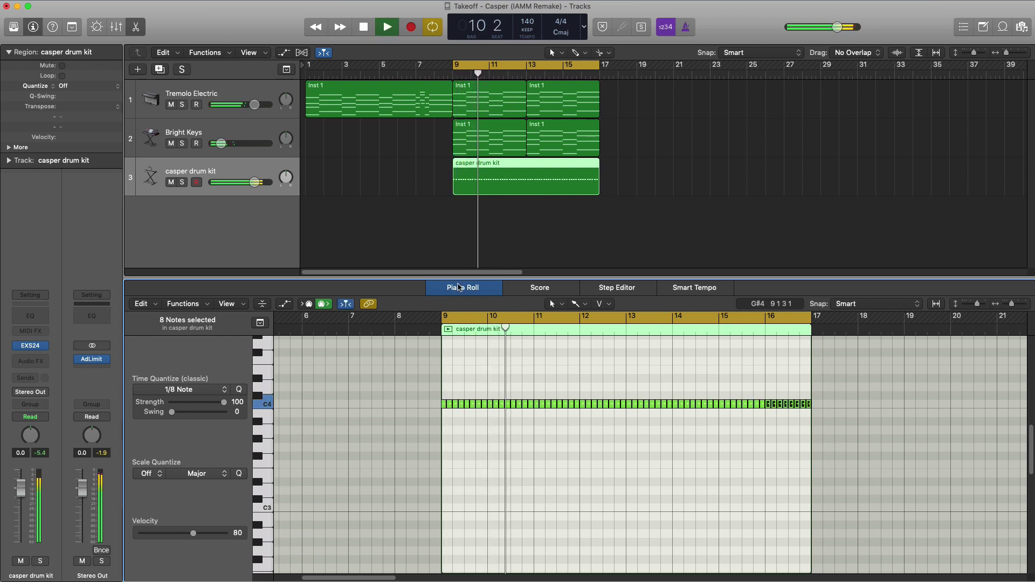
{"action": "scroll", "coordinate": [545, 413], "scroll_direction": "up", "scroll_amount": 4}
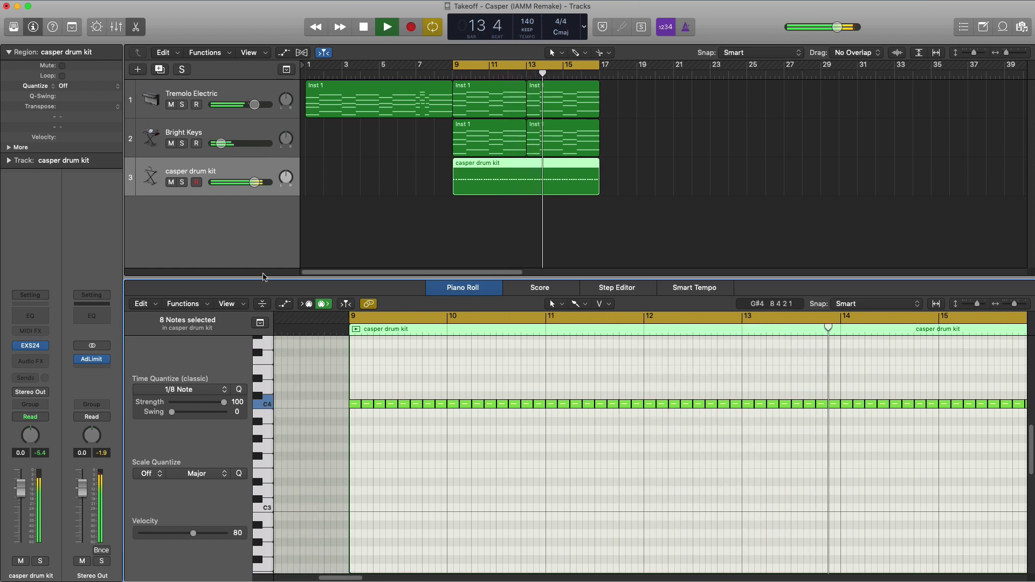
Lower the casper drum kit track's volume to -15.6 dB and audition it with the keys
{"action": "key", "text": "space"}
{"action": "left_click_drag", "start_coordinate": [254, 182], "coordinate": [227, 186]}
{"action": "key", "text": "space"}
{"action": "key", "text": "space"}
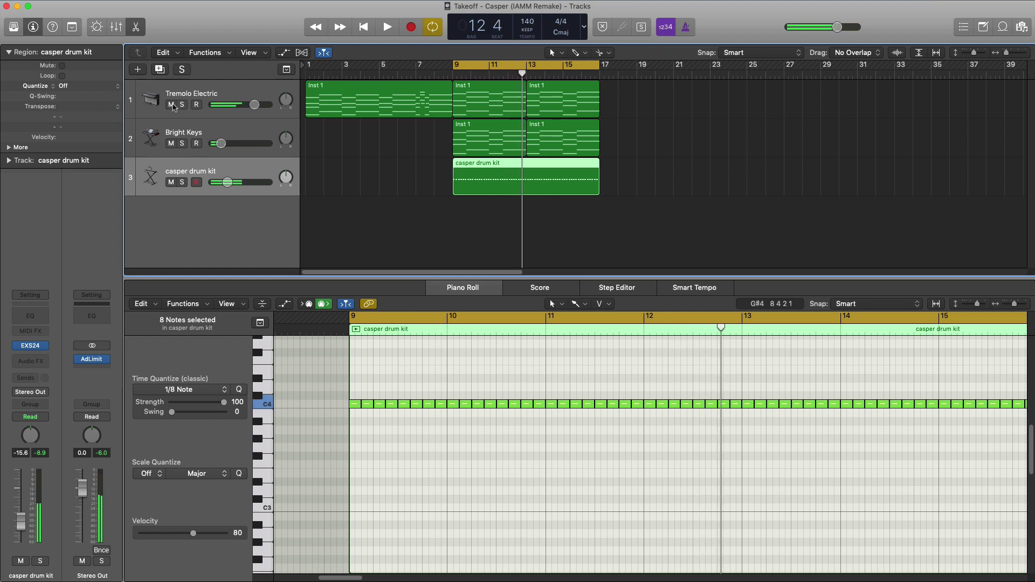
Duplicate the casper drum kit track and create an empty region on the copy from bar 9 to bar 17
{"action": "left_click", "coordinate": [159, 70]}
{"action": "left_click_drag", "start_coordinate": [228, 221], "coordinate": [255, 221]}
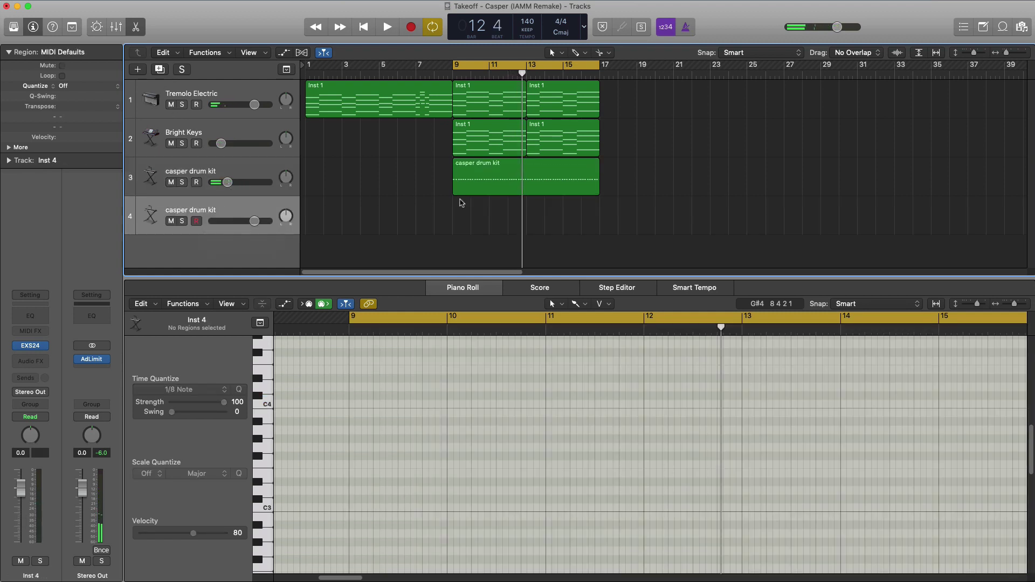
{"action": "left_click", "coordinate": [461, 220]}
{"action": "left_click_drag", "start_coordinate": [470, 226], "coordinate": [599, 232]}
Place a C#5 note on beat 3 of every bar in the new region and set its track volume to -0.9 dB during playback
{"action": "double_click", "coordinate": [572, 227]}
{"action": "double_click", "coordinate": [548, 225]}
{"action": "scroll", "coordinate": [308, 425], "scroll_direction": "down", "scroll_amount": 1}
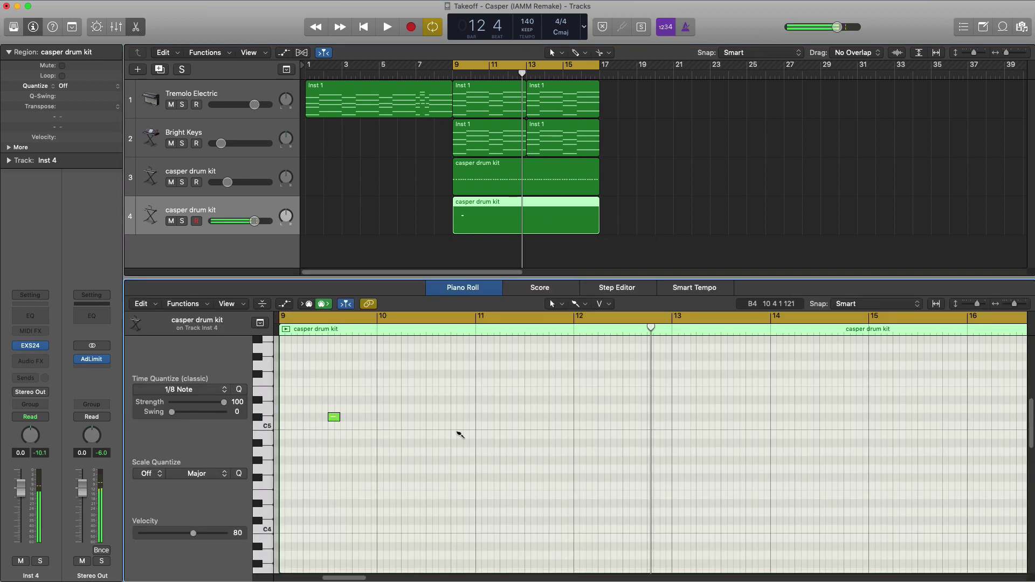
{"action": "left_click_drag", "start_coordinate": [481, 431], "coordinate": [318, 407]}
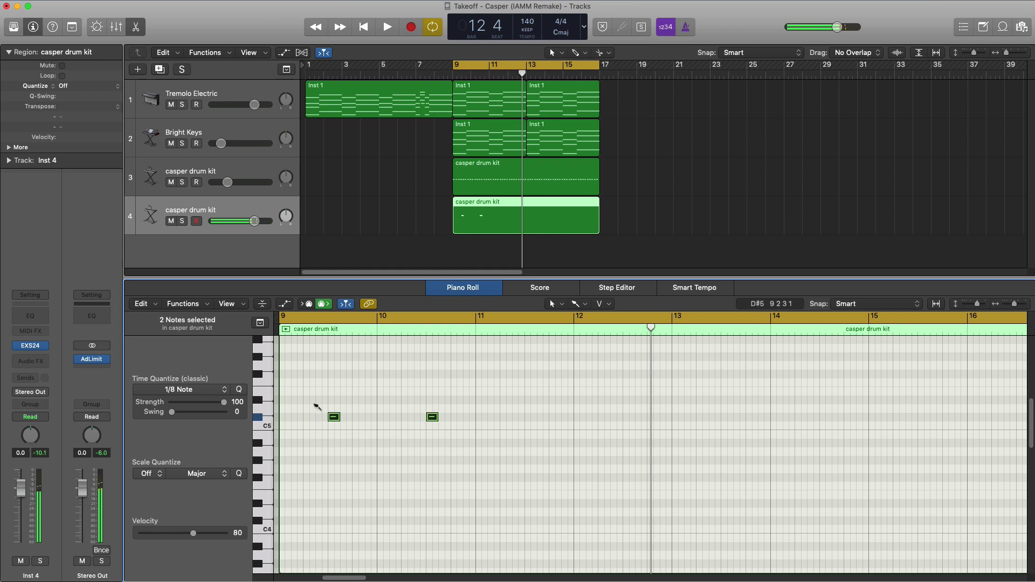
{"action": "key", "text": "space"}
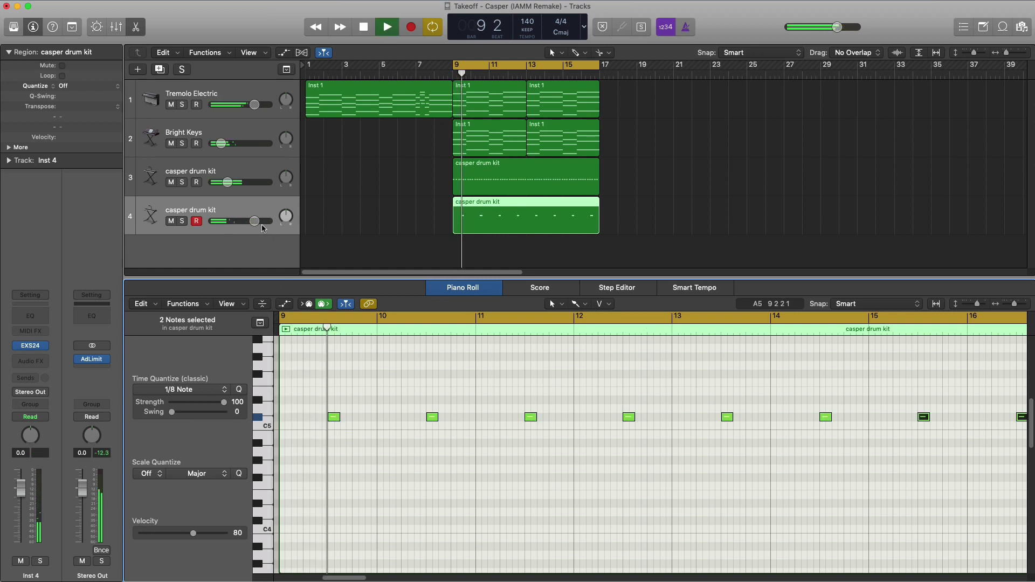
{"action": "left_click_drag", "start_coordinate": [254, 221], "coordinate": [253, 225]}
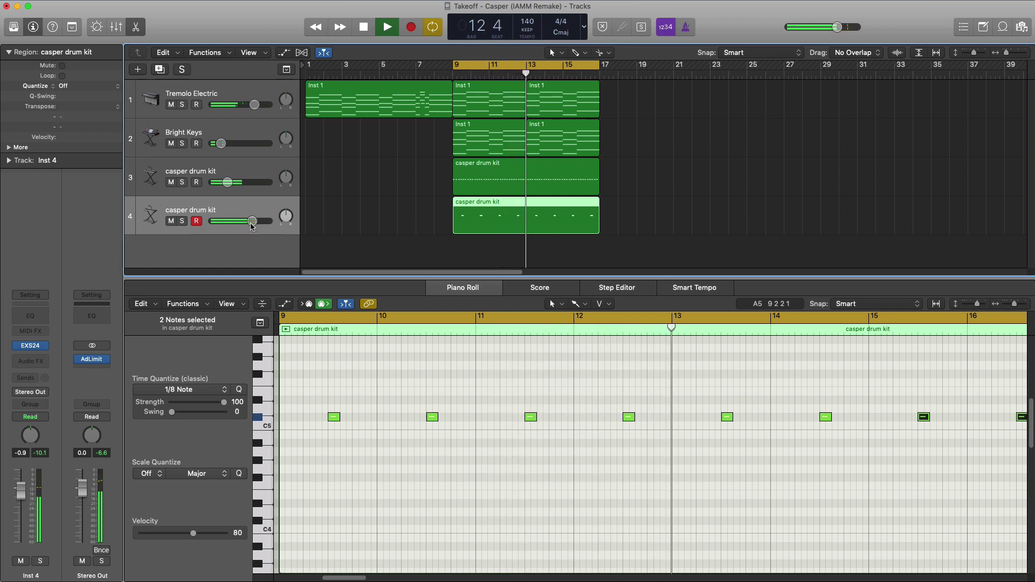
Stop playback, duplicate the casper drum kit track again, and create an empty region on the copy from bar 9 to bar 17
{"action": "key", "text": "space"}
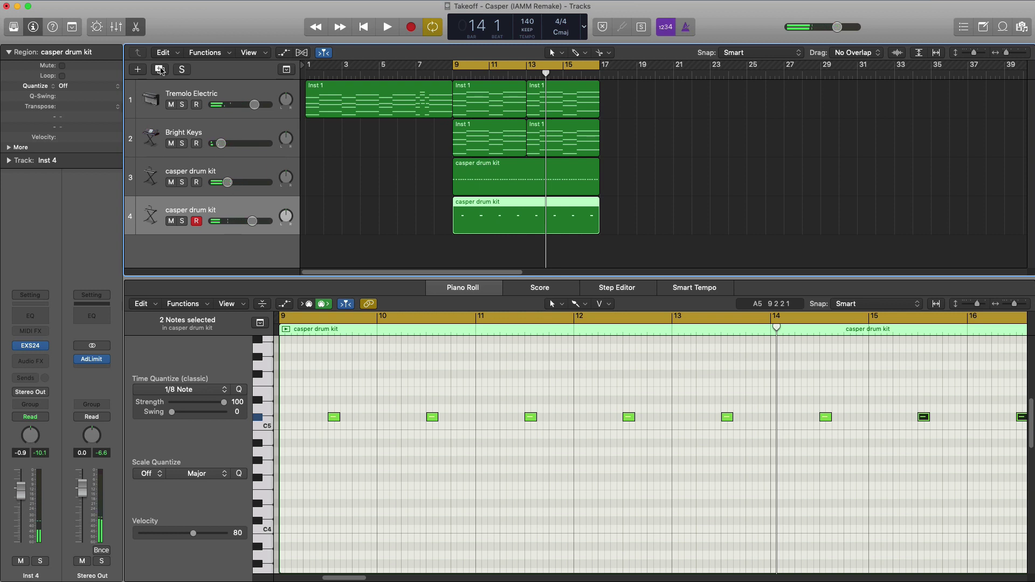
{"action": "left_click", "coordinate": [160, 69]}
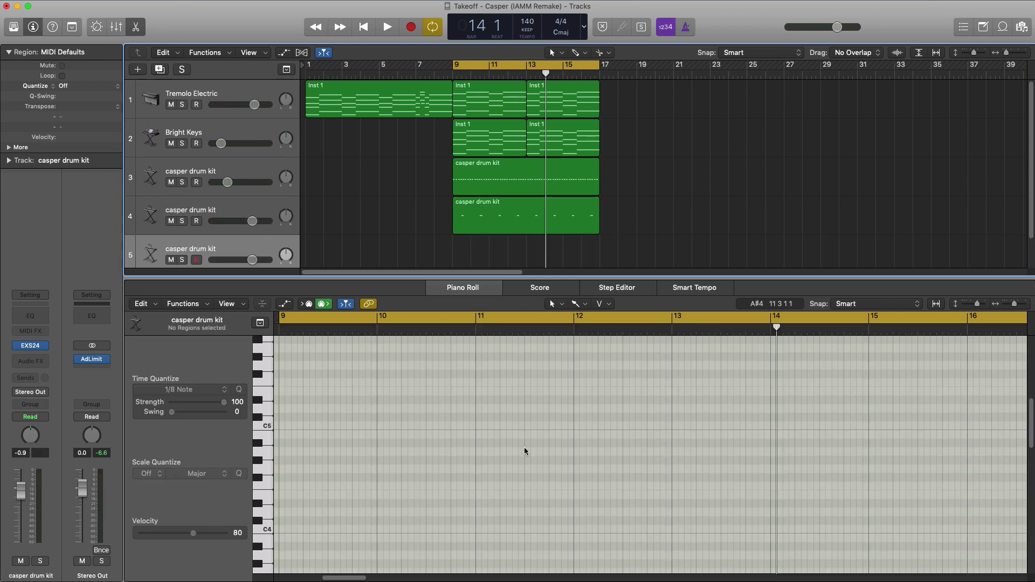
{"action": "left_click", "coordinate": [36, 346]}
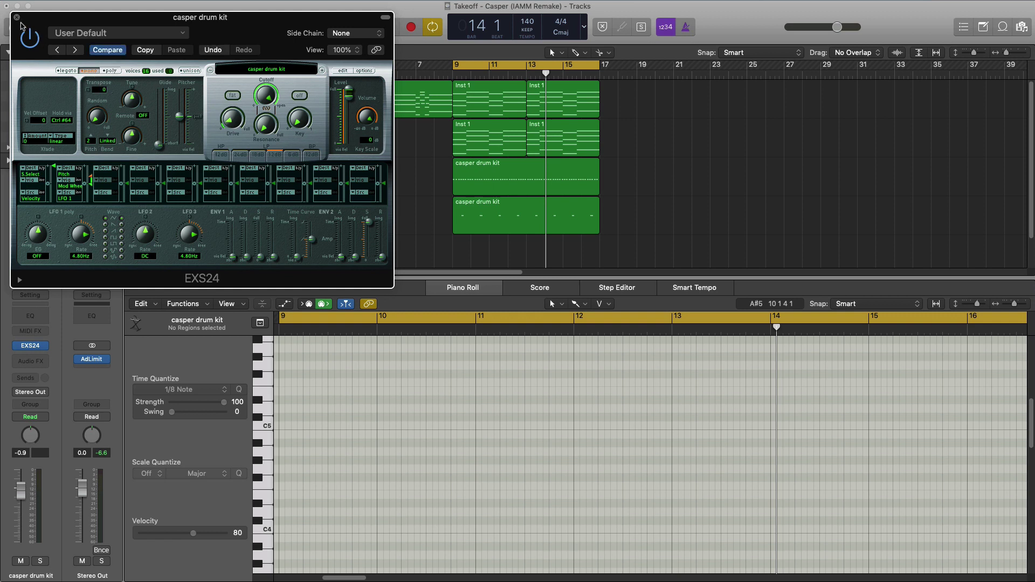
{"action": "key", "text": "super+w"}
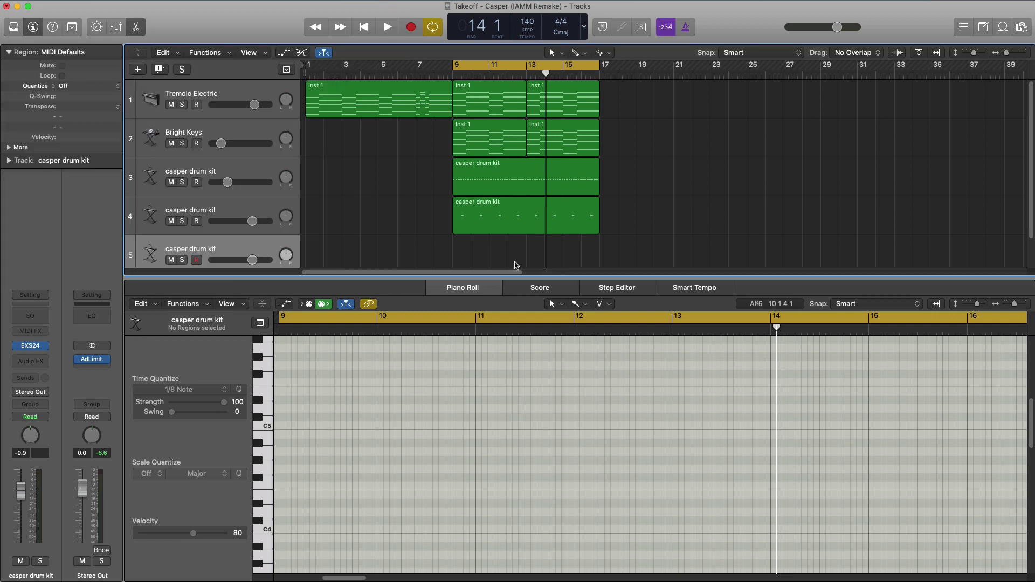
{"action": "left_click", "coordinate": [464, 257]}
{"action": "mouse_move", "coordinate": [471, 258]}
{"action": "left_mouse_down"}
{"action": "mouse_move", "coordinate": [610, 253]}
{"action": "mouse_move", "coordinate": [599, 237]}
{"action": "left_mouse_up"}
{"action": "key", "text": "e"}
{"action": "key", "text": "e"}
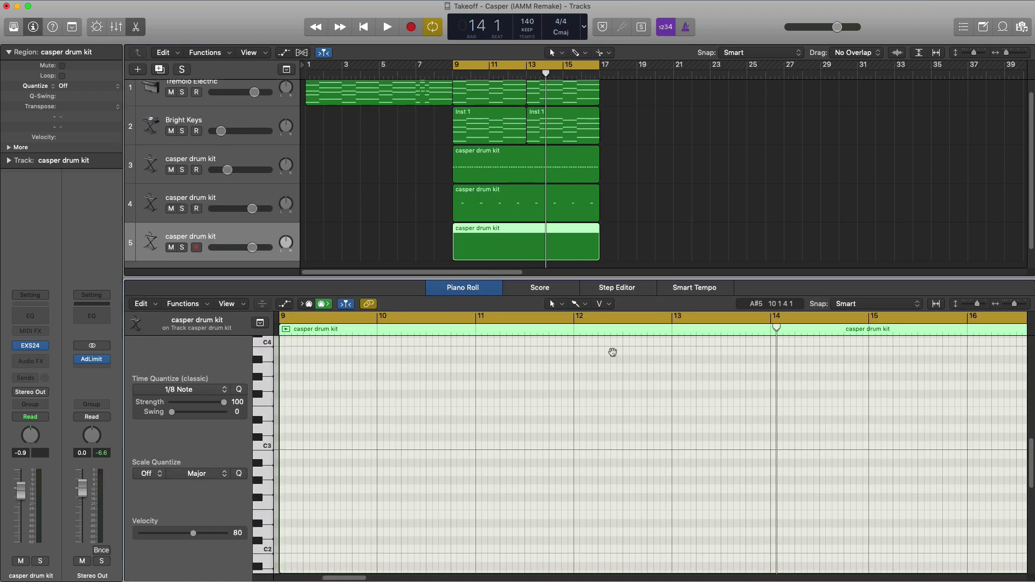
With the Pencil tool, place quarter-note F#2 at bar 9 and F2 on beat 2 of bar 10 in the new region
{"action": "scroll", "coordinate": [459, 467], "scroll_direction": "down", "scroll_amount": 5}
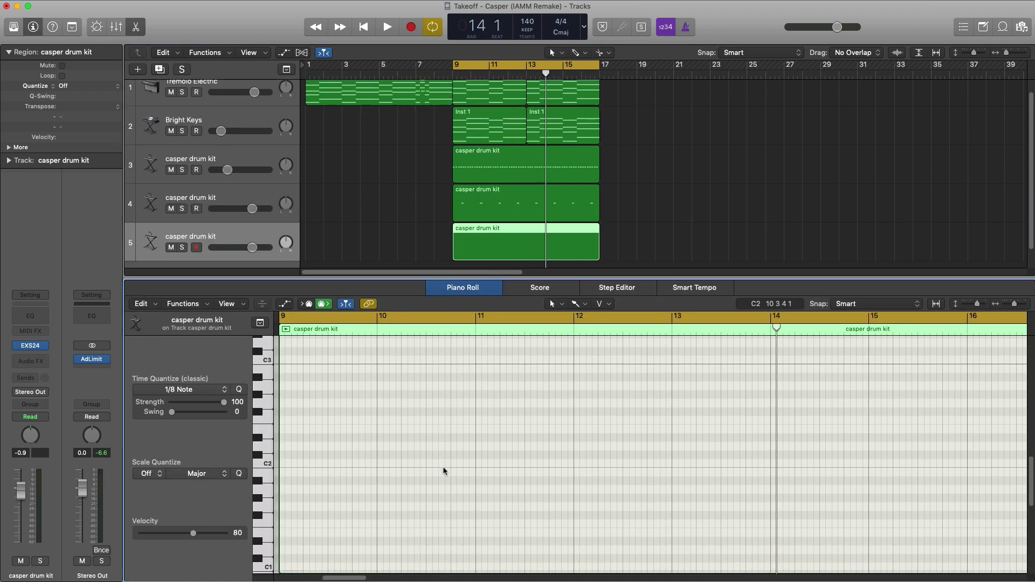
{"action": "scroll", "coordinate": [425, 478], "scroll_direction": "down", "scroll_amount": 1}
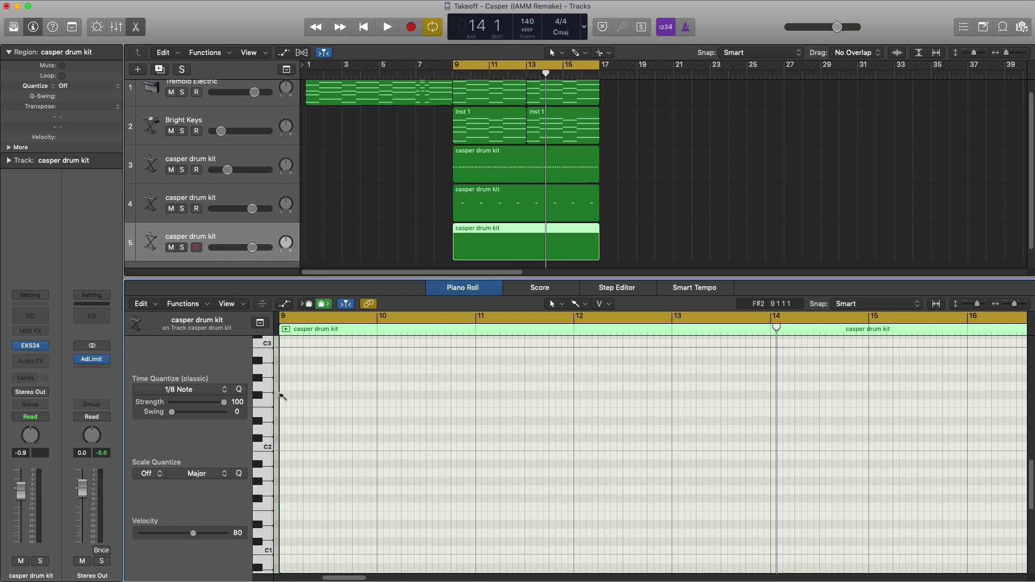
{"action": "left_click", "coordinate": [578, 304]}
{"action": "left_click", "coordinate": [598, 330]}
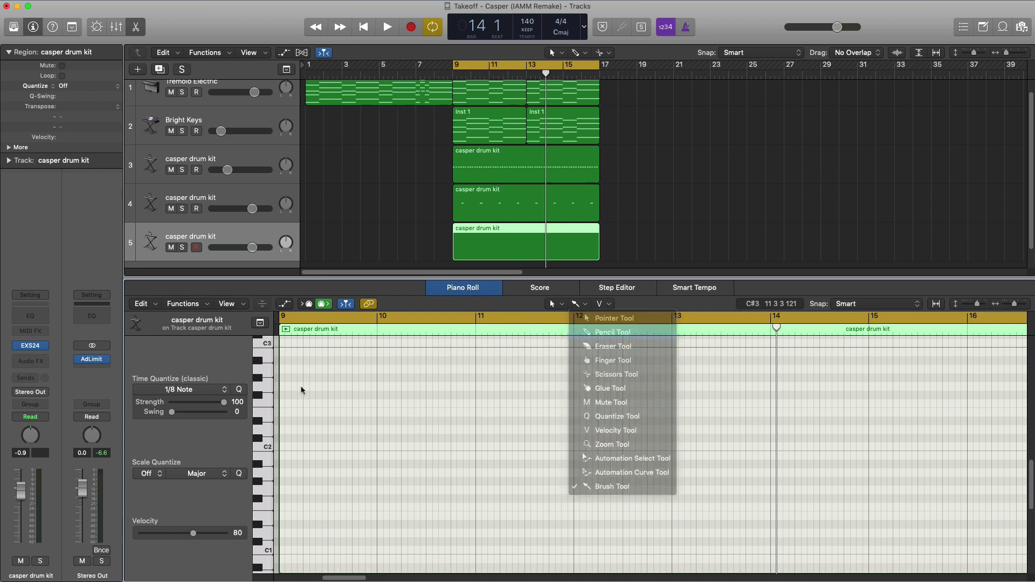
{"action": "left_click_drag", "start_coordinate": [290, 397], "coordinate": [285, 398]}
{"action": "key", "text": "shift+space"}
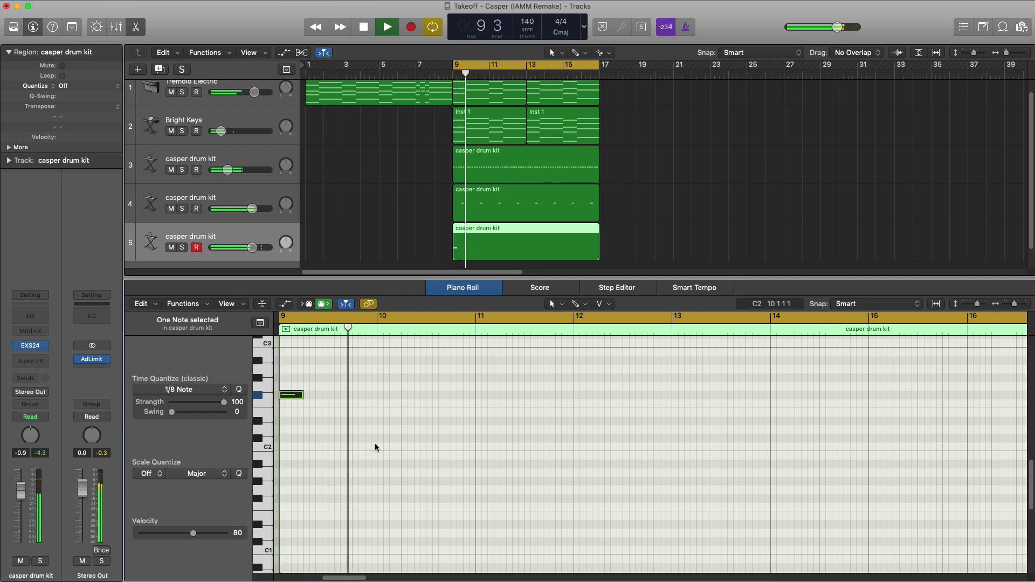
{"action": "left_click", "coordinate": [404, 404]}
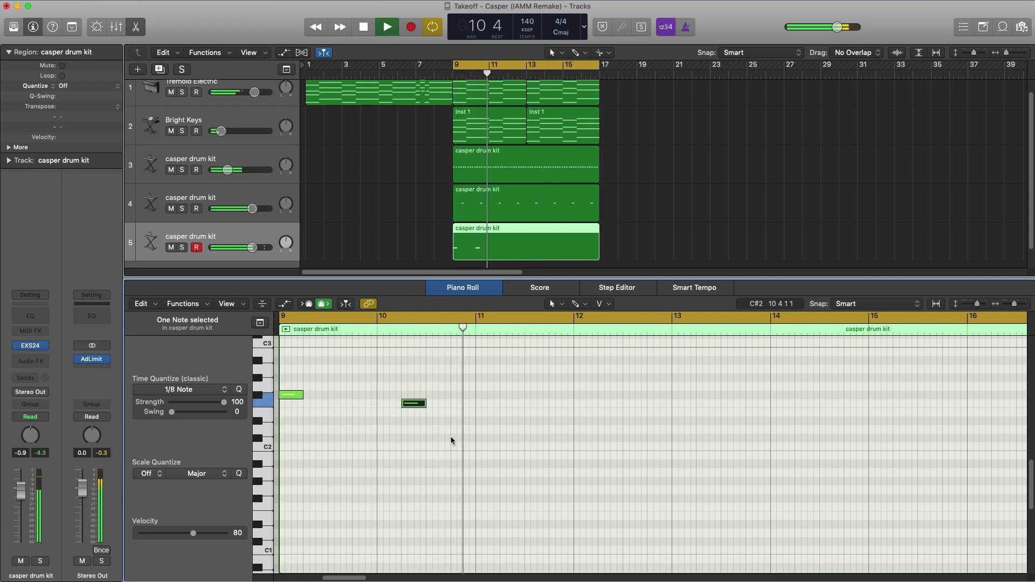
{"action": "key", "text": "space"}
Add F#2 at bar 11 and F2 on beats 2 and 3.5 of bar 12, shortening the last note to an eighth
{"action": "left_click", "coordinate": [478, 397]}
{"action": "key", "text": "shift+space"}
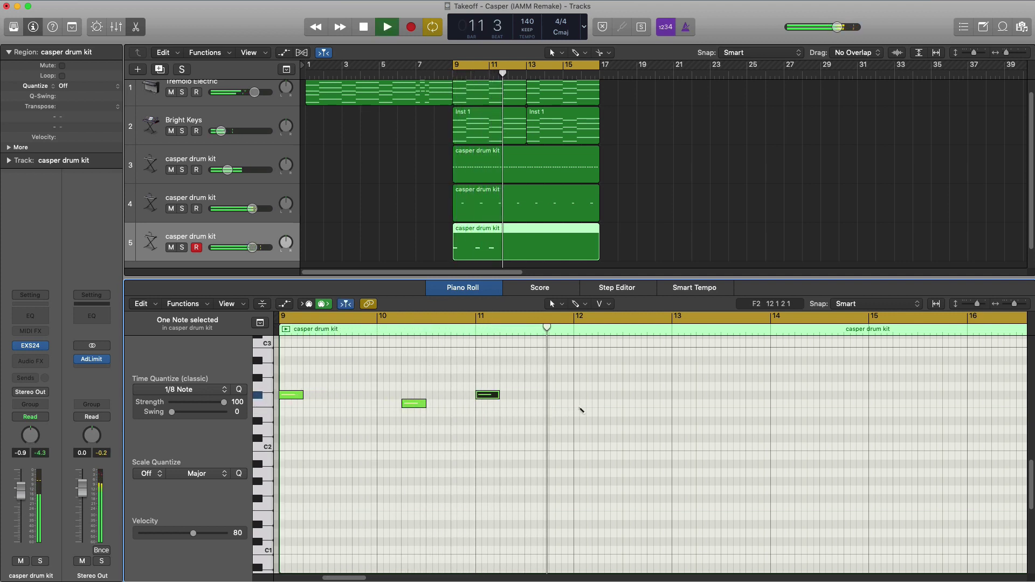
{"action": "left_click", "coordinate": [602, 403]}
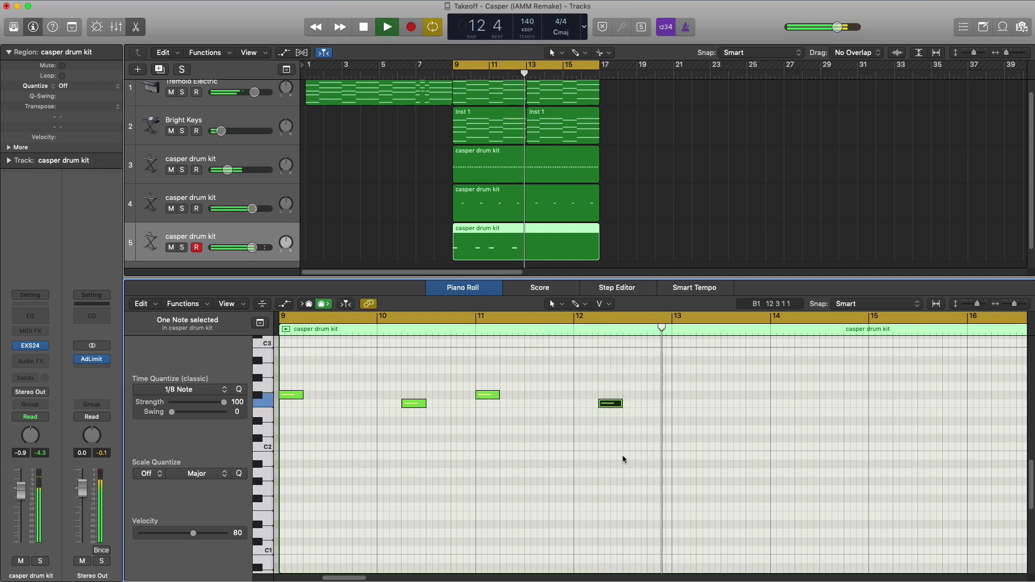
{"action": "key", "text": "space"}
{"action": "left_click", "coordinate": [637, 404]}
{"action": "key", "text": "space"}
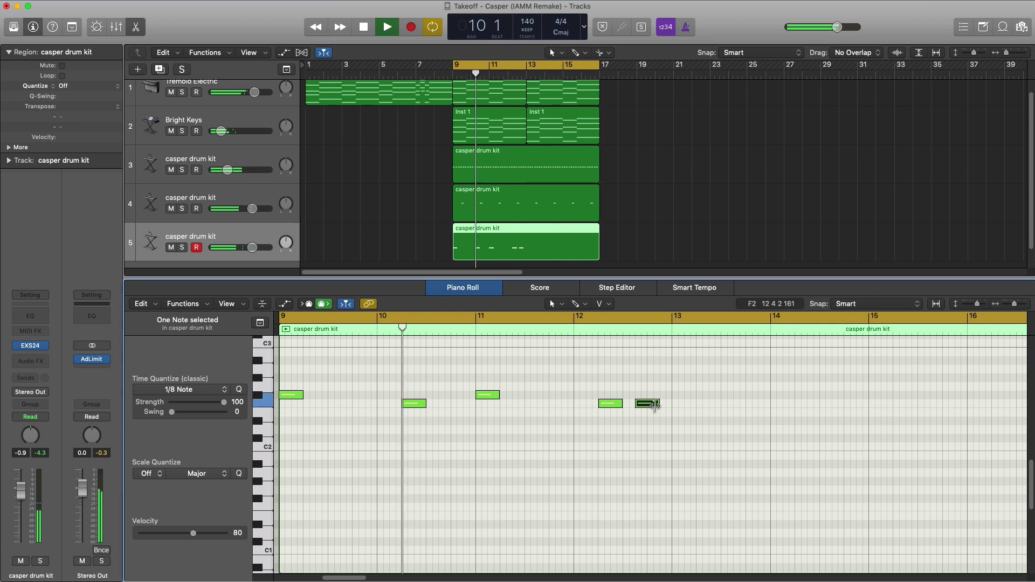
{"action": "left_click_drag", "start_coordinate": [659, 404], "coordinate": [647, 403]}
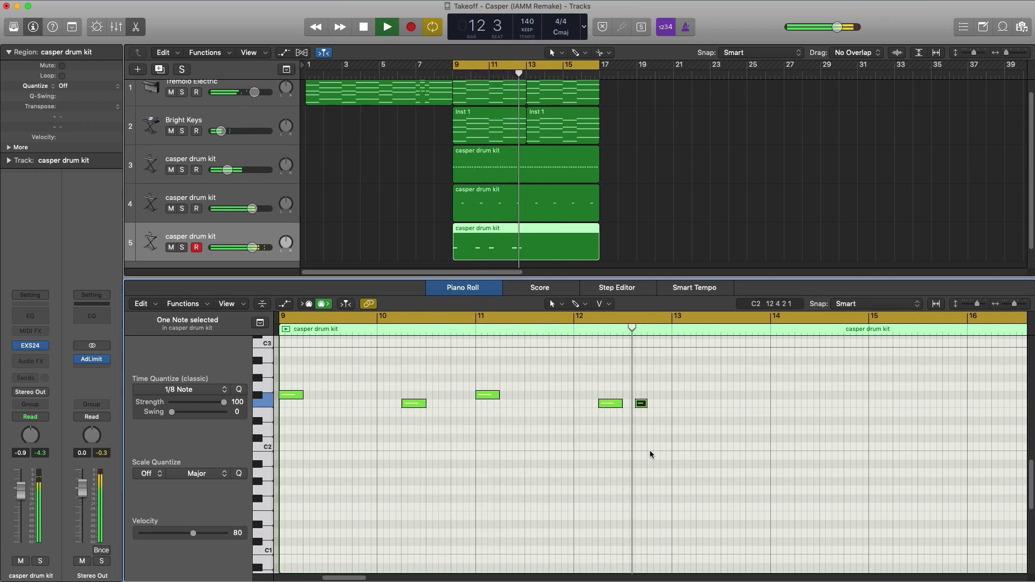
Add eighth-note F#2 at bars 13 and 15 and F2 on beat 2 of bar 14 during playback
{"action": "left_click", "coordinate": [674, 396], "text": "super"}
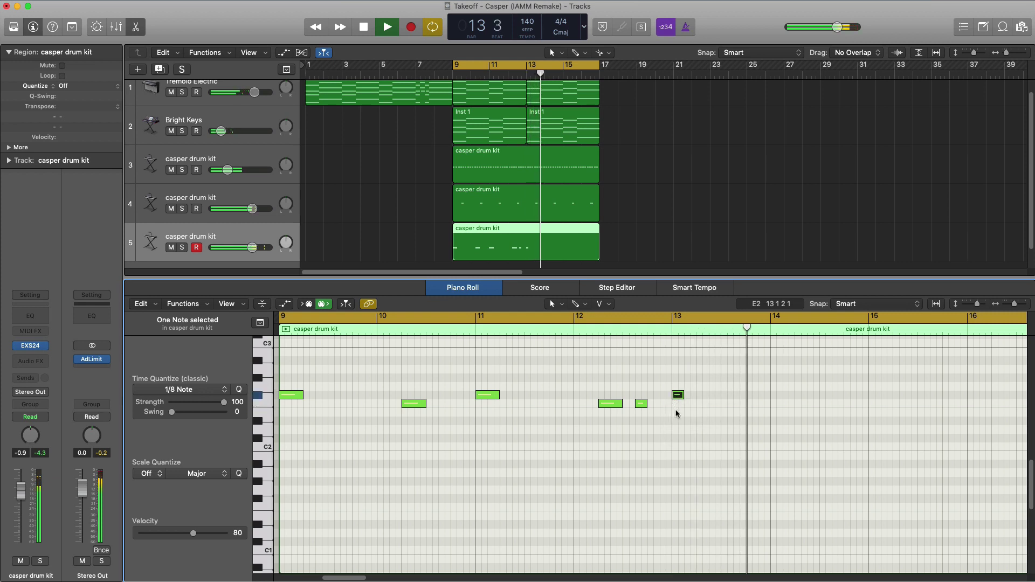
{"action": "left_click", "coordinate": [804, 404], "text": "super"}
{"action": "left_click_drag", "start_coordinate": [805, 404], "coordinate": [799, 404]}
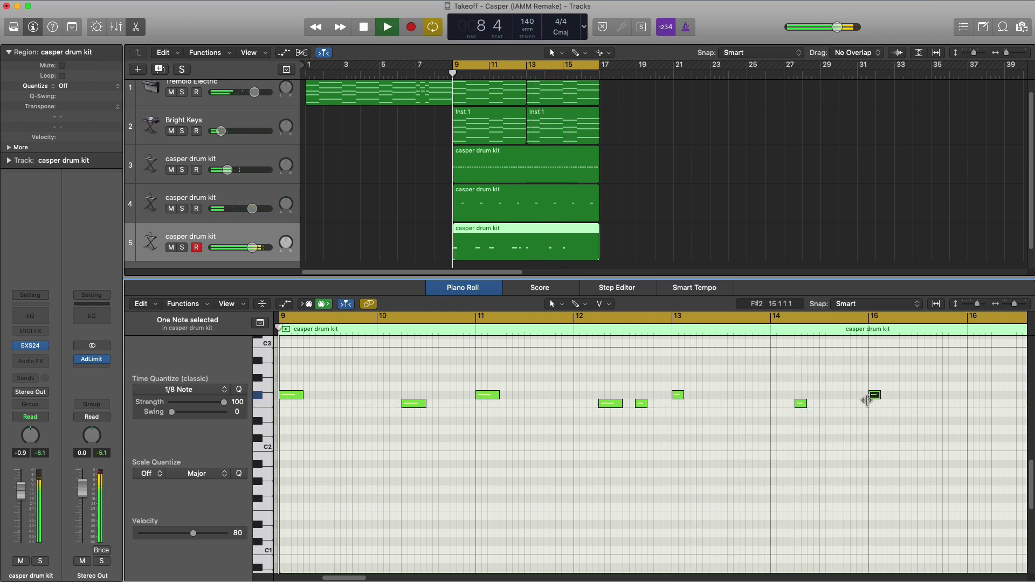
Cycle bars 13 to 17 and place eighth-note F2 on beats 2, 2.5 and 4 of bar 16
{"action": "scroll", "coordinate": [812, 395], "scroll_direction": "right", "scroll_amount": 3}
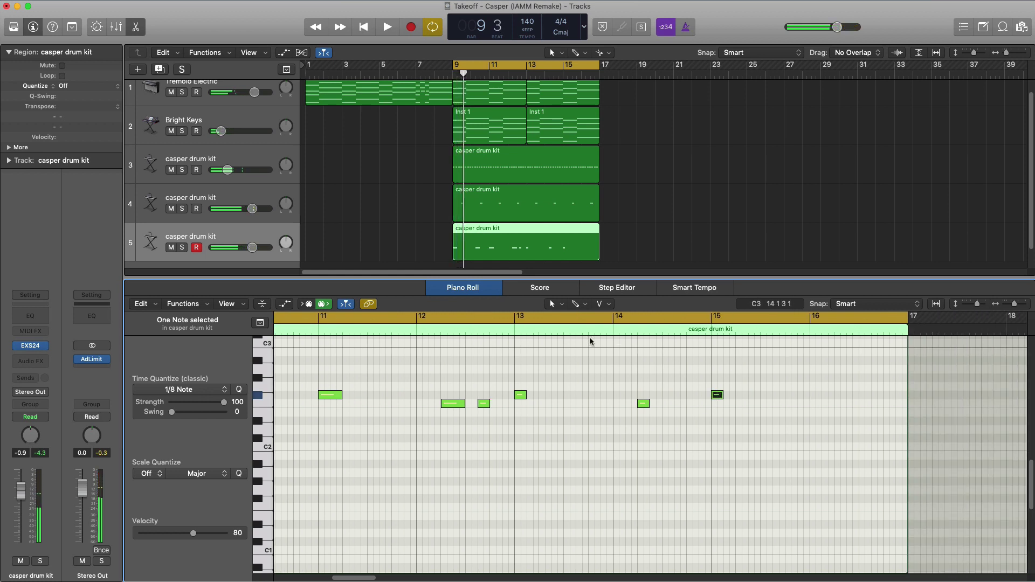
{"action": "left_click_drag", "start_coordinate": [516, 318], "coordinate": [908, 319]}
{"action": "key", "text": "space"}
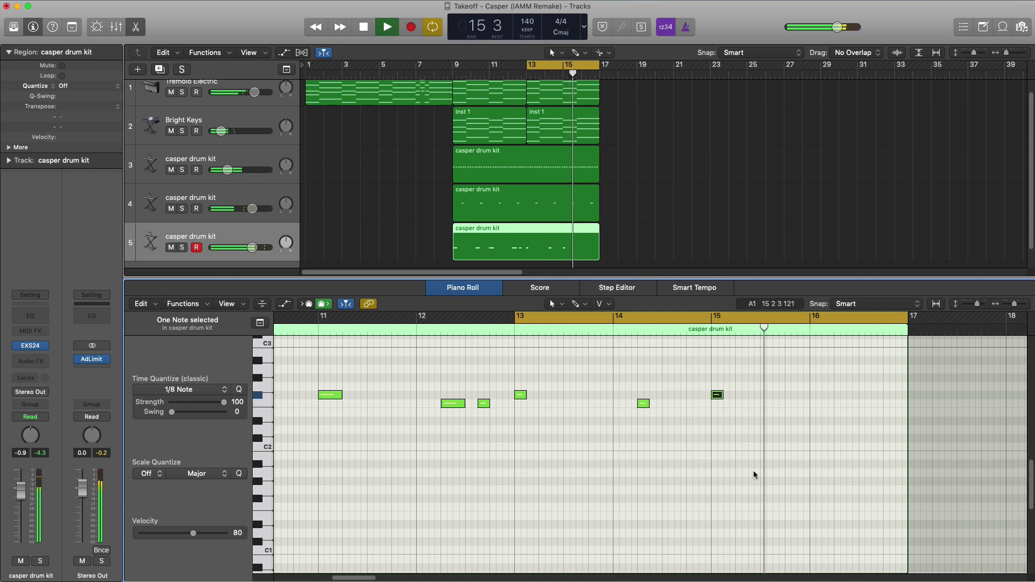
{"action": "key", "text": "space"}
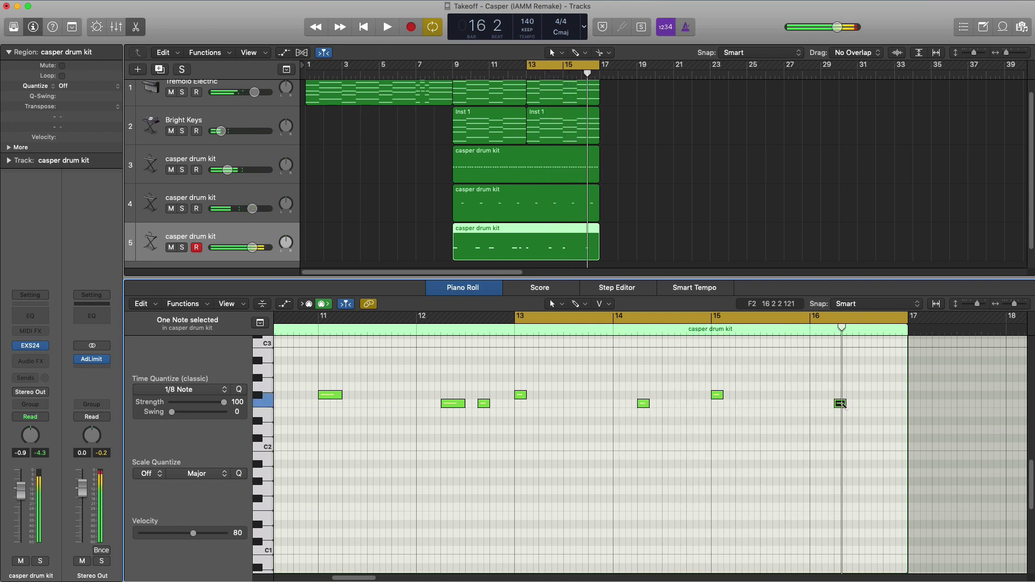
{"action": "left_click", "coordinate": [847, 404], "text": "super"}
{"action": "key", "text": "space"}
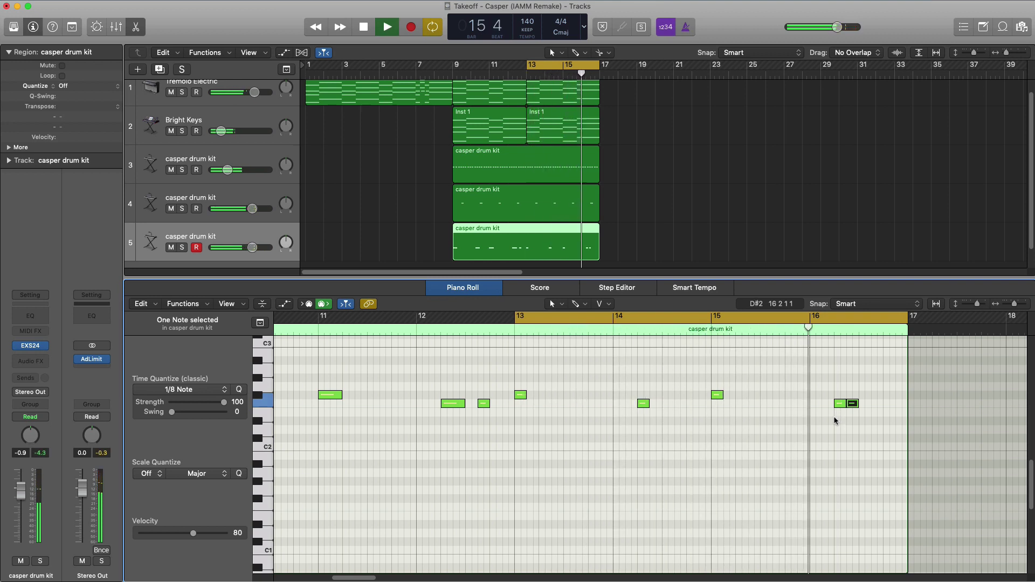
{"action": "left_click", "coordinate": [884, 403], "text": "super"}
{"action": "key", "text": "space"}
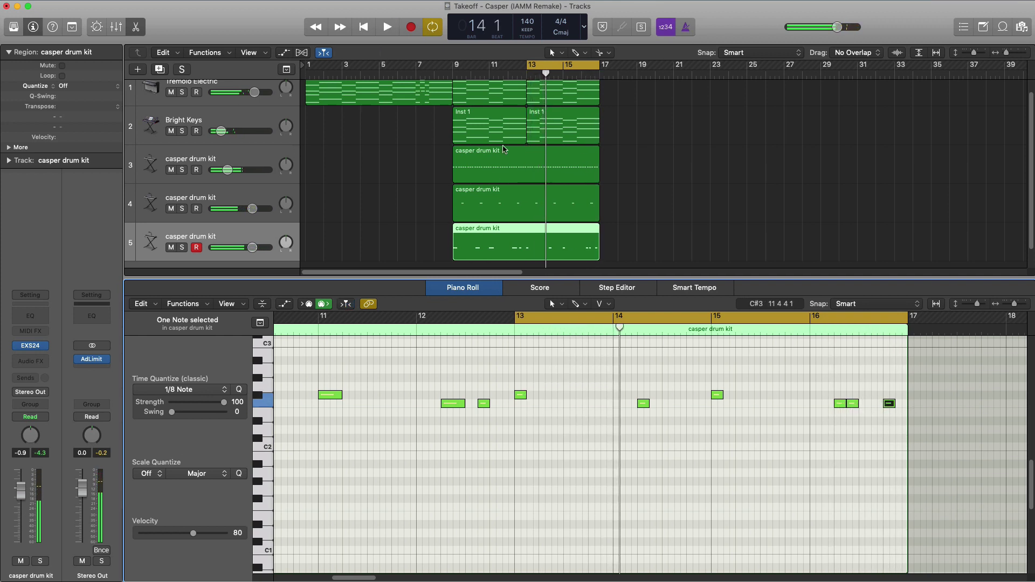
Set the cycle range to bars 9 through 17, hide the editor, and play back the full arrangement
{"action": "left_click_drag", "start_coordinate": [462, 71], "coordinate": [599, 71]}
{"action": "key", "text": "space"}
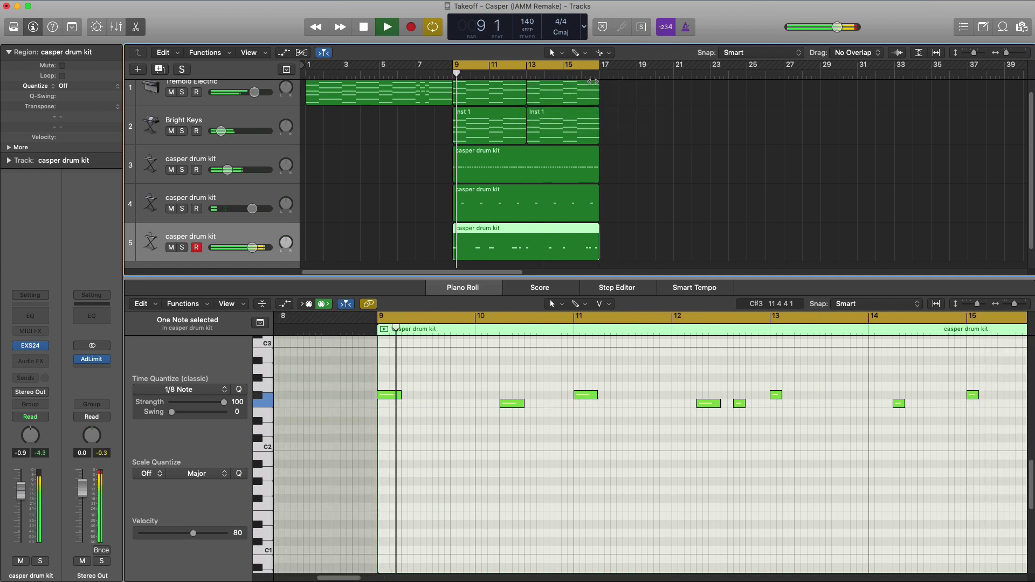
{"action": "key", "text": "e"}
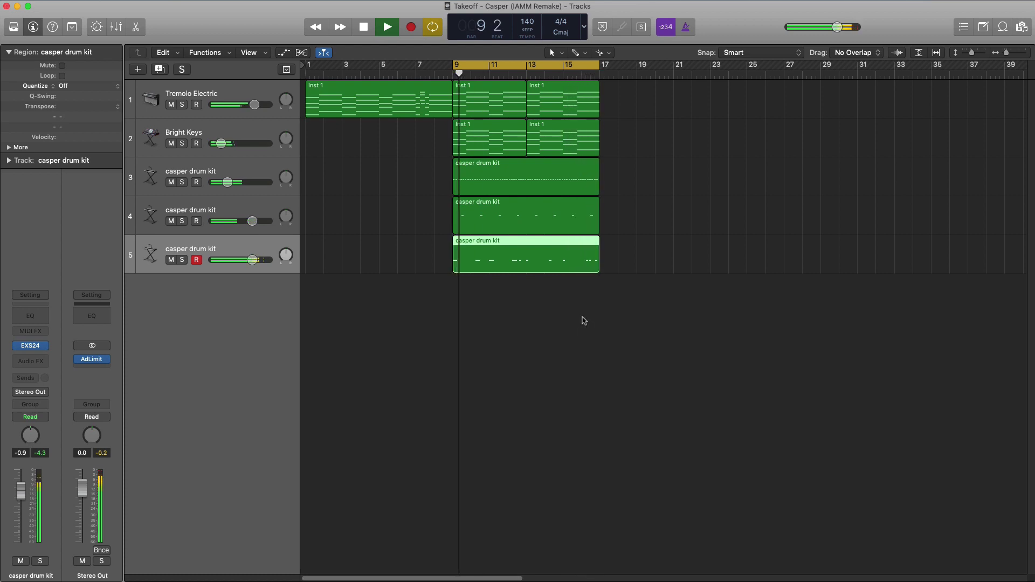
{"action": "key", "text": "space"}
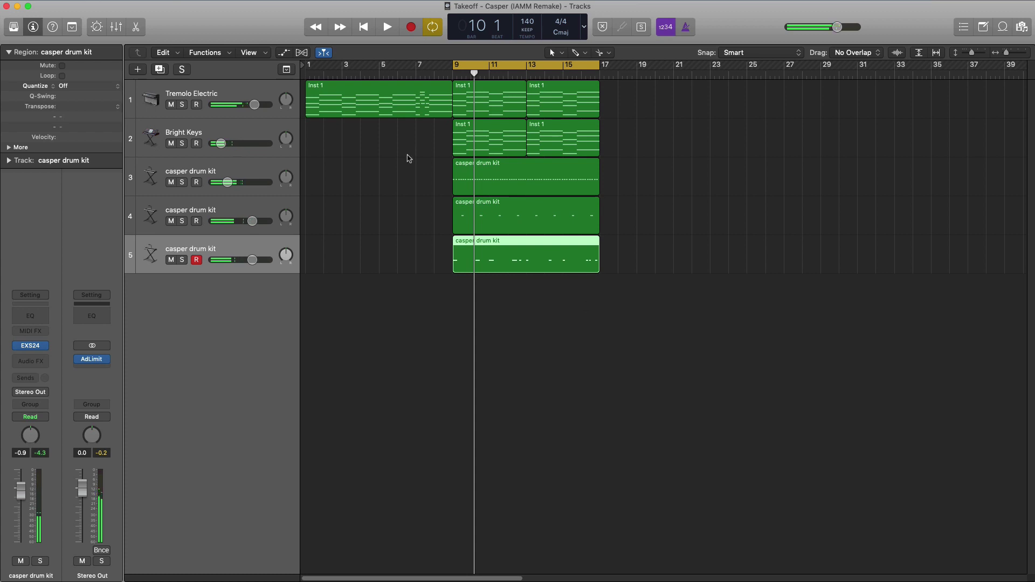
Duplicate the track 5 drum kit and open a new region on track 6 spanning bars 9 to 17
{"action": "left_click", "coordinate": [158, 73]}
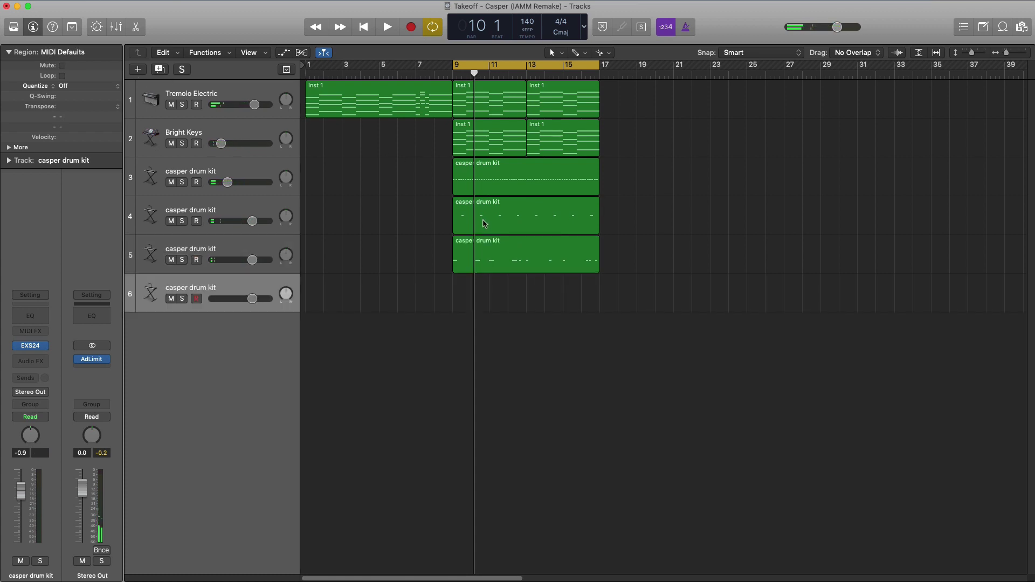
{"action": "left_click_drag", "start_coordinate": [464, 300], "coordinate": [599, 300]}
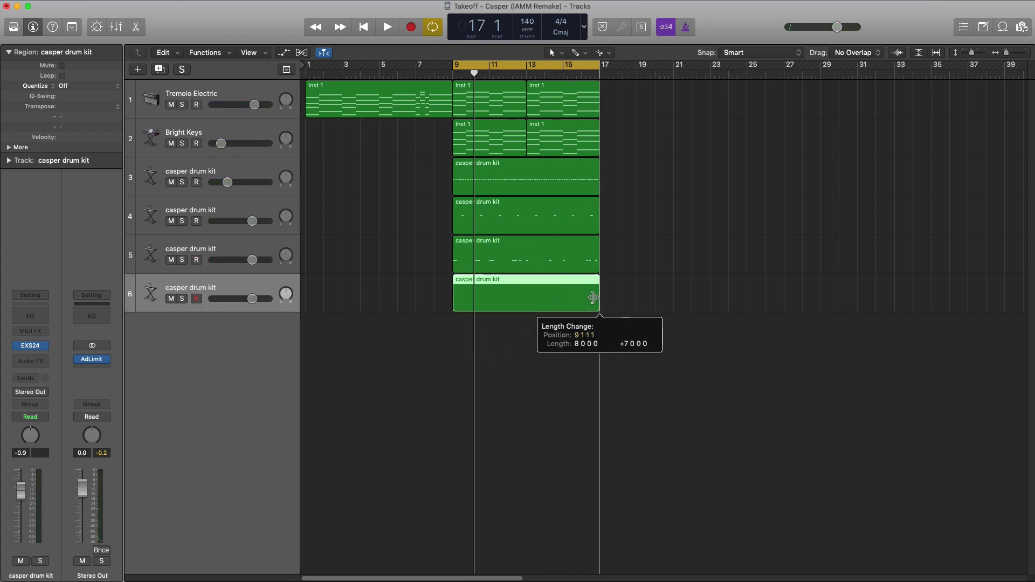
{"action": "double_click", "coordinate": [545, 301]}
Place eighth-note C5 at bar 9 and on beats 1.5 and 2 of bar 10 in the track 6 region
{"action": "scroll", "coordinate": [321, 469], "scroll_direction": "up", "scroll_amount": 8}
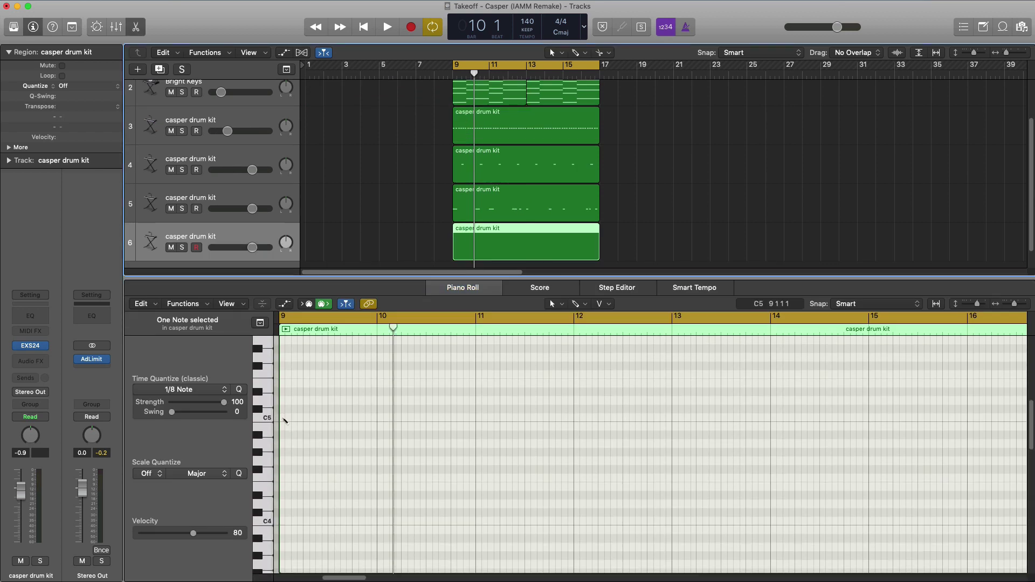
{"action": "left_click", "coordinate": [286, 418]}
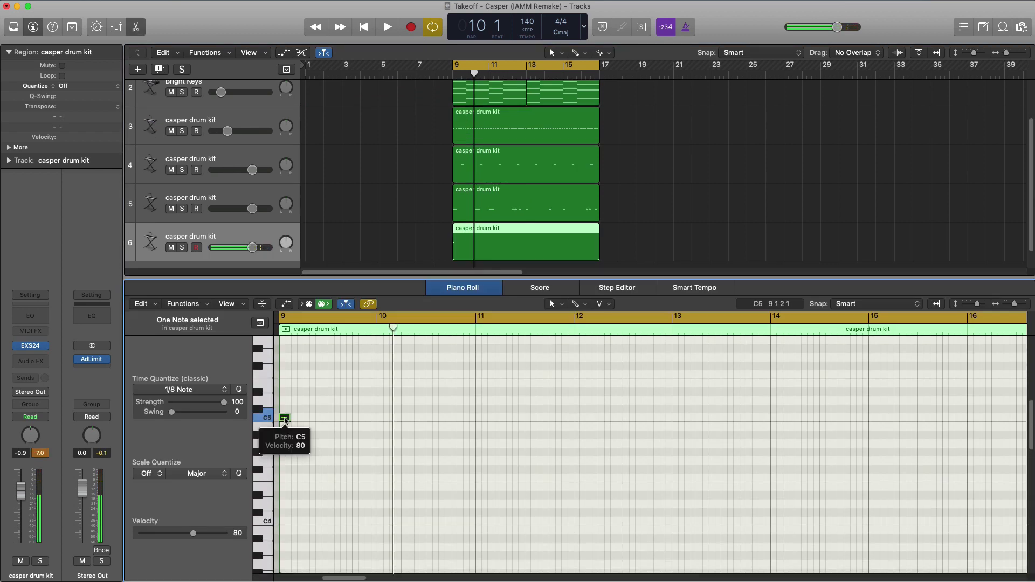
{"action": "key", "text": "space"}
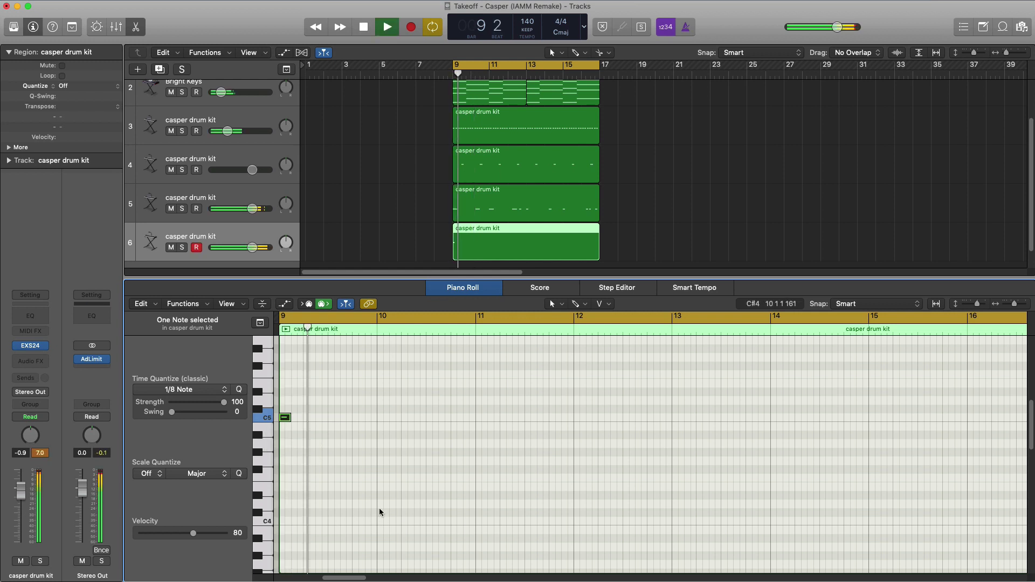
{"action": "key", "text": "space"}
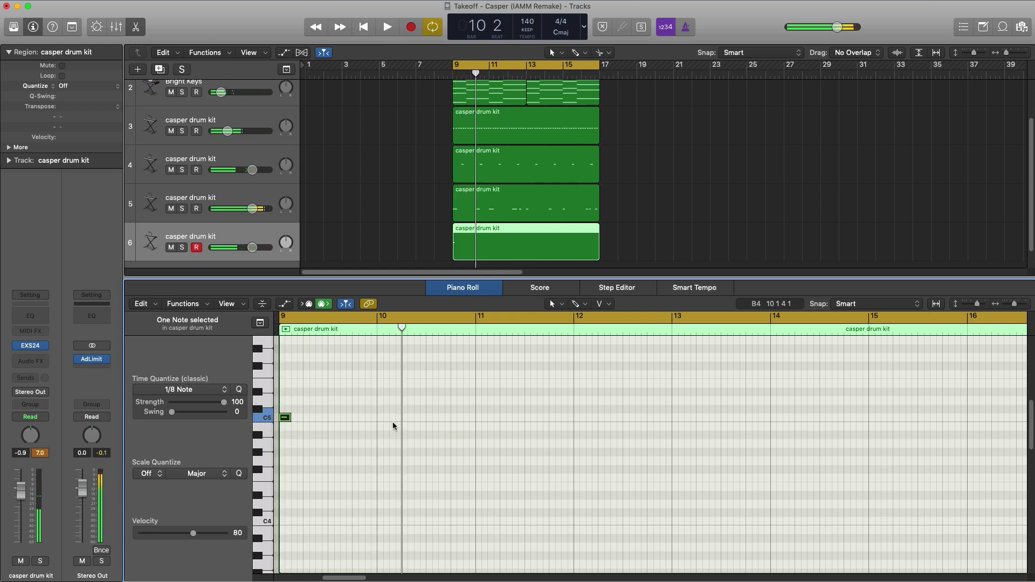
{"action": "left_click", "coordinate": [395, 418]}
{"action": "left_click", "coordinate": [408, 418]}
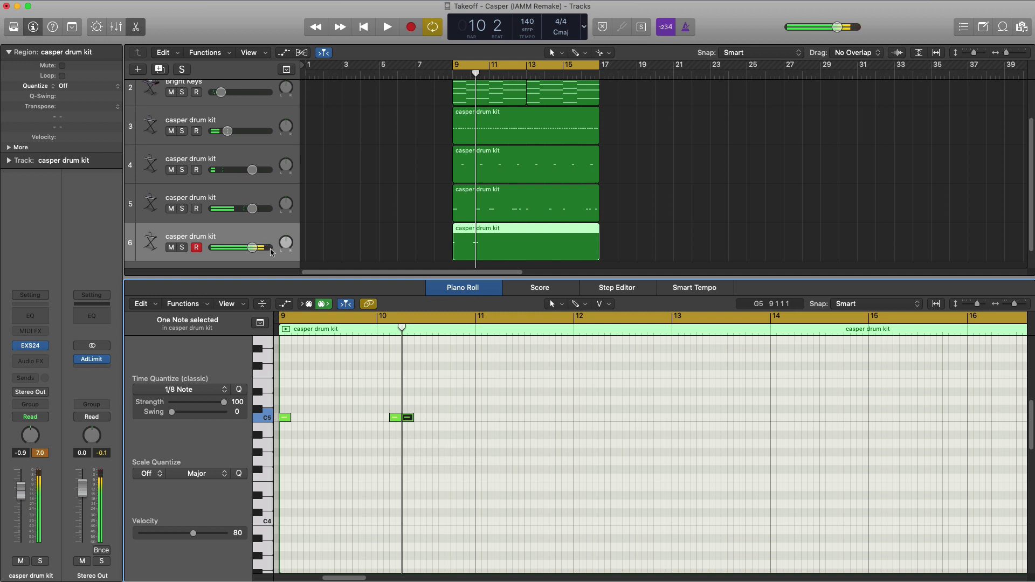
Lower the track 6 drum kit's volume to -4.9 dB and audition it with the other parts
{"action": "left_click_drag", "start_coordinate": [246, 252], "coordinate": [242, 250]}
{"action": "key", "text": "space"}
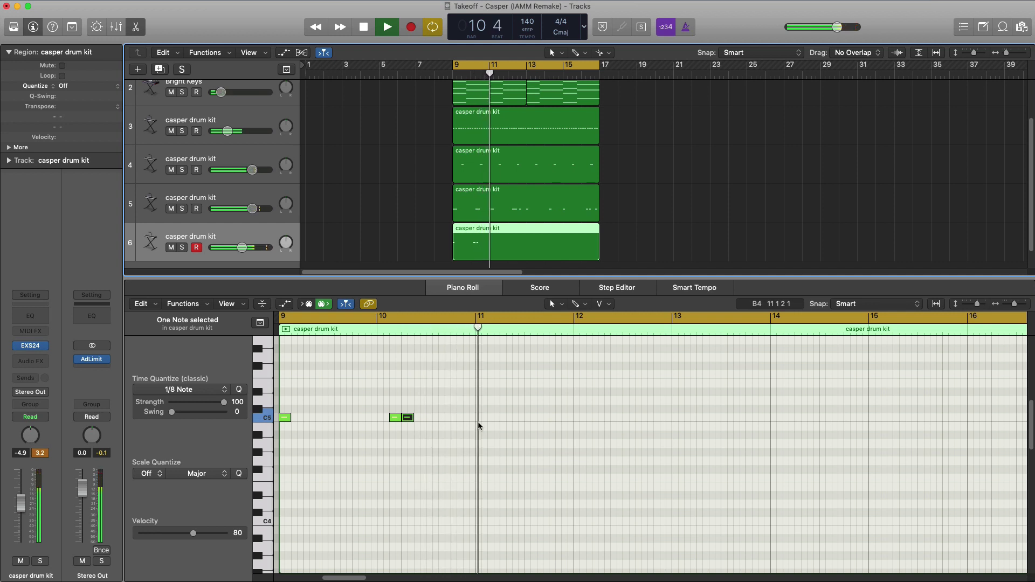
{"action": "key", "text": "space"}
Repeat the three C5 notes at bars 11, 13 and 15, and add an extra C5 just before bar 11
{"action": "left_click_drag", "start_coordinate": [459, 430], "coordinate": [288, 399]}
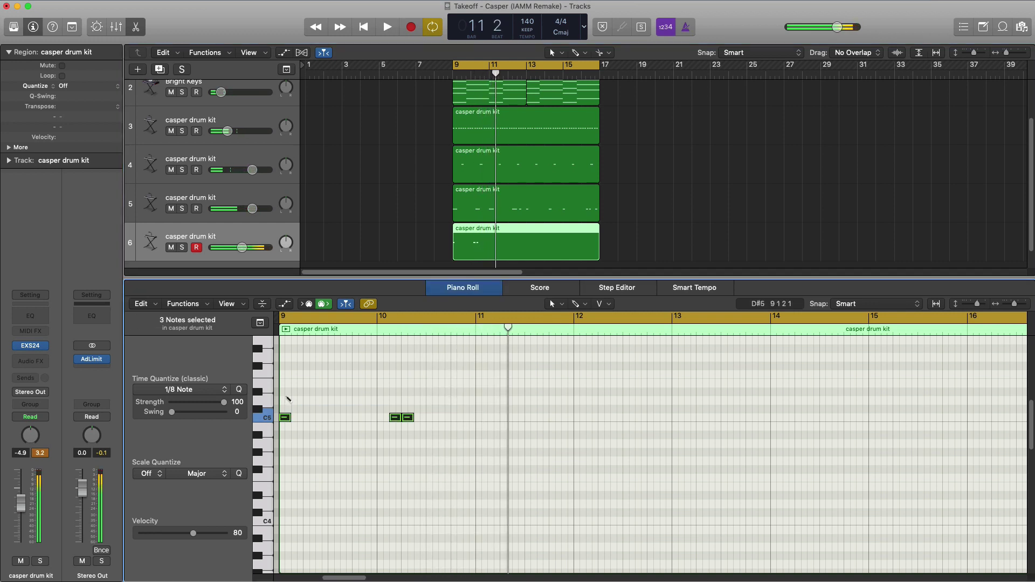
{"action": "key", "text": "space"}
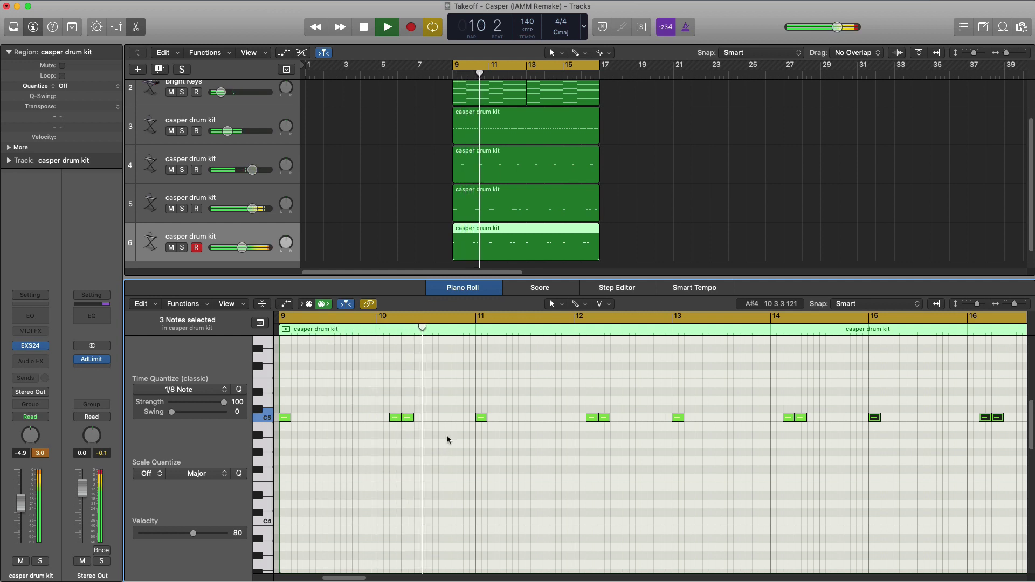
{"action": "left_click", "coordinate": [469, 420]}
{"action": "key", "text": "space"}
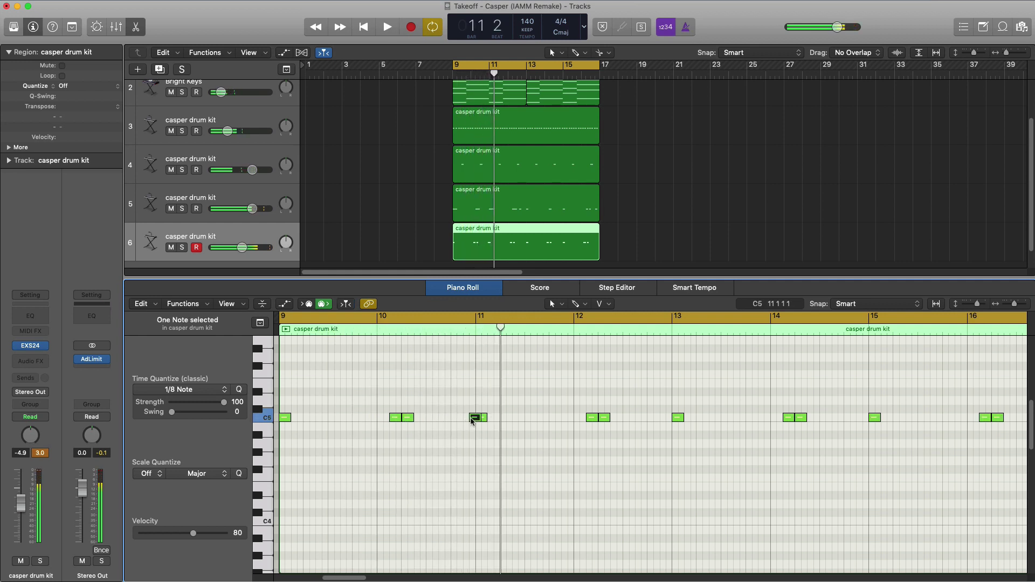
Shift the extra C5 to the eighth note before bar 11, and add C5 notes on beats 3.5 and 4.5 of bar 12
{"action": "left_click_drag", "start_coordinate": [471, 421], "coordinate": [465, 421]}
{"action": "key", "text": "space"}
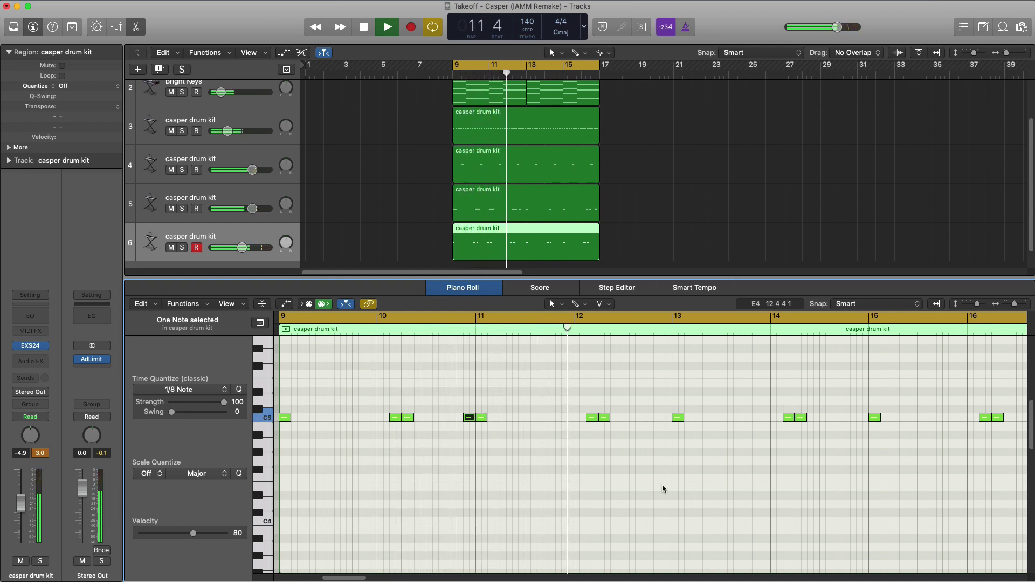
{"action": "key", "text": "space"}
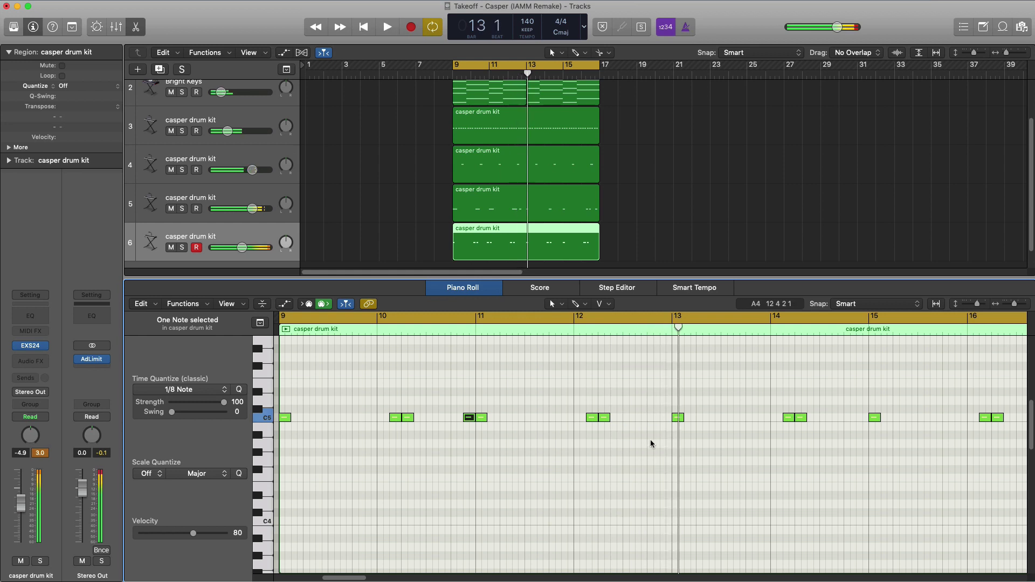
{"action": "key", "text": "space"}
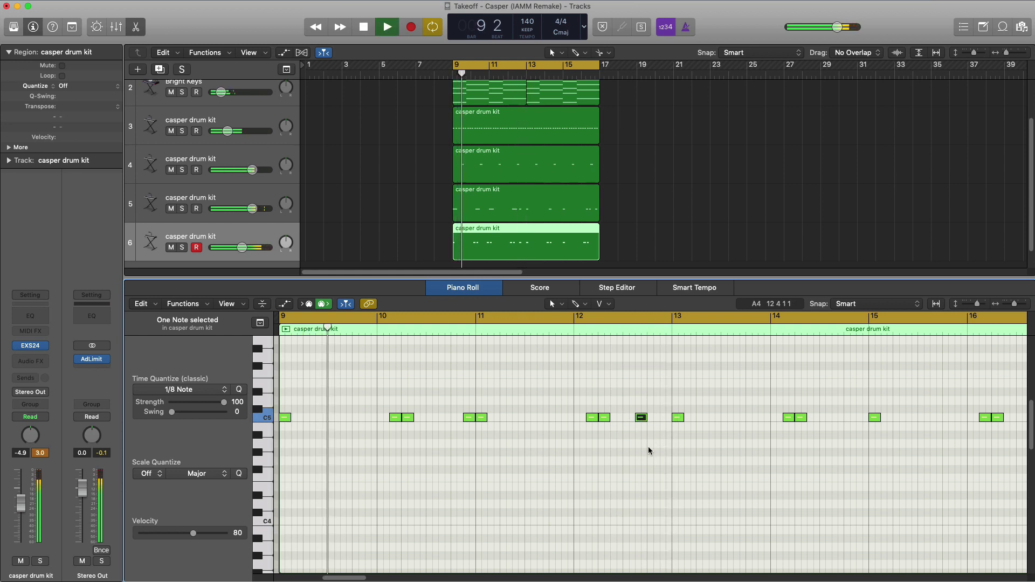
{"action": "left_click_drag", "start_coordinate": [641, 418], "coordinate": [663, 418]}
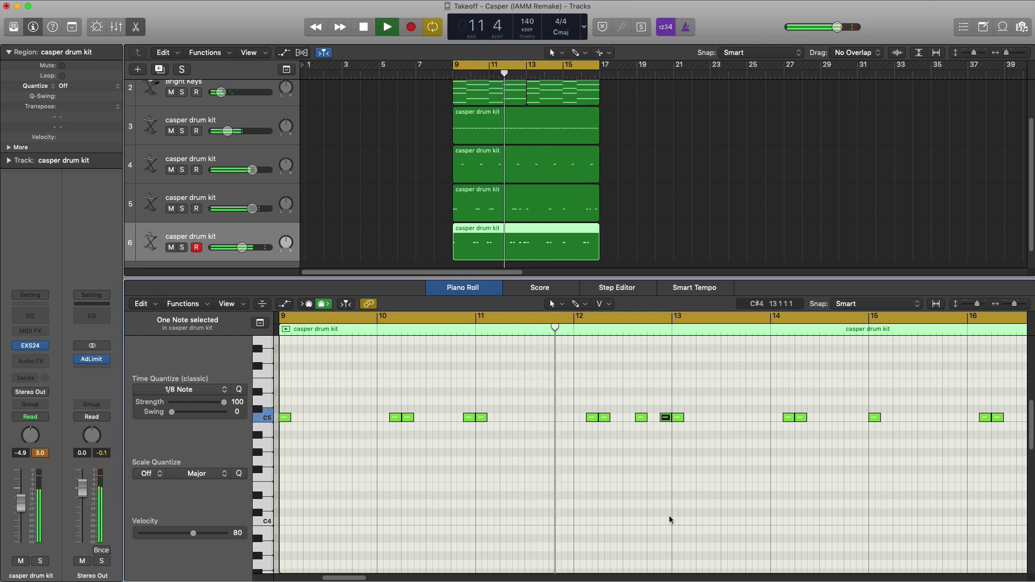
Add a C5 on the eighth note before bar 15 and on beats 2.5 and 4 of bar 16
{"action": "scroll", "coordinate": [675, 515], "scroll_direction": "right", "scroll_amount": 3}
{"action": "scroll", "coordinate": [675, 513], "scroll_direction": "right", "scroll_amount": 2}
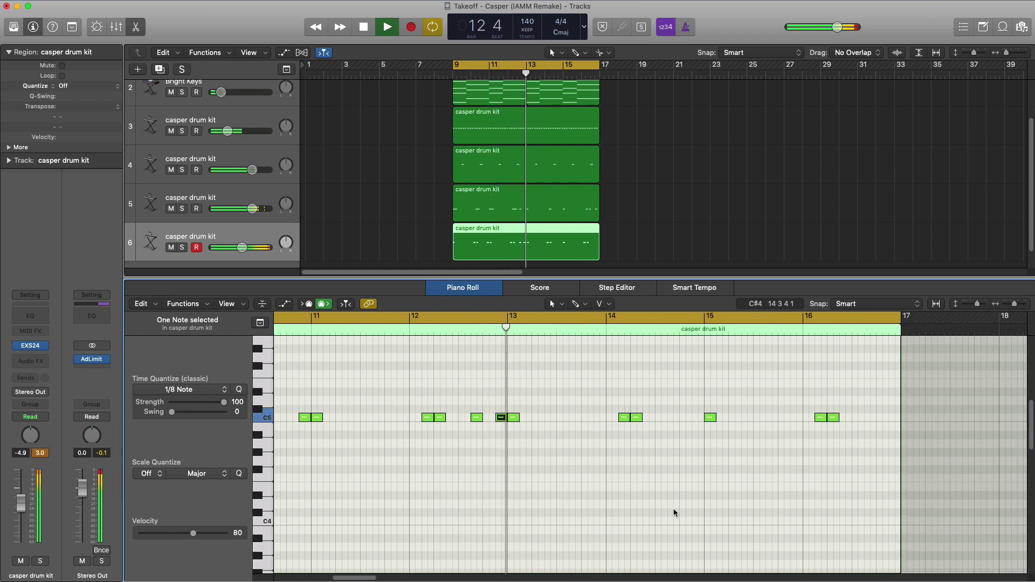
{"action": "scroll", "coordinate": [675, 513], "scroll_direction": "right", "scroll_amount": 1}
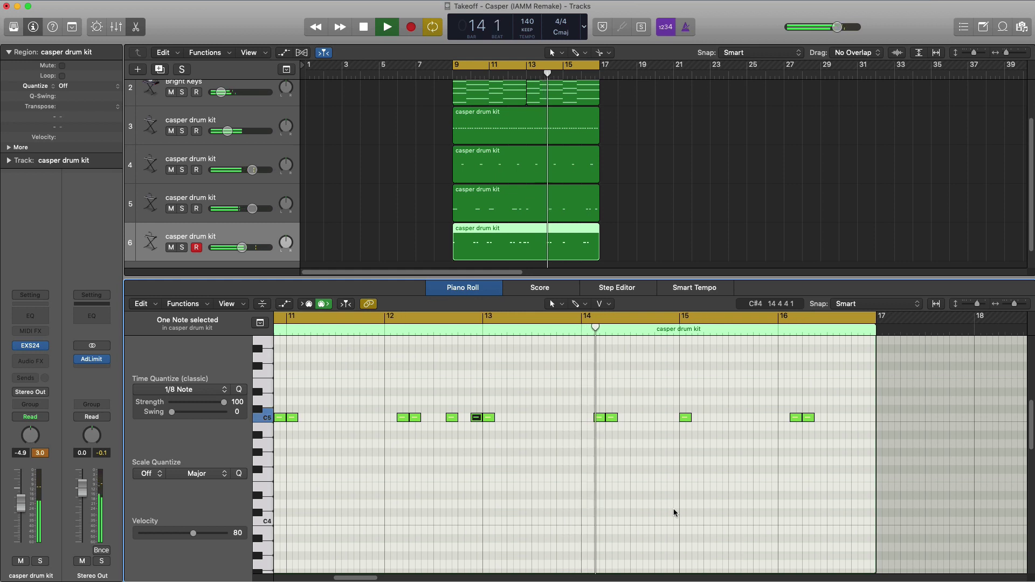
{"action": "left_click", "coordinate": [672, 417], "text": "super"}
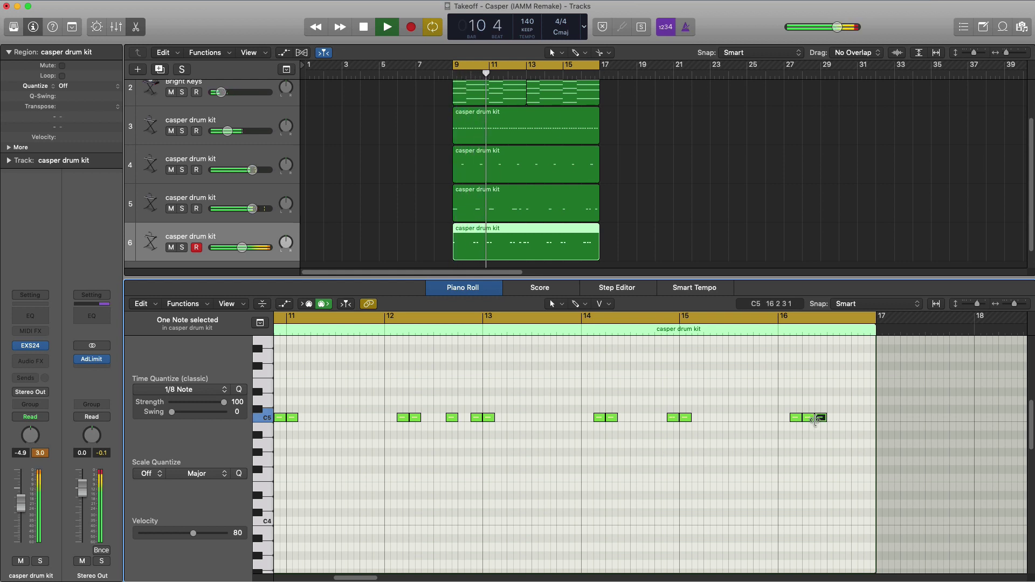
{"action": "key", "text": "space"}
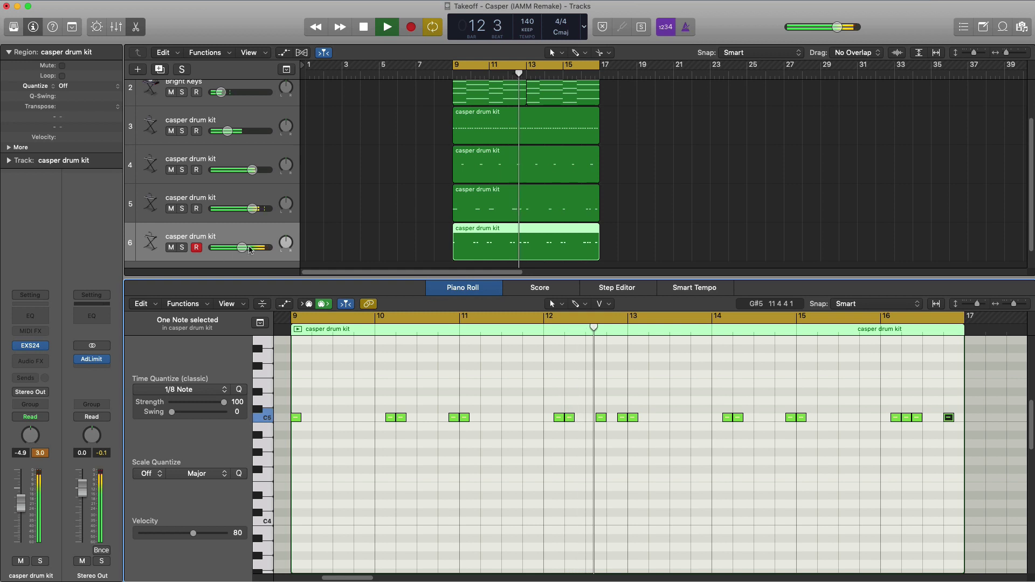
Lower the track 6 drum kit's volume to -10.0 dB, close the note editor and audition the full arrangement
{"action": "left_click_drag", "start_coordinate": [242, 247], "coordinate": [233, 252]}
{"action": "key", "text": "x"}
{"action": "key", "text": "x"}
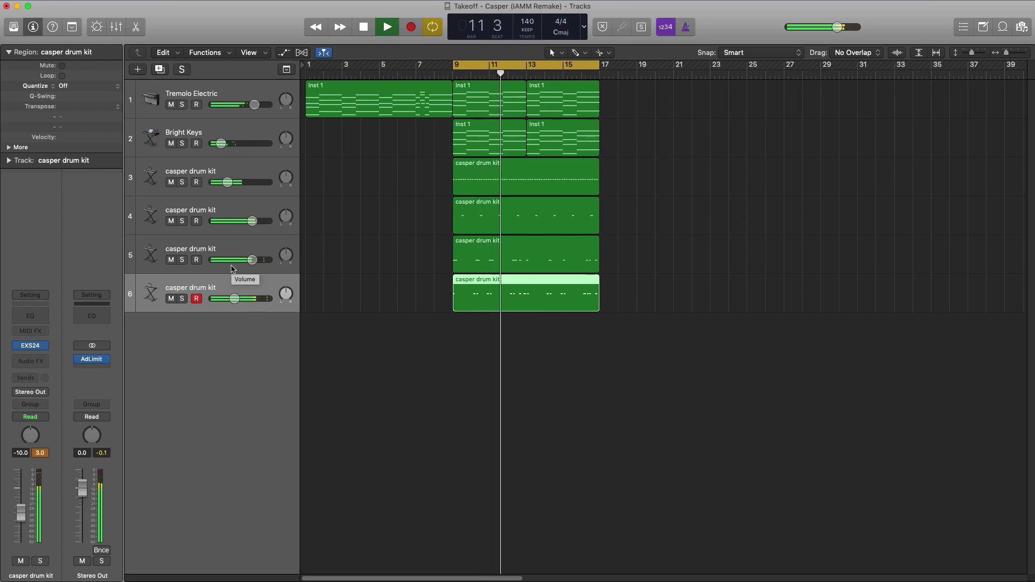
{"action": "key", "text": "space"}
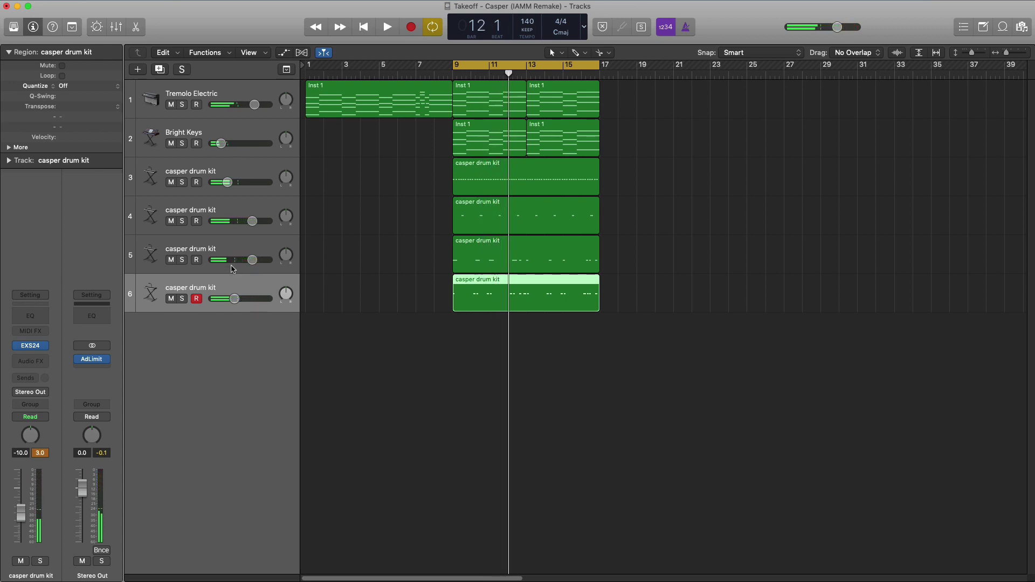
Repeat all bar 9 to 17 regions from bar 17 onward, and delete the repeated hi-hat region on track 3
{"action": "left_click_drag", "start_coordinate": [649, 339], "coordinate": [477, 90]}
{"action": "key", "text": "super+r"}
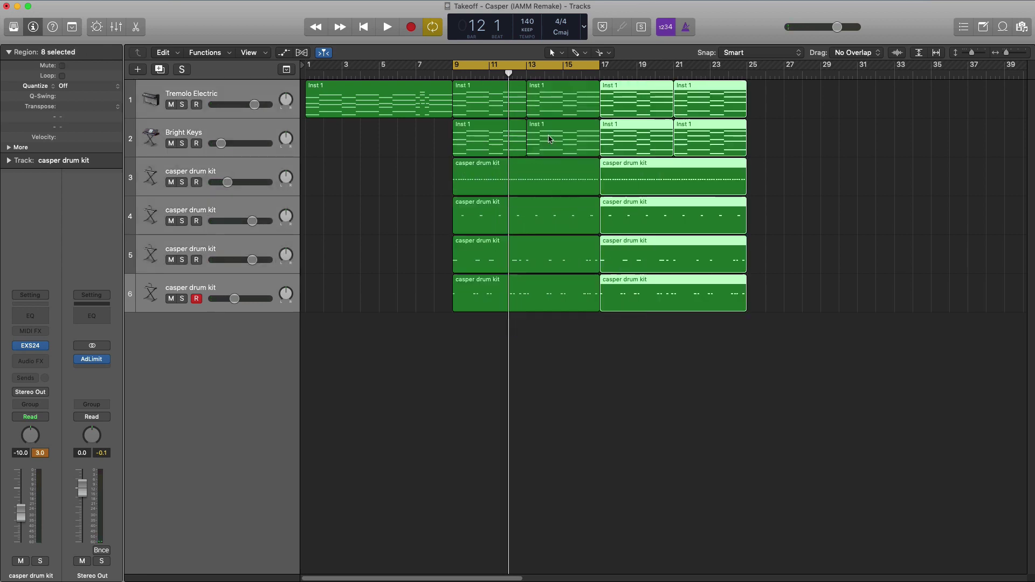
{"action": "left_click", "coordinate": [700, 181]}
{"action": "key", "text": "Delete"}
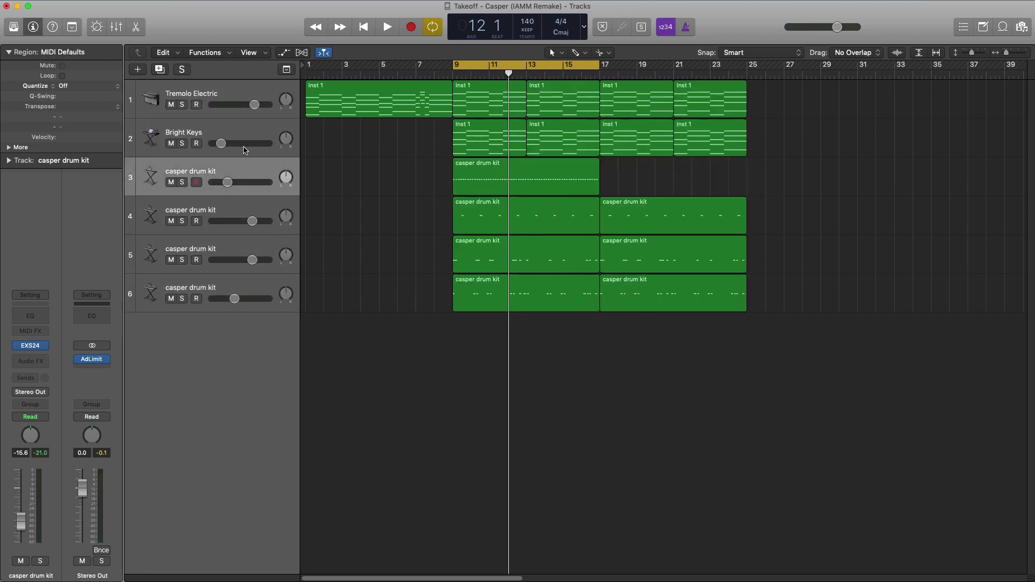
Duplicate the track 3 drum kit as a new track and set the cycle range to bars 17 to 25
{"action": "left_click", "coordinate": [227, 171]}
{"action": "left_click", "coordinate": [163, 75]}
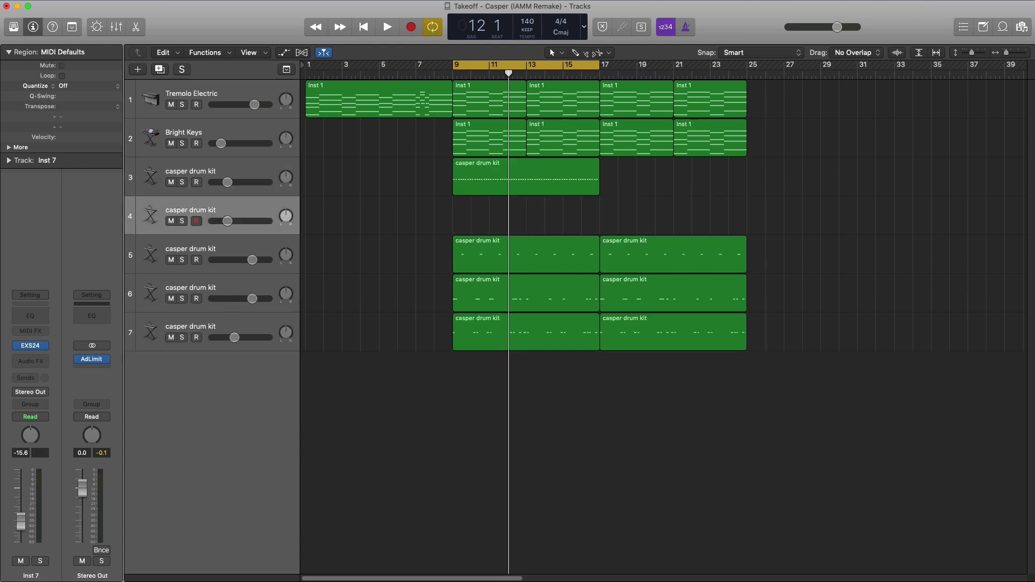
{"action": "left_click_drag", "start_coordinate": [603, 74], "coordinate": [748, 74]}
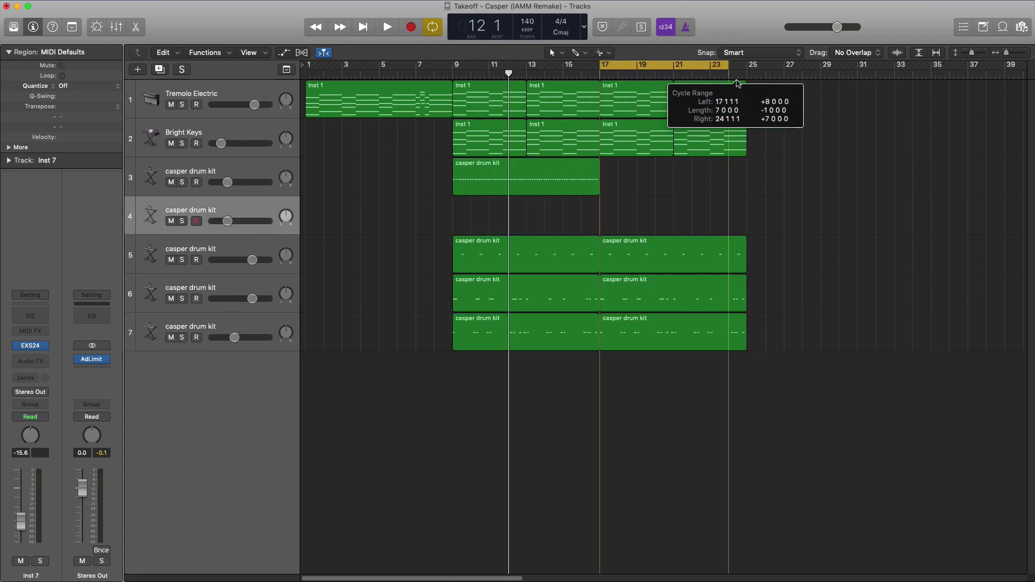
{"action": "left_click", "coordinate": [608, 216], "text": "super"}
{"action": "left_click_drag", "start_coordinate": [611, 224], "coordinate": [723, 224]}
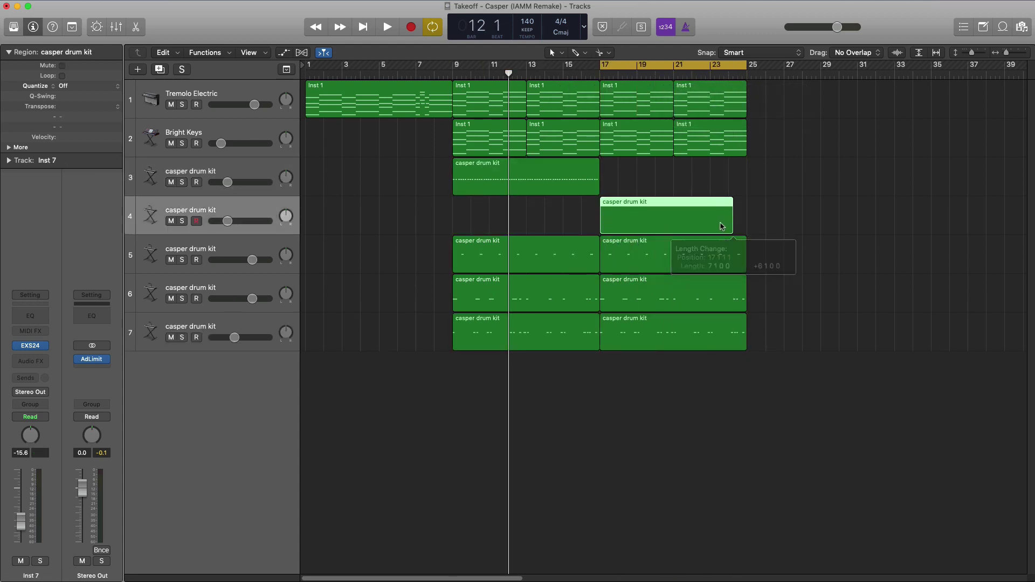
{"action": "key", "text": "Delete"}
Copy the track 3 hi-hat region to track 4 at bar 17, open it for note editing and audition it
{"action": "left_click", "coordinate": [537, 185]}
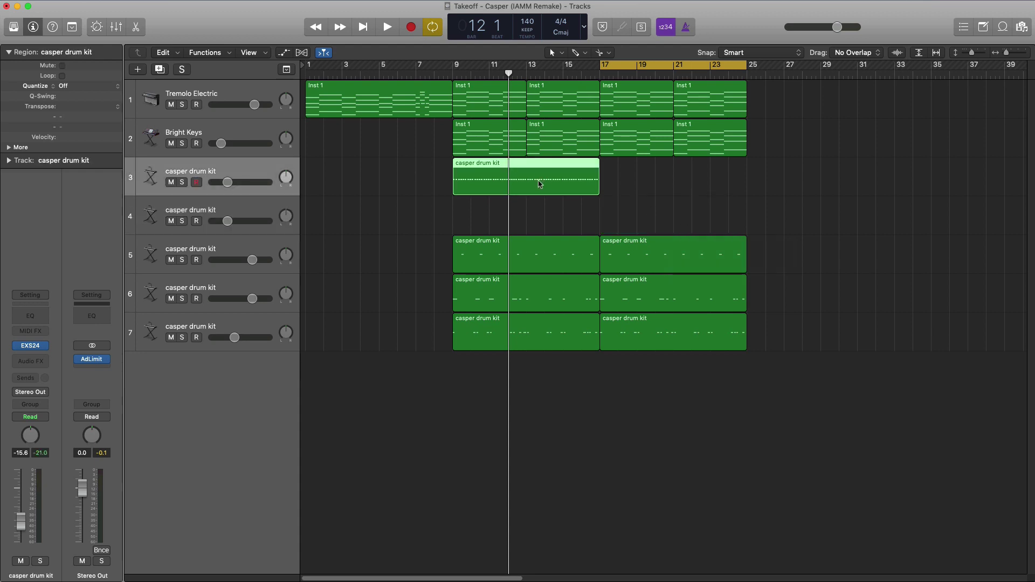
{"action": "left_click_drag", "start_coordinate": [537, 184], "coordinate": [683, 224]}
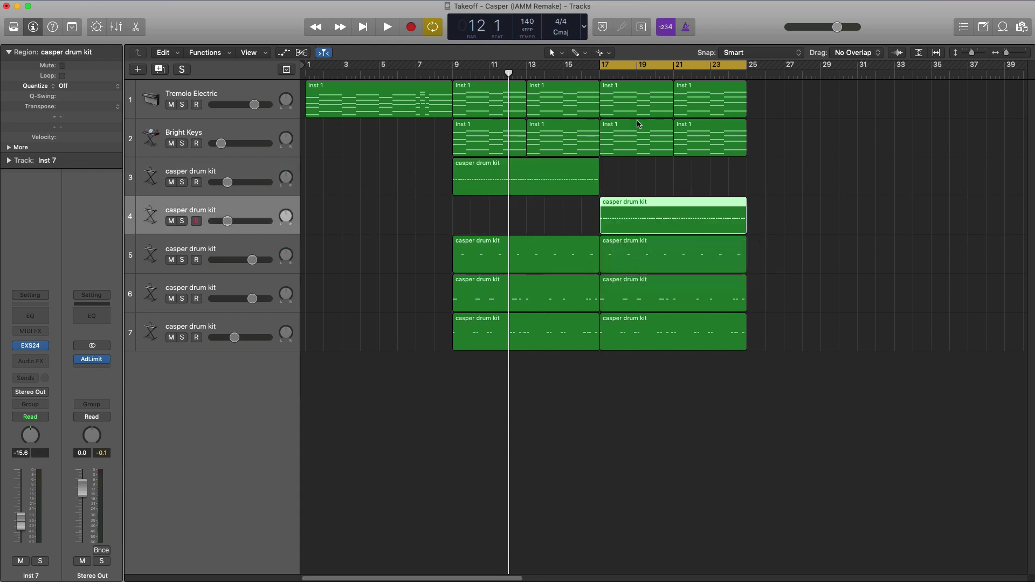
{"action": "double_click", "coordinate": [630, 223]}
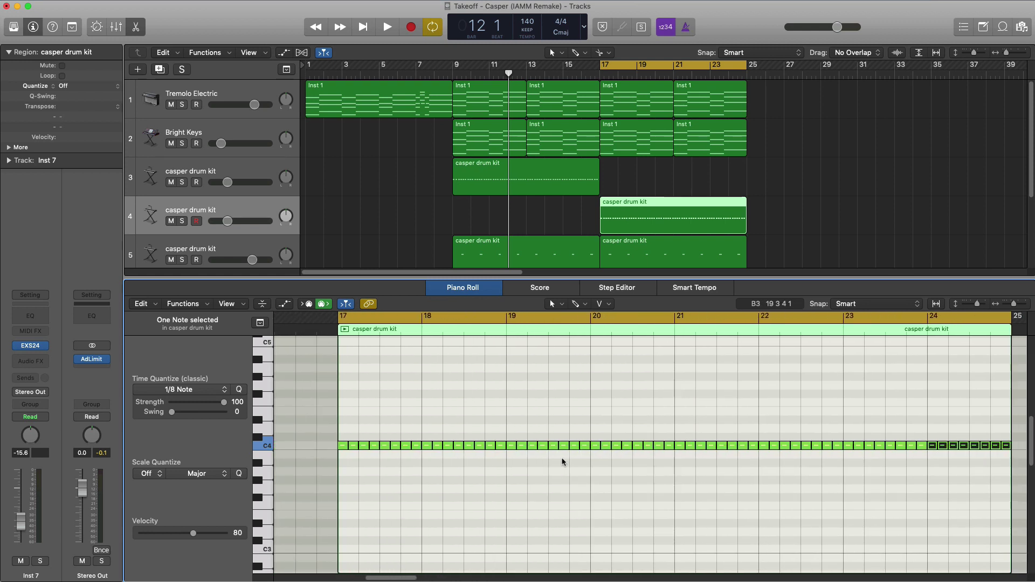
{"action": "key", "text": "space"}
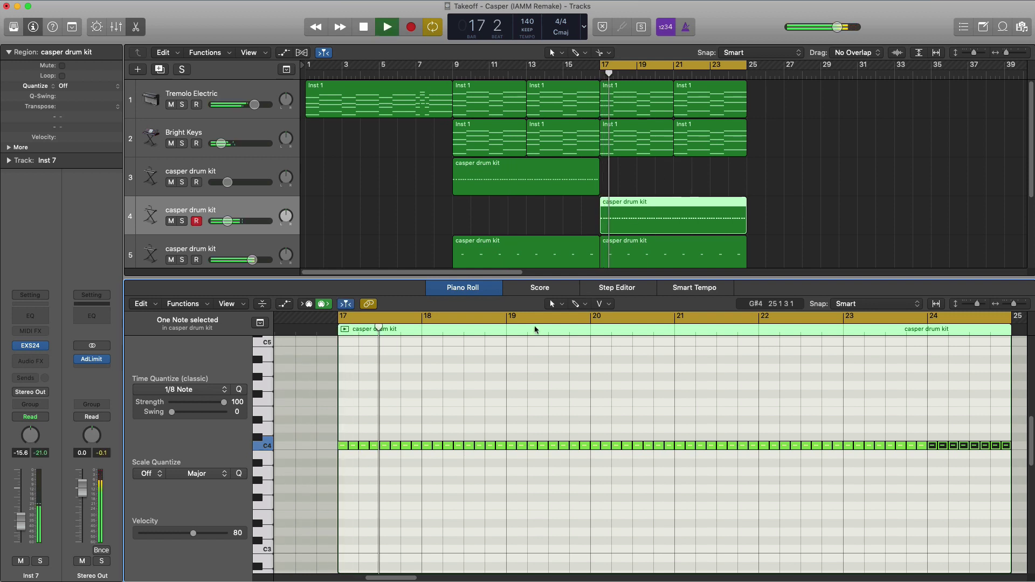
{"action": "key", "text": "space"}
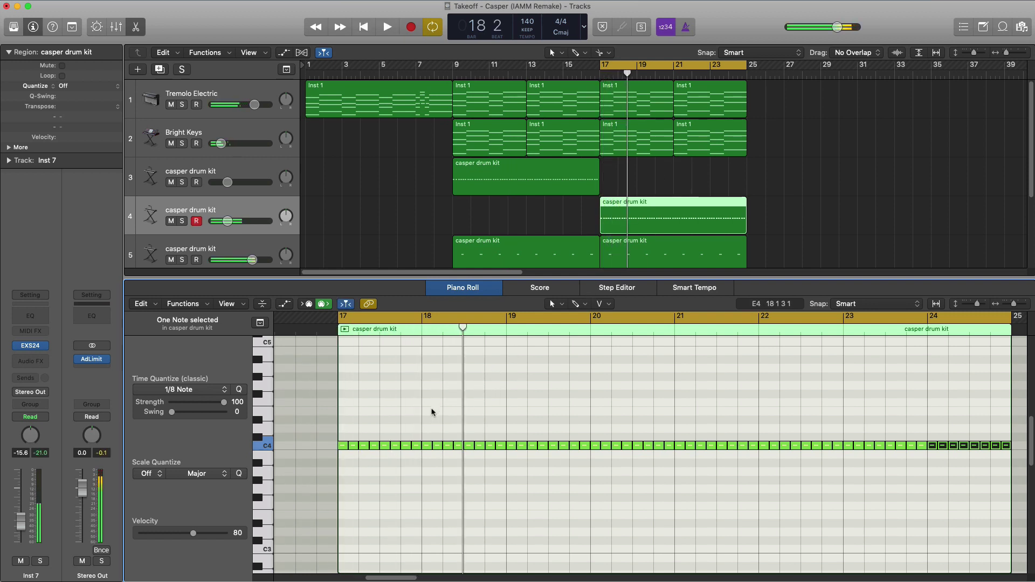
Delete the two C4 hi-hat notes on beats 2 and 2.5 of bar 17 in the track 4 region
{"action": "left_click", "coordinate": [433, 410], "text": "ctrl+alt"}
{"action": "scroll", "coordinate": [431, 412], "scroll_direction": "left", "scroll_amount": 3}
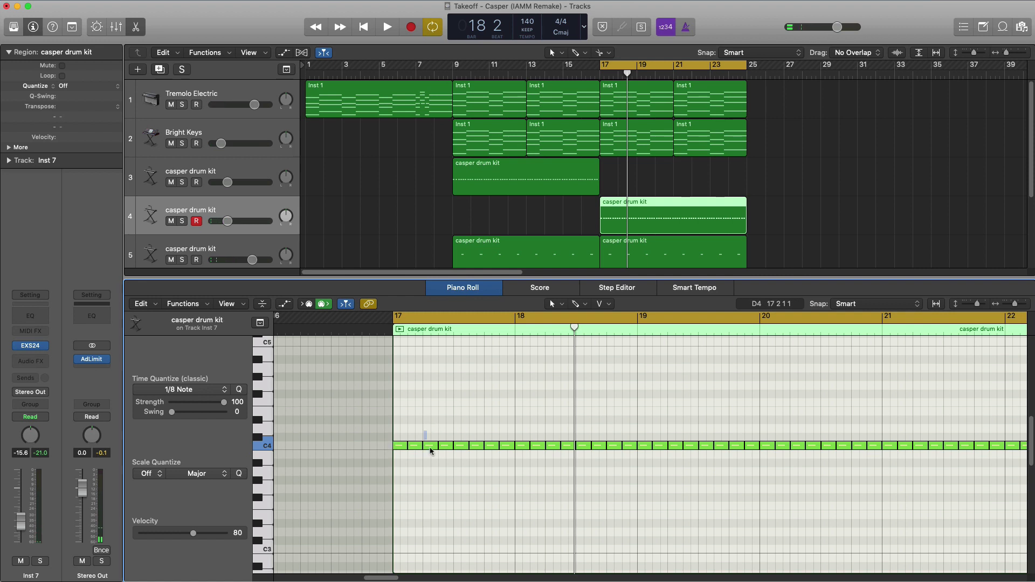
{"action": "key", "text": "space"}
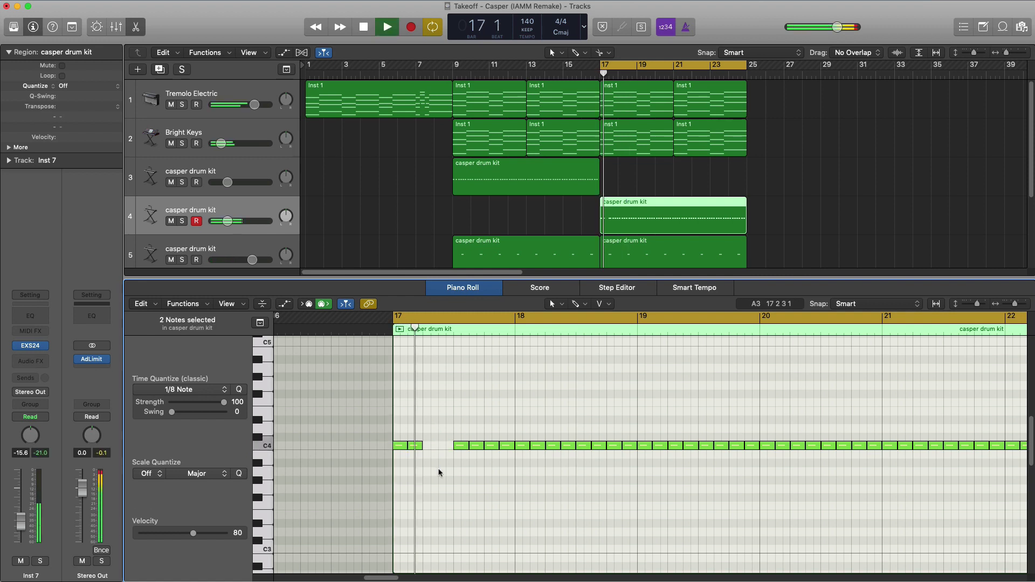
Brush a 1/64 Triplet C4 hi-hat roll across the first half of beat 2 in bar 17 and audition it
{"action": "left_click", "coordinate": [575, 305]}
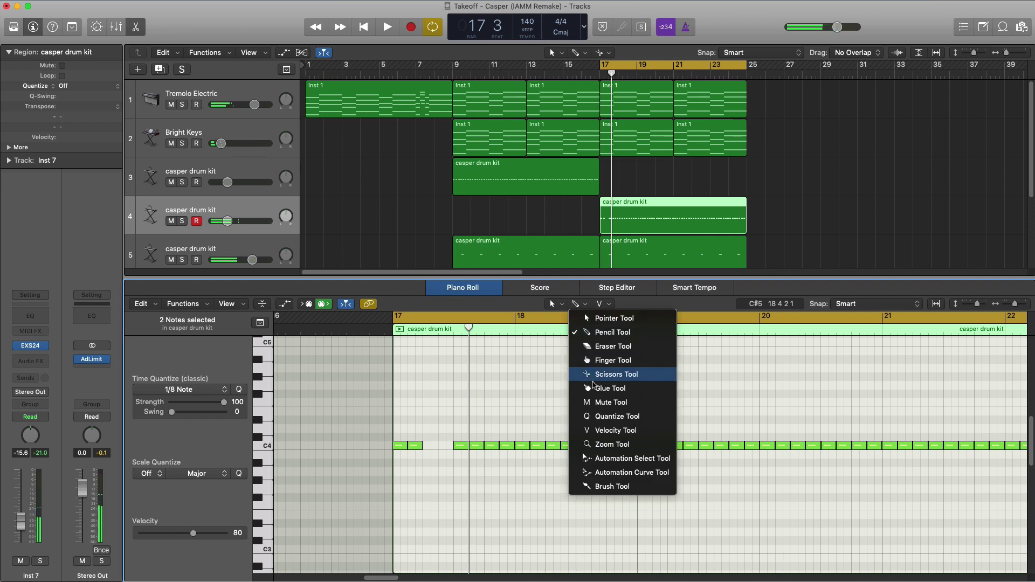
{"action": "left_click", "coordinate": [604, 487]}
{"action": "left_click", "coordinate": [198, 389]}
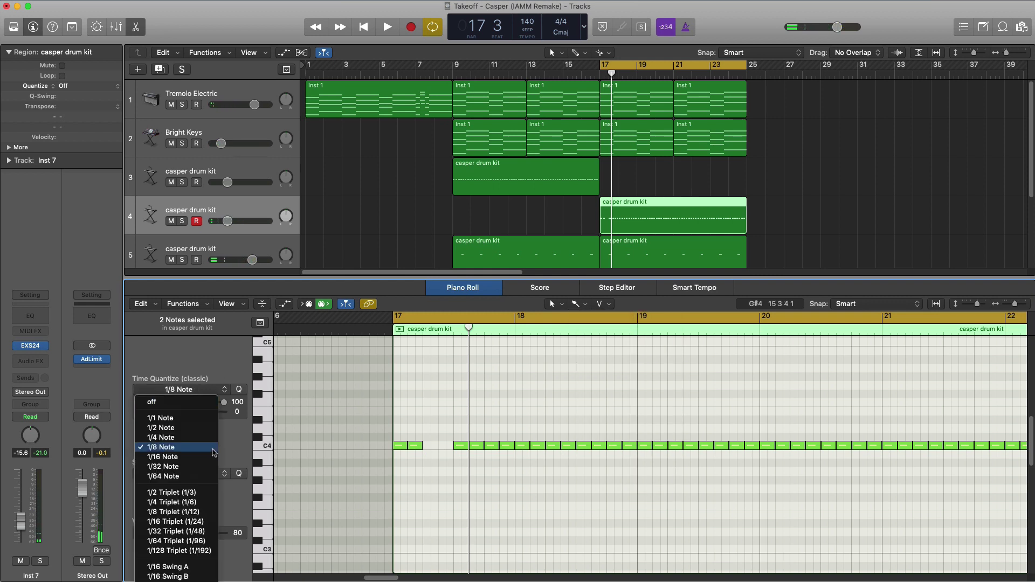
{"action": "left_click", "coordinate": [193, 541]}
{"action": "key", "text": "super+Right"}
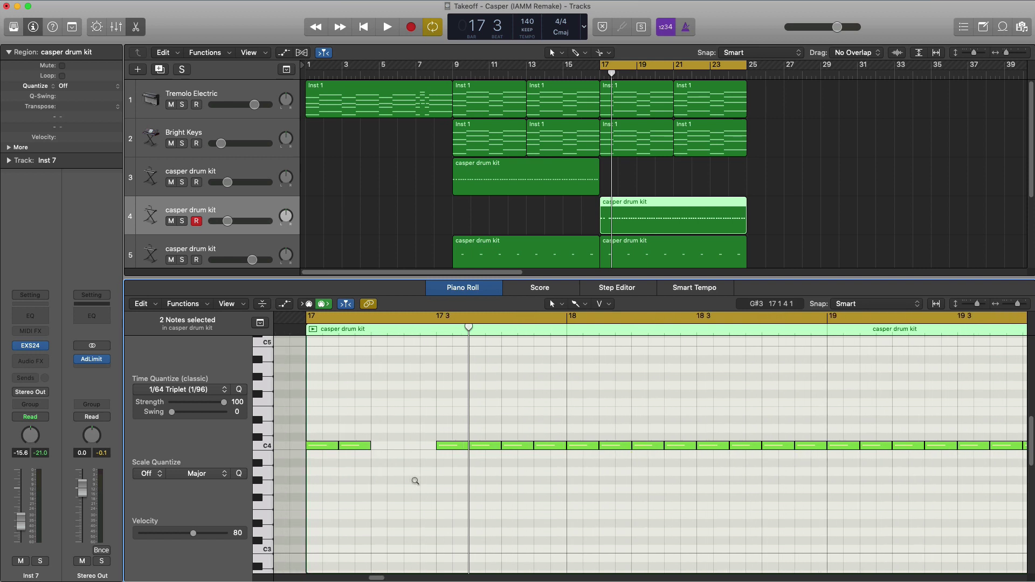
{"action": "scroll", "coordinate": [415, 481], "scroll_direction": "up", "scroll_amount": 5}
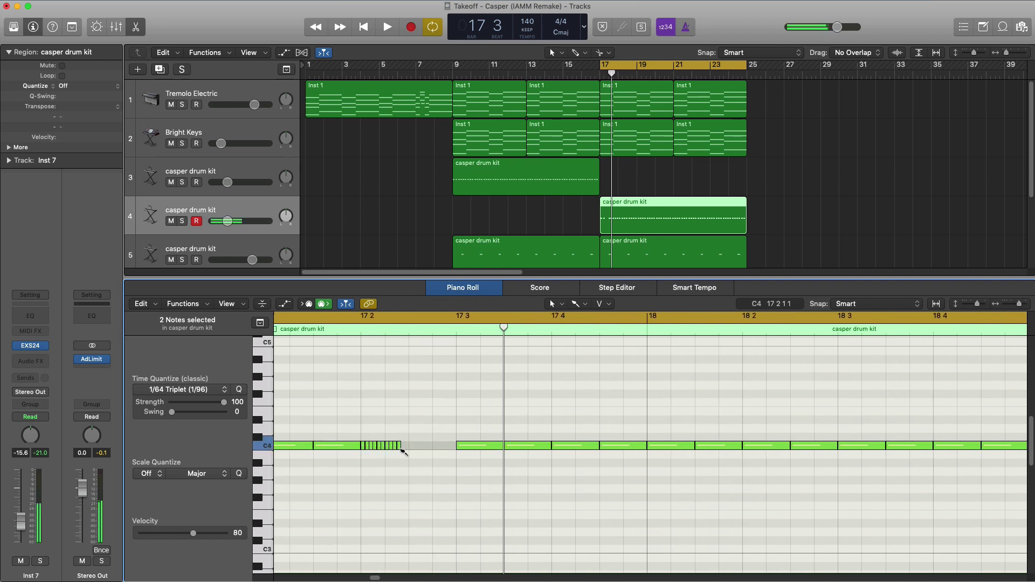
{"action": "key", "text": "space"}
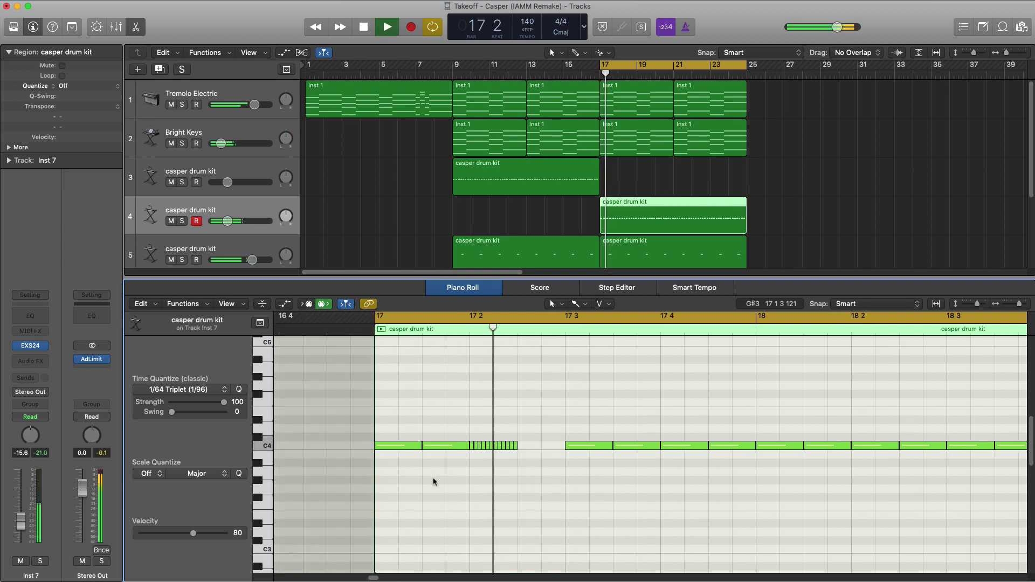
{"action": "key", "text": "space"}
Brush another 1/64 Triplet C4 roll across the first half of beat 3 in bar 17 and audition it
{"action": "left_click", "coordinate": [592, 445]}
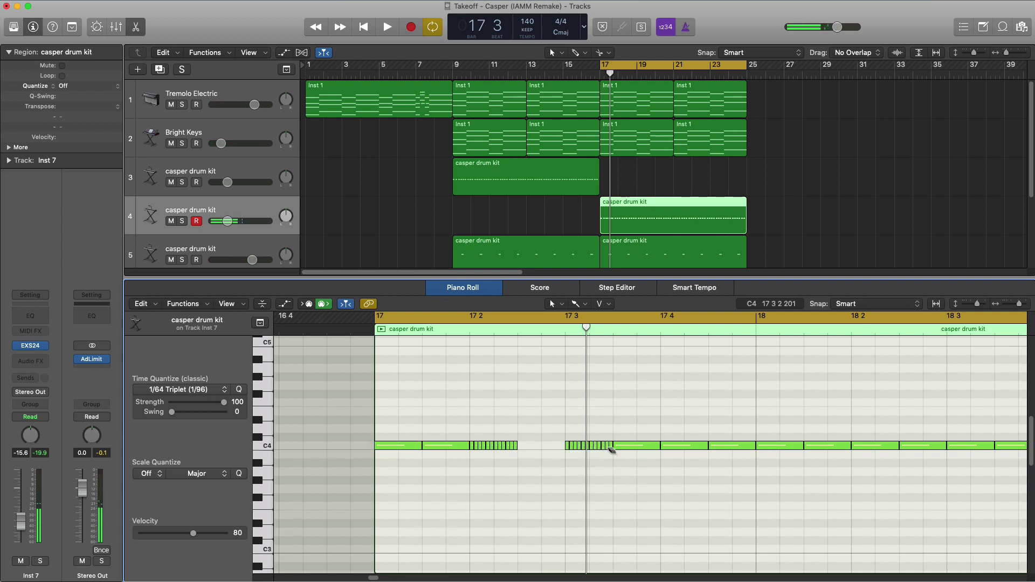
{"action": "key", "text": "space"}
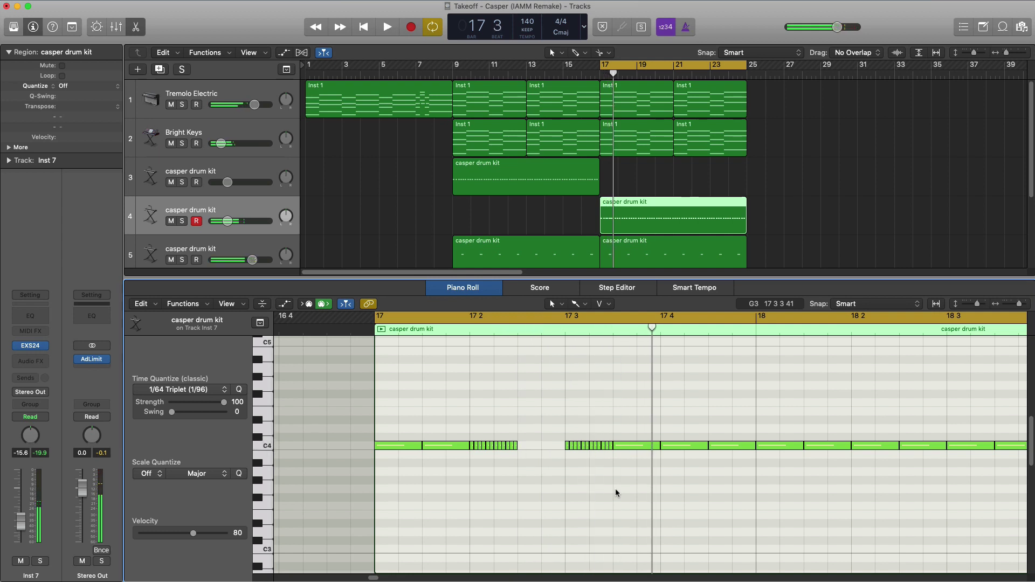
{"action": "key", "text": "space"}
{"action": "key", "text": "space"}
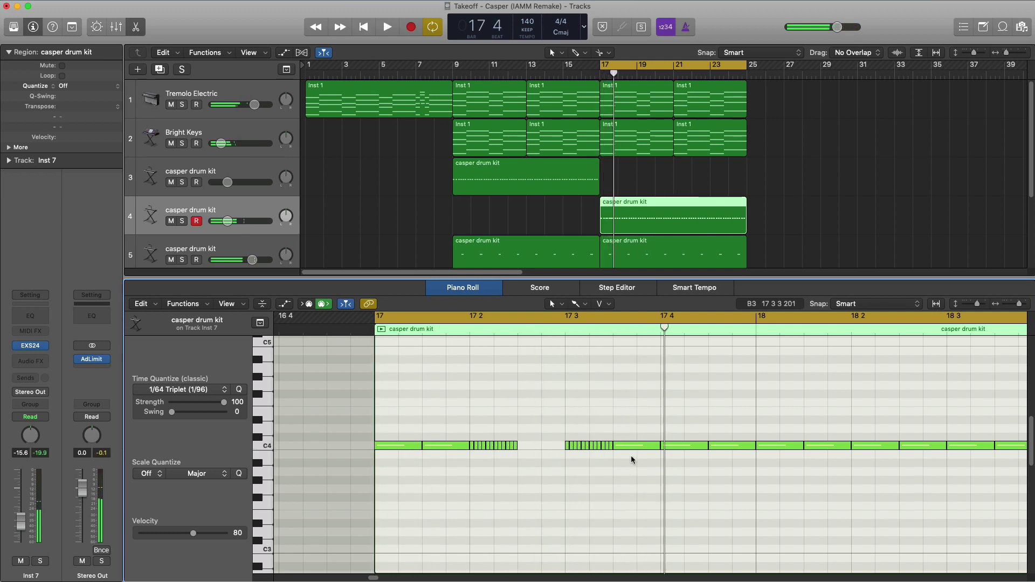
Delete the C4 notes on beats 3.5 and 4 of bar 17 and audition the hi-hat pattern
{"action": "left_click", "coordinate": [630, 445]}
{"action": "key", "text": "Delete"}
{"action": "key", "text": "space"}
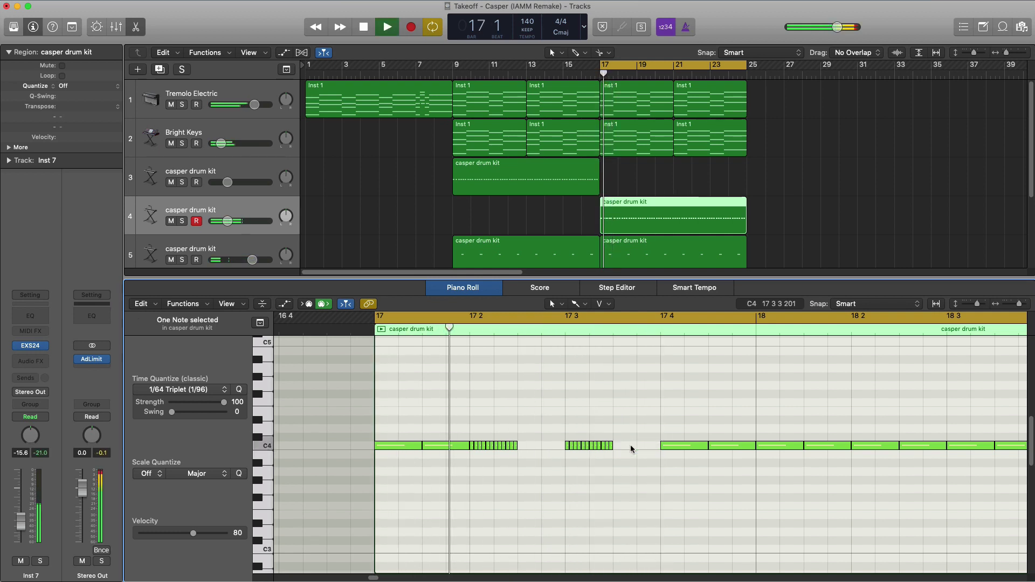
{"action": "key", "text": "space"}
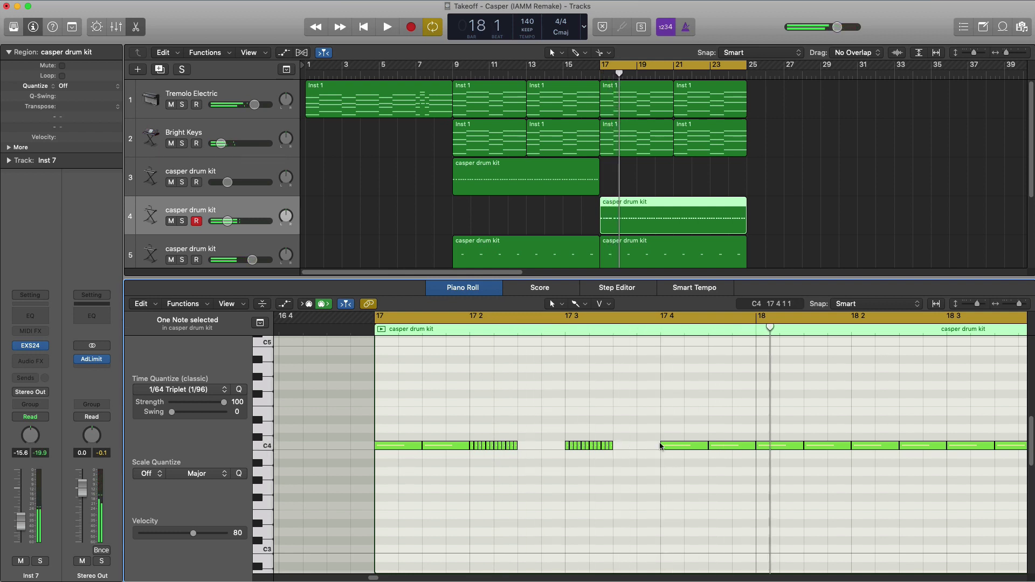
Brush two 1/32 Triplet C4 notes at the start of beat 4 in bar 17 and audition them
{"action": "left_click", "coordinate": [171, 389]}
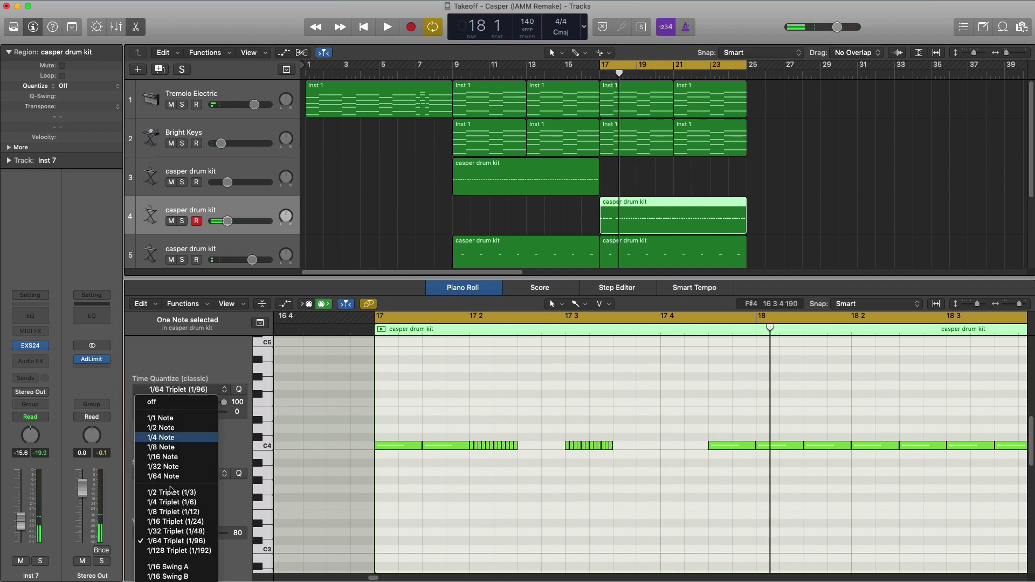
{"action": "left_click", "coordinate": [186, 532]}
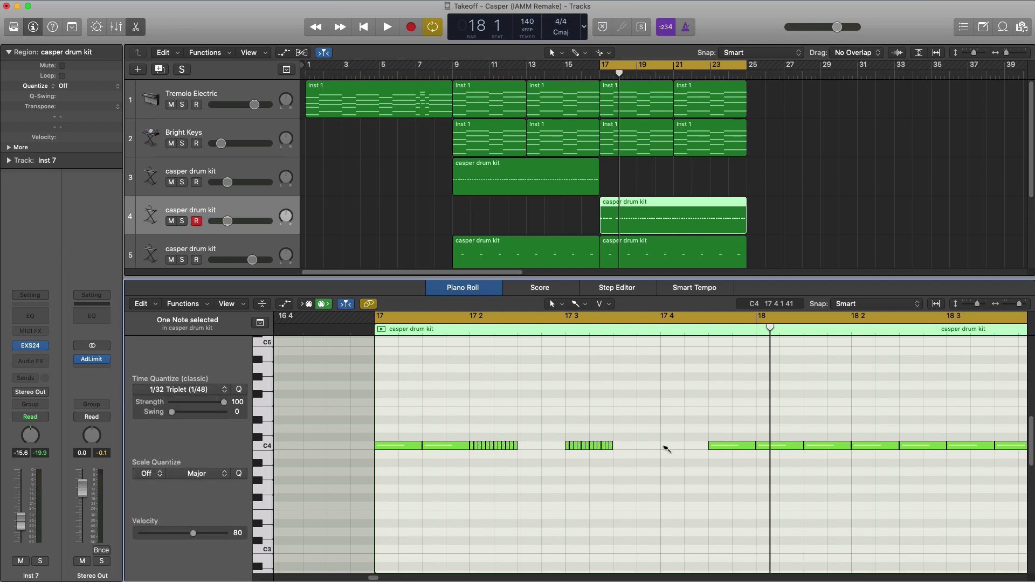
{"action": "left_click", "coordinate": [661, 446]}
{"action": "left_click", "coordinate": [662, 447]}
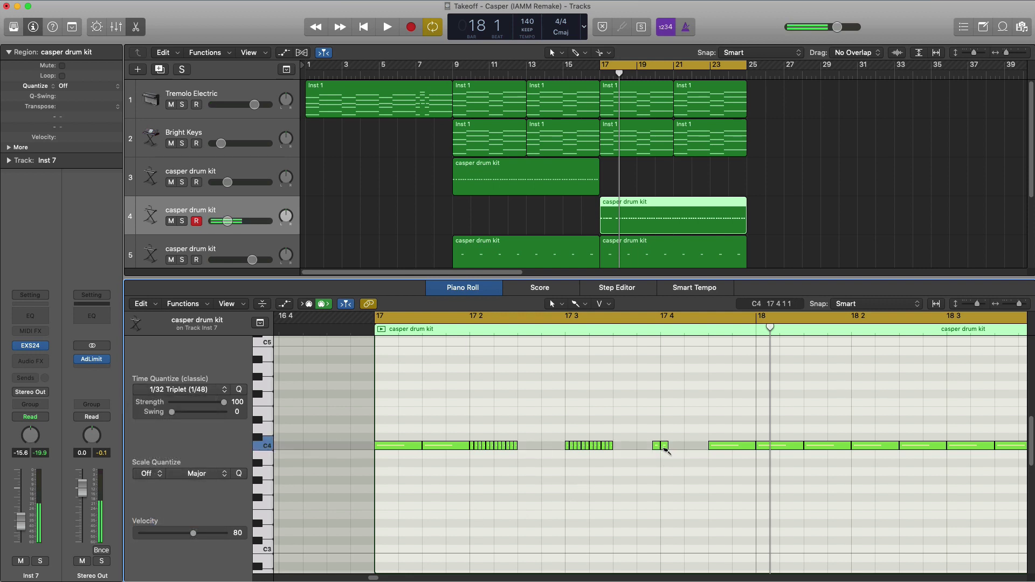
{"action": "left_click", "coordinate": [662, 446]}
{"action": "left_click", "coordinate": [662, 446]}
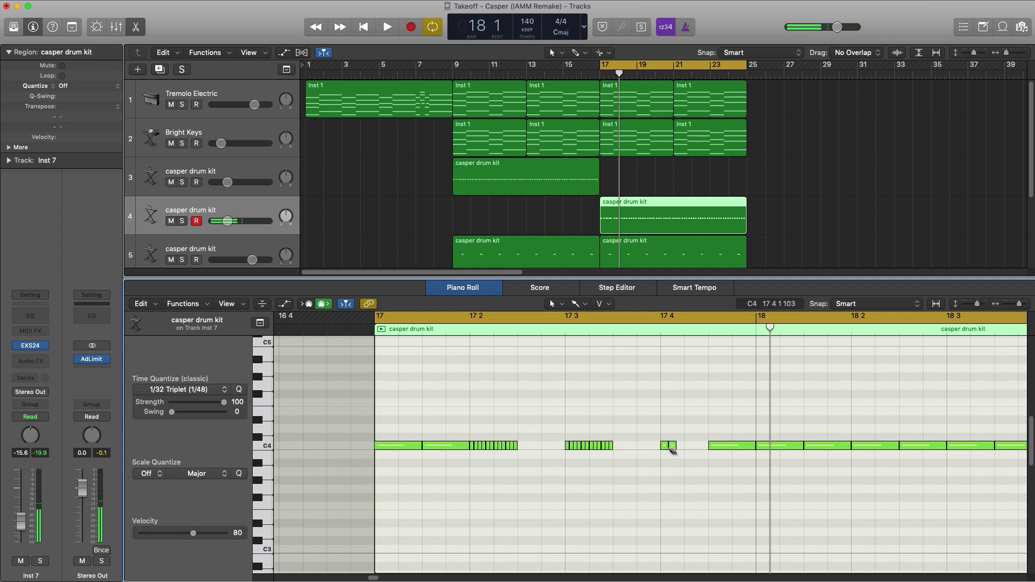
{"action": "key", "text": "space"}
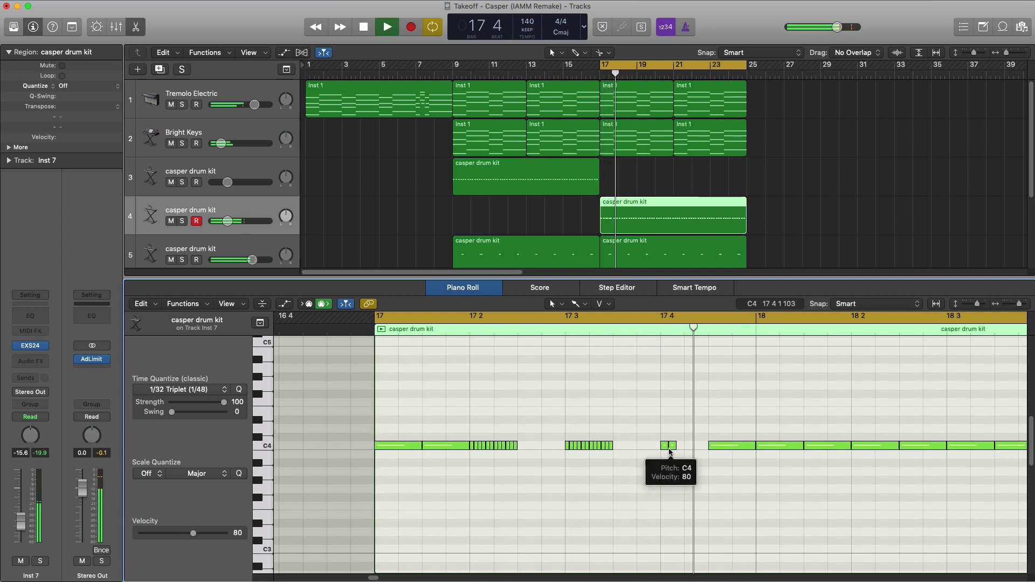
Delete the two short 1/32 Triplet C4 notes on beat 4 of bar 17
{"action": "key", "text": "z"}
{"action": "scroll", "coordinate": [619, 467], "scroll_direction": "left", "scroll_amount": 10}
{"action": "scroll", "coordinate": [619, 467], "scroll_direction": "down", "scroll_amount": 5}
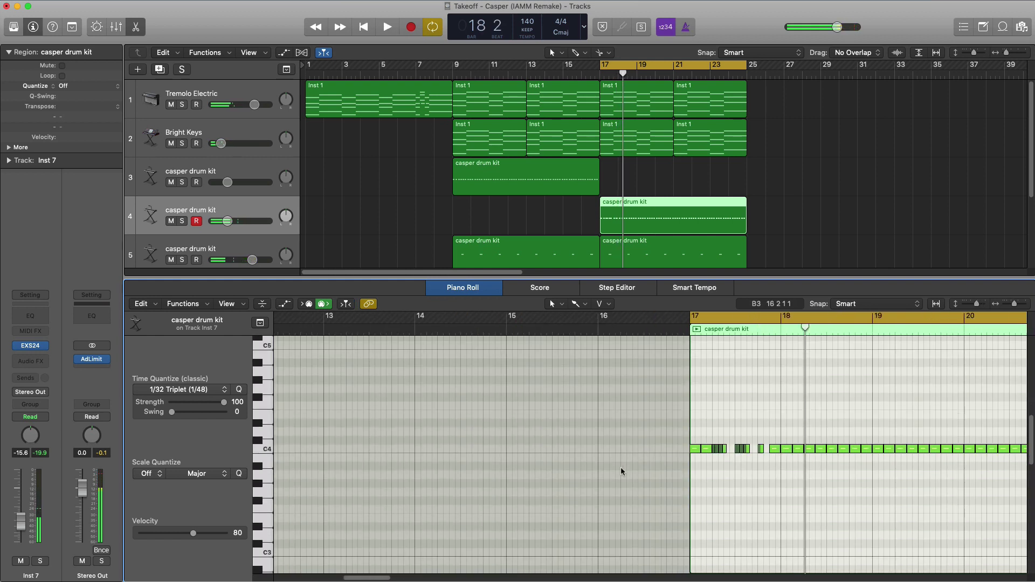
{"action": "scroll", "coordinate": [641, 466], "scroll_direction": "up", "scroll_amount": 8}
{"action": "scroll", "coordinate": [640, 466], "scroll_direction": "left", "scroll_amount": 2}
{"action": "scroll", "coordinate": [640, 467], "scroll_direction": "down", "scroll_amount": 3}
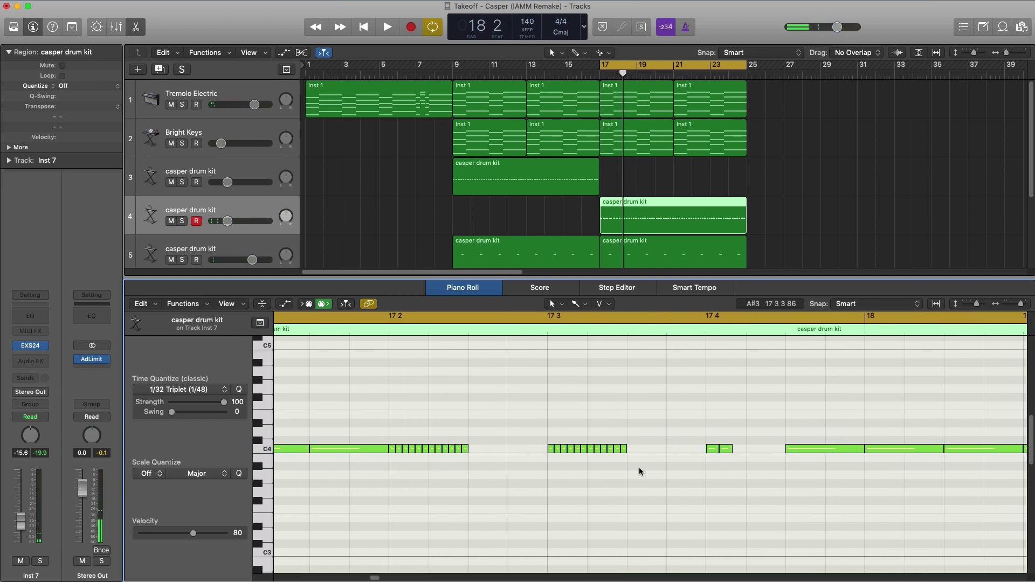
{"action": "scroll", "coordinate": [639, 467], "scroll_direction": "left", "scroll_amount": 6}
{"action": "left_click_drag", "start_coordinate": [770, 436], "coordinate": [749, 453]}
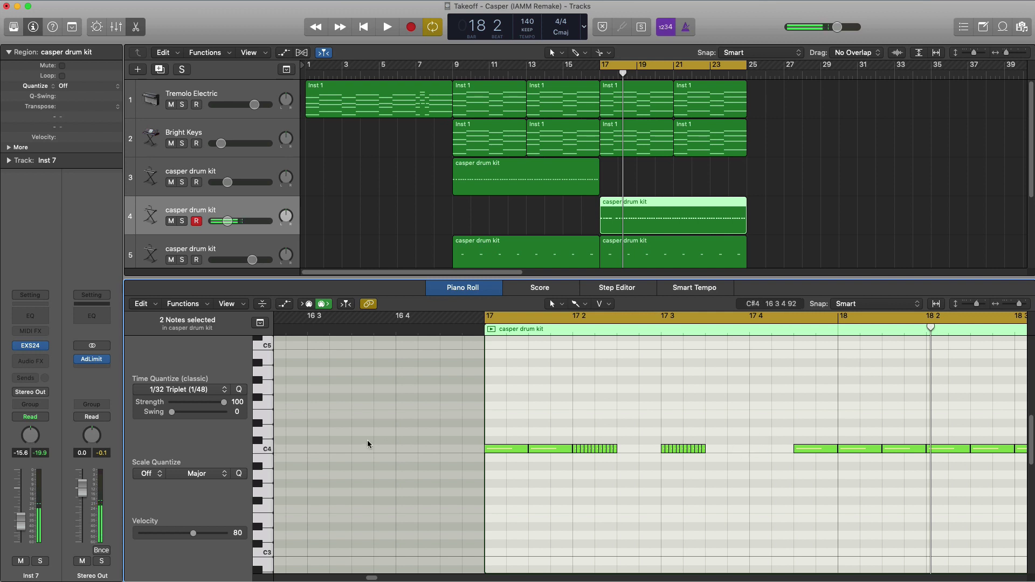
Brush two 1/16 Triplet C4 notes from the start of beat 4 in bar 17 and audition them
{"action": "left_click", "coordinate": [201, 389]}
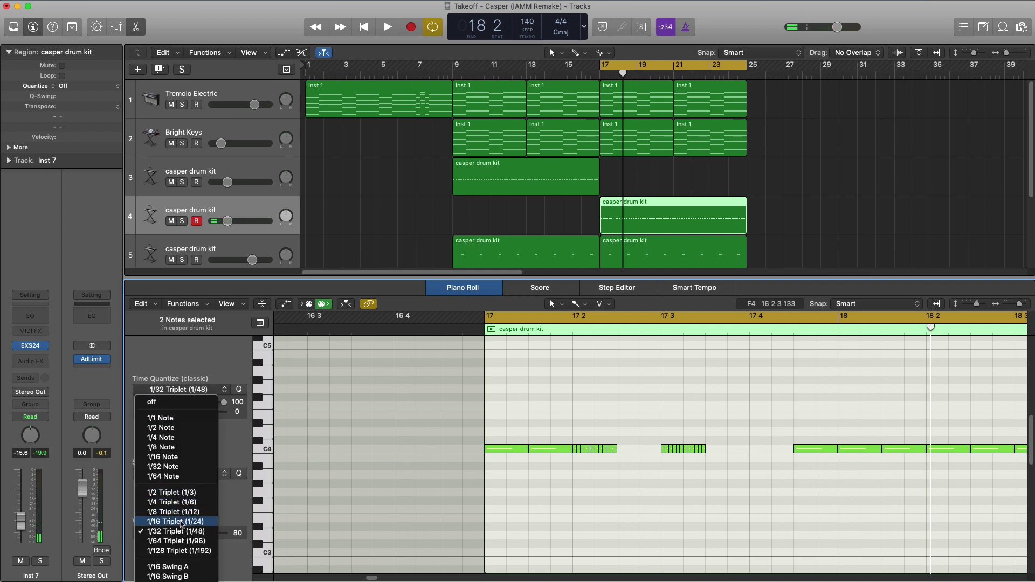
{"action": "left_click", "coordinate": [182, 522]}
{"action": "left_click", "coordinate": [766, 455]}
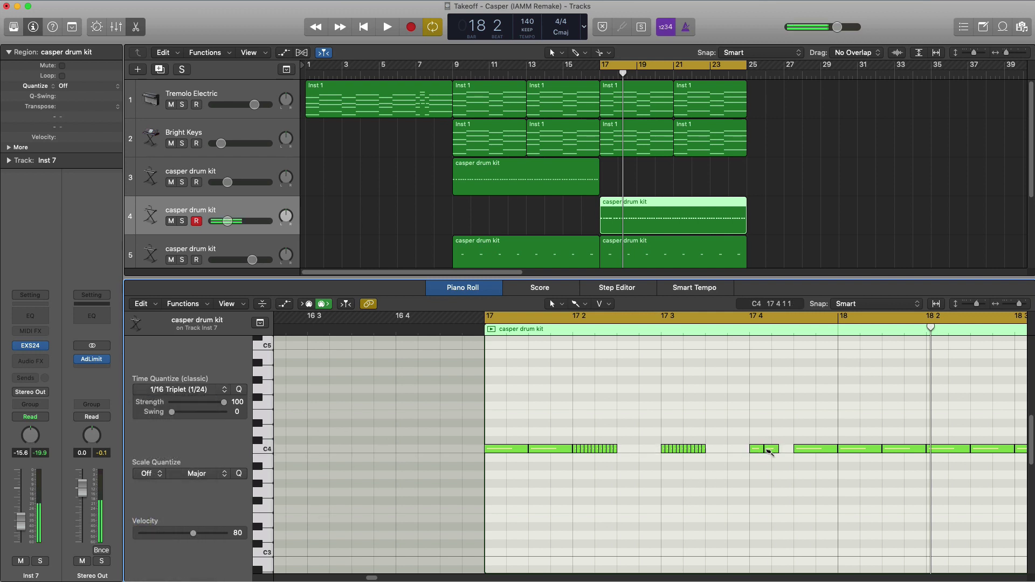
{"action": "key", "text": "space"}
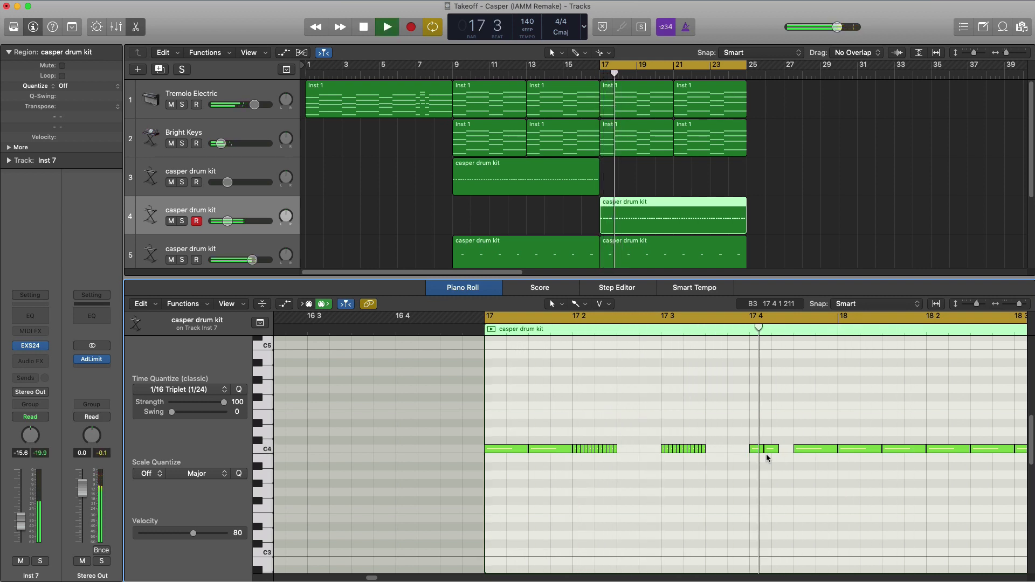
Audition bars 17 and 18 and delete the C4 hi-hat note on beat 4.5 of bar 18
{"action": "key", "text": "space"}
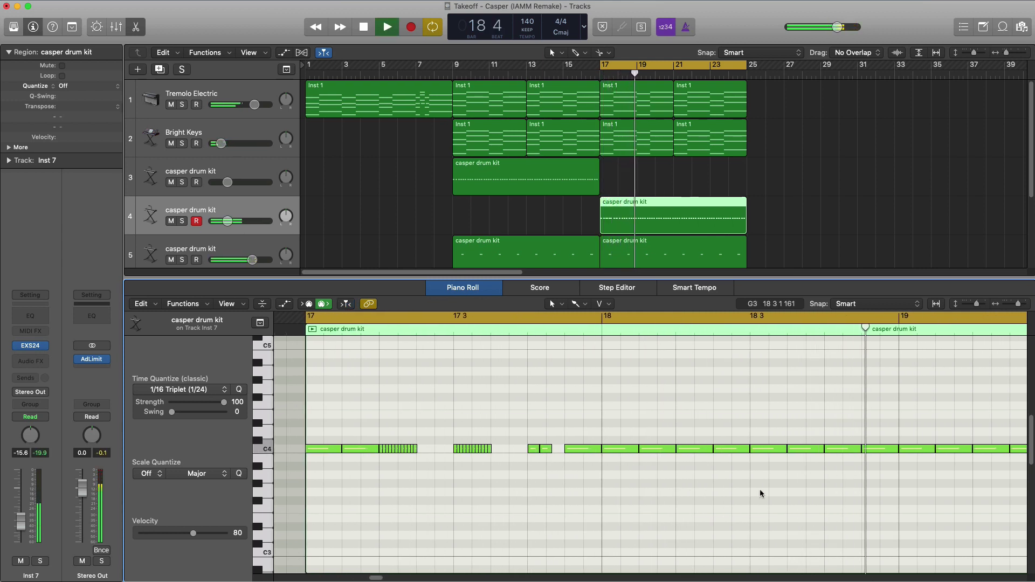
{"action": "key", "text": "space"}
{"action": "left_click", "coordinate": [868, 451]}
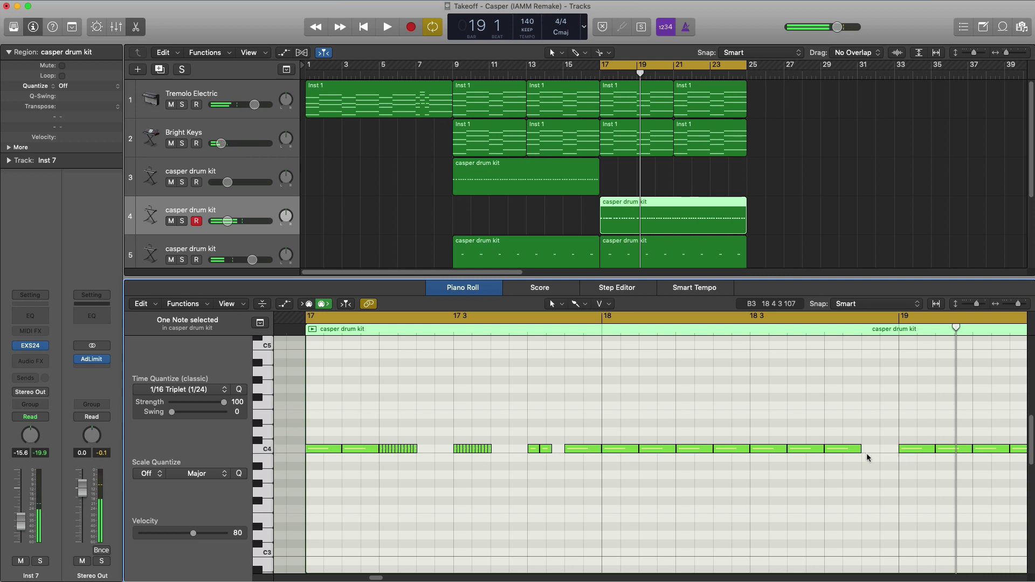
Try 1/32 Note as the Time Quantize value for a C4 roll on beat 4.5 of bar 18
{"action": "left_click", "coordinate": [214, 392]}
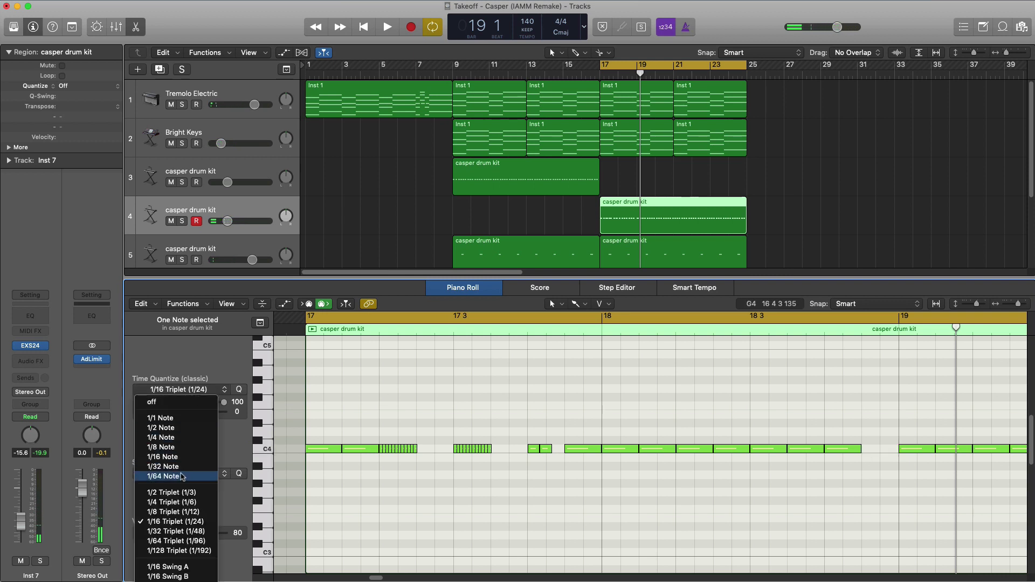
{"action": "left_click", "coordinate": [163, 467]}
{"action": "left_click", "coordinate": [185, 394]}
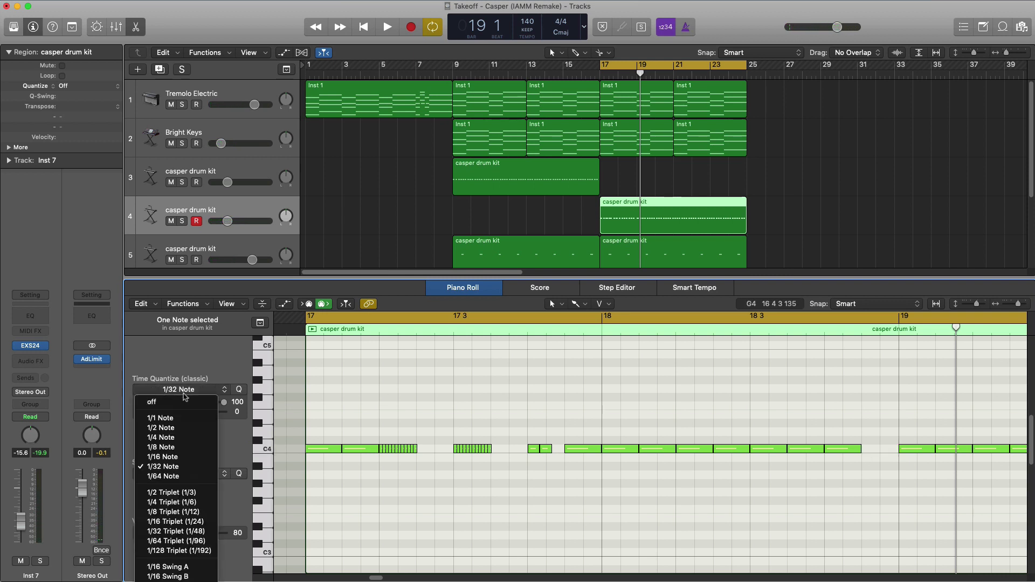
{"action": "left_click", "coordinate": [775, 556]}
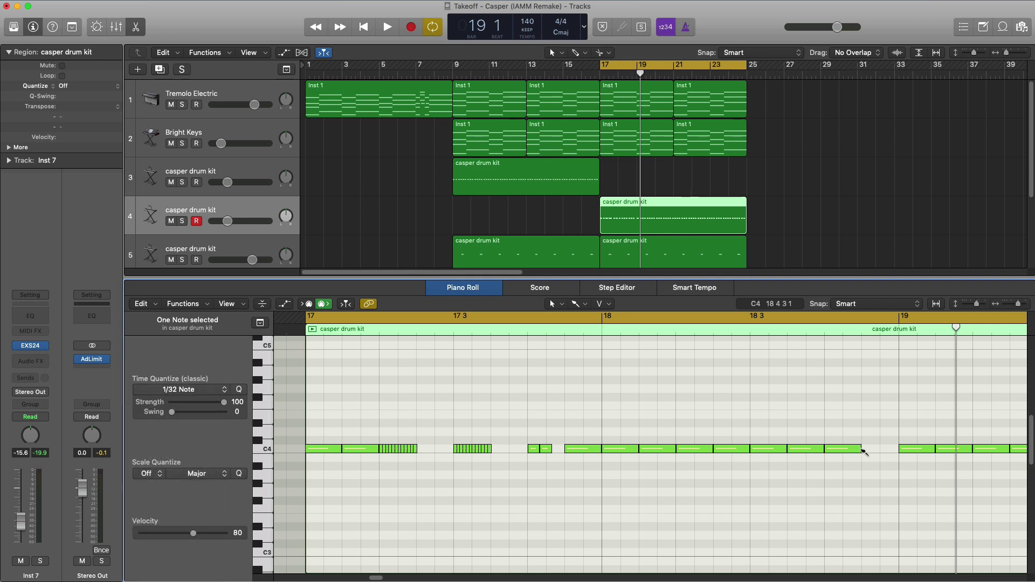
{"action": "key", "text": "Delete"}
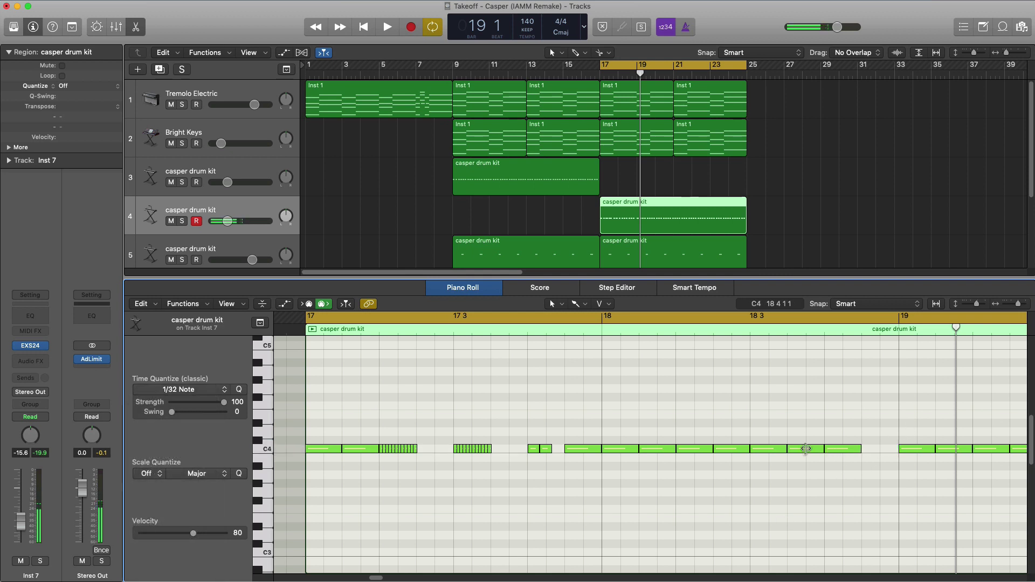
Try a 1/64 Triplet C4 roll across the second half of beat 4 in bar 18, audition it and delete it
{"action": "left_click", "coordinate": [162, 391]}
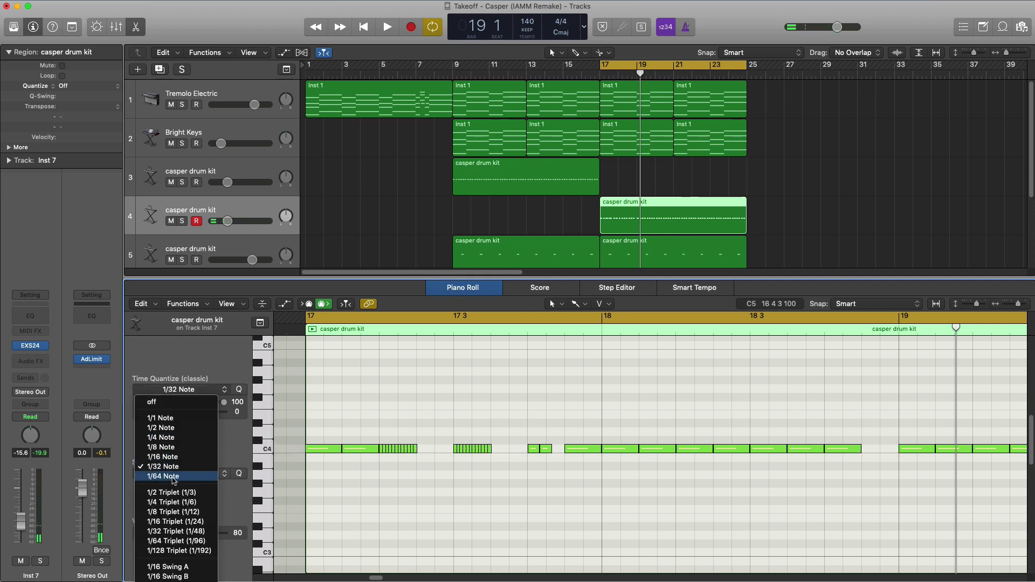
{"action": "left_click", "coordinate": [174, 541]}
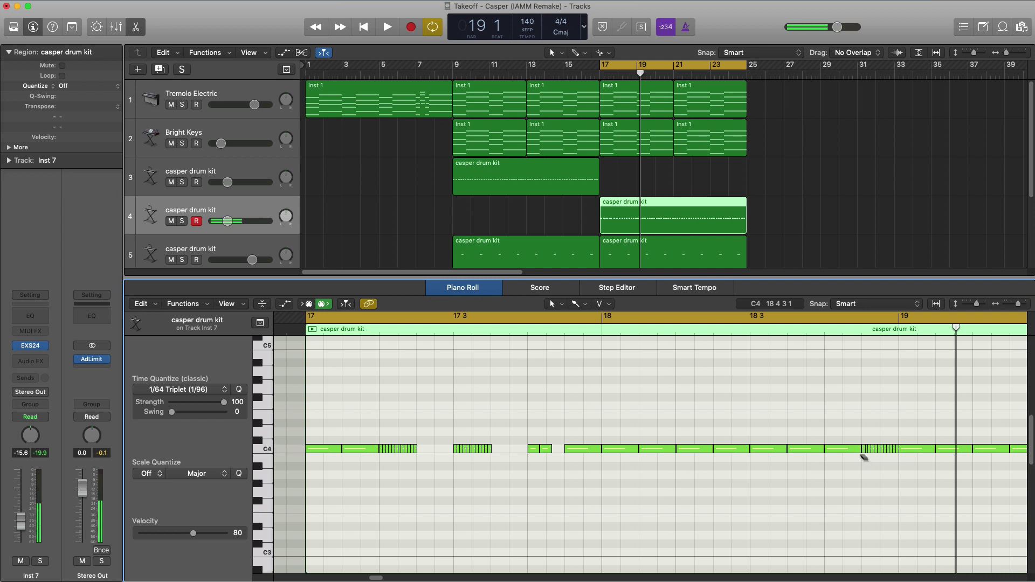
{"action": "key", "text": "space"}
{"action": "key", "text": "space"}
{"action": "key", "text": "space"}
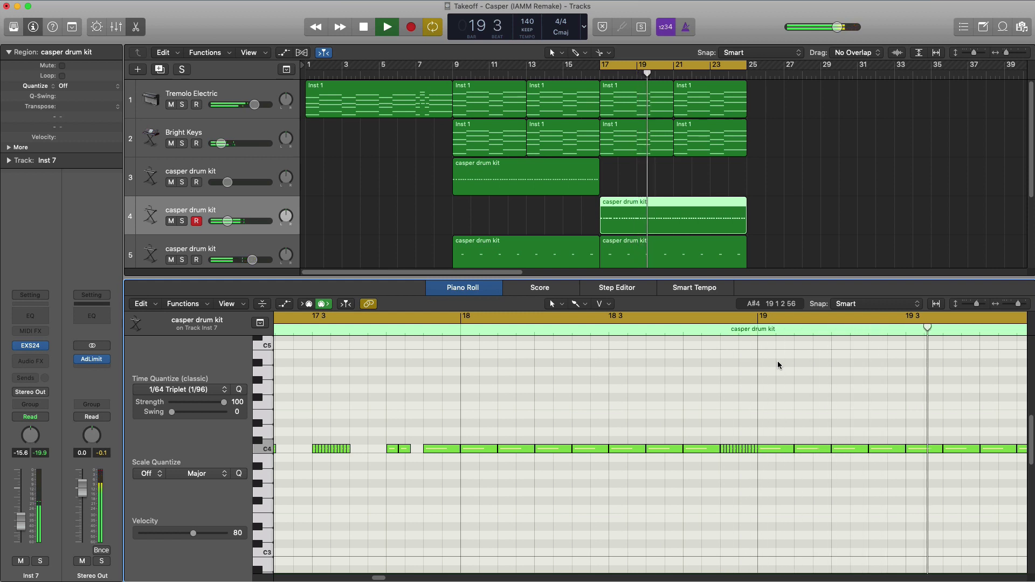
{"action": "key", "text": "space"}
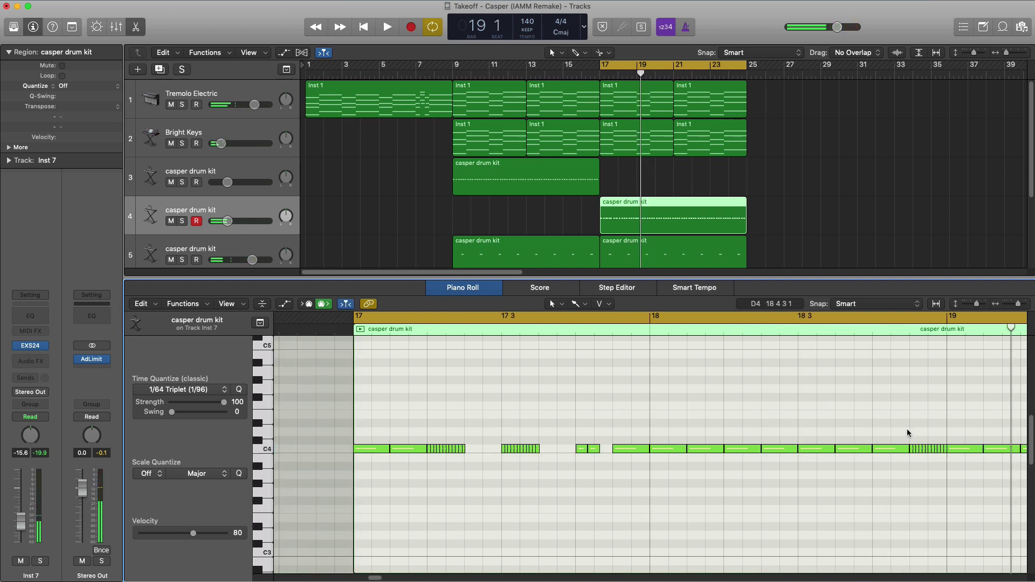
{"action": "left_click_drag", "start_coordinate": [910, 430], "coordinate": [944, 475]}
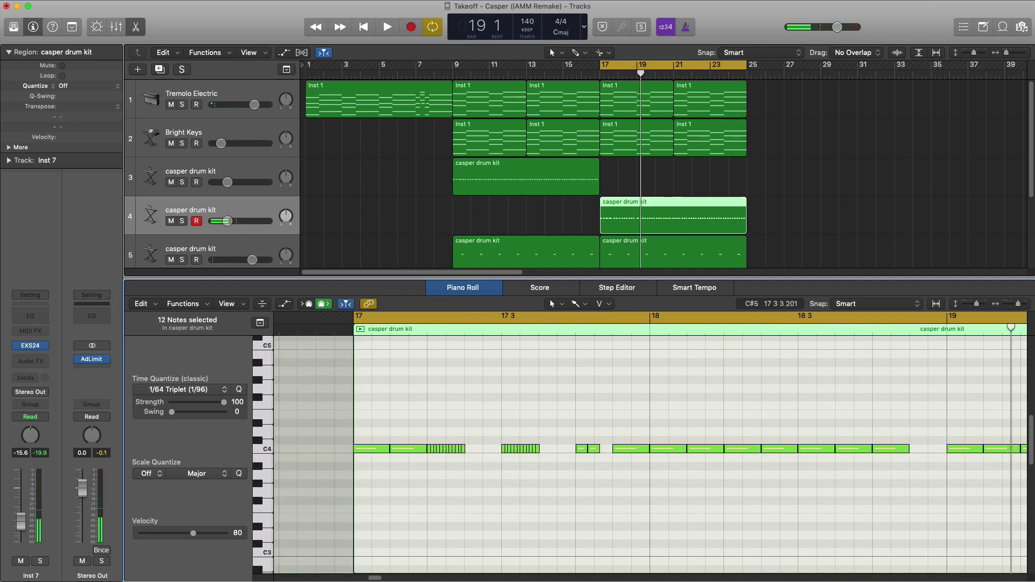
Brush a 1/32 Triplet C4 roll across the second half of beat 4 in bar 18 and audition it
{"action": "left_click", "coordinate": [218, 390]}
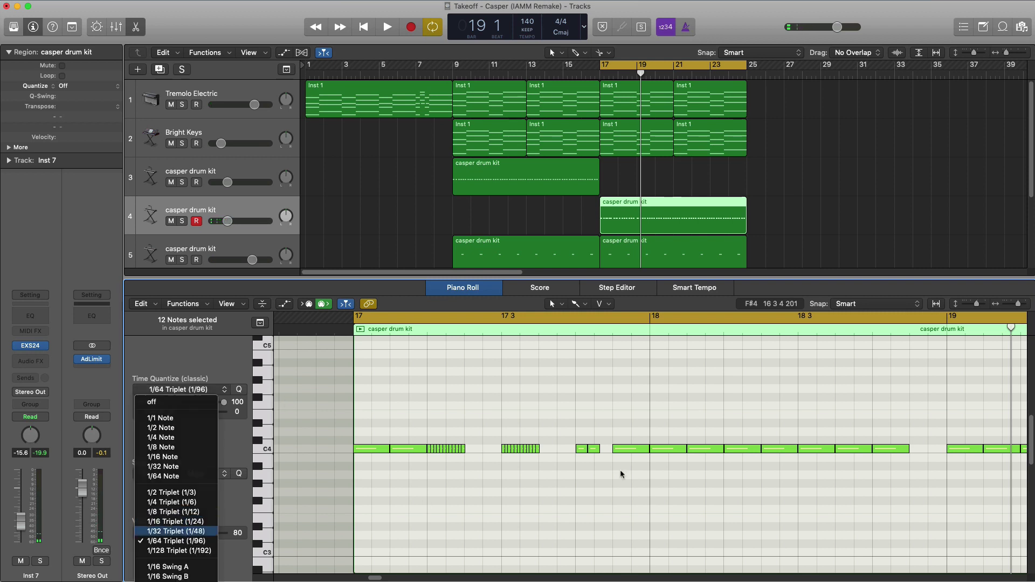
{"action": "key", "text": "Return"}
{"action": "left_click", "coordinate": [912, 450]}
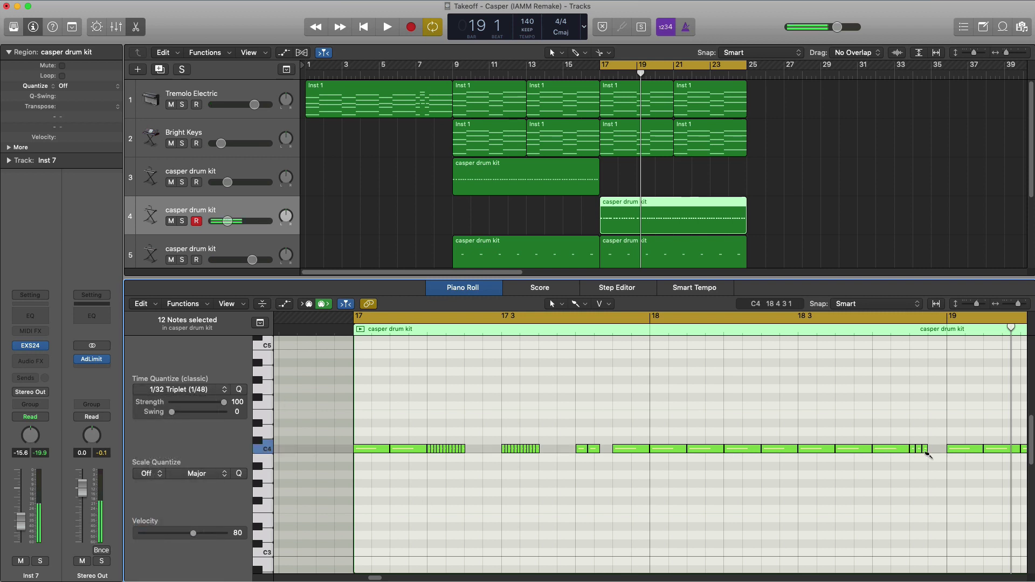
{"action": "left_click", "coordinate": [941, 456]}
{"action": "key", "text": "space"}
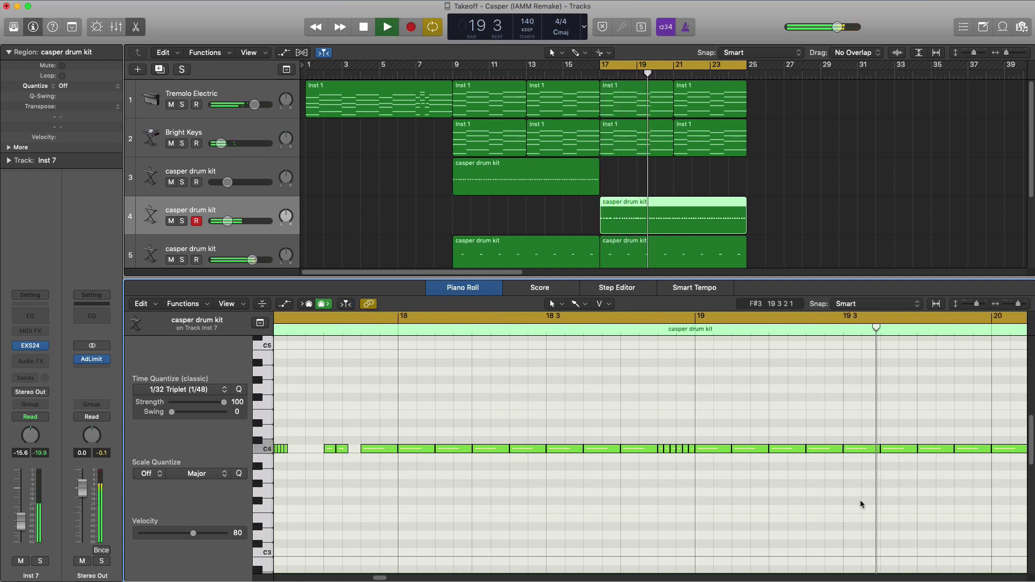
{"action": "key", "text": "space"}
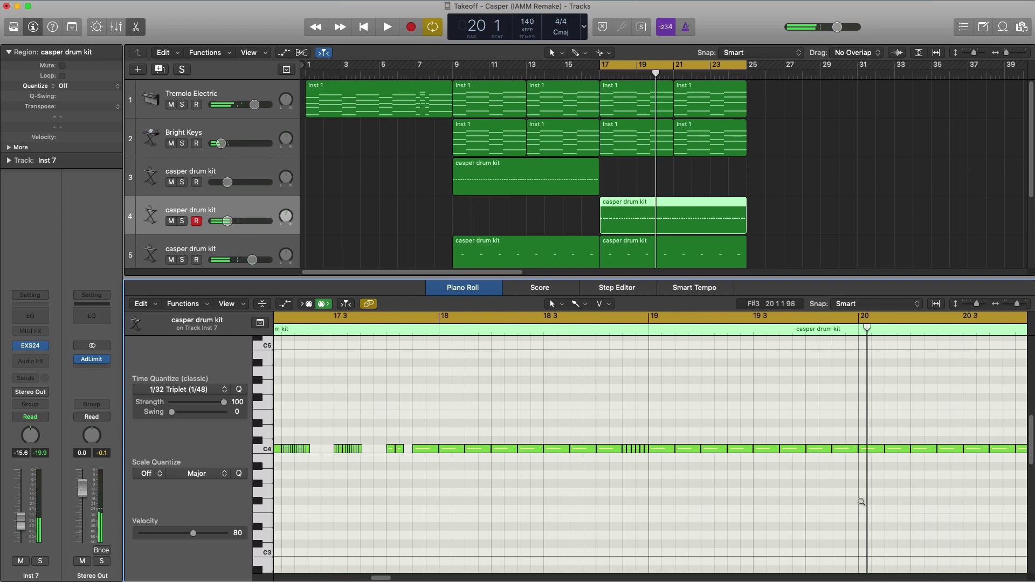
Audition the pattern again and delete the C4 hi-hat notes on beats 4 and 4.5 of bar 19
{"action": "key", "text": "space"}
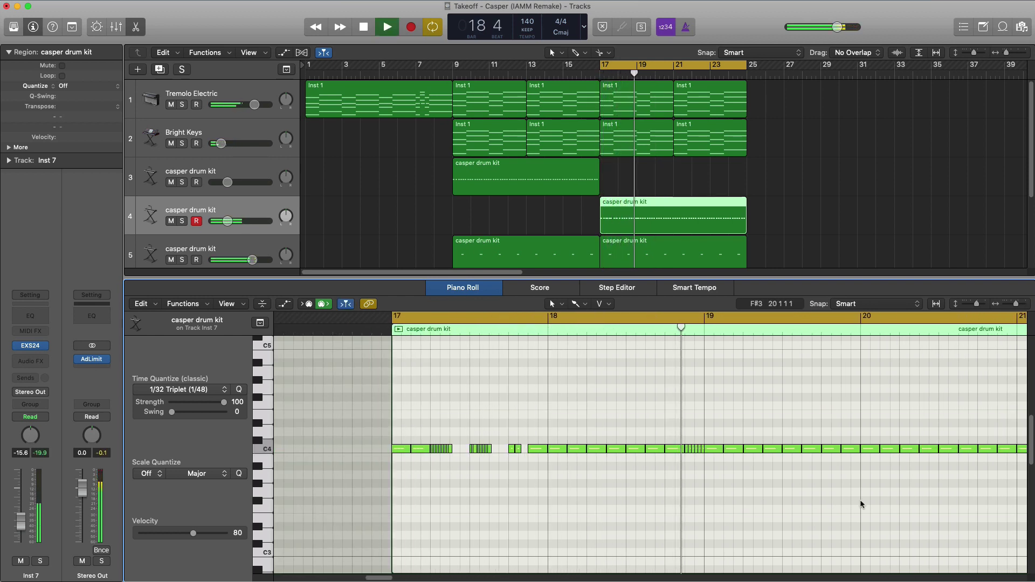
{"action": "key", "text": "space"}
{"action": "left_click", "coordinate": [843, 451]}
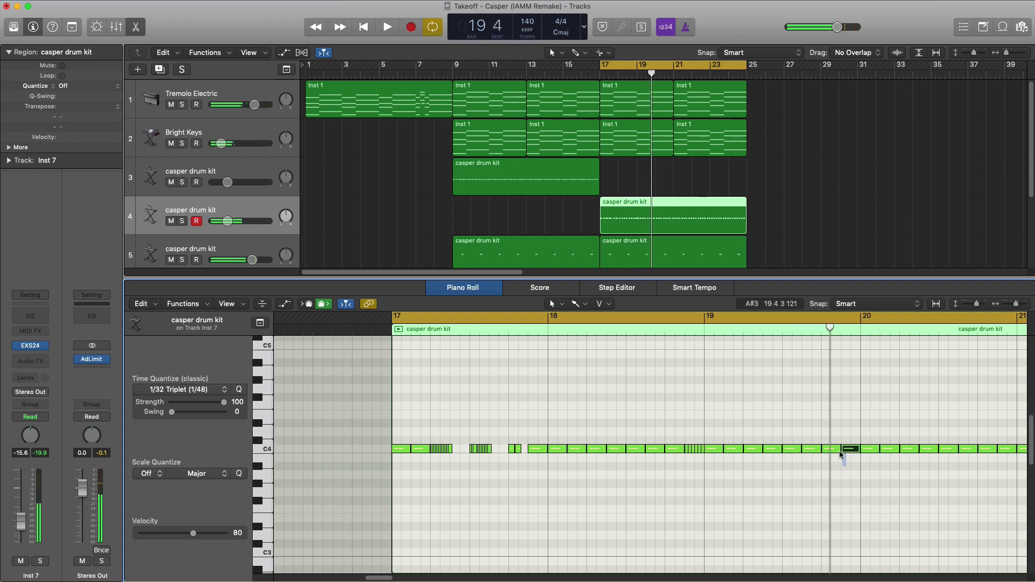
Brush a 1/64 Triplet C4 hi-hat roll across the first half of beat 4 in bar 19 and audition the pattern
{"action": "left_click", "coordinate": [164, 387]}
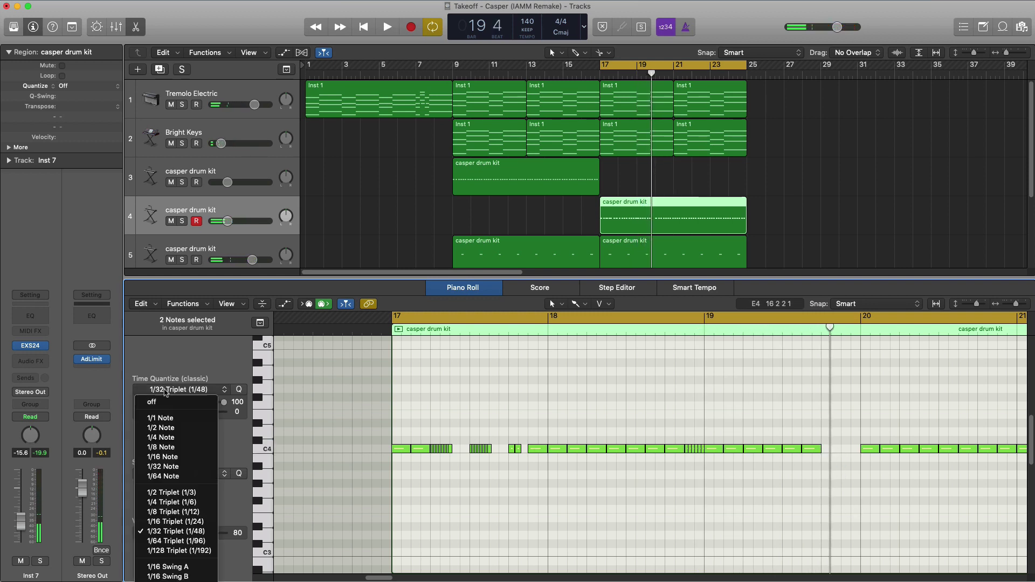
{"action": "left_click", "coordinate": [172, 541]}
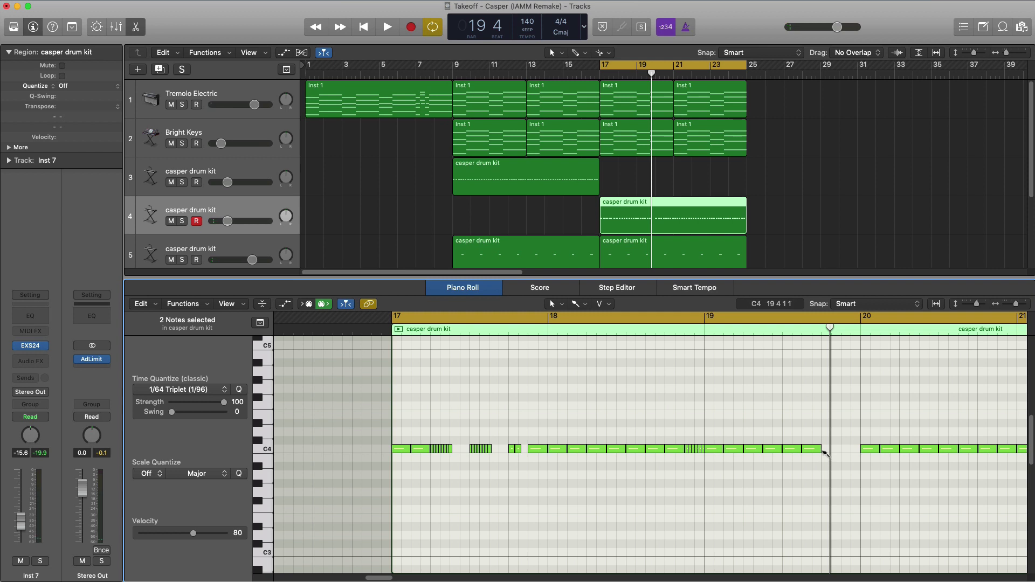
{"action": "left_click", "coordinate": [824, 451]}
{"action": "left_click", "coordinate": [826, 452]}
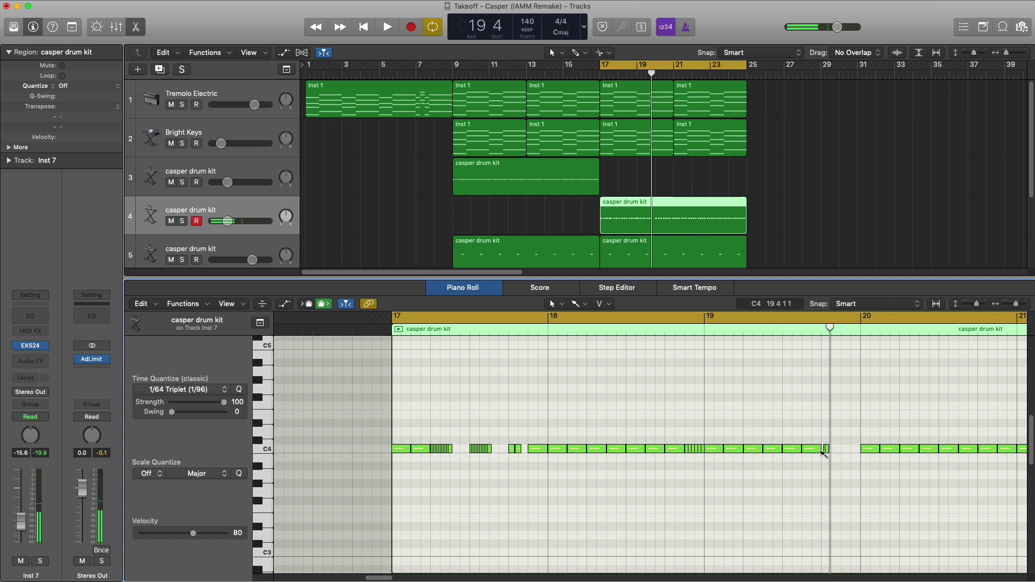
{"action": "left_click", "coordinate": [831, 454]}
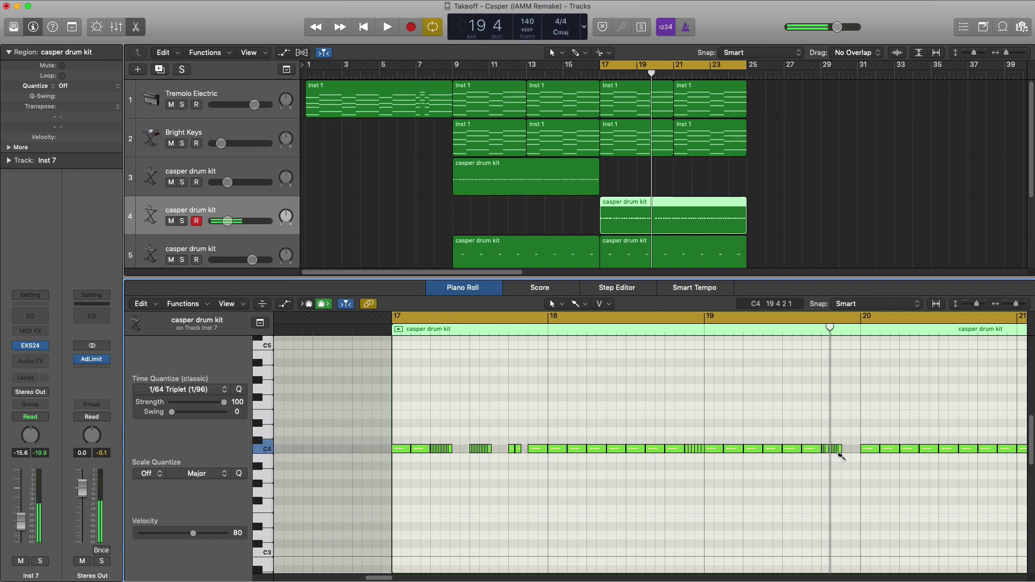
{"action": "key", "text": "space"}
{"action": "scroll", "coordinate": [840, 457], "scroll_direction": "up", "scroll_amount": 10}
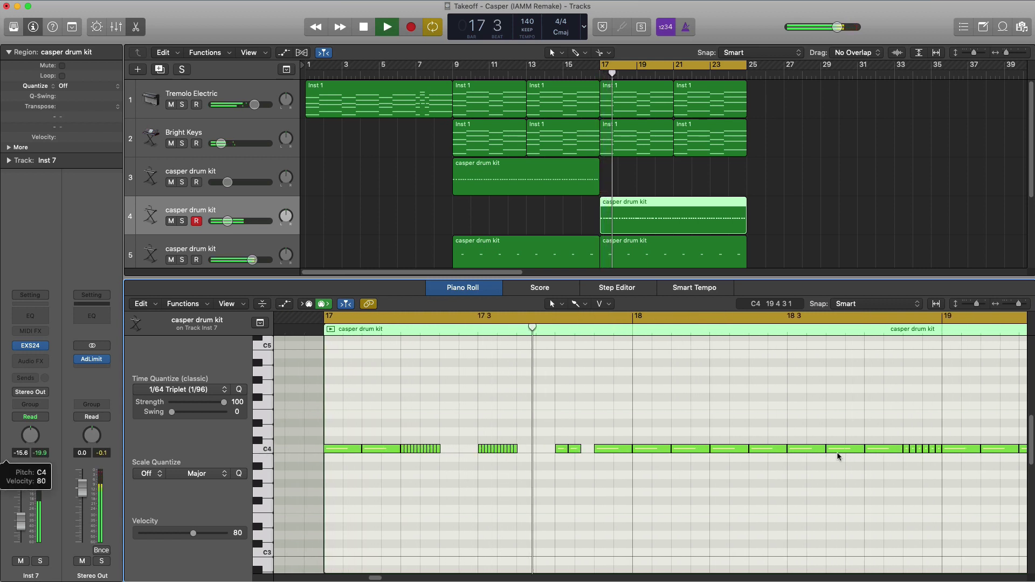
{"action": "key", "text": "space"}
{"action": "scroll", "coordinate": [833, 458], "scroll_direction": "down", "scroll_amount": 10}
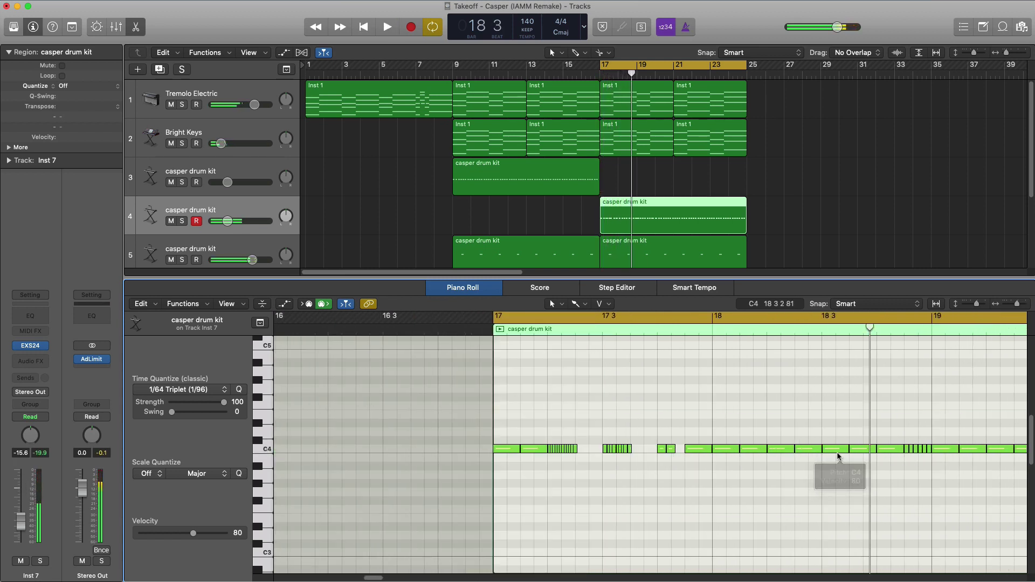
{"action": "scroll", "coordinate": [784, 463], "scroll_direction": "right", "scroll_amount": 5}
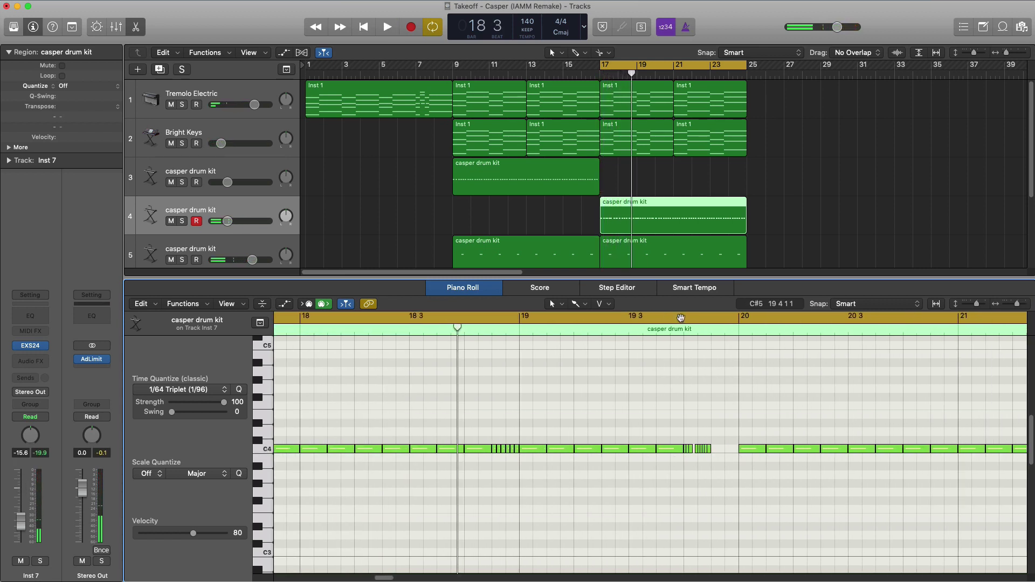
Cycle bar 19 and redraw its 1/64 Triplet C4 roll as a continuous run across the first half of beat 4
{"action": "key", "text": "c"}
{"action": "left_click_drag", "start_coordinate": [549, 317], "coordinate": [739, 318]}
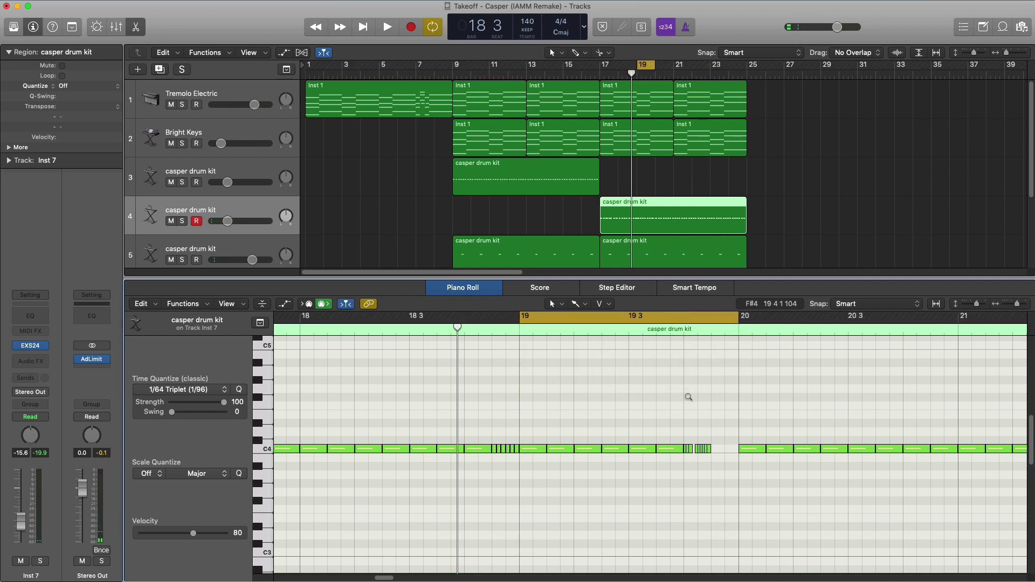
{"action": "left_click", "coordinate": [688, 398], "text": "ctrl+alt"}
{"action": "left_click", "coordinate": [688, 398], "text": "ctrl+alt"}
{"action": "left_click", "coordinate": [681, 411], "text": "ctrl+alt"}
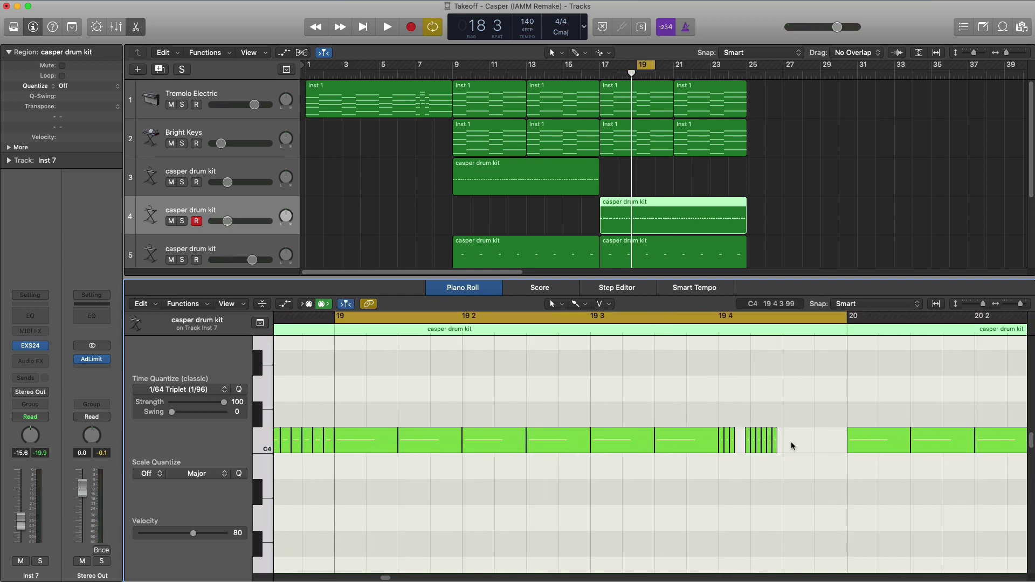
{"action": "key", "text": "Delete"}
{"action": "left_click_drag", "start_coordinate": [722, 444], "coordinate": [781, 445]}
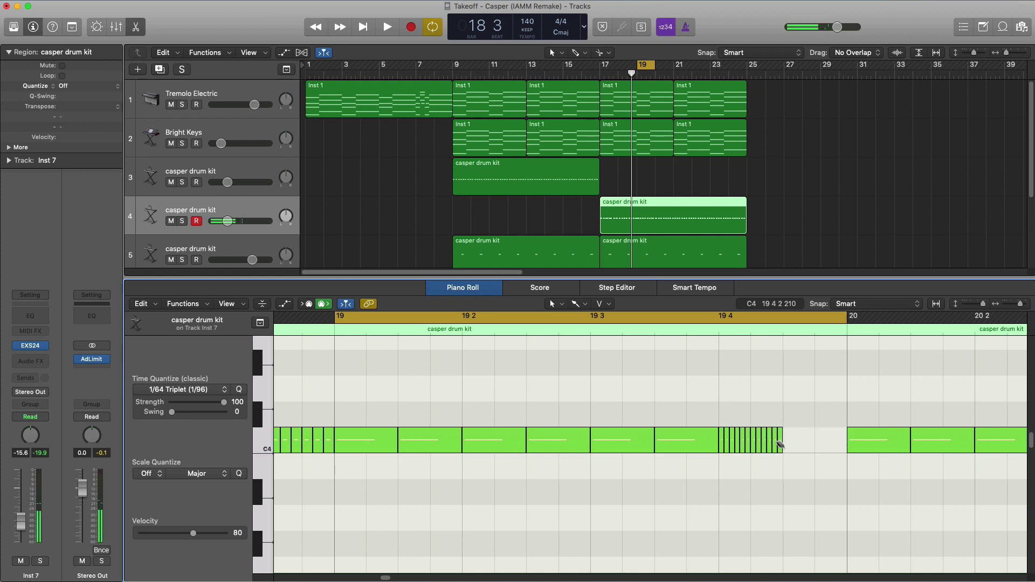
Turn off cycling and audition the hi-hat pattern from bar 19
{"action": "left_click", "coordinate": [628, 318]}
{"action": "left_click", "coordinate": [655, 409], "text": "ctrl+alt"}
{"action": "left_click", "coordinate": [655, 409], "text": "ctrl+alt"}
{"action": "left_click", "coordinate": [654, 408], "text": "ctrl+alt"}
{"action": "key", "text": "space"}
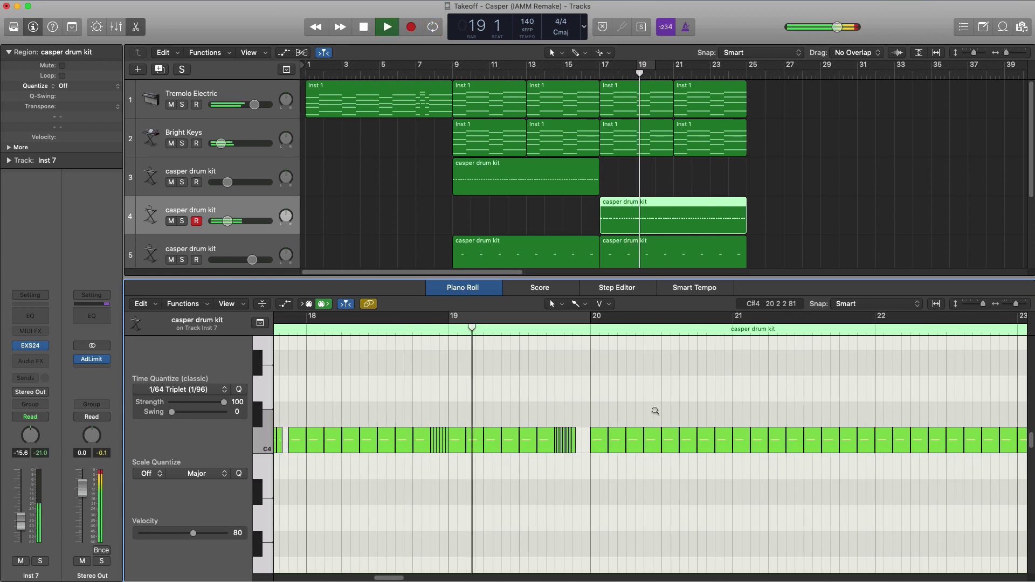
{"action": "left_click", "coordinate": [655, 410], "text": "ctrl+alt"}
{"action": "left_click", "coordinate": [655, 410], "text": "ctrl+alt"}
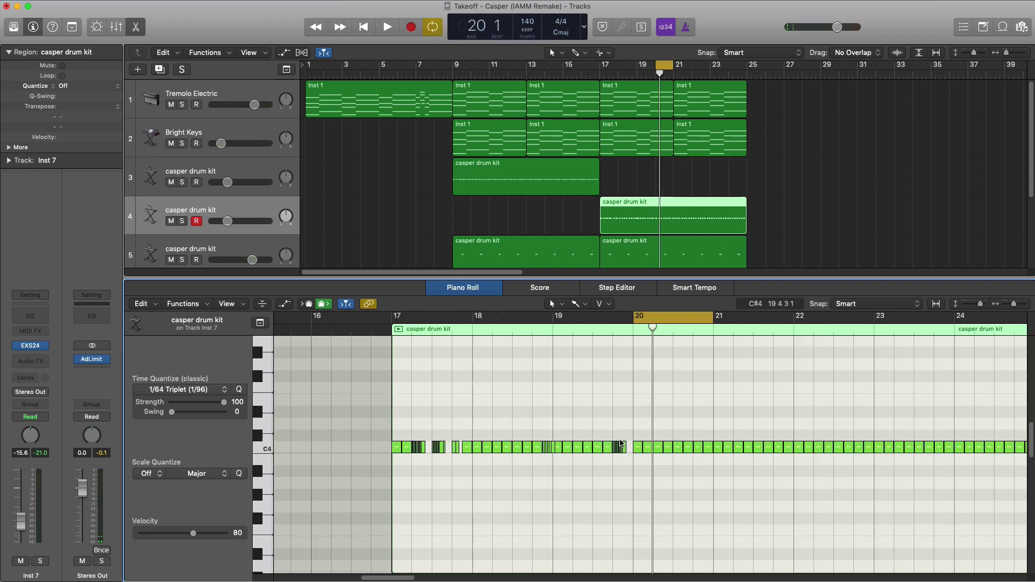
Replace the C4 hi-hat notes in bar 20 with a copy of bar 17's roll pattern and audition it
{"action": "left_click_drag", "start_coordinate": [633, 426], "coordinate": [704, 477]}
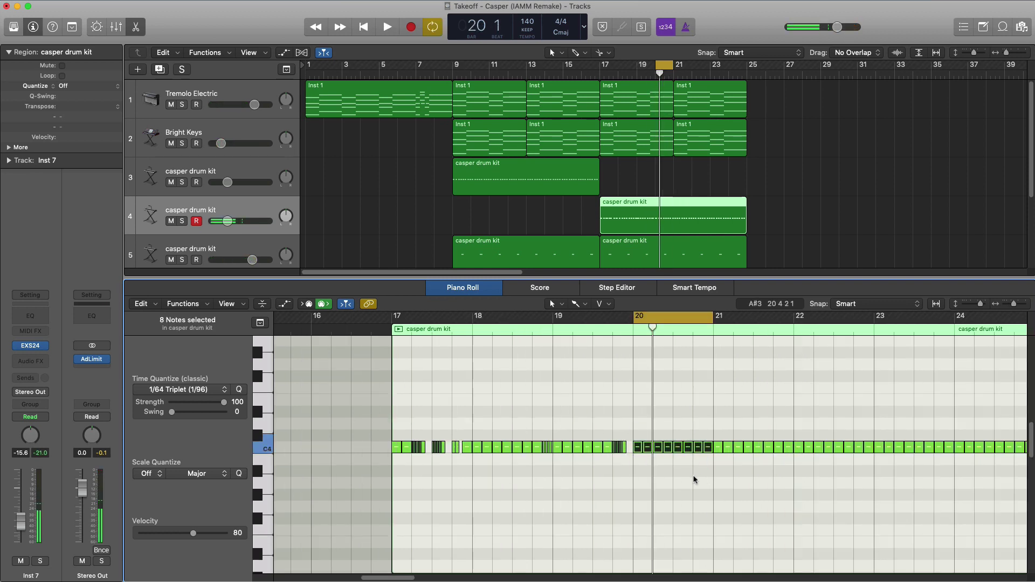
{"action": "key", "text": "Delete"}
{"action": "left_click_drag", "start_coordinate": [372, 430], "coordinate": [463, 468]}
{"action": "left_click_drag", "start_coordinate": [397, 454], "coordinate": [639, 451]}
{"action": "key", "text": "space"}
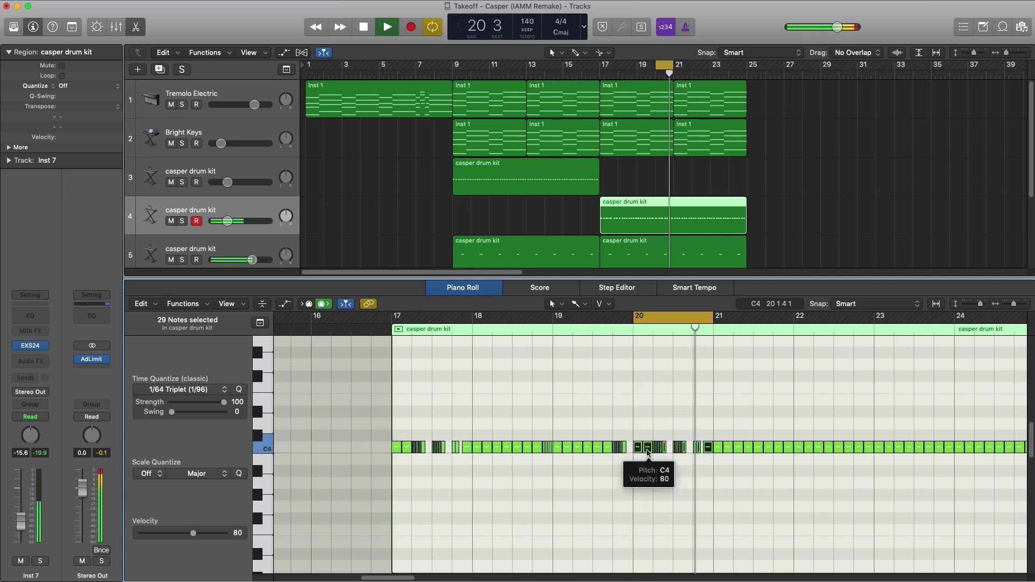
{"action": "left_click", "coordinate": [695, 365], "text": "ctrl+alt"}
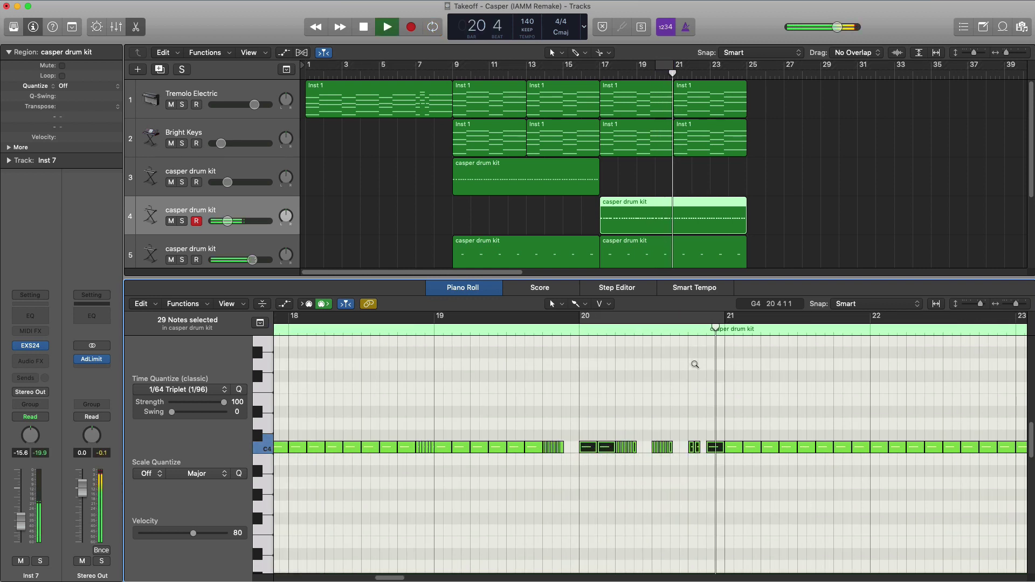
{"action": "left_click", "coordinate": [695, 364], "text": "ctrl+alt"}
{"action": "key", "text": "space"}
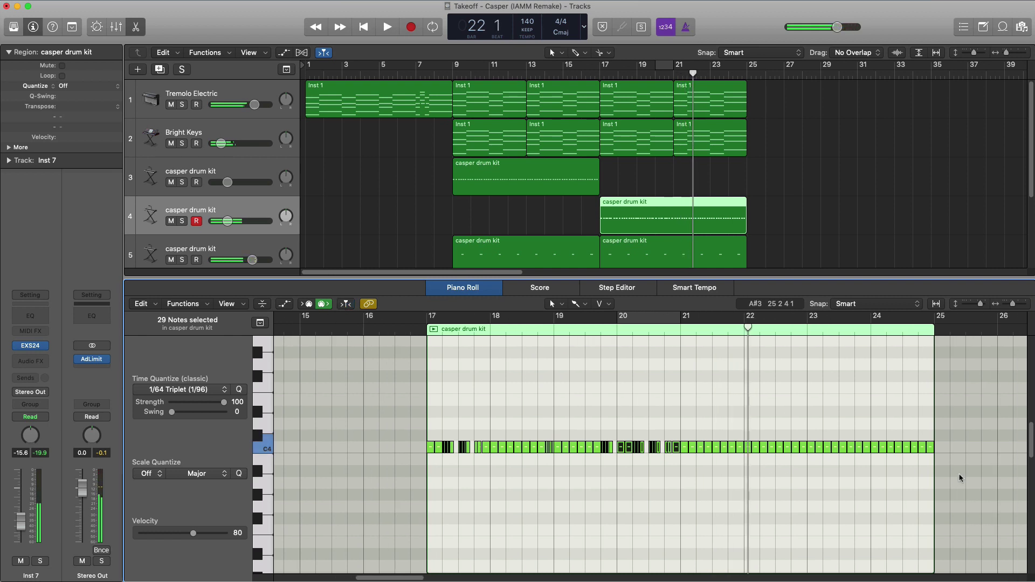
Replace the hi-hats in bars 21–24 with a copy of the bars 17–20 pattern, then audition it with the cycle spanning bars 21–25
{"action": "left_click_drag", "start_coordinate": [960, 477], "coordinate": [371, 428]}
{"action": "key", "text": "Delete"}
{"action": "key", "text": "super+z"}
{"action": "left_click_drag", "start_coordinate": [682, 322], "coordinate": [936, 351]}
{"action": "key", "text": "space"}
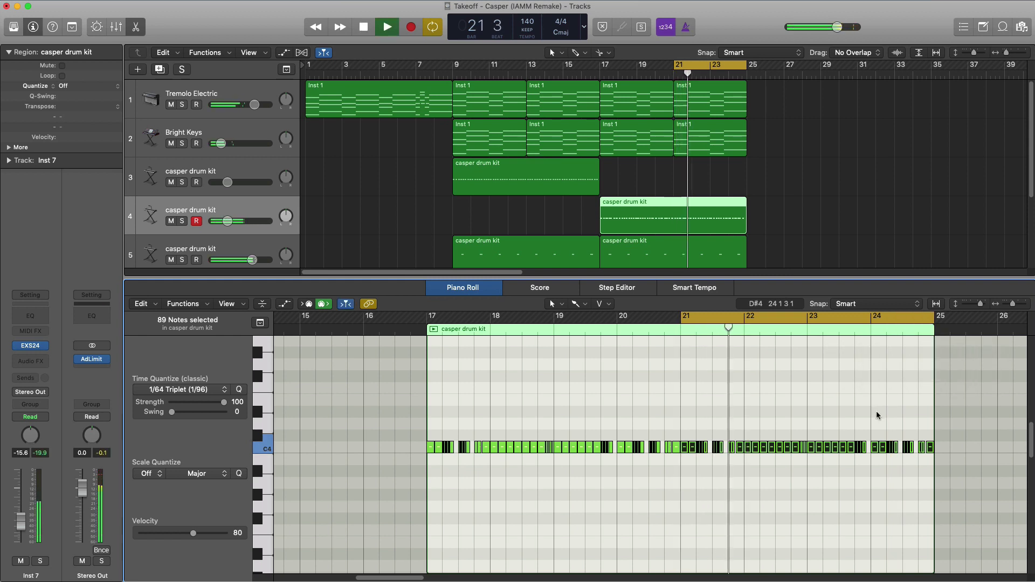
{"action": "left_click", "coordinate": [868, 426], "text": "ctrl+alt"}
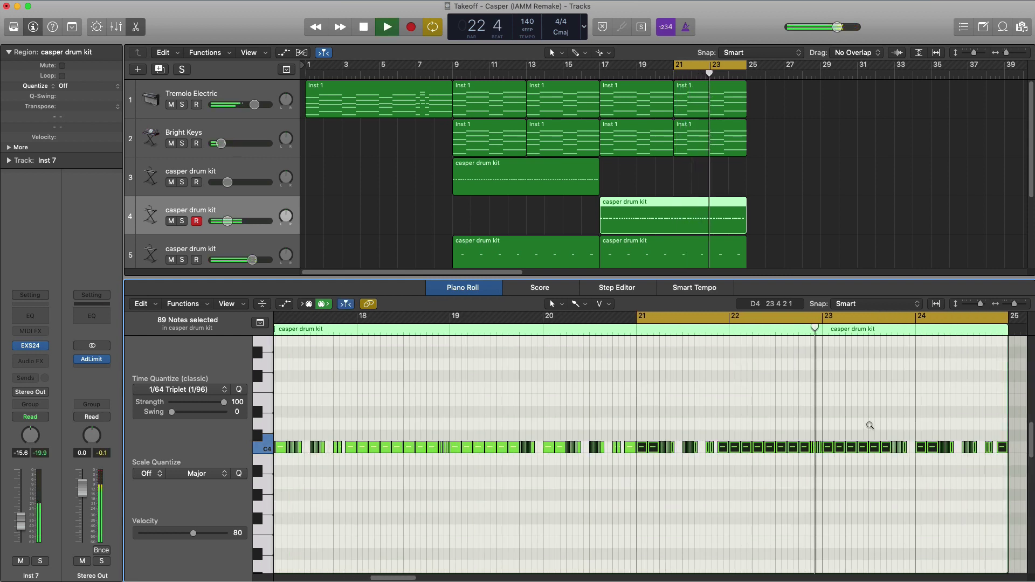
{"action": "left_click", "coordinate": [869, 424], "text": "ctrl+alt"}
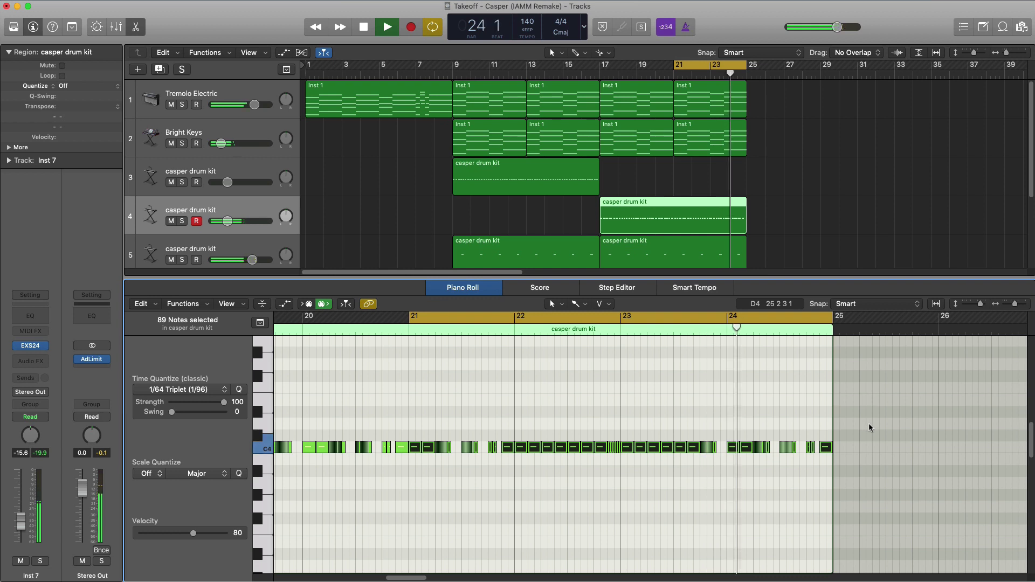
{"action": "scroll", "coordinate": [868, 423], "scroll_direction": "right", "scroll_amount": 2}
{"action": "key", "text": "space"}
Replace the copied rolls in bar 24 with evenly spaced C4 notes up to beat 4, clear beat 4, and audition the pattern
{"action": "left_click", "coordinate": [747, 458]}
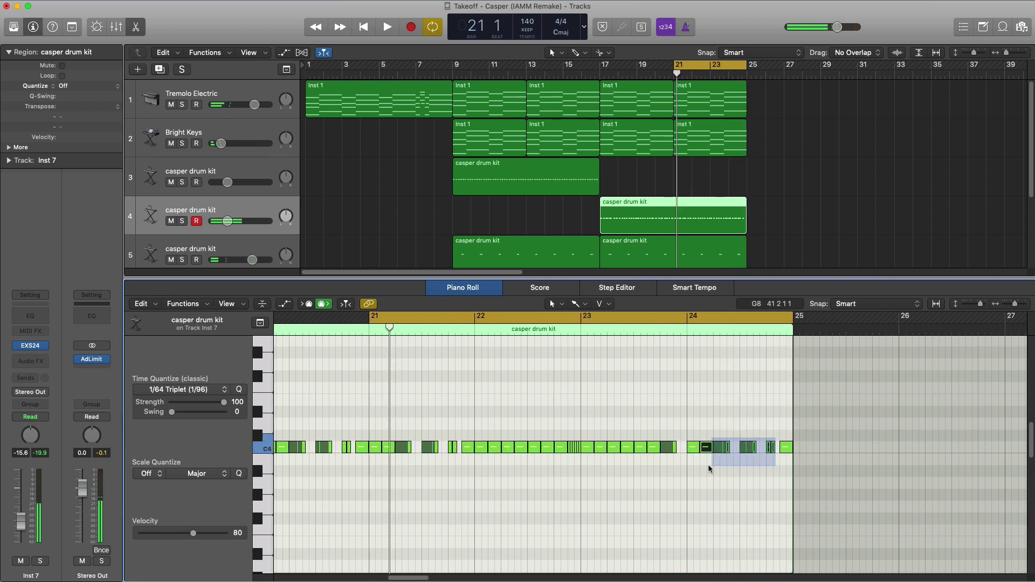
{"action": "key", "text": "Delete"}
{"action": "left_click_drag", "start_coordinate": [712, 467], "coordinate": [726, 448]}
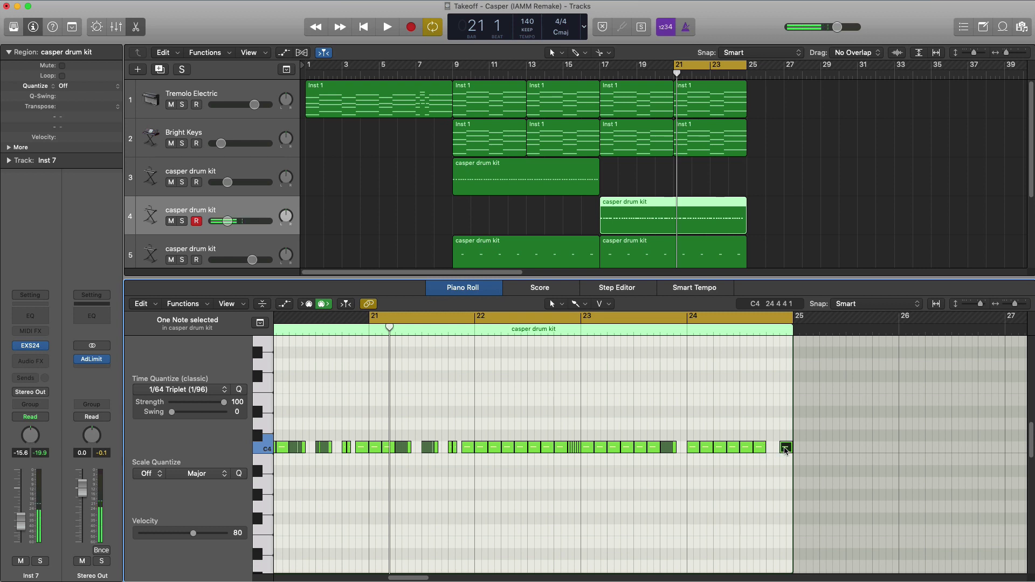
{"action": "key", "text": "space"}
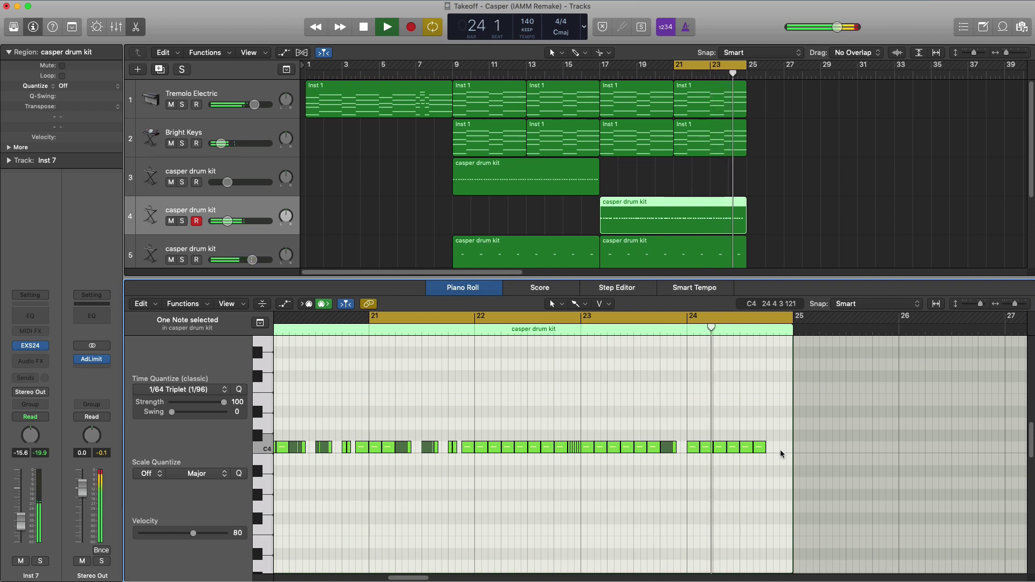
{"action": "key", "text": "space"}
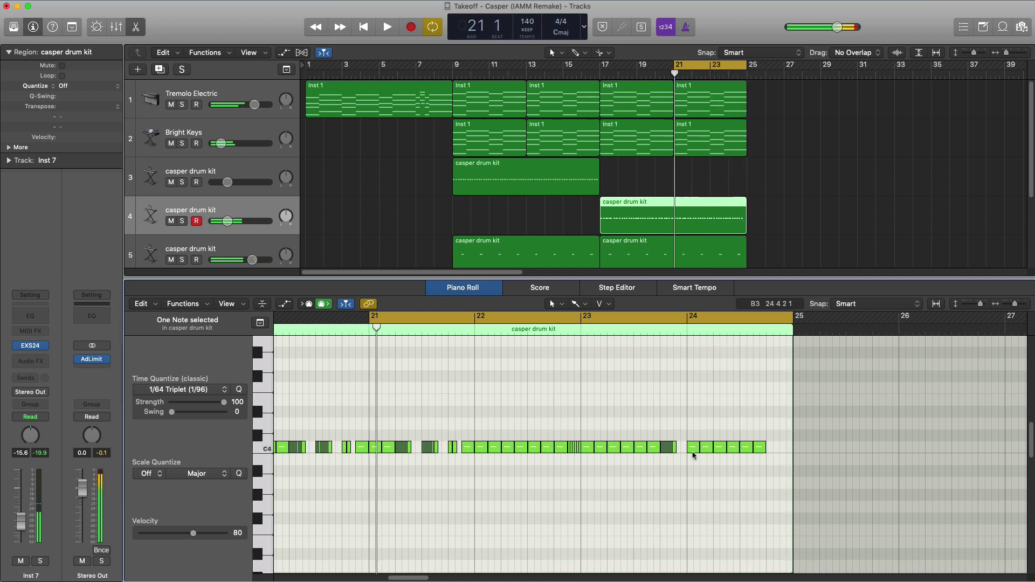
Try a 1/32 Note C4 hi-hat roll across the first half of beat 4 in bar 24
{"action": "left_click", "coordinate": [184, 390]}
{"action": "left_click", "coordinate": [190, 466]}
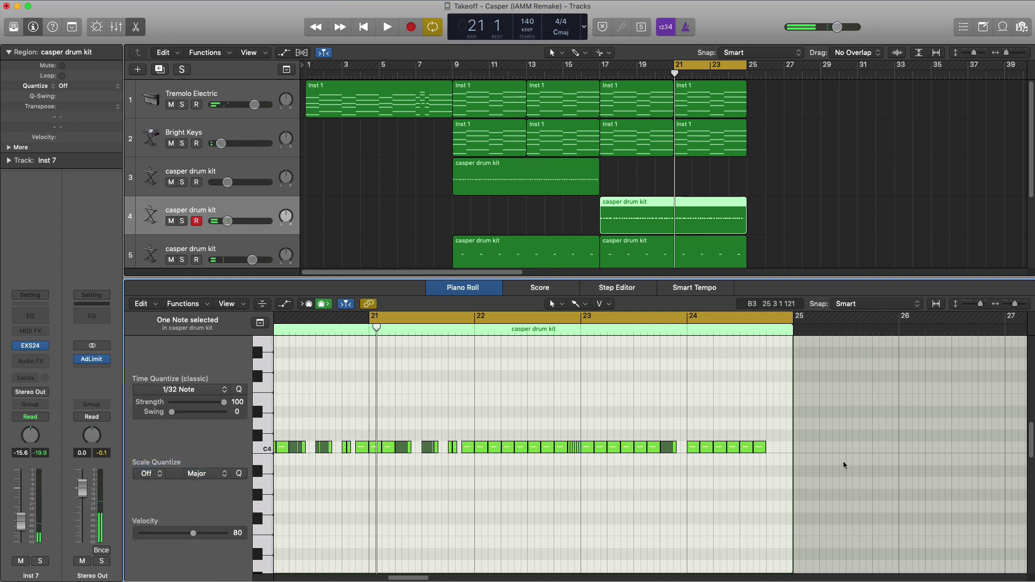
{"action": "scroll", "coordinate": [774, 455], "scroll_direction": "up", "scroll_amount": 5}
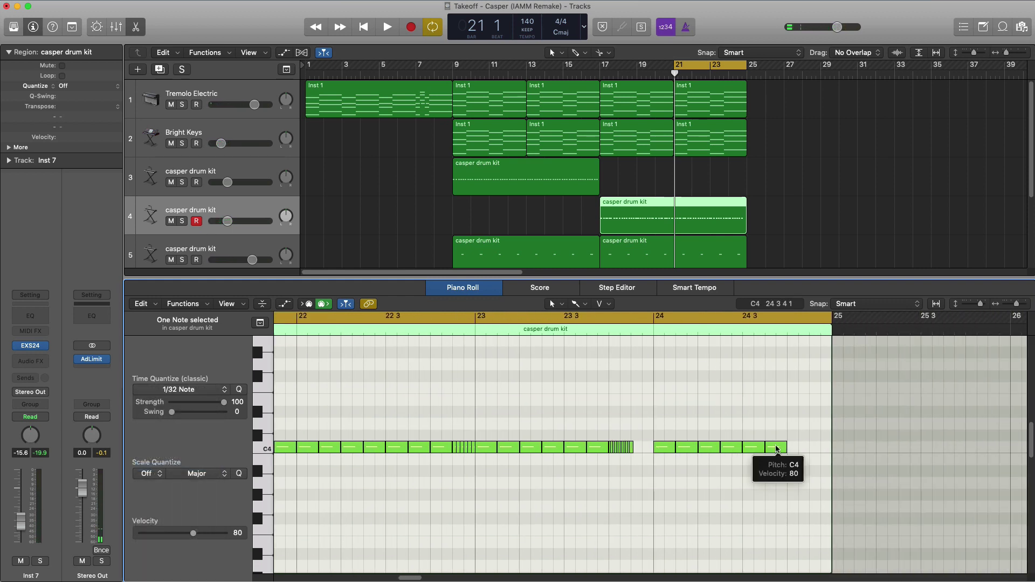
{"action": "left_click", "coordinate": [791, 448]}
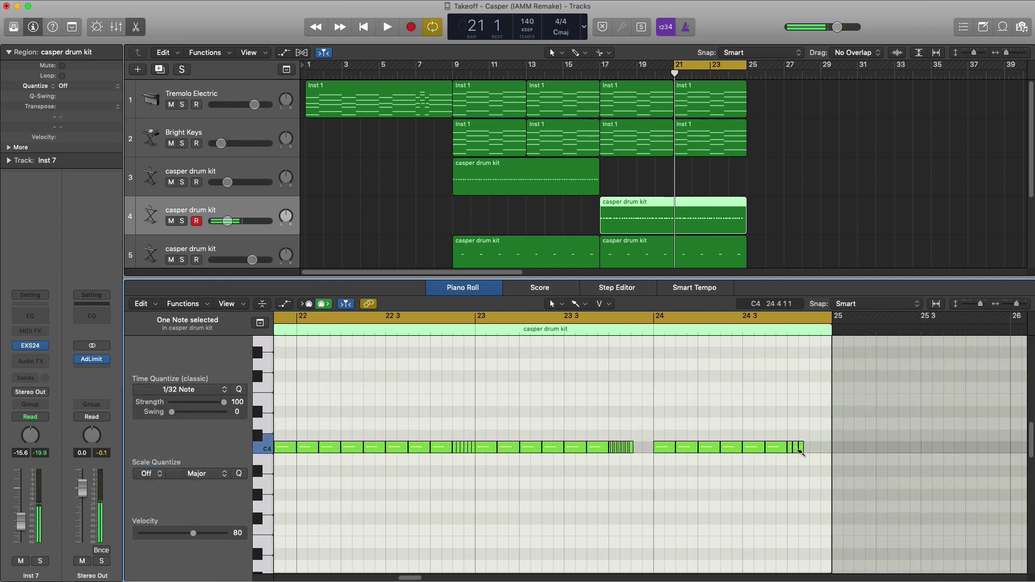
{"action": "left_click", "coordinate": [807, 450]}
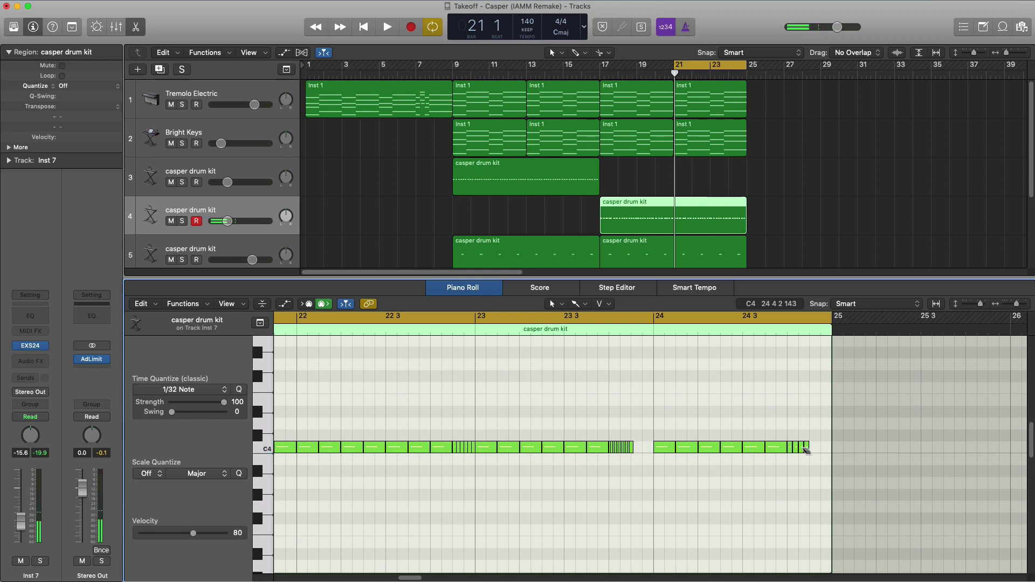
Brush short 1/64 Triplet C4 rolls on the first and third sixteenths of beat 4 in bar 24, then audition the pattern
{"action": "left_click", "coordinate": [183, 390]}
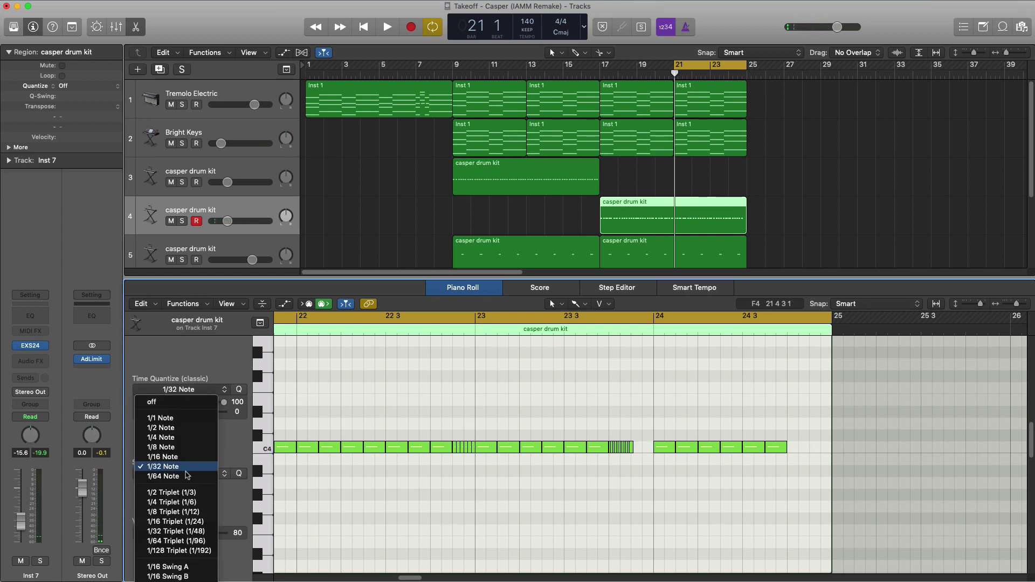
{"action": "left_click", "coordinate": [161, 465]}
{"action": "left_click", "coordinate": [169, 391]}
{"action": "left_click", "coordinate": [178, 541]}
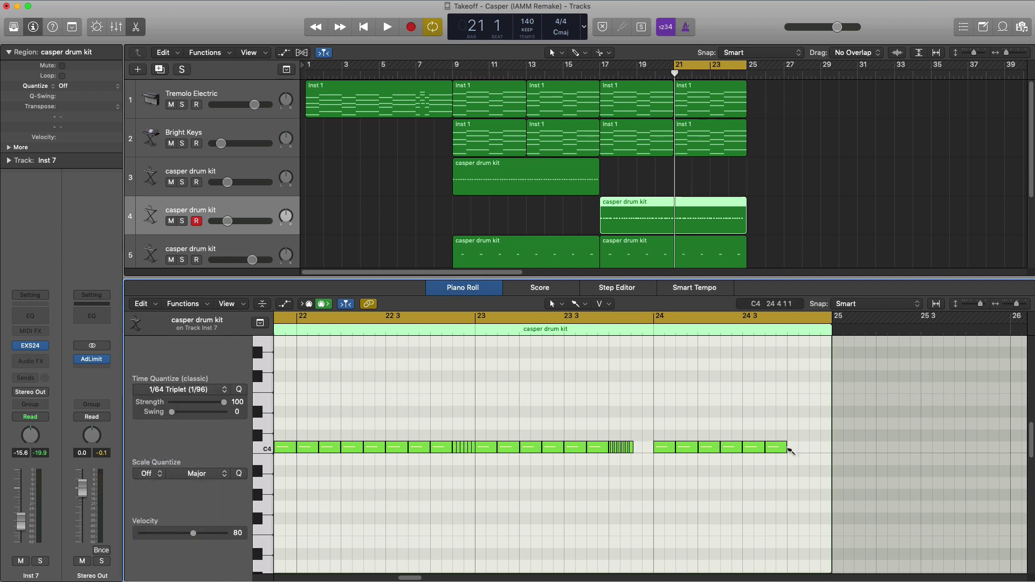
{"action": "left_click_drag", "start_coordinate": [789, 449], "coordinate": [817, 454]}
{"action": "key", "text": "space"}
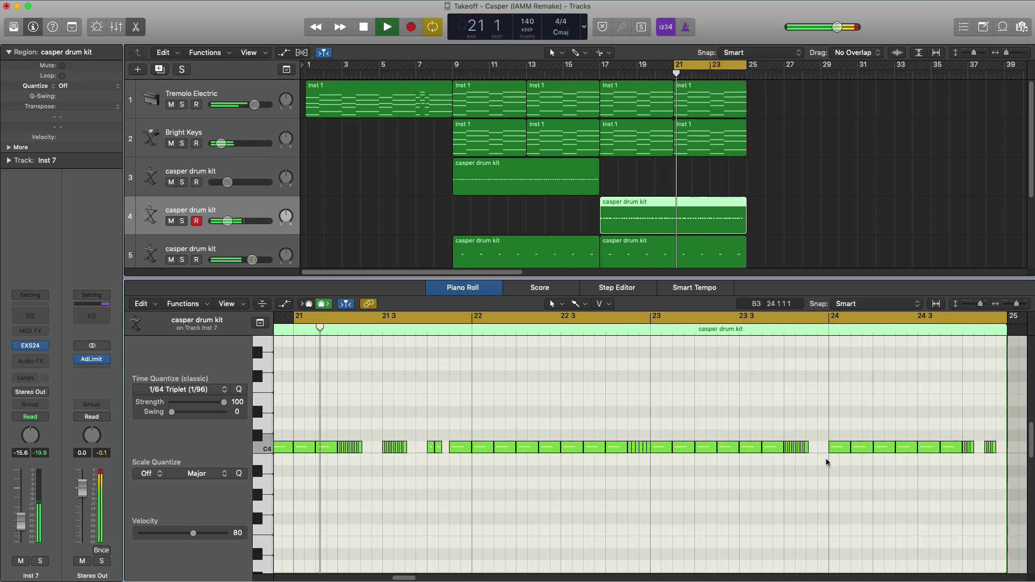
{"action": "key", "text": "space"}
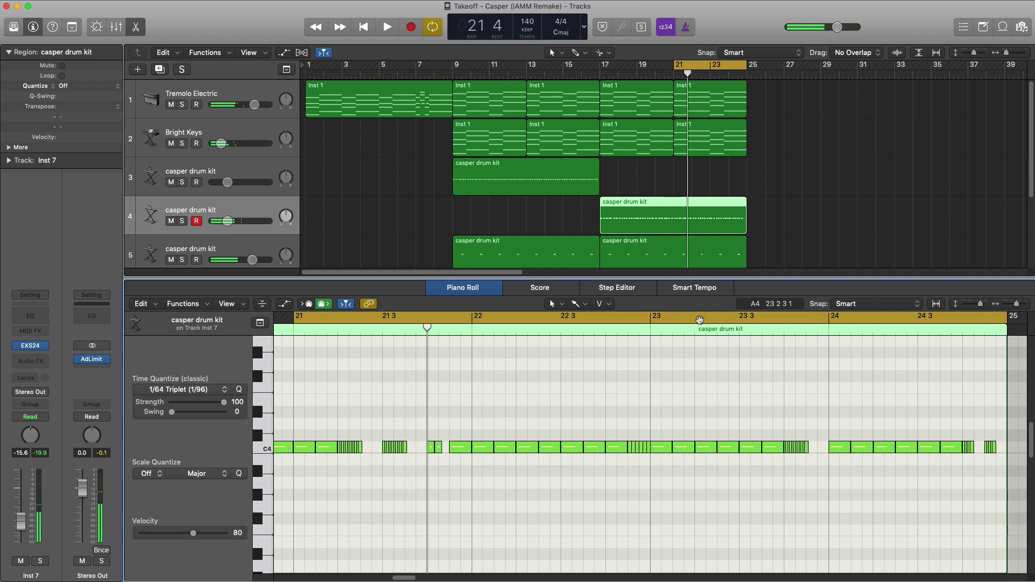
Close the note editor, duplicate the selected casper drum kit track, and create an empty region on it from bar 17 to bar 25
{"action": "key", "text": "e"}
{"action": "key", "text": "super+Left"}
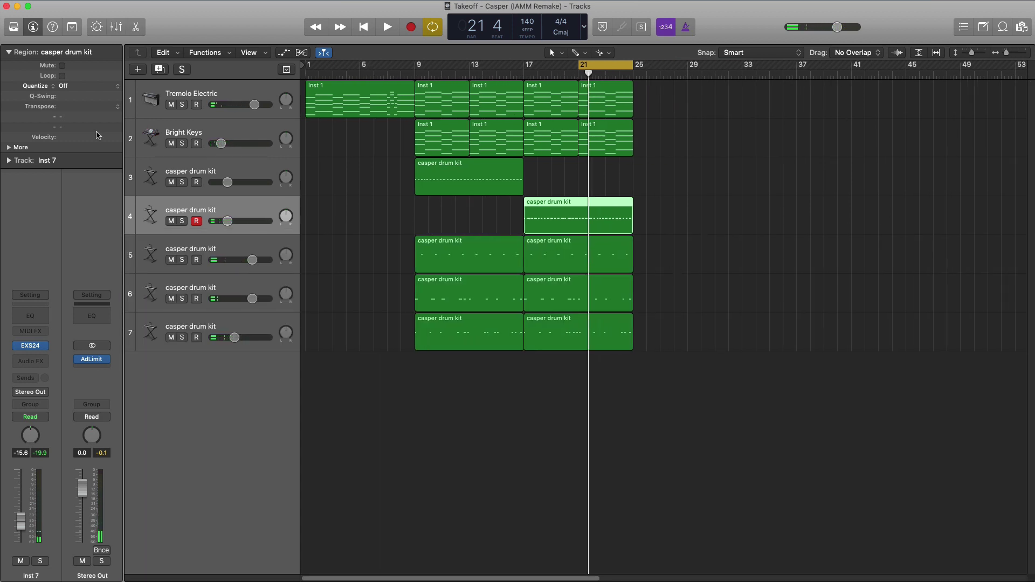
{"action": "left_click", "coordinate": [163, 72]}
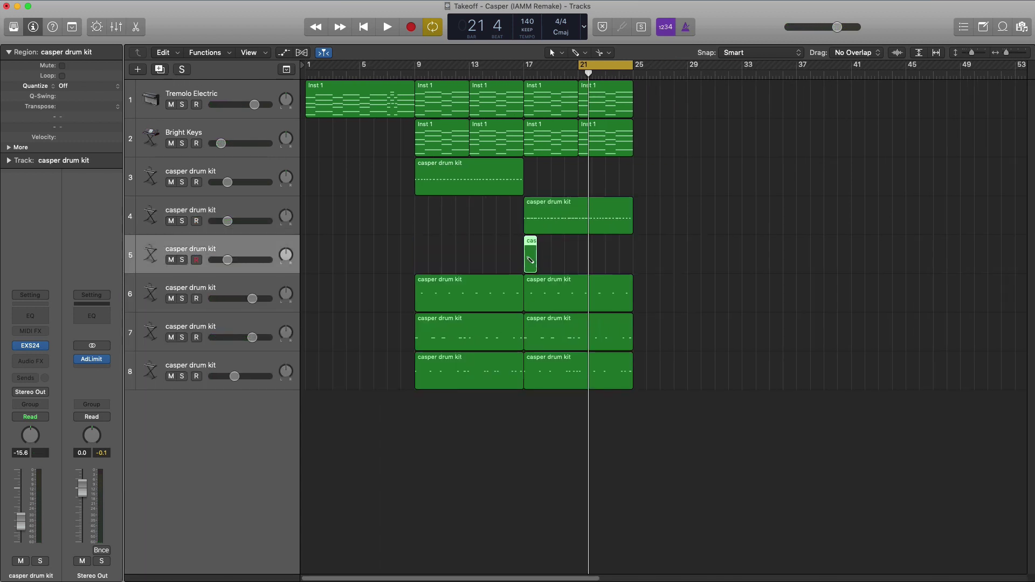
{"action": "left_click_drag", "start_coordinate": [534, 263], "coordinate": [633, 264]}
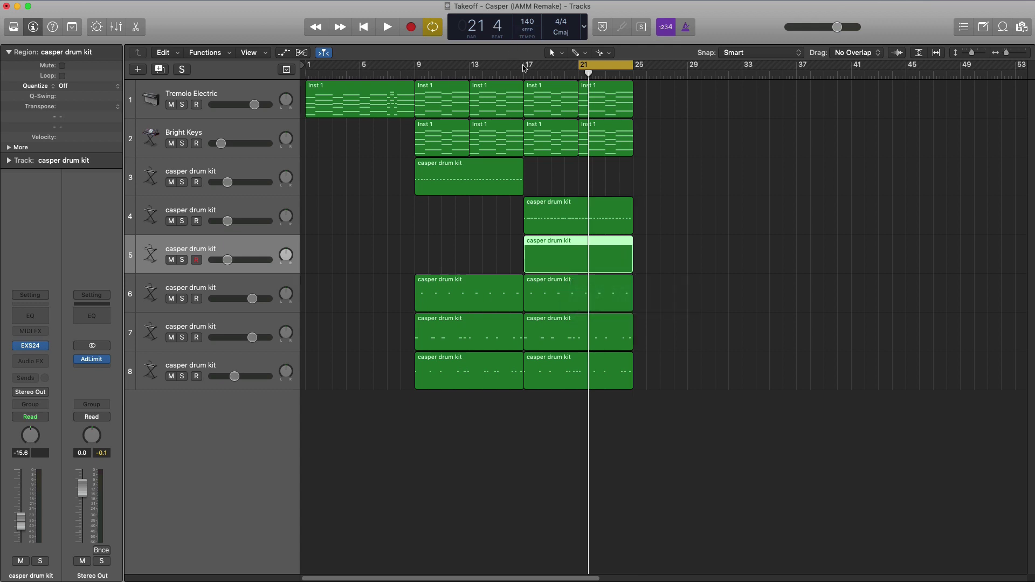
Set the cycle to bars 17–25, open the new empty region for note editing, and audition the section
{"action": "left_click_drag", "start_coordinate": [525, 67], "coordinate": [632, 65]}
{"action": "double_click", "coordinate": [593, 258]}
{"action": "key", "text": "space"}
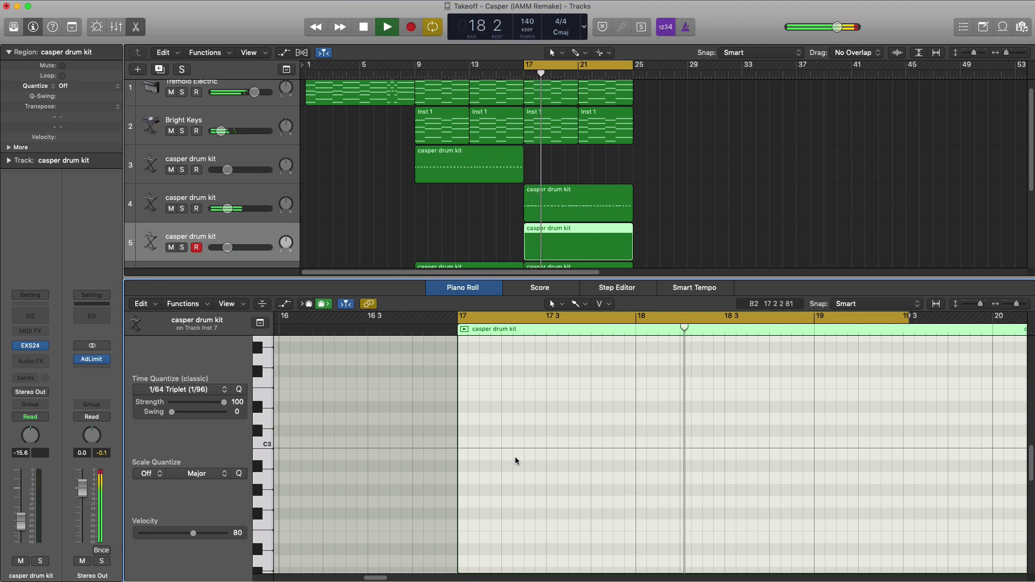
{"action": "scroll", "coordinate": [516, 458], "scroll_direction": "up", "scroll_amount": 5}
{"action": "scroll", "coordinate": [517, 458], "scroll_direction": "up", "scroll_amount": 5}
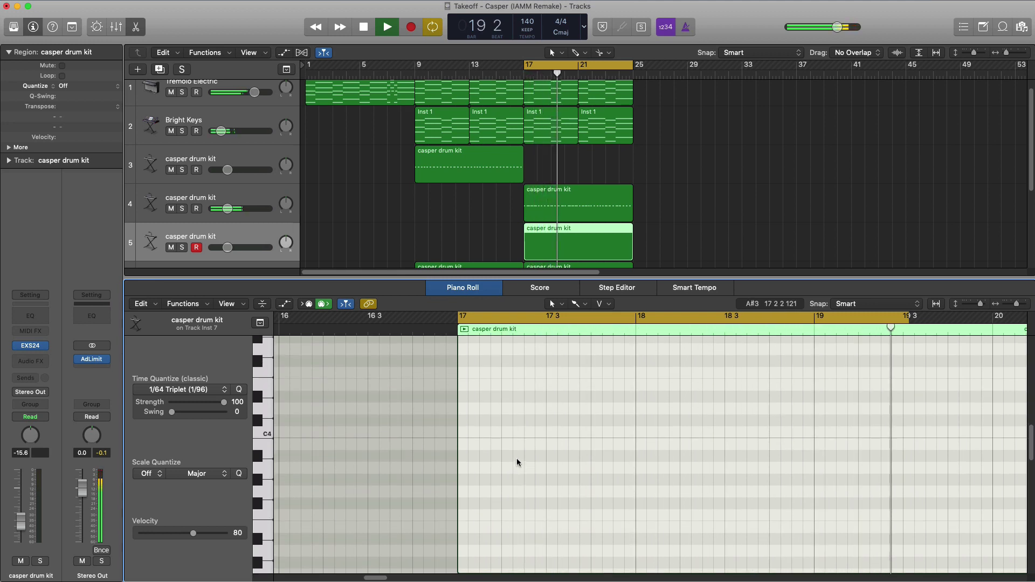
{"action": "key", "text": "space"}
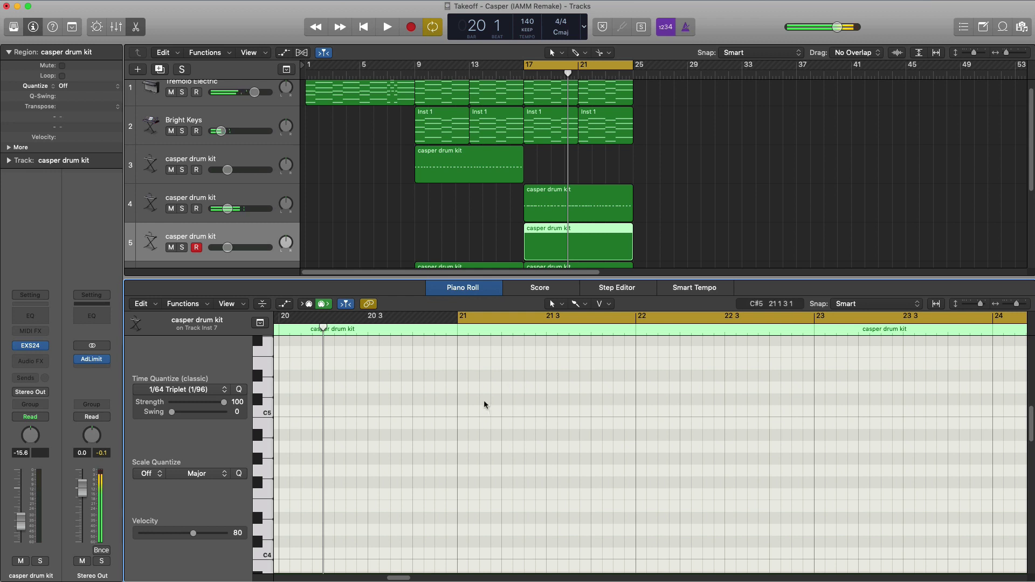
{"action": "key", "text": "super+Left"}
{"action": "key", "text": "super+Left"}
{"action": "key", "text": "c"}
{"action": "key", "text": "super+Right"}
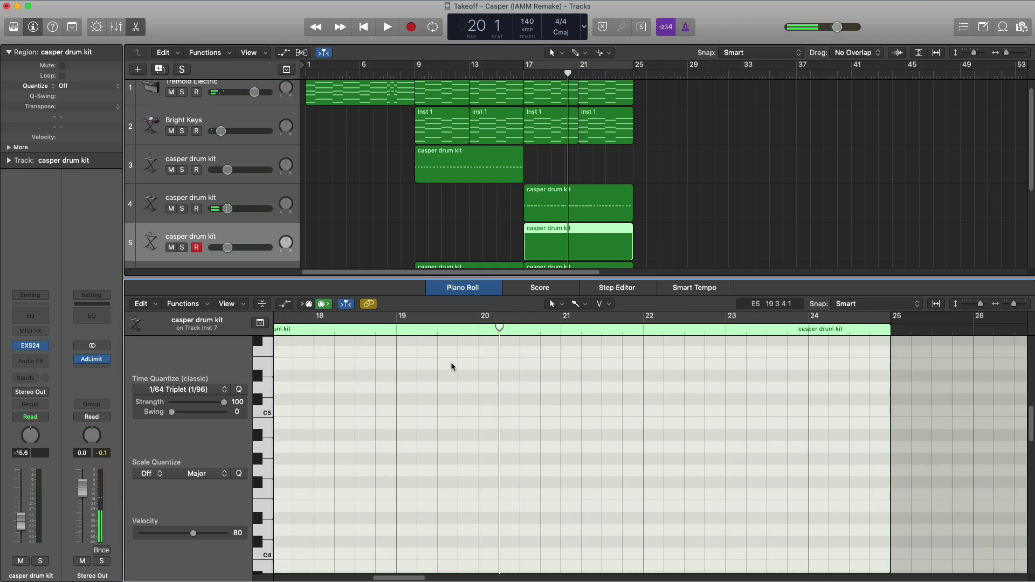
{"action": "scroll", "coordinate": [452, 366], "scroll_direction": "left", "scroll_amount": 3}
{"action": "left_click_drag", "start_coordinate": [444, 338], "coordinate": [449, 321]}
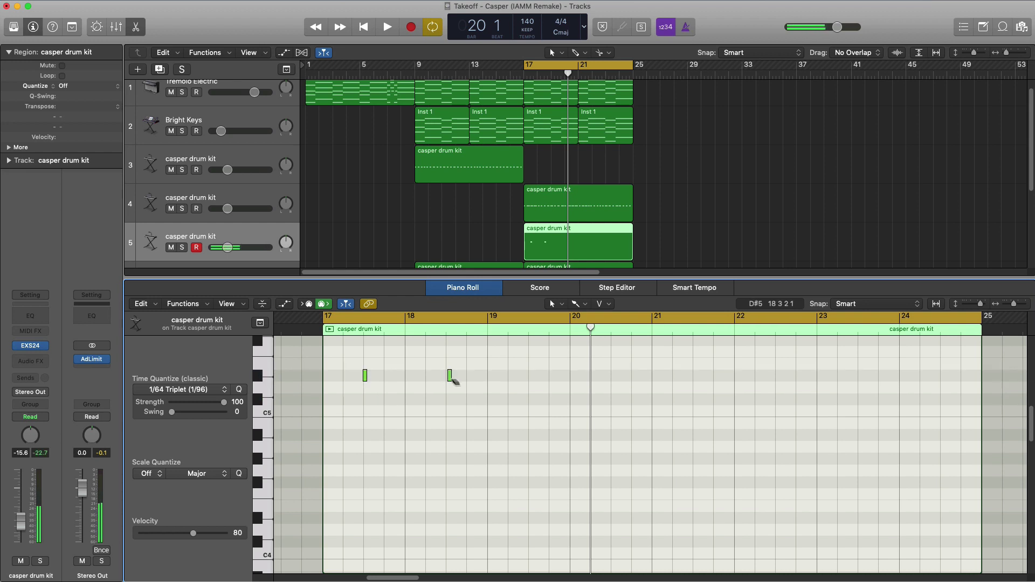
With the Pencil Tool, add D#5 notes on beat 3 of each bar from 17 to 24 in drum track 5's region
{"action": "left_click", "coordinate": [576, 304]}
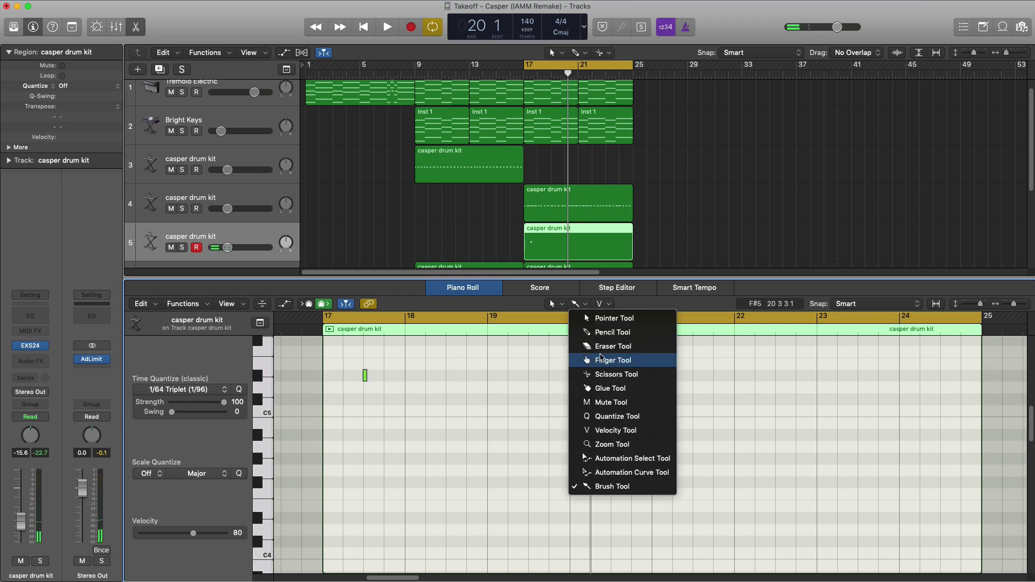
{"action": "left_click", "coordinate": [604, 333]}
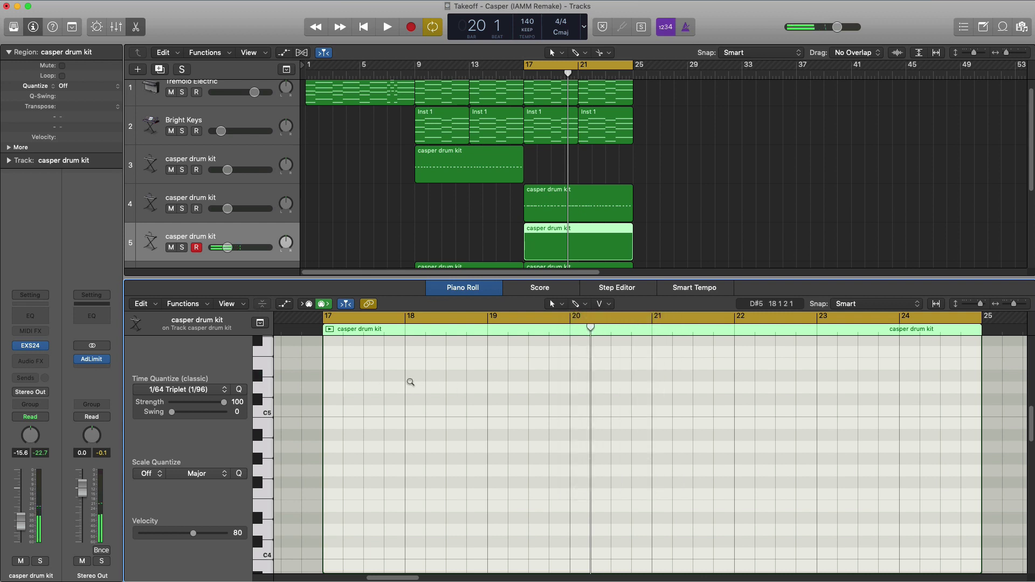
{"action": "left_click", "coordinate": [411, 382], "text": "ctrl+alt"}
{"action": "left_click", "coordinate": [401, 381], "text": "ctrl+alt"}
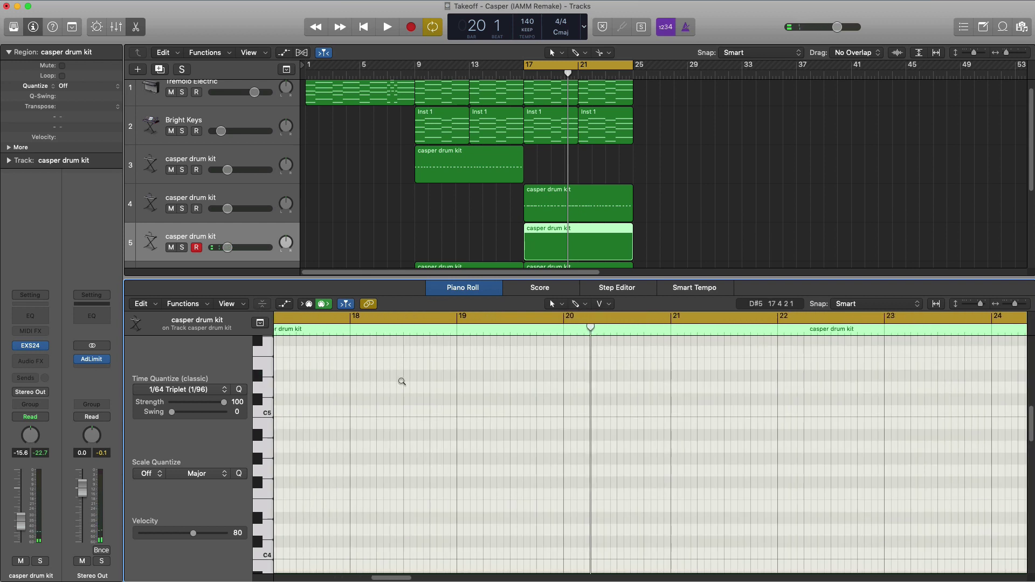
{"action": "left_click", "coordinate": [364, 378]}
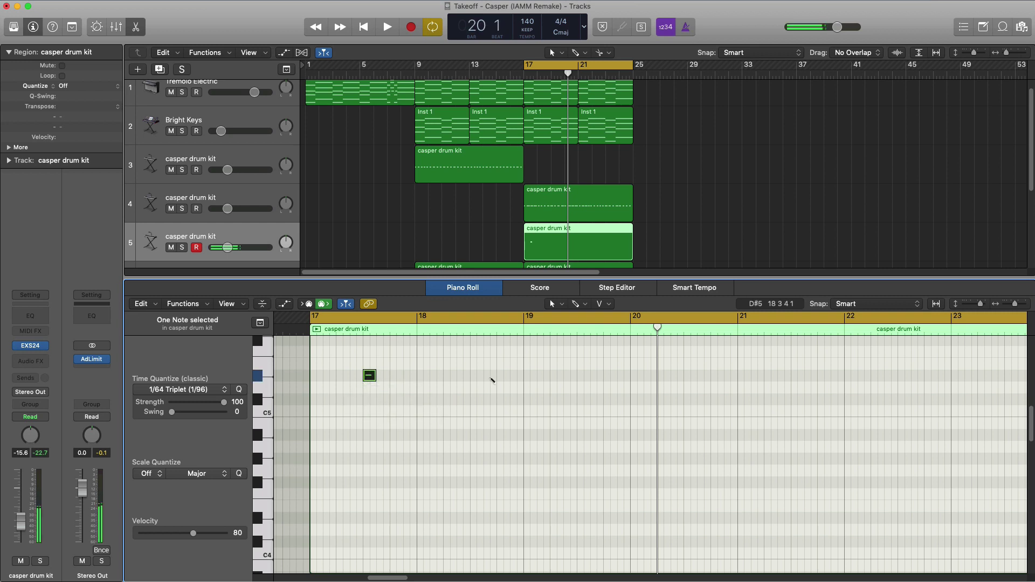
{"action": "left_click", "coordinate": [472, 377]}
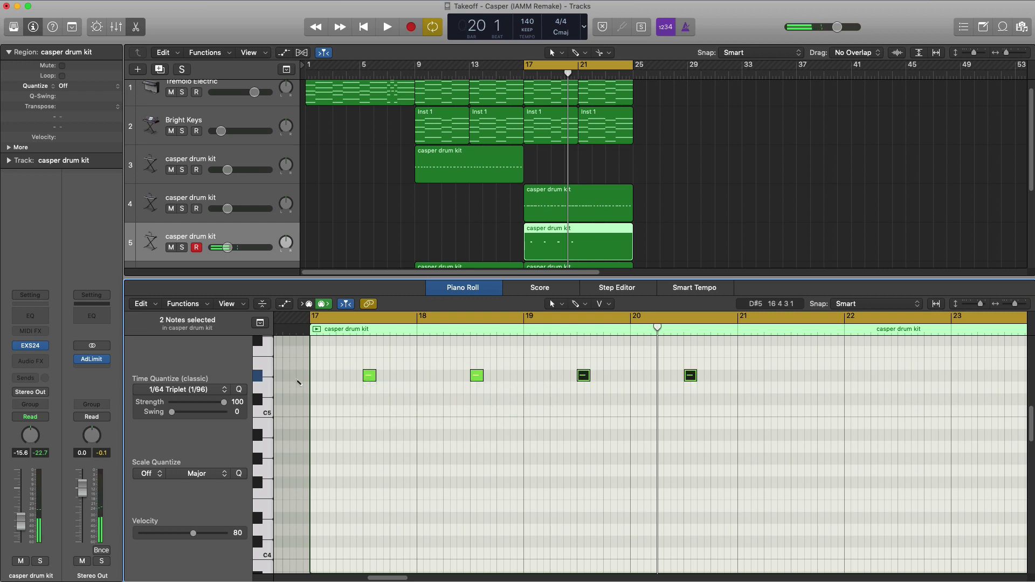
Raise the volumes of drum tracks 4 and 5 and the Tremolo Electric track during playback, with track 5 at -5.1 dB
{"action": "key", "text": "space"}
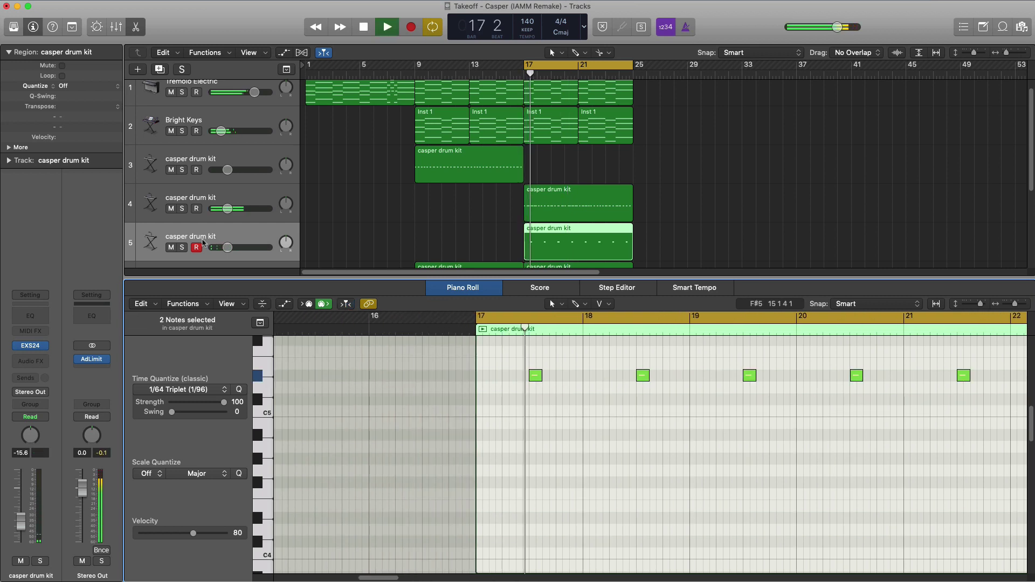
{"action": "left_click_drag", "start_coordinate": [227, 247], "coordinate": [242, 247]}
{"action": "left_click_drag", "start_coordinate": [227, 209], "coordinate": [238, 213]}
{"action": "key", "text": "space"}
{"action": "key", "text": "space"}
{"action": "mouse_move", "coordinate": [237, 213]}
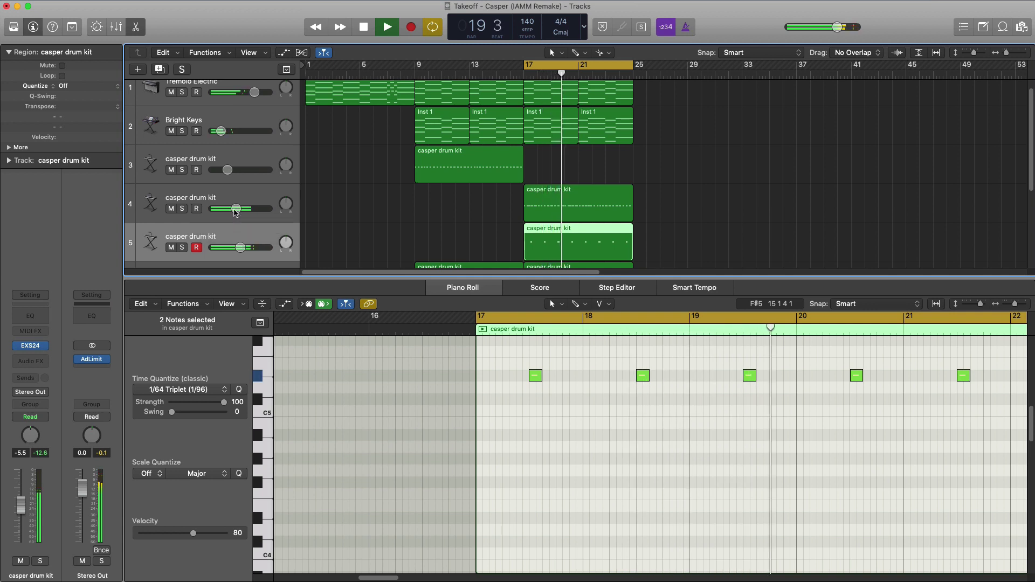
{"action": "left_click_drag", "start_coordinate": [240, 252], "coordinate": [241, 251]}
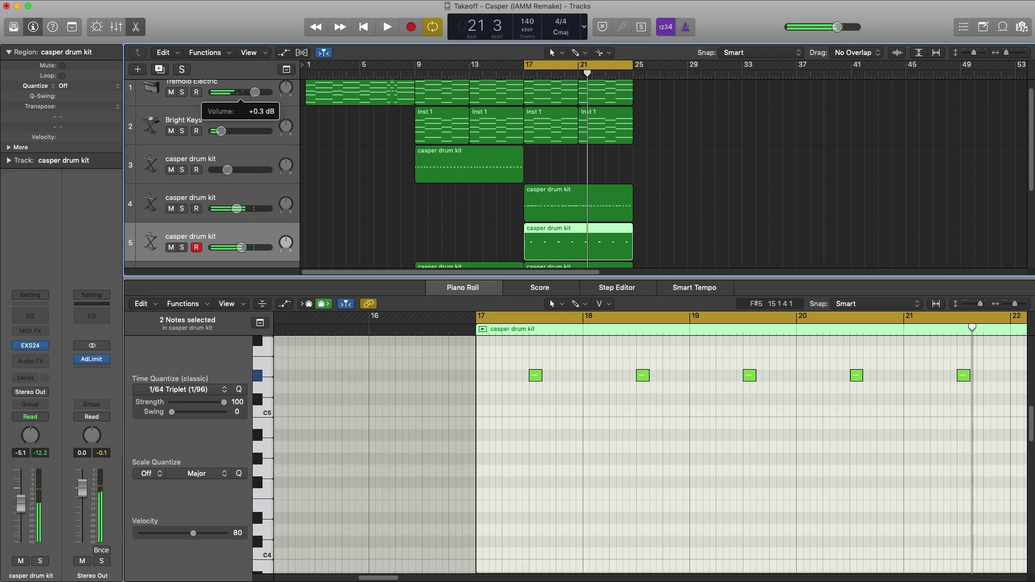
{"action": "key", "text": "space"}
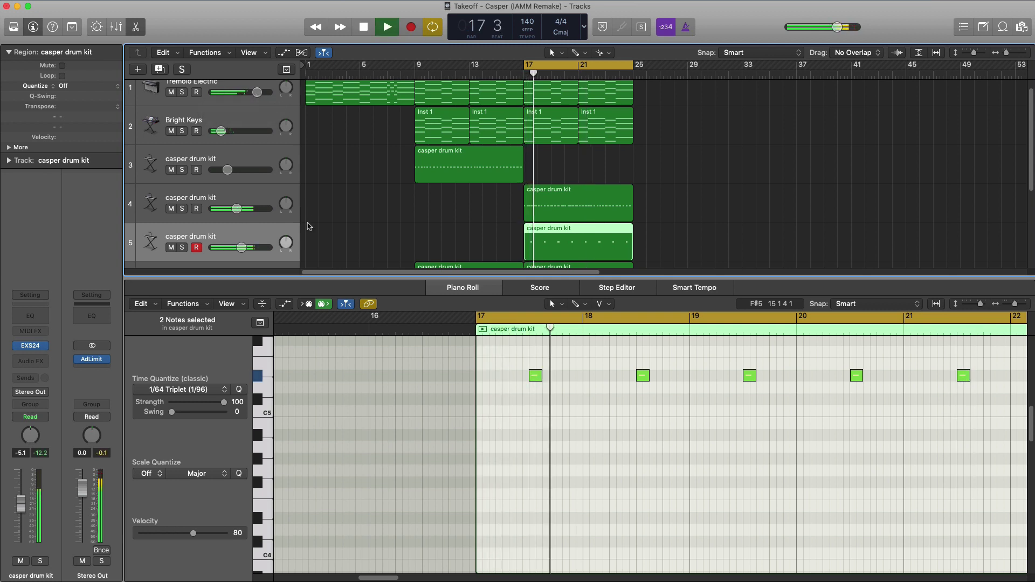
Duplicate drum track 5 and draw an empty eight-bar region starting at bar 17 on the new track 6
{"action": "key", "text": "e"}
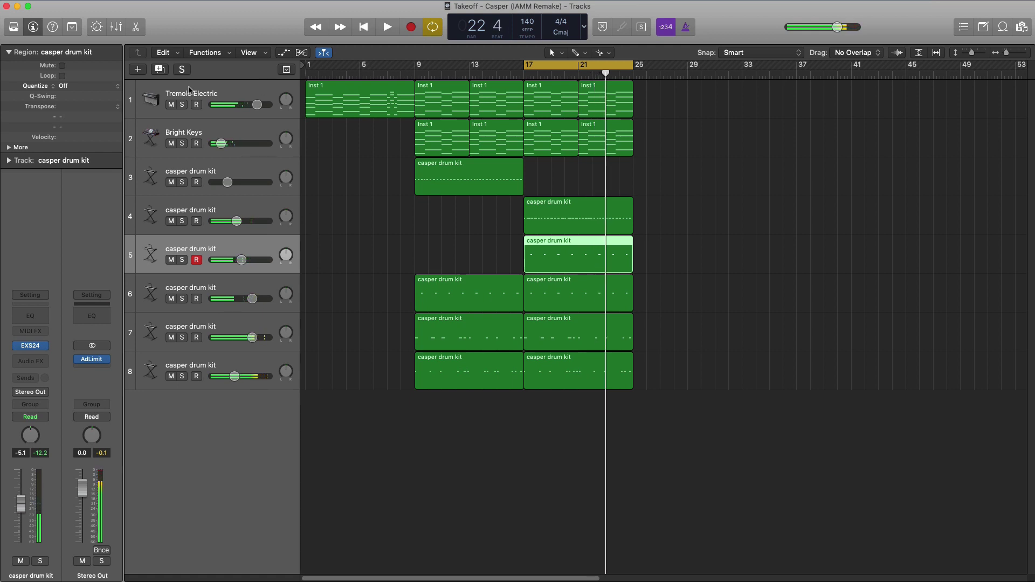
{"action": "left_click", "coordinate": [161, 72]}
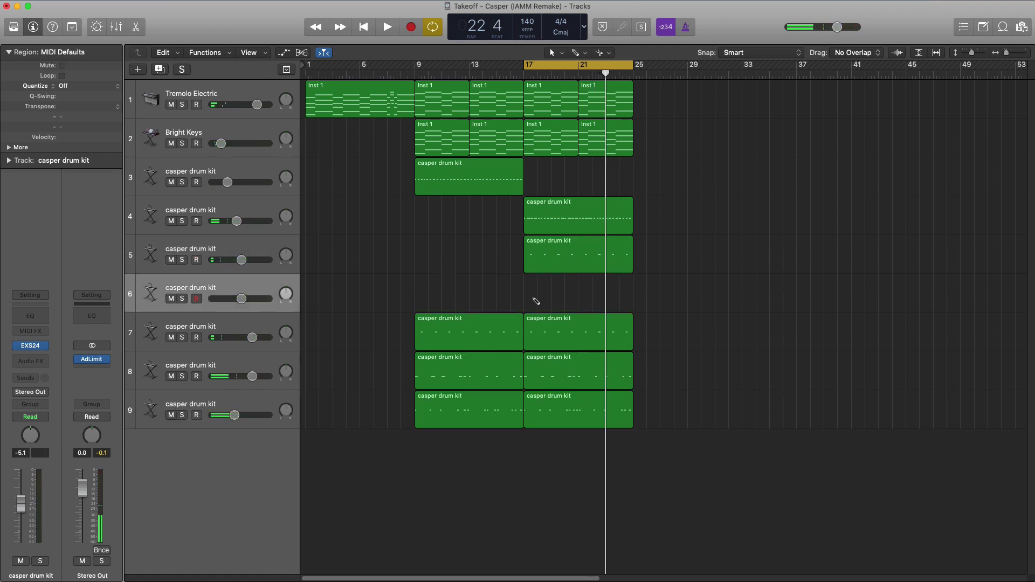
{"action": "left_click_drag", "start_coordinate": [532, 300], "coordinate": [632, 298]}
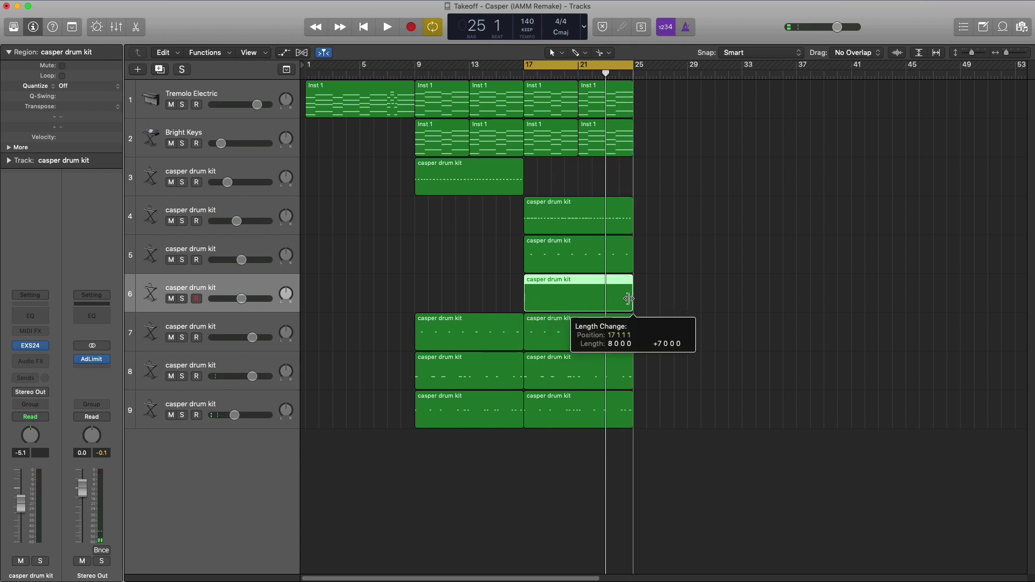
Add F#5 notes at positions 17 4 3, 18 1 3 and 20 1 3 in track 6's region
{"action": "double_click", "coordinate": [620, 296]}
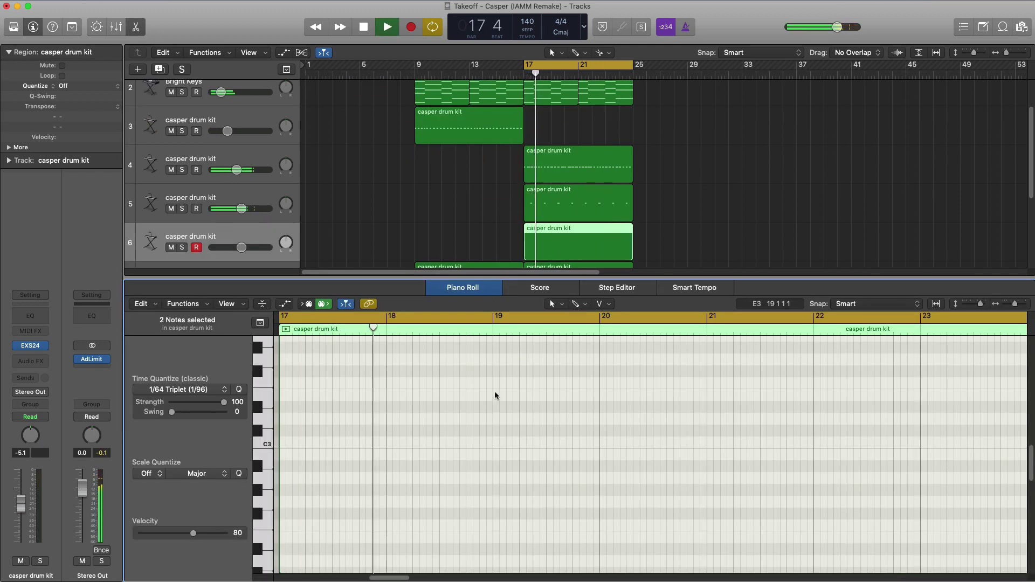
{"action": "scroll", "coordinate": [432, 405], "scroll_direction": "up", "scroll_amount": 3}
{"action": "scroll", "coordinate": [432, 405], "scroll_direction": "up", "scroll_amount": 5}
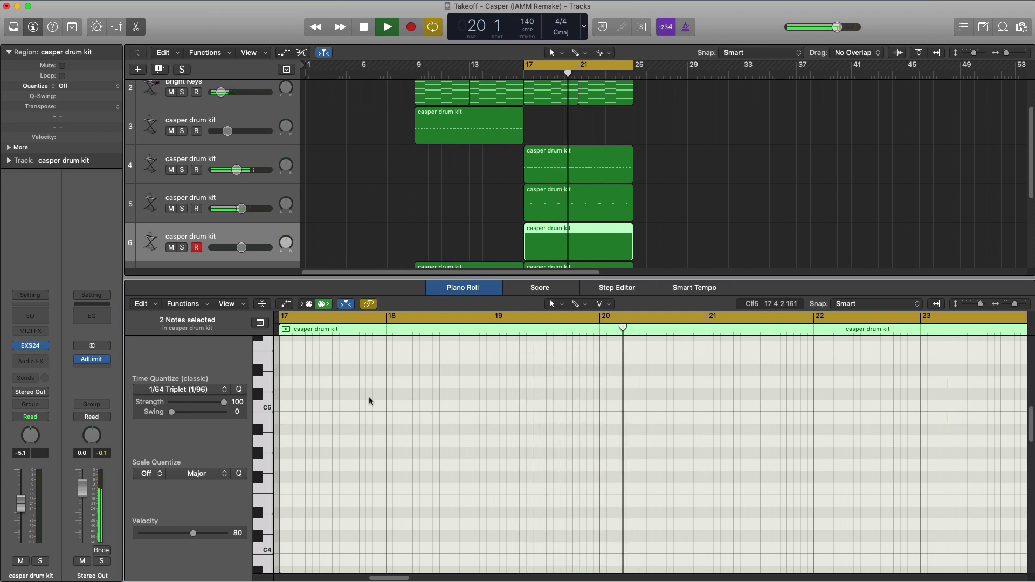
{"action": "scroll", "coordinate": [369, 399], "scroll_direction": "up", "scroll_amount": 1}
{"action": "scroll", "coordinate": [370, 397], "scroll_direction": "up", "scroll_amount": 1}
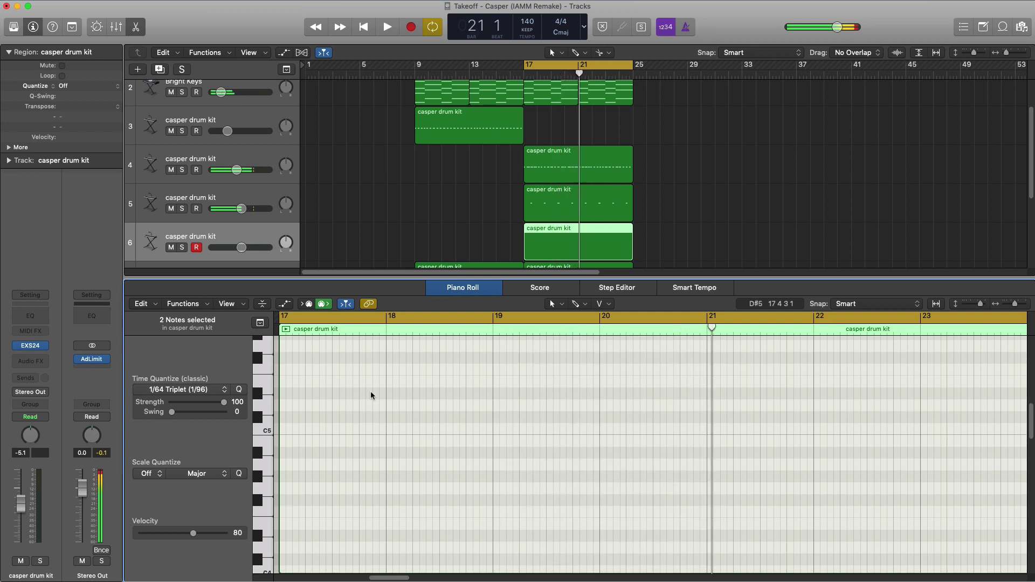
{"action": "left_click", "coordinate": [377, 357], "text": "super"}
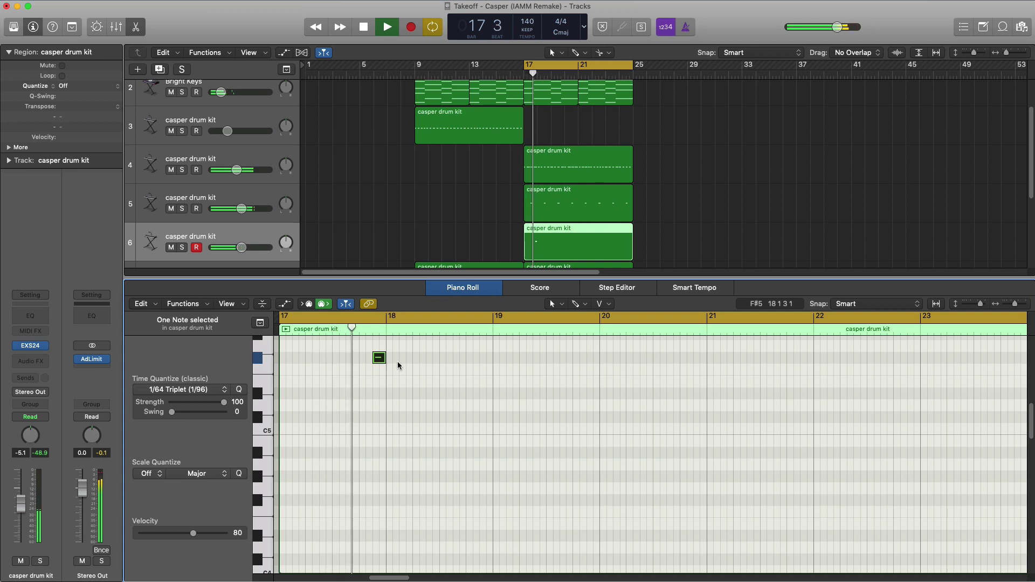
{"action": "left_click", "coordinate": [403, 358], "text": "super"}
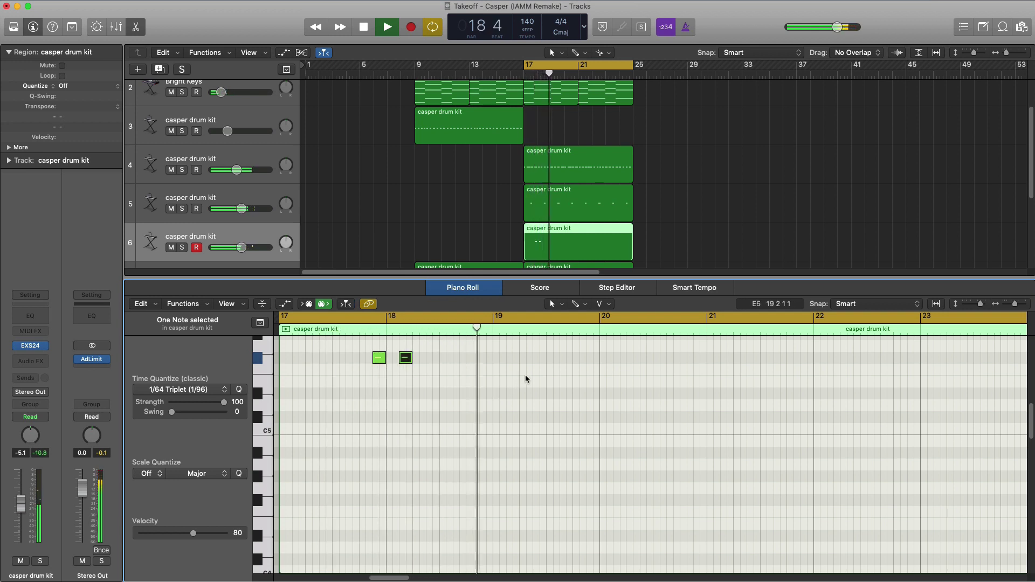
{"action": "left_click", "coordinate": [617, 358], "text": "super"}
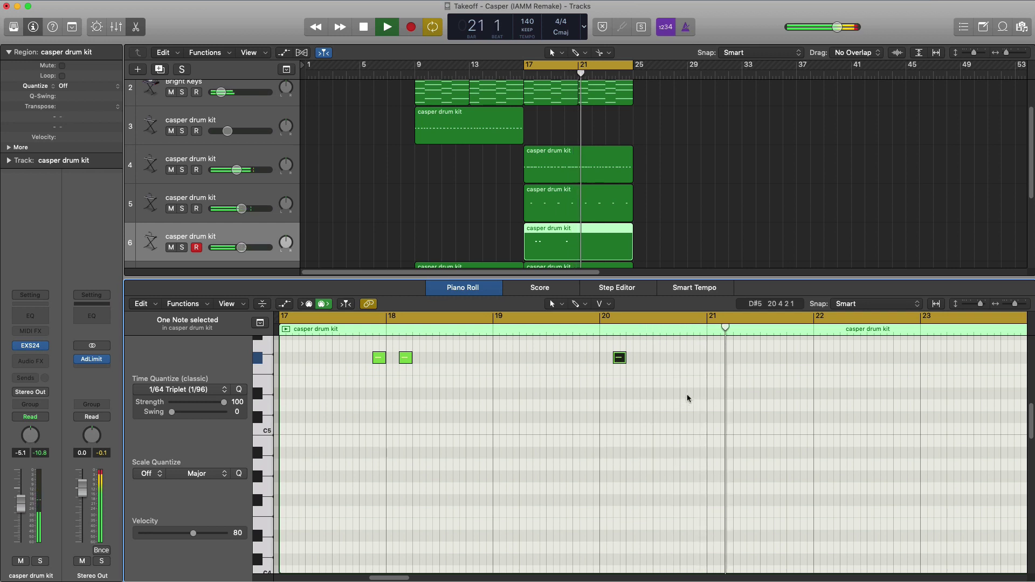
Copy the three F#5 notes four bars later, into bars 21 to 24, and play the pattern back
{"action": "key", "text": "space"}
{"action": "left_click_drag", "start_coordinate": [694, 394], "coordinate": [804, 391]}
{"action": "key", "text": "space"}
{"action": "key", "text": "super+Left"}
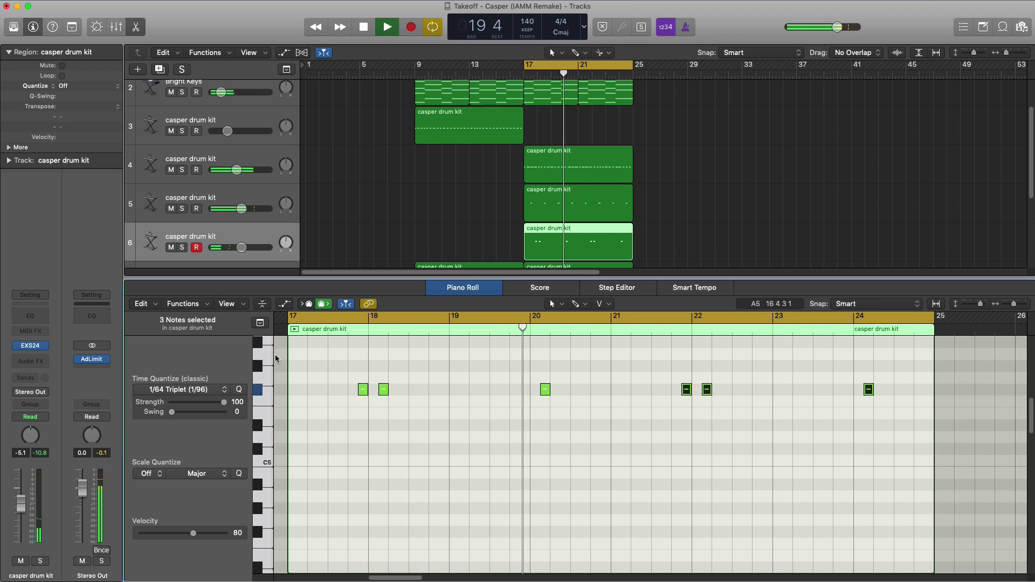
Set drum track 6's volume to -5.3 dB during playback, then close the note editor and stop playback
{"action": "left_click_drag", "start_coordinate": [241, 248], "coordinate": [241, 247]}
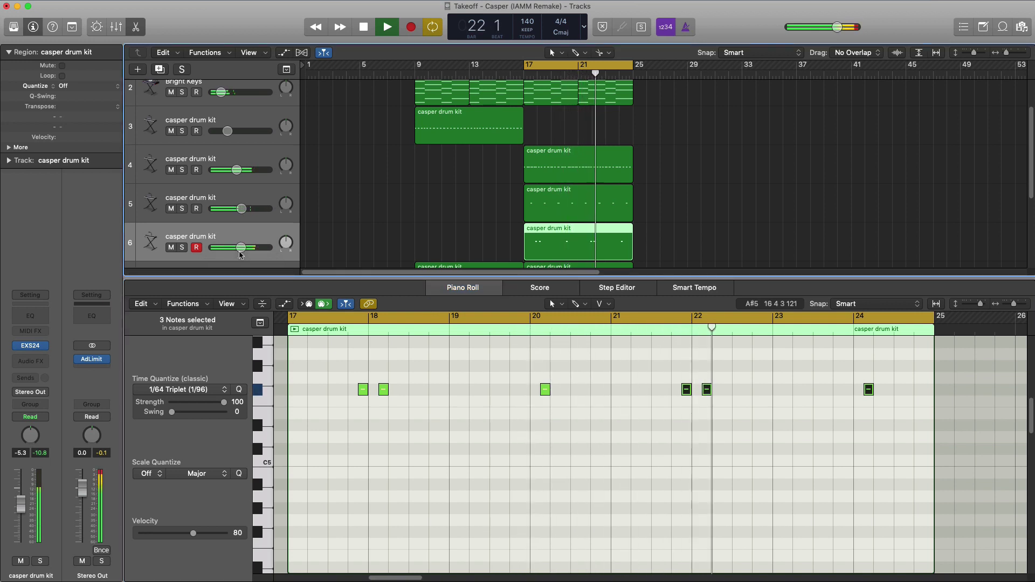
{"action": "key", "text": "e"}
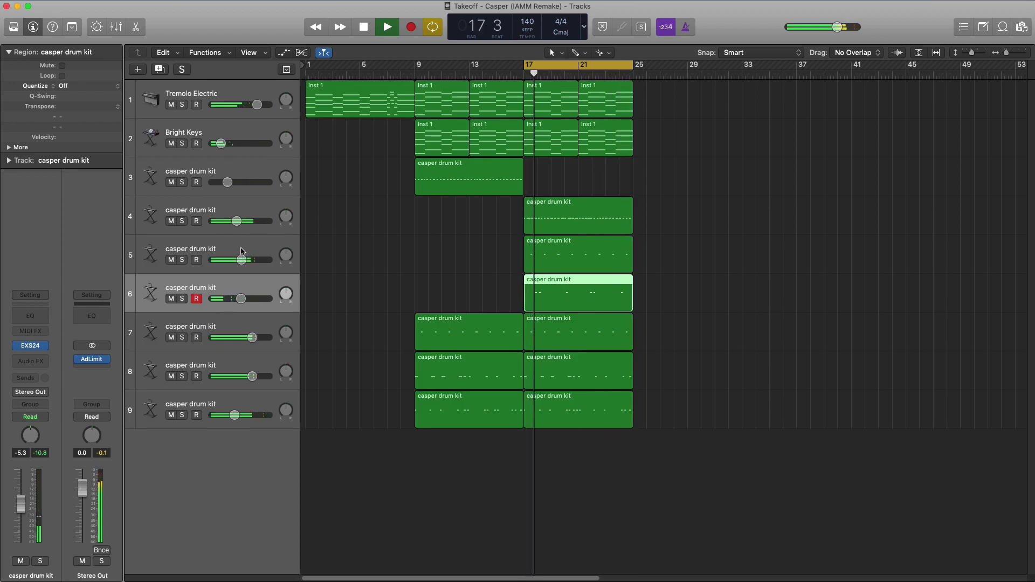
{"action": "key", "text": "space"}
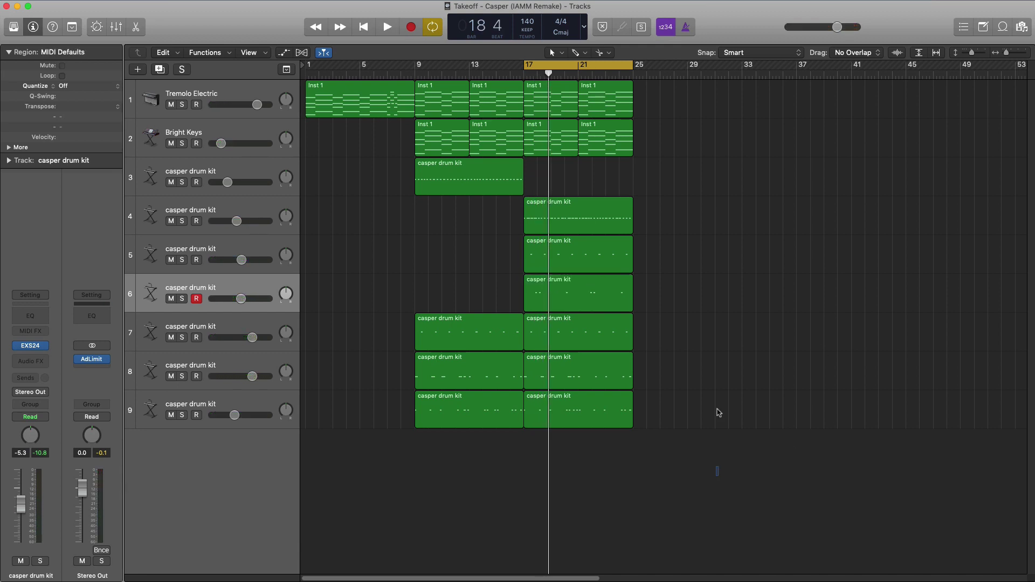
Repeat all regions from bars 17–24 at bar 25 and move the cycle range to bars 25–32
{"action": "left_click_drag", "start_coordinate": [717, 475], "coordinate": [525, 79]}
{"action": "key", "text": "super+r"}
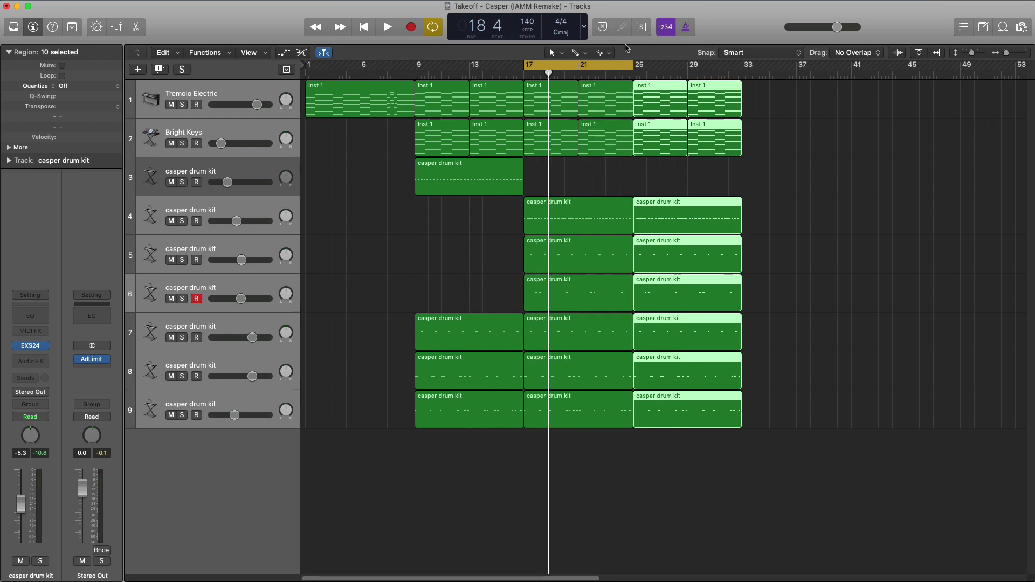
{"action": "left_click_drag", "start_coordinate": [610, 64], "coordinate": [720, 73]}
Add a new empty software instrument track below drum track 9
{"action": "left_click", "coordinate": [232, 433]}
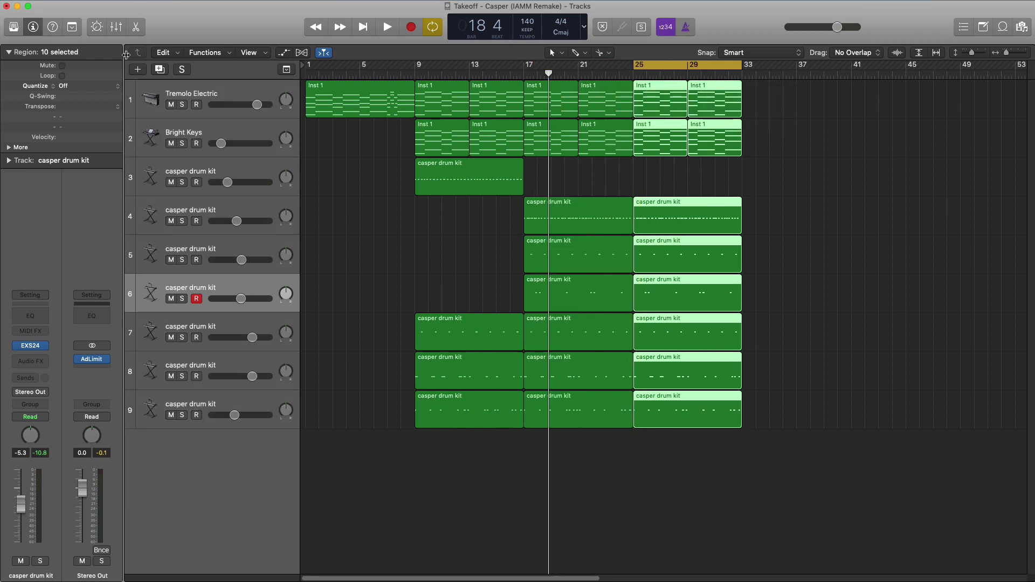
{"action": "double_click", "coordinate": [206, 483]}
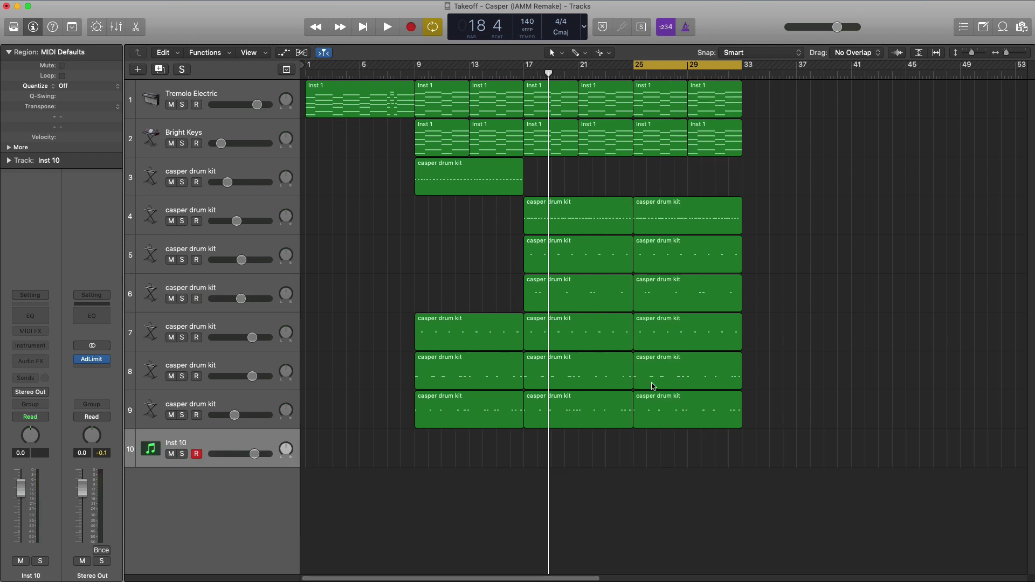
Audition drum track 8 in solo, turn solo off, and delete its region at bars 25–32
{"action": "left_click", "coordinate": [662, 381]}
{"action": "left_click", "coordinate": [181, 377]}
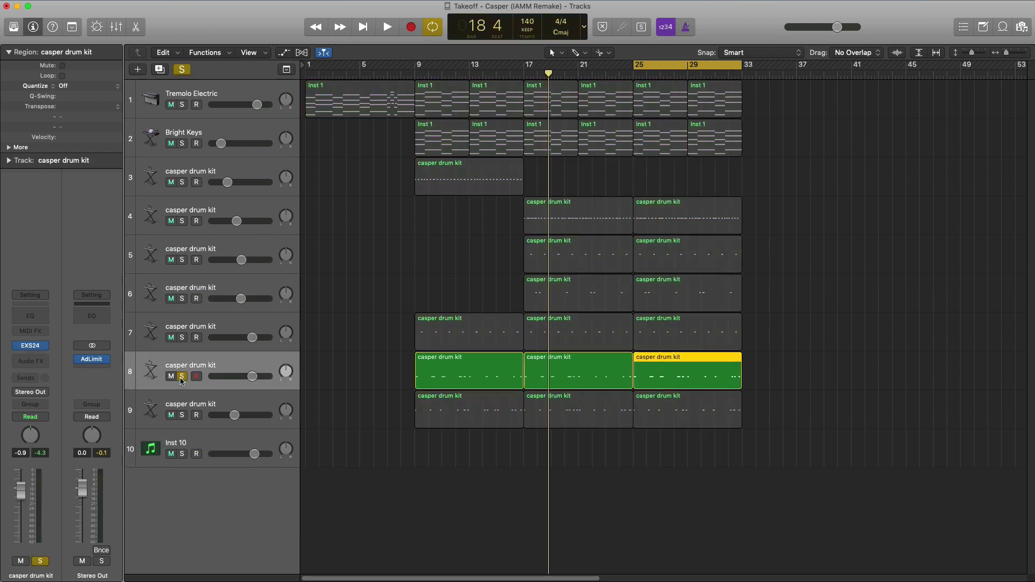
{"action": "key", "text": "space"}
{"action": "left_click", "coordinate": [182, 377]}
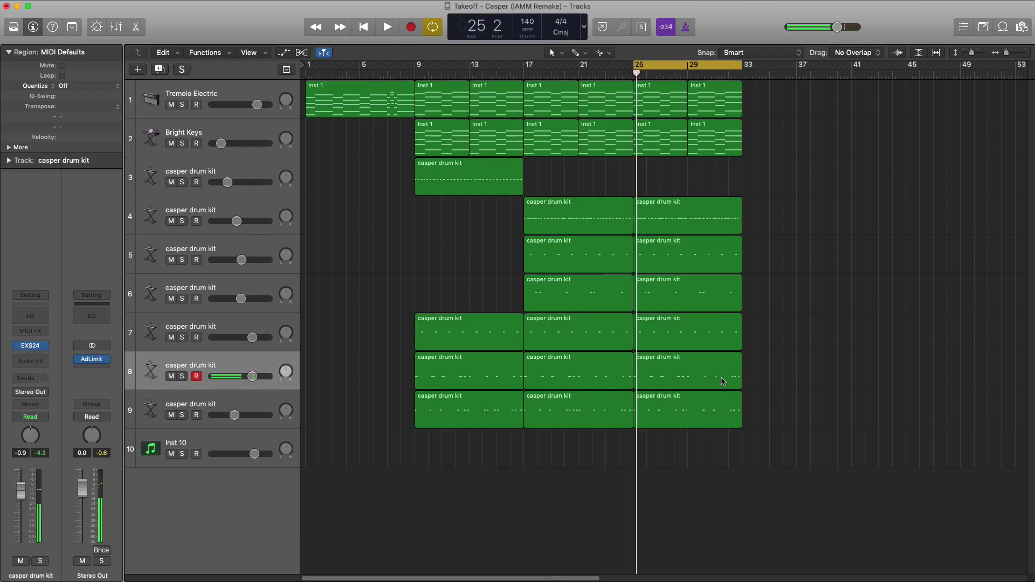
{"action": "key", "text": "Delete"}
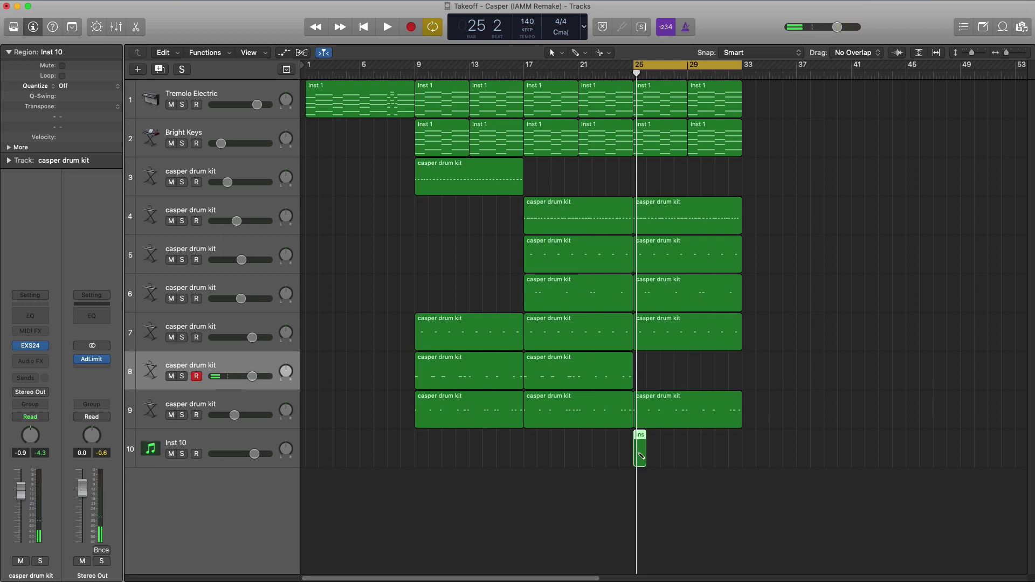
Draw an eight-bar region starting at bar 25 on the Inst 10 track and load the ES2 synthesizer on it
{"action": "left_click_drag", "start_coordinate": [642, 456], "coordinate": [742, 459]}
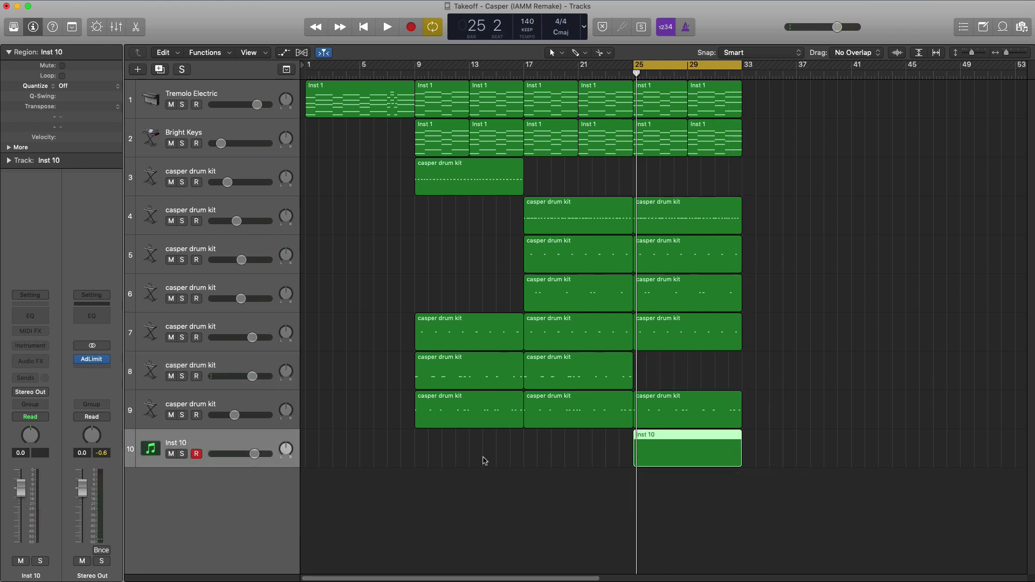
{"action": "left_click", "coordinate": [38, 343]}
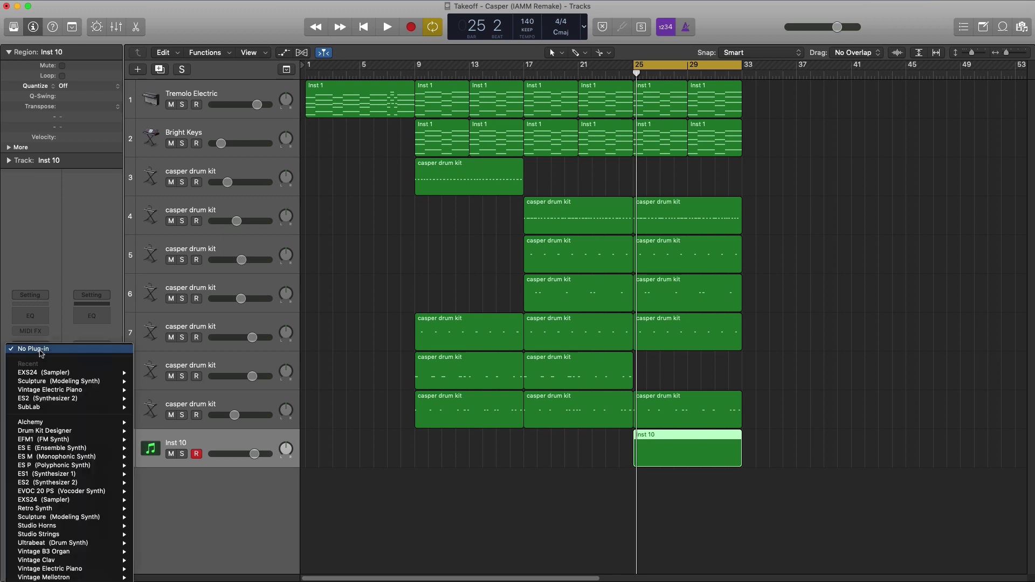
{"action": "mouse_move", "coordinate": [63, 402]}
{"action": "left_click", "coordinate": [156, 398]}
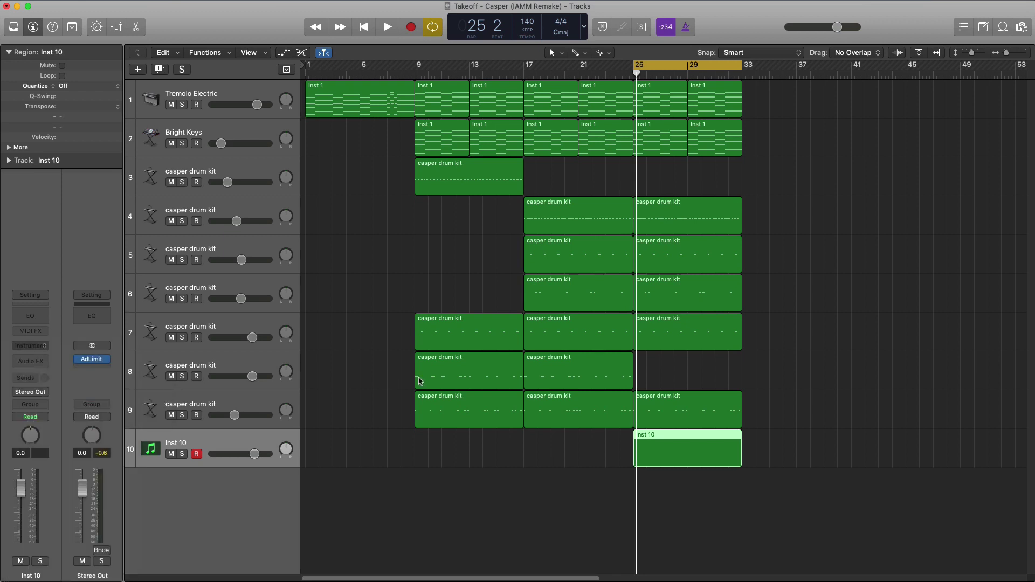
Load the "Drake Moog Bass" preset in ES2
{"action": "left_click", "coordinate": [136, 34]}
{"action": "scroll", "coordinate": [163, 367], "scroll_direction": "down", "scroll_amount": 5}
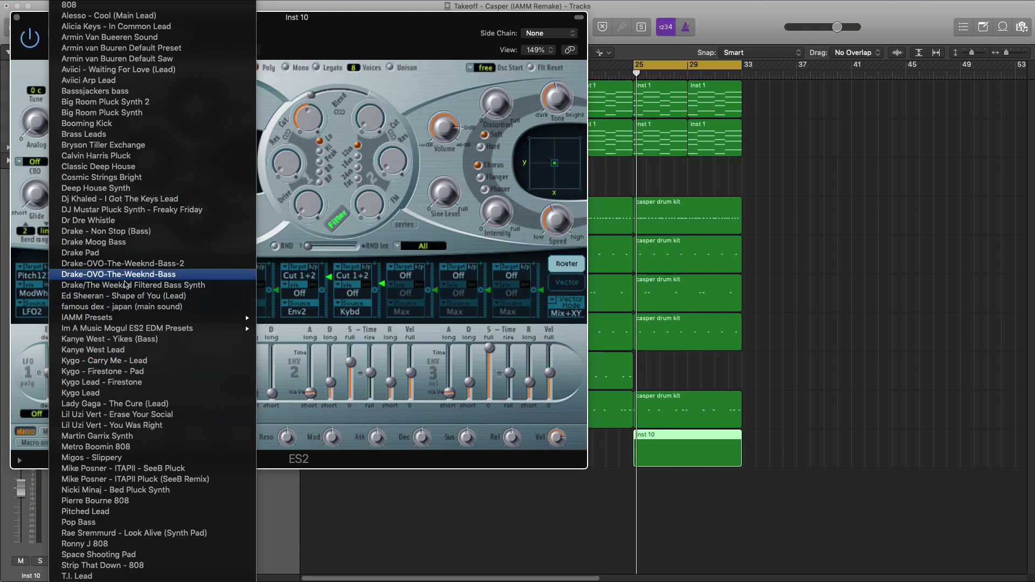
{"action": "left_click", "coordinate": [126, 242]}
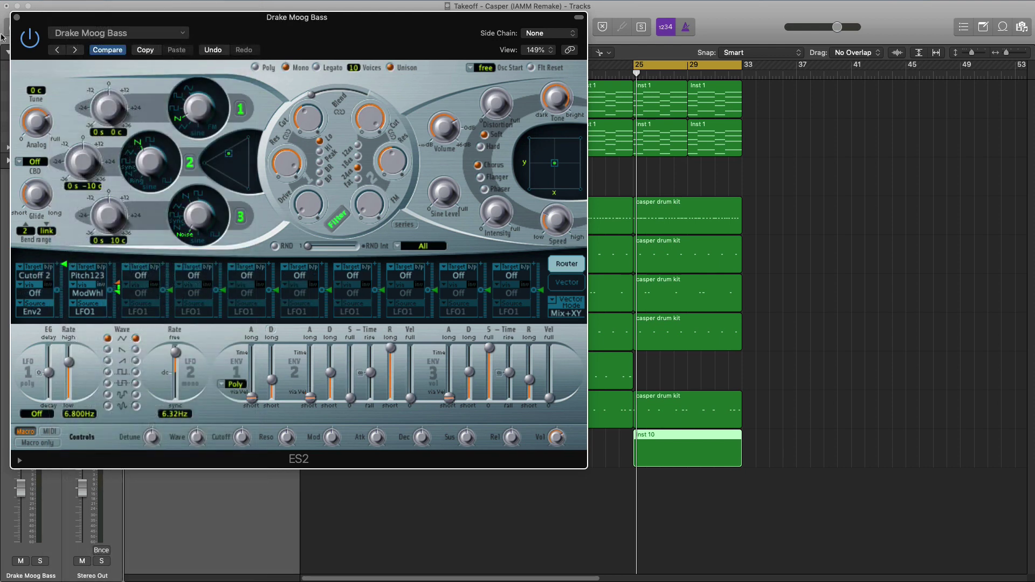
Open the Drake Moog Bass region in the Piano Roll and enter a three-beat F#0 at bar 25 followed by a five-beat F0
{"action": "left_click", "coordinate": [17, 17]}
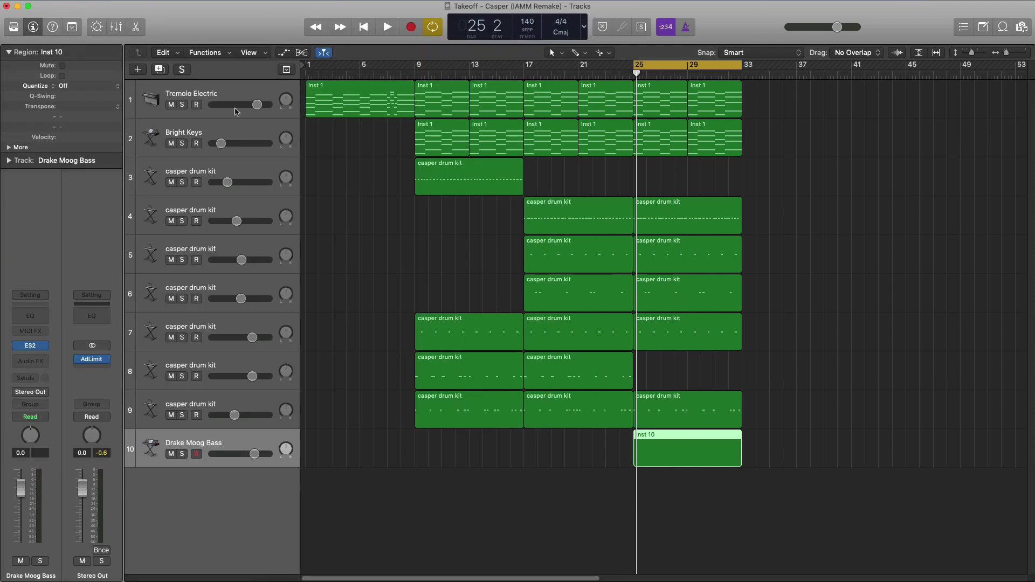
{"action": "double_click", "coordinate": [670, 443]}
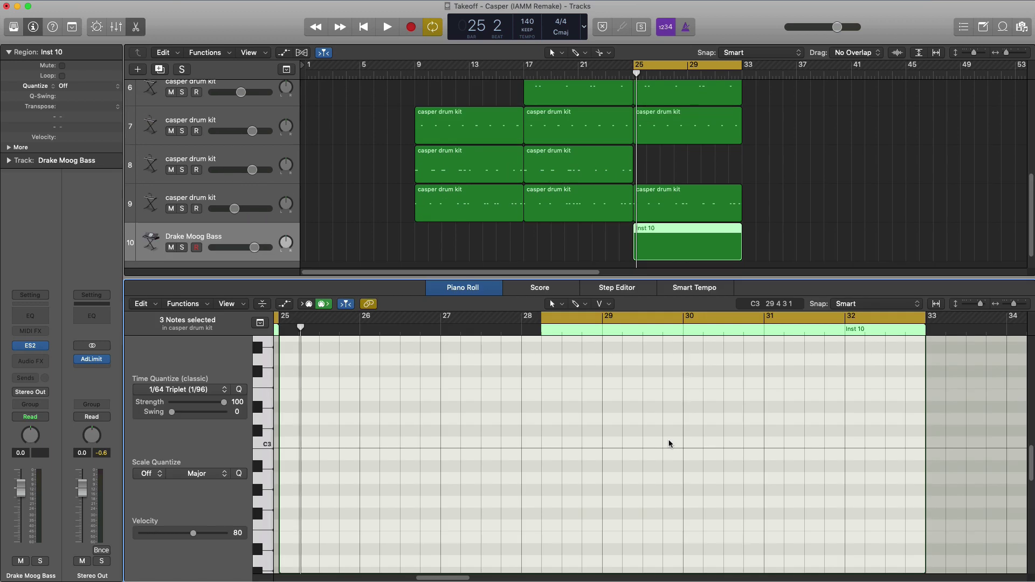
{"action": "left_click", "coordinate": [686, 67]}
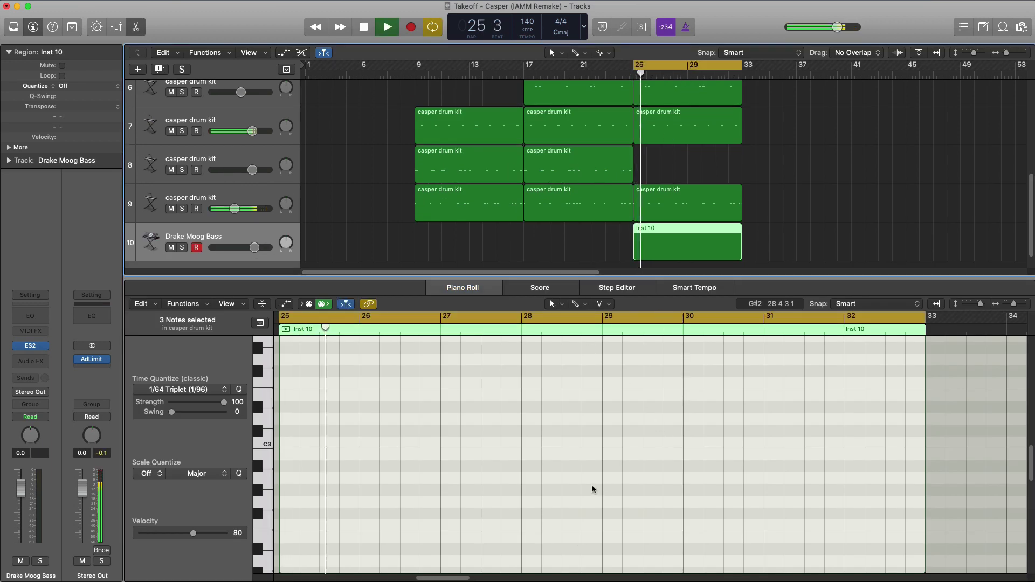
{"action": "key", "text": "space"}
{"action": "scroll", "coordinate": [409, 477], "scroll_direction": "down", "scroll_amount": 8}
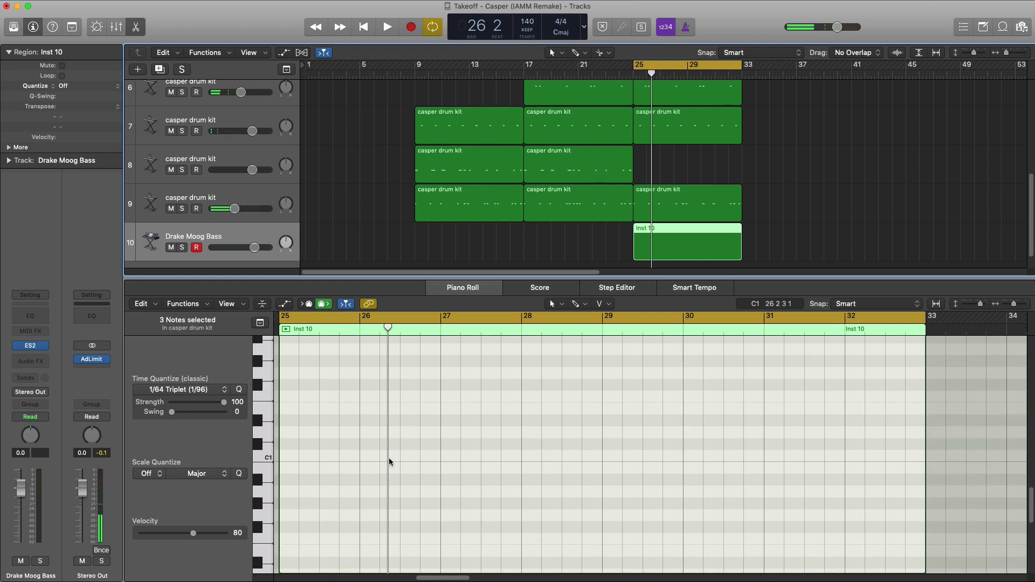
{"action": "scroll", "coordinate": [389, 457], "scroll_direction": "down", "scroll_amount": 3}
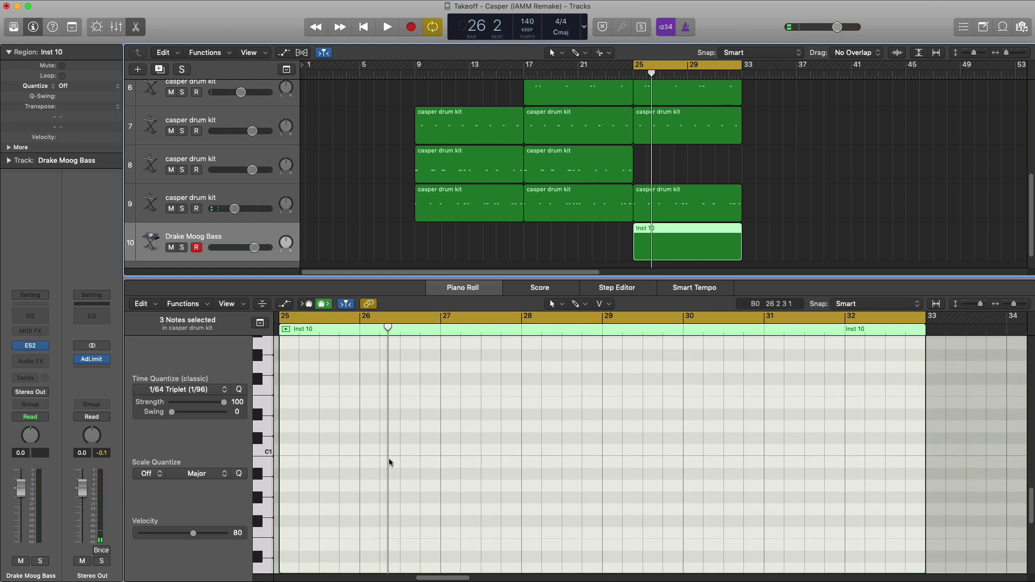
{"action": "left_click", "coordinate": [291, 473]}
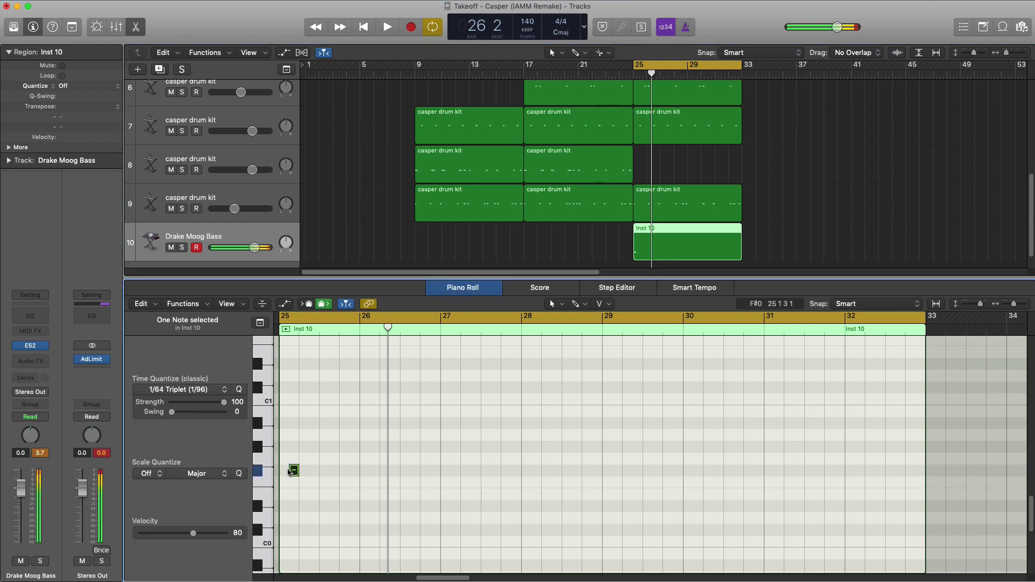
{"action": "mouse_move", "coordinate": [291, 472]}
{"action": "left_mouse_down"}
{"action": "mouse_move", "coordinate": [281, 472]}
{"action": "mouse_move", "coordinate": [439, 490]}
{"action": "left_mouse_up"}
{"action": "key", "text": "space"}
{"action": "left_click", "coordinate": [440, 495], "text": "ctrl+alt"}
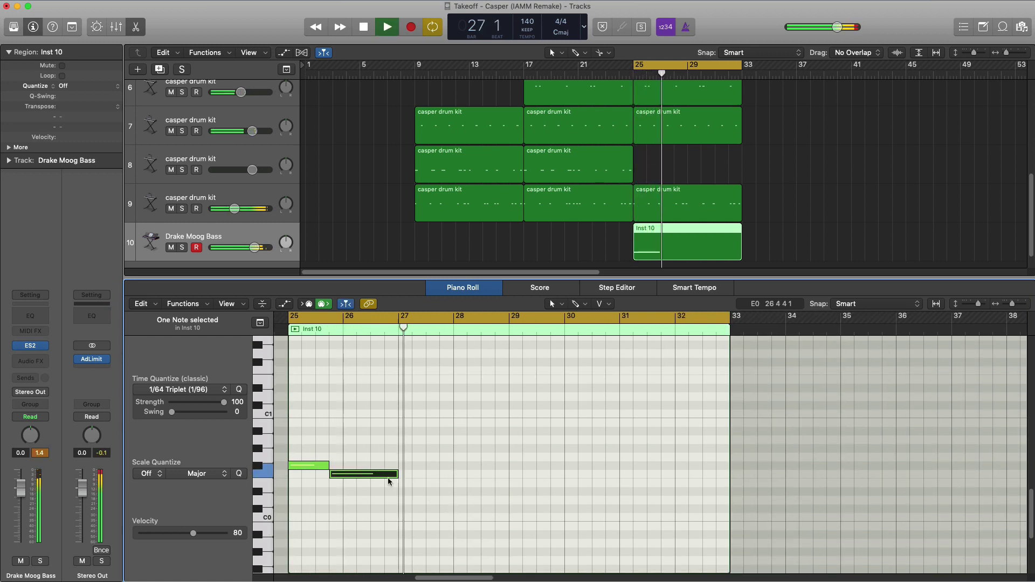
Add a two-beat F#0 note at bar 27 and a one-beat C1 note directly after it
{"action": "key", "text": "space"}
{"action": "left_click_drag", "start_coordinate": [310, 467], "coordinate": [422, 470]}
{"action": "key", "text": "space"}
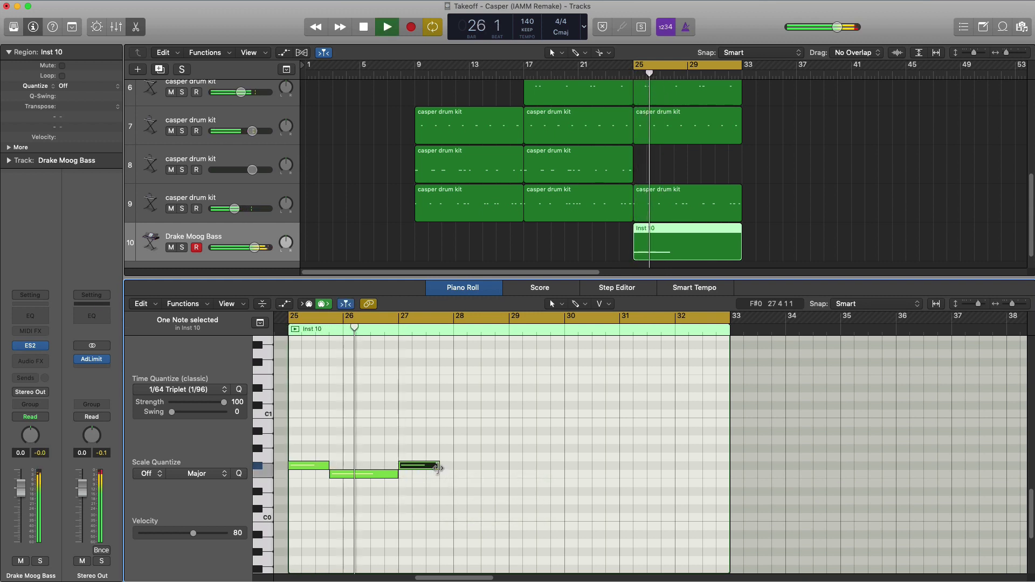
{"action": "mouse_move", "coordinate": [437, 468]}
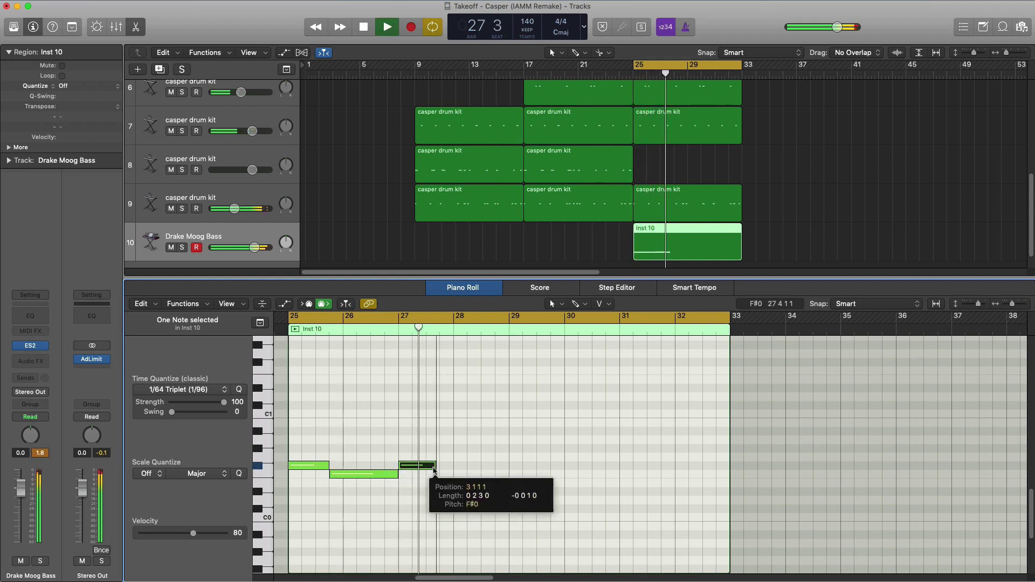
{"action": "left_click_drag", "start_coordinate": [438, 468], "coordinate": [425, 468]}
{"action": "key", "text": "space"}
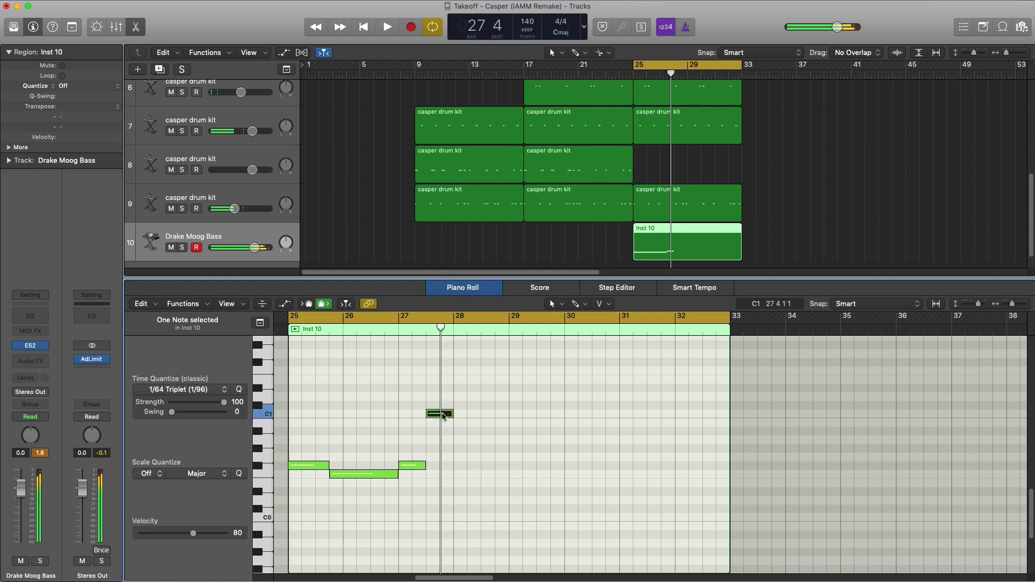
{"action": "left_click_drag", "start_coordinate": [450, 413], "coordinate": [439, 414]}
{"action": "key", "text": "space"}
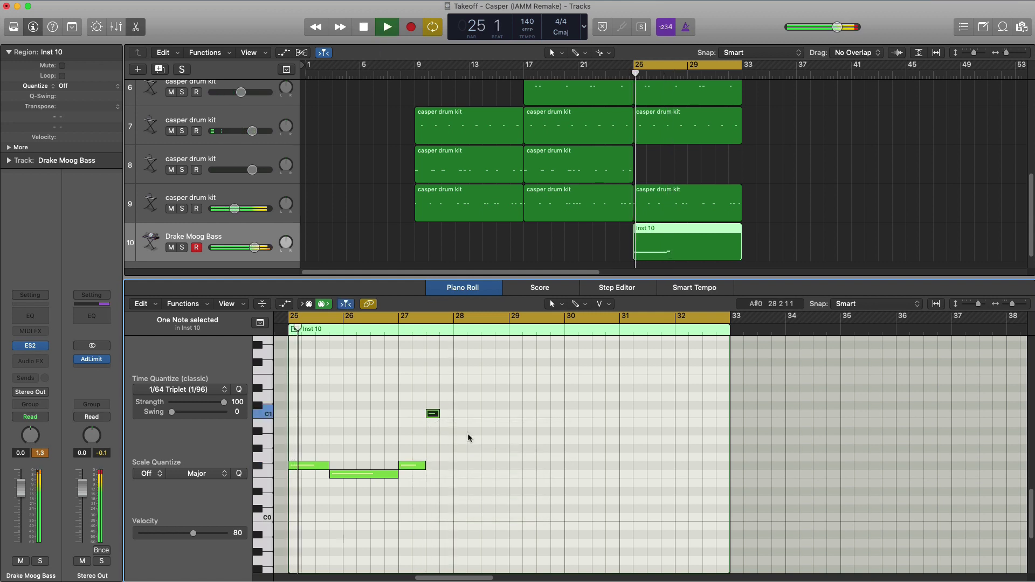
Add a five-beat F0 note after the C1 so the phrase runs up to bar 29, and audition it
{"action": "left_click", "coordinate": [469, 437], "text": "ctrl+alt"}
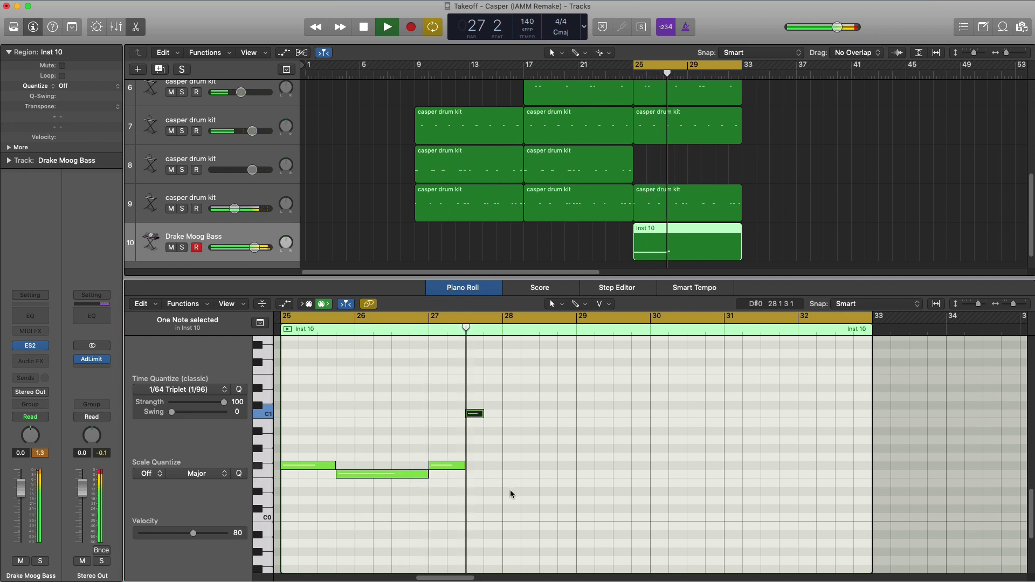
{"action": "key", "text": "space"}
{"action": "left_click", "coordinate": [487, 465], "text": "super"}
{"action": "left_click_drag", "start_coordinate": [492, 469], "coordinate": [591, 506]}
{"action": "key", "text": "space"}
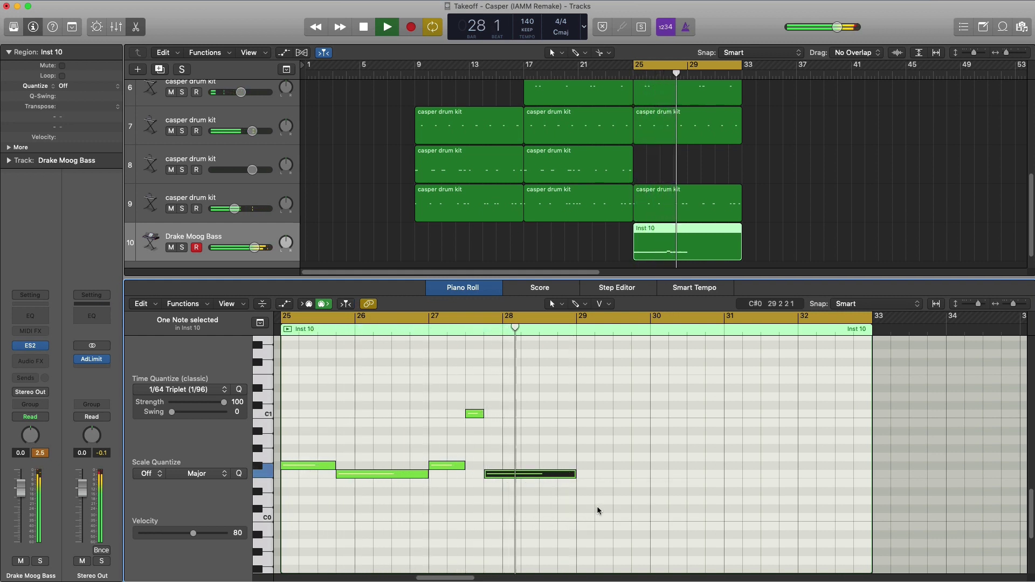
{"action": "key", "text": "space"}
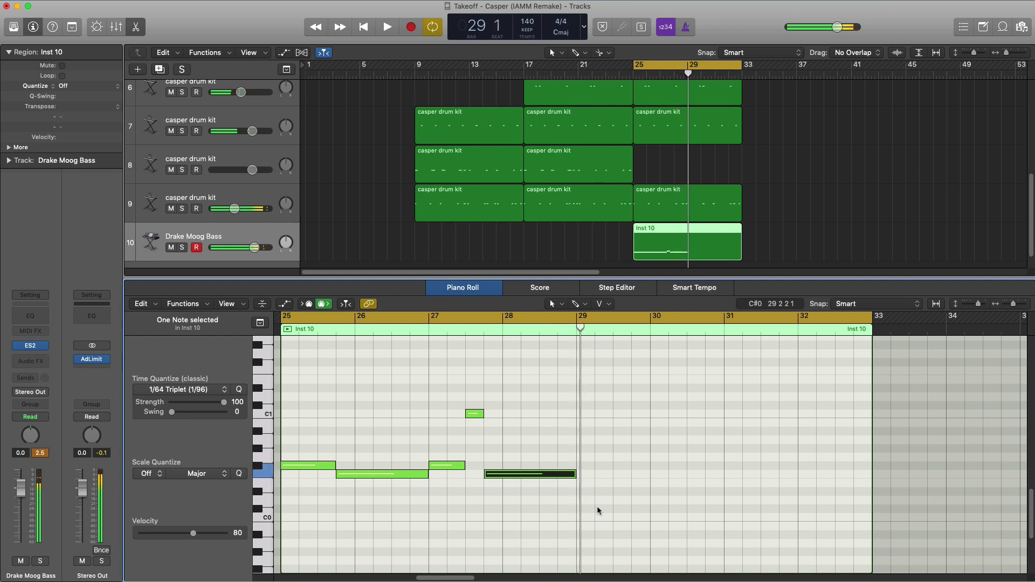
Repeat the whole four-bar bass phrase to fill bars 29–32 of the region
{"action": "left_click_drag", "start_coordinate": [597, 506], "coordinate": [305, 389]}
{"action": "key", "text": "super+r"}
{"action": "left_click", "coordinate": [670, 467]}
Play the bass line and review the ES2 settings of the Drake Moog Bass preset
{"action": "key", "text": "space"}
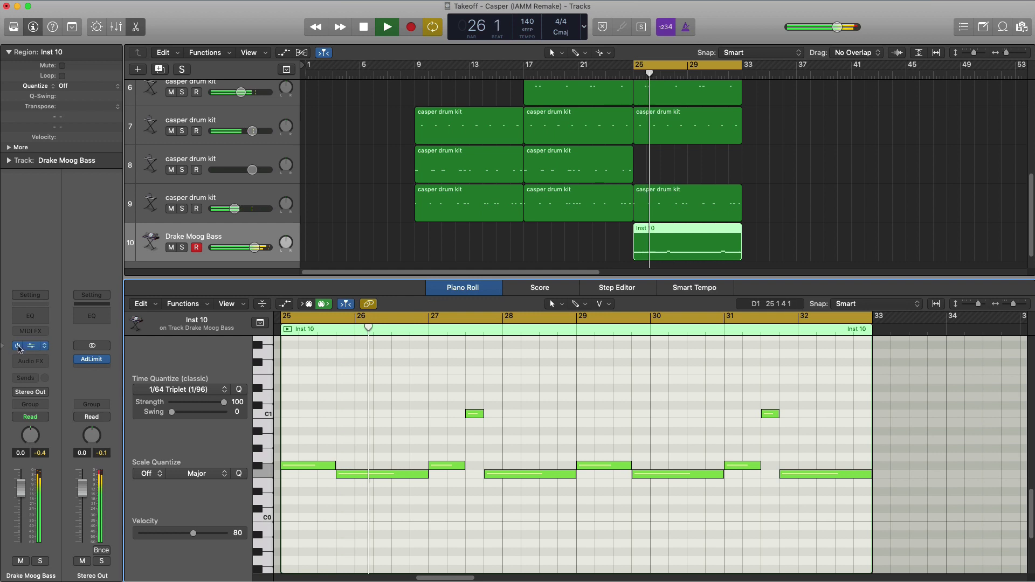
{"action": "key", "text": "v"}
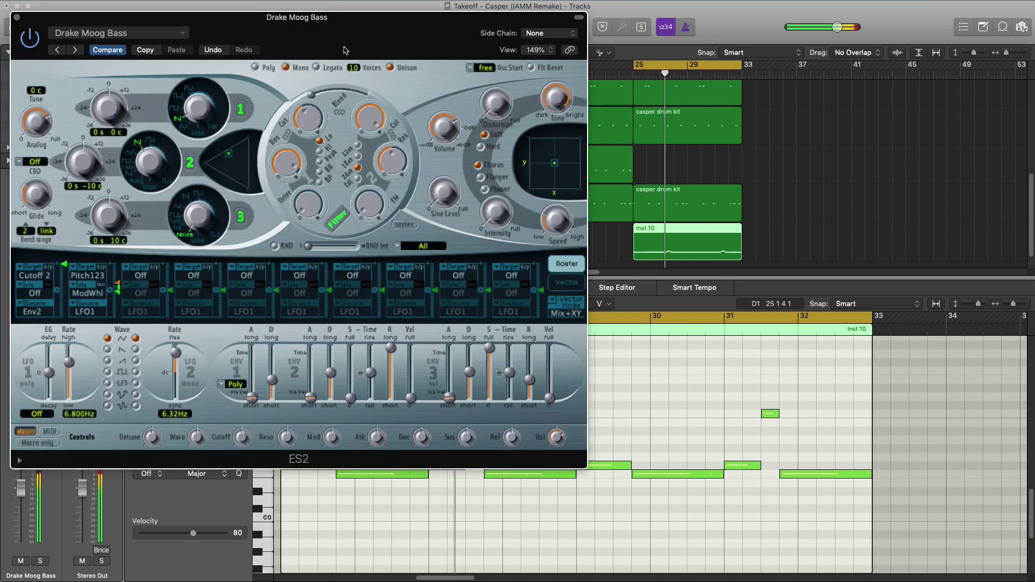
{"action": "left_click_drag", "start_coordinate": [345, 50], "coordinate": [468, 78]}
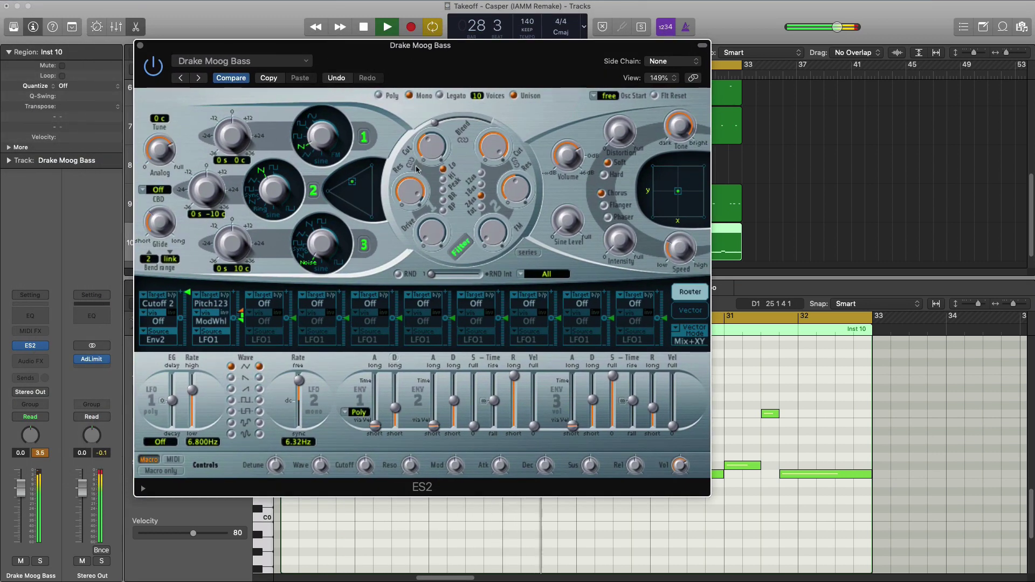
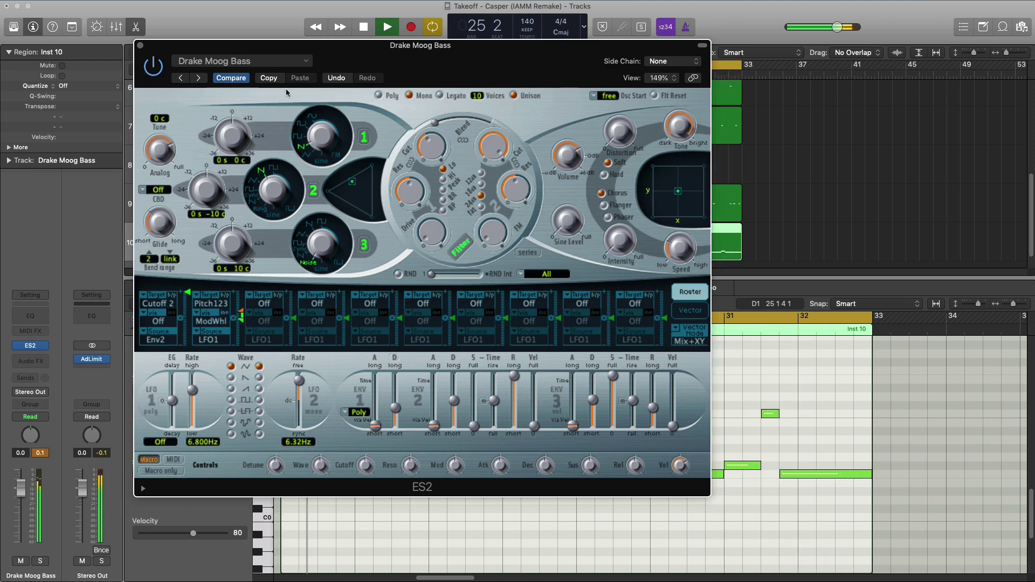
{"action": "left_click", "coordinate": [140, 46]}
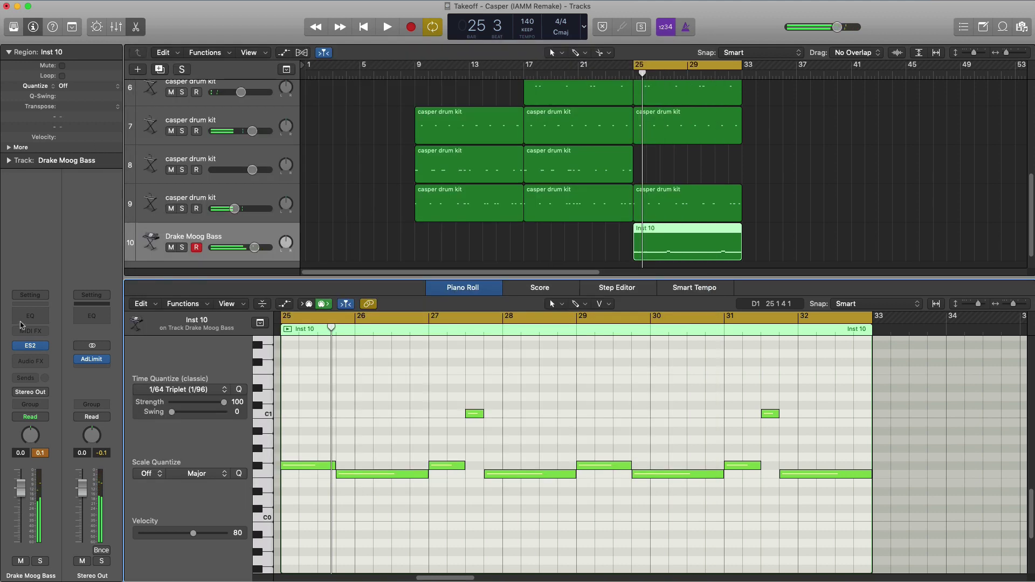
Add a Channel EQ to the Drake Moog Bass track and enable its high-cut filter at 270 Hz with a Q of 0.79
{"action": "left_click", "coordinate": [30, 316]}
{"action": "left_click_drag", "start_coordinate": [413, 54], "coordinate": [542, 105]}
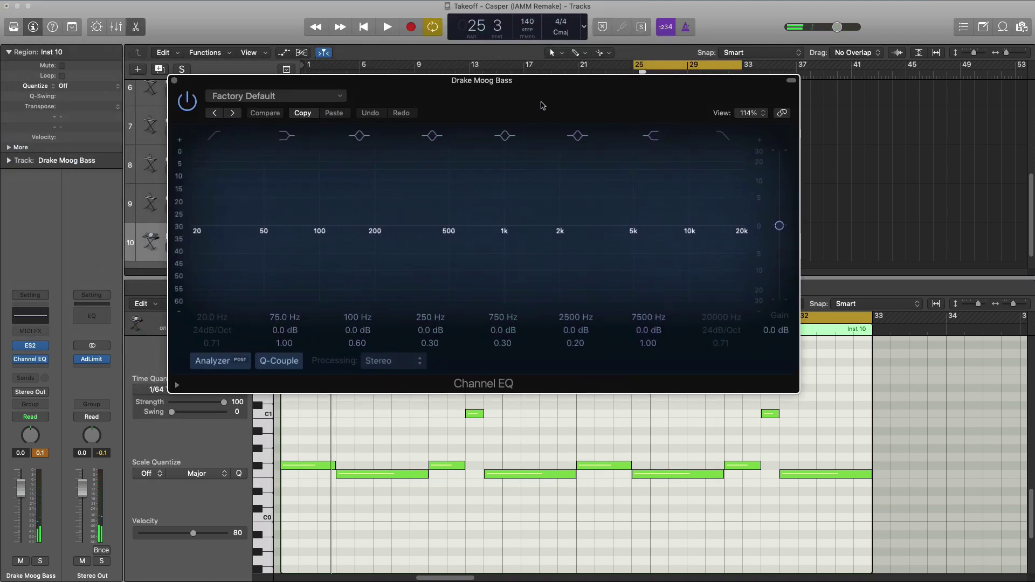
{"action": "key", "text": "space"}
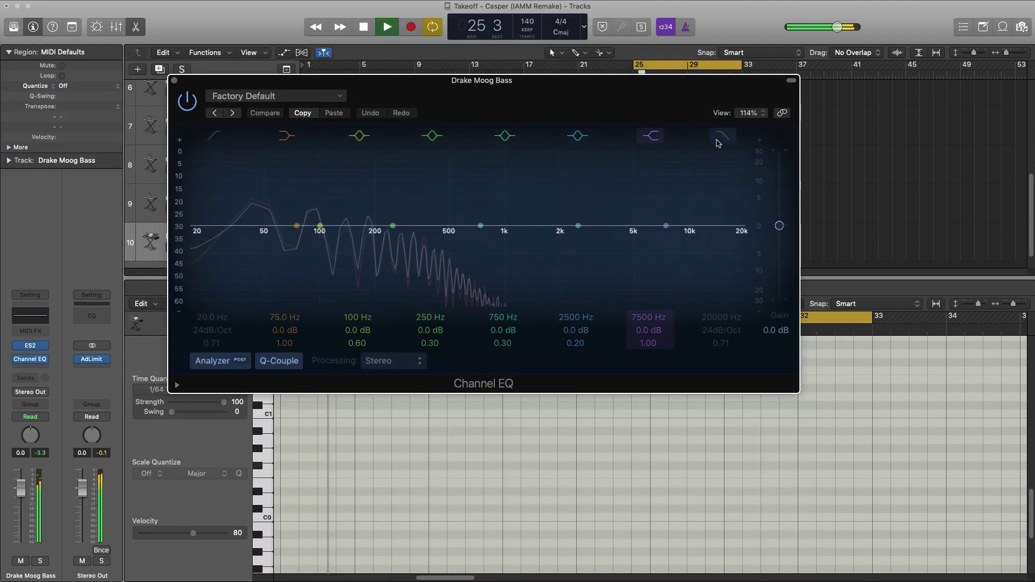
{"action": "left_click", "coordinate": [717, 266]}
{"action": "left_click_drag", "start_coordinate": [720, 320], "coordinate": [720, 372]}
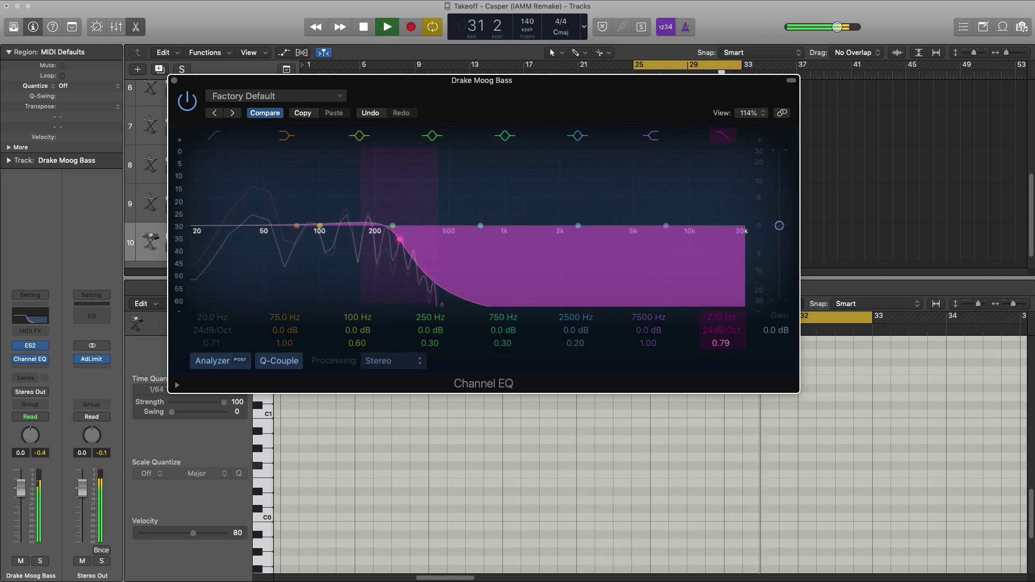
{"action": "key", "text": "space"}
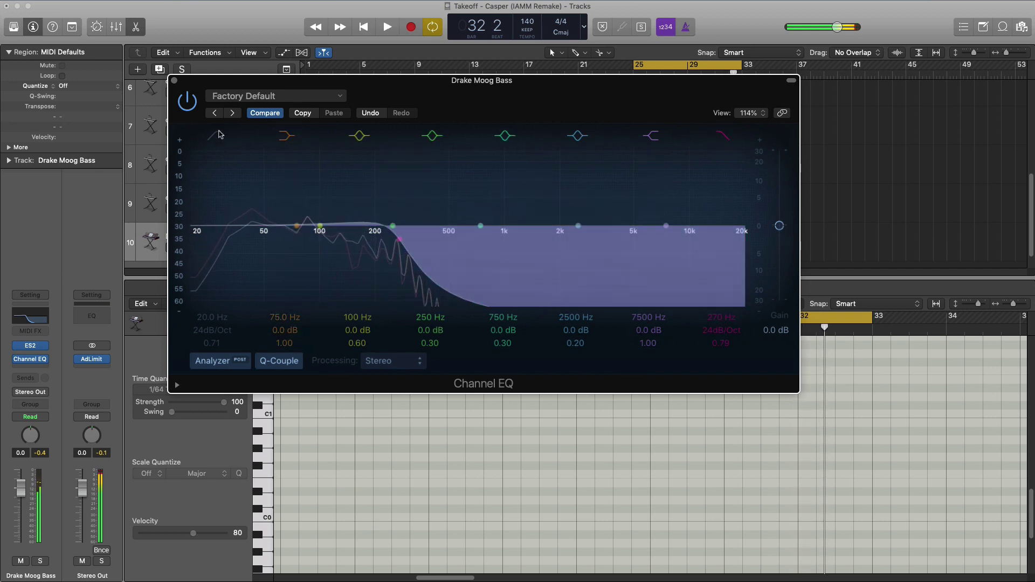
Enable the EQ's low-cut filter at 39 Hz with a 48 dB/Oct slope and a Q of 0.64
{"action": "key", "text": "space"}
{"action": "left_click_drag", "start_coordinate": [206, 317], "coordinate": [207, 314]}
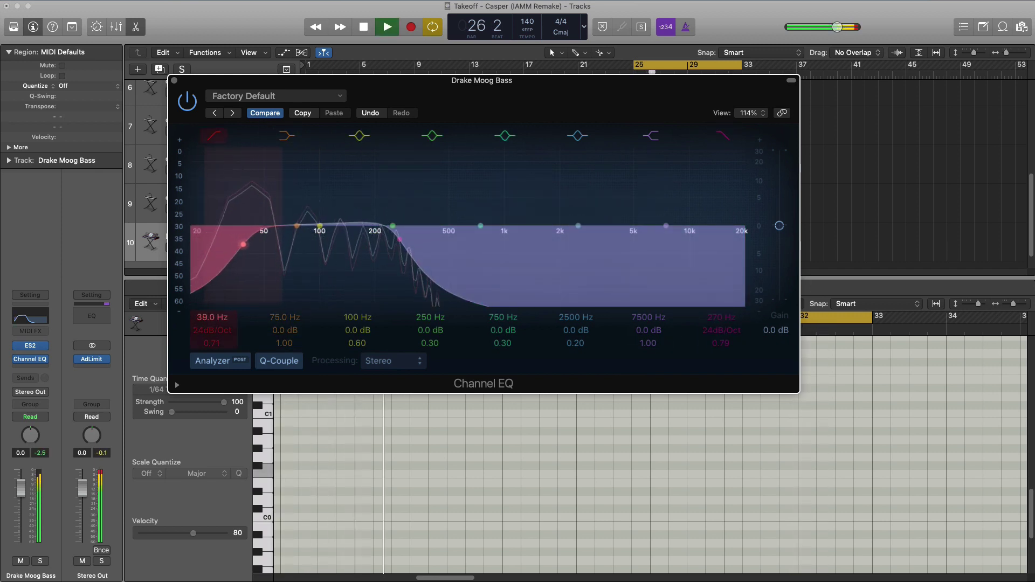
{"action": "left_click_drag", "start_coordinate": [209, 330], "coordinate": [212, 349]}
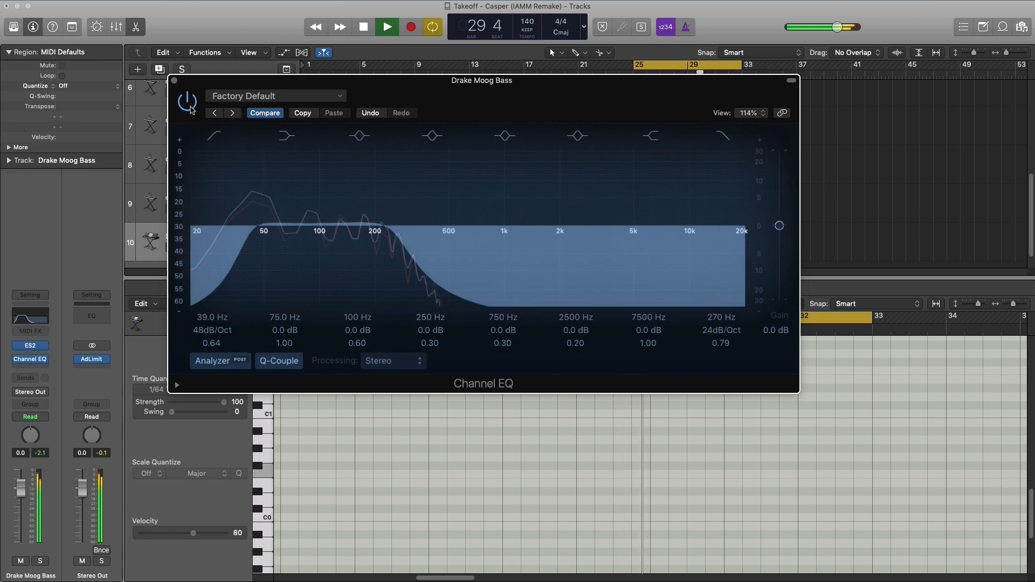
{"action": "left_click", "coordinate": [174, 81]}
Balance the Drake Moog Bass against the mix during playback, setting its track volume to -0.3 dB
{"action": "key", "text": "x"}
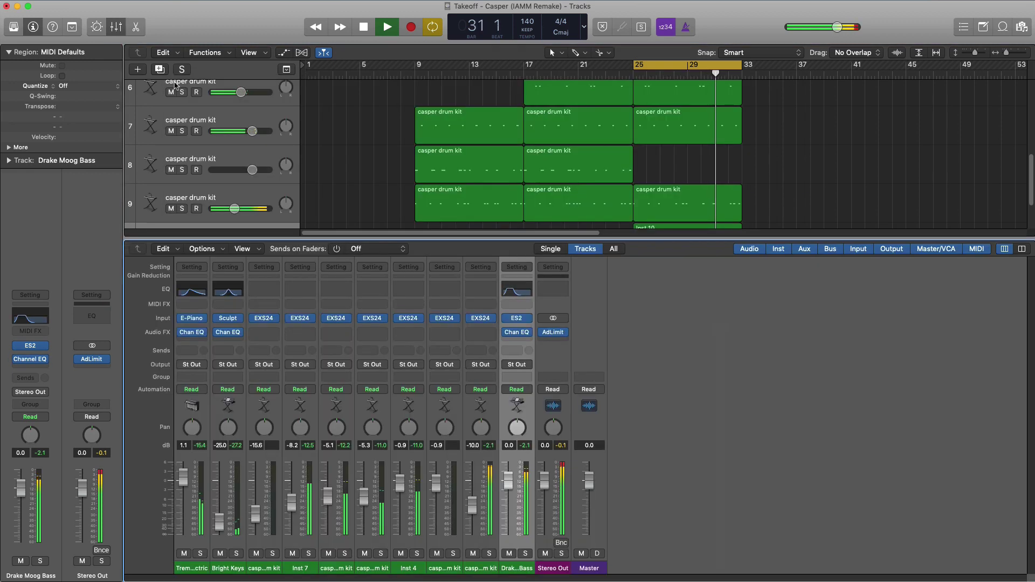
{"action": "key", "text": "x"}
{"action": "key", "text": "space"}
{"action": "left_click_drag", "start_coordinate": [254, 455], "coordinate": [257, 454]}
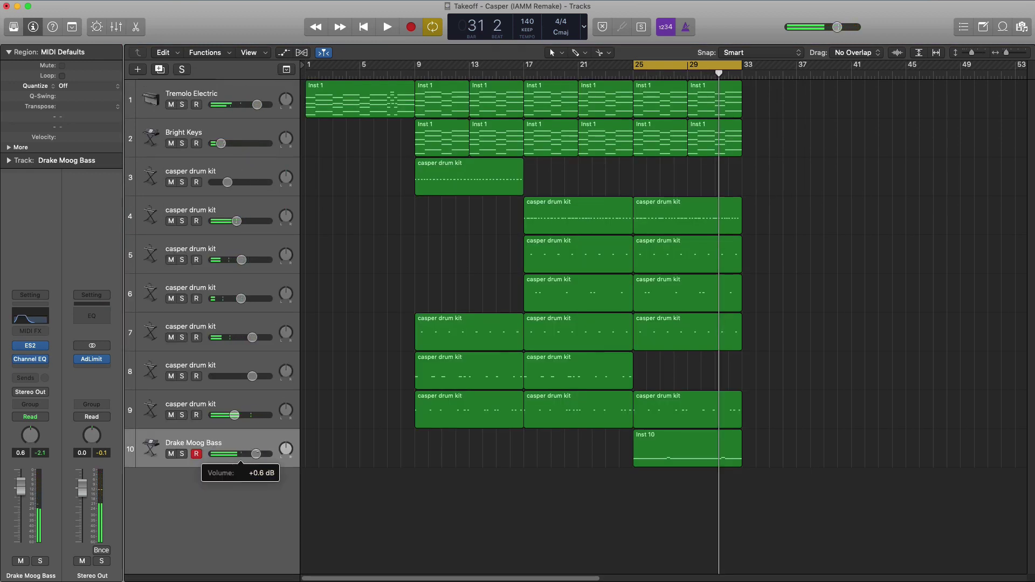
{"action": "key", "text": "space"}
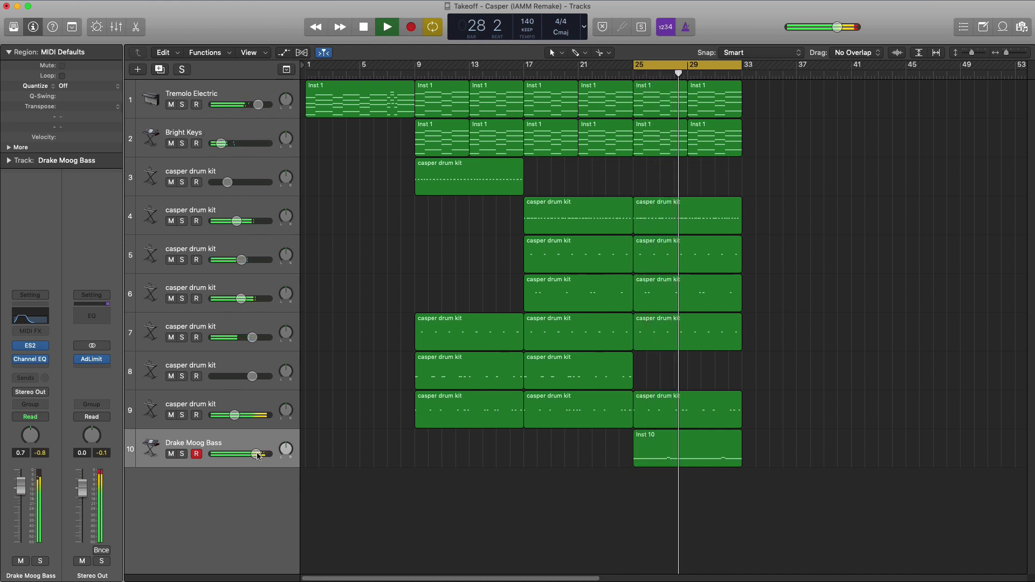
{"action": "left_click_drag", "start_coordinate": [256, 454], "coordinate": [253, 458]}
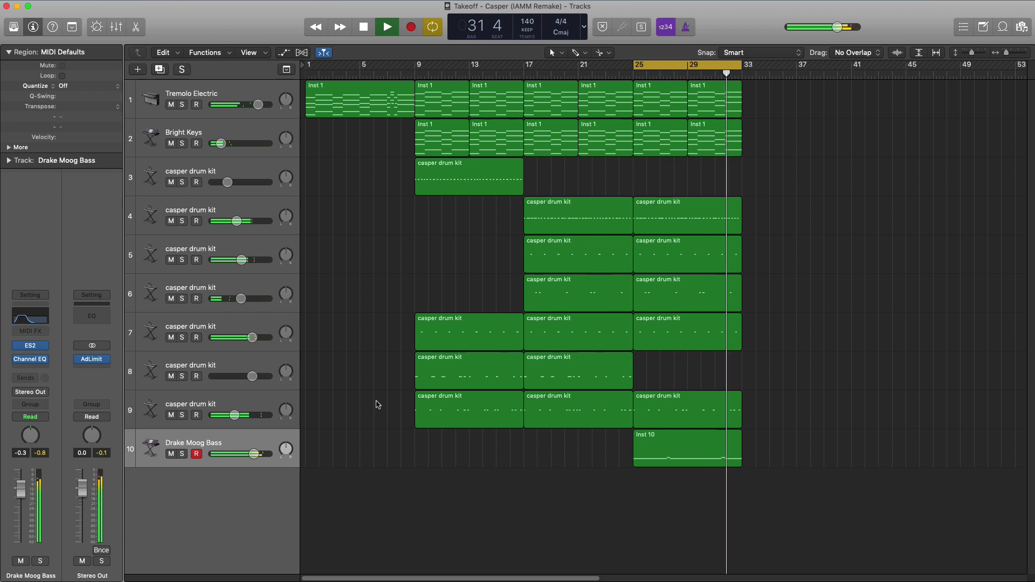
Repeat all regions of bars 25–32 so they also fill bars 33–40
{"action": "key", "text": "space"}
{"action": "left_click_drag", "start_coordinate": [791, 504], "coordinate": [651, 95]}
{"action": "key", "text": "super+r"}
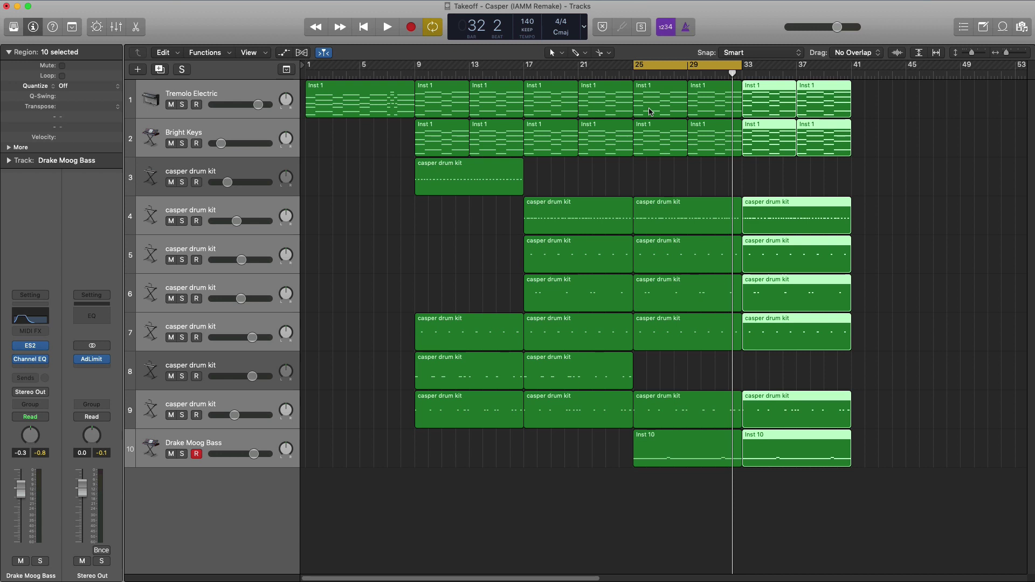
{"action": "left_click", "coordinate": [738, 209], "text": "ctrl+alt"}
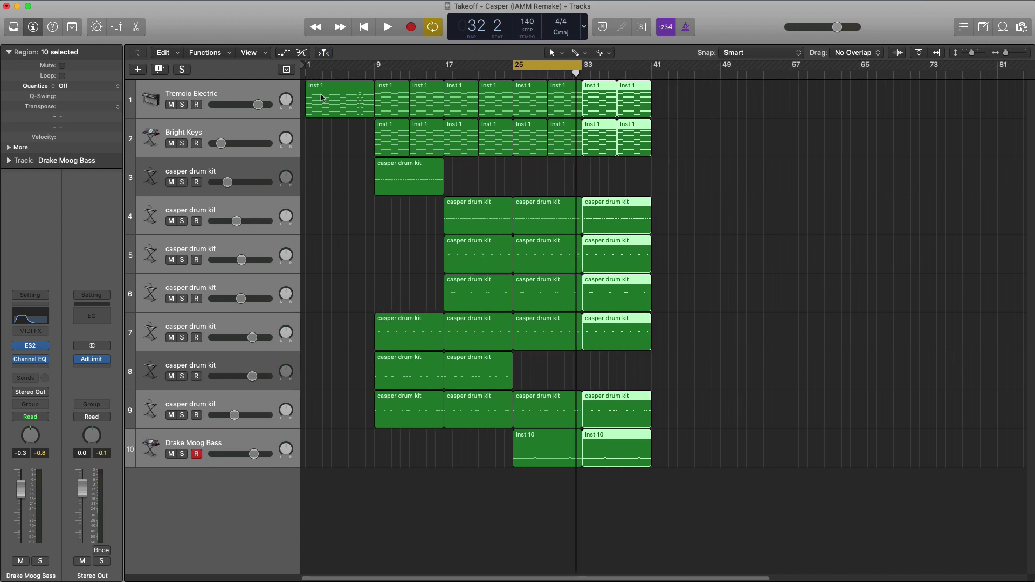
Copy the opening Tremolo Electric region to bar 41 and turn off cycle playback
{"action": "left_click_drag", "start_coordinate": [322, 97], "coordinate": [667, 98]}
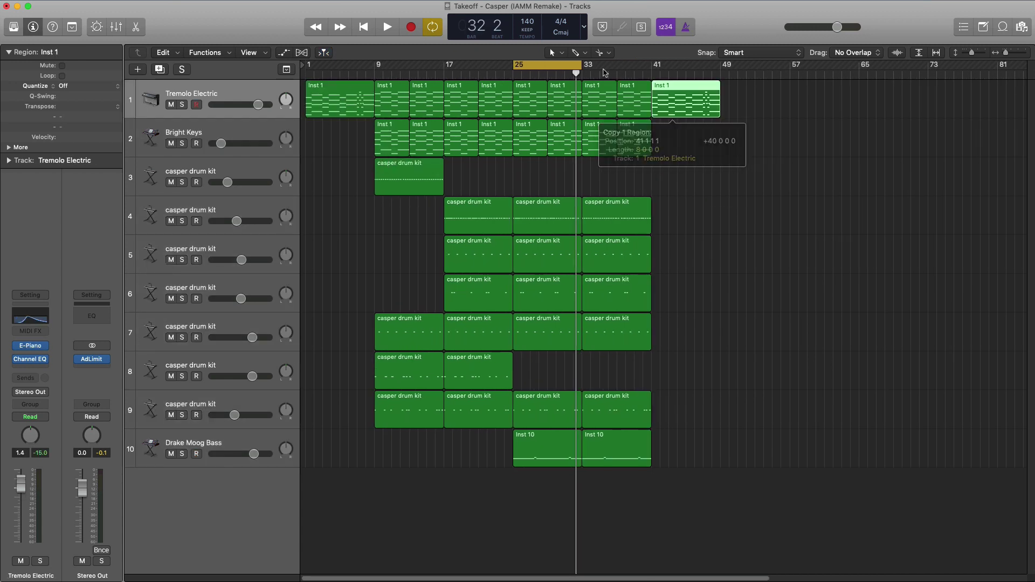
{"action": "left_click", "coordinate": [577, 69]}
{"action": "double_click", "coordinate": [621, 76]}
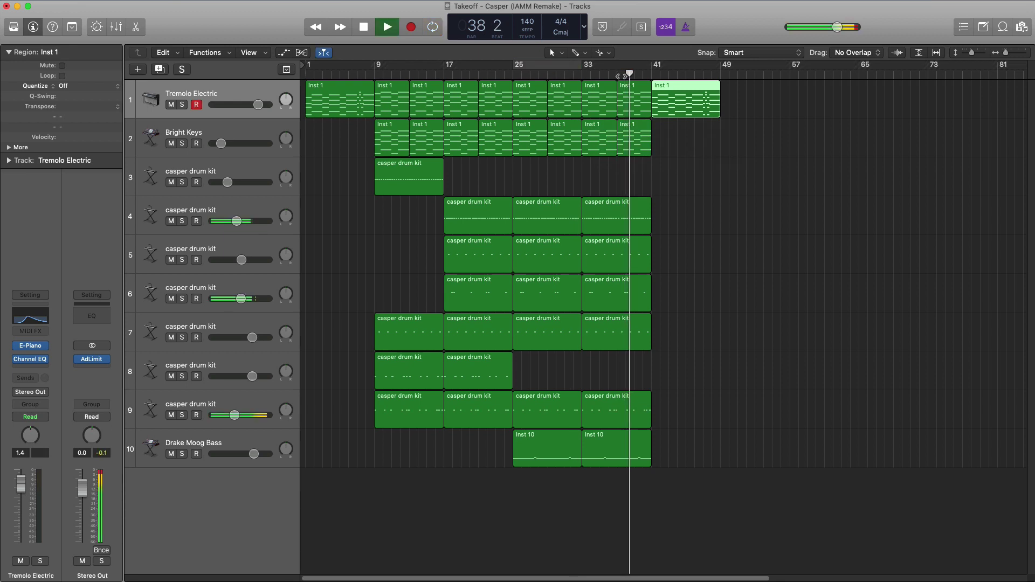
Copy the track 3 drum region from bar 9 to bar 41 and stop playback
{"action": "left_click", "coordinate": [392, 185]}
{"action": "left_click_drag", "start_coordinate": [392, 185], "coordinate": [672, 187]}
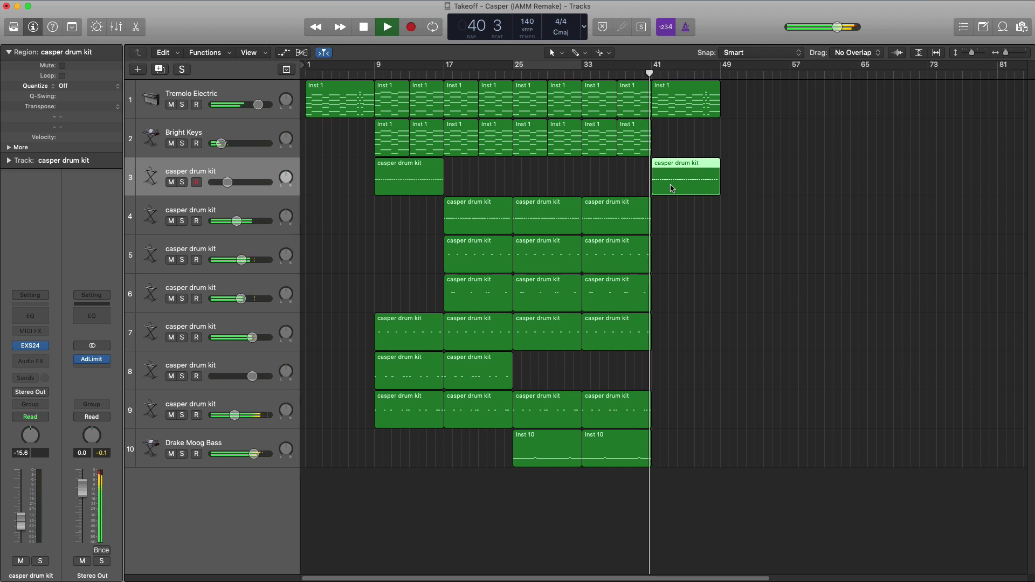
{"action": "key", "text": "space"}
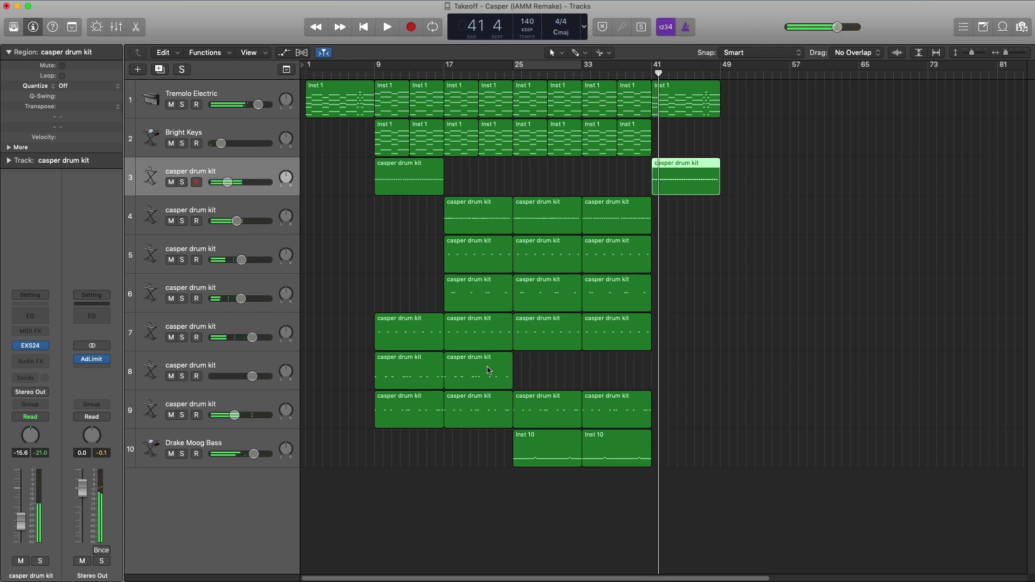
Copy the track 8 drum region from bar 17 to bar 41 and play back the new section
{"action": "left_click_drag", "start_coordinate": [470, 372], "coordinate": [677, 373]}
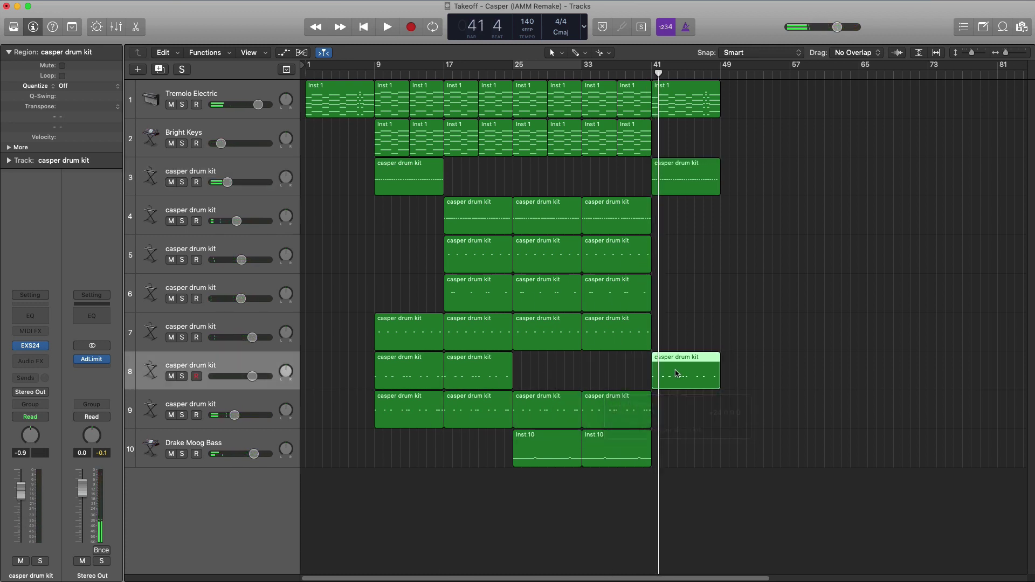
{"action": "key", "text": "space"}
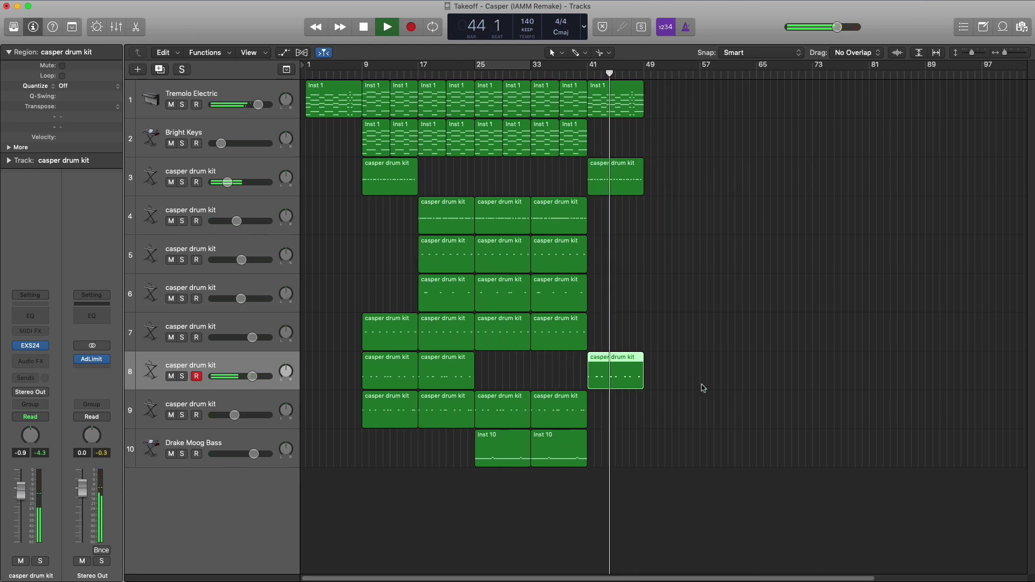
{"action": "key", "text": "super+Left"}
{"action": "left_click_drag", "start_coordinate": [555, 502], "coordinate": [374, 100]}
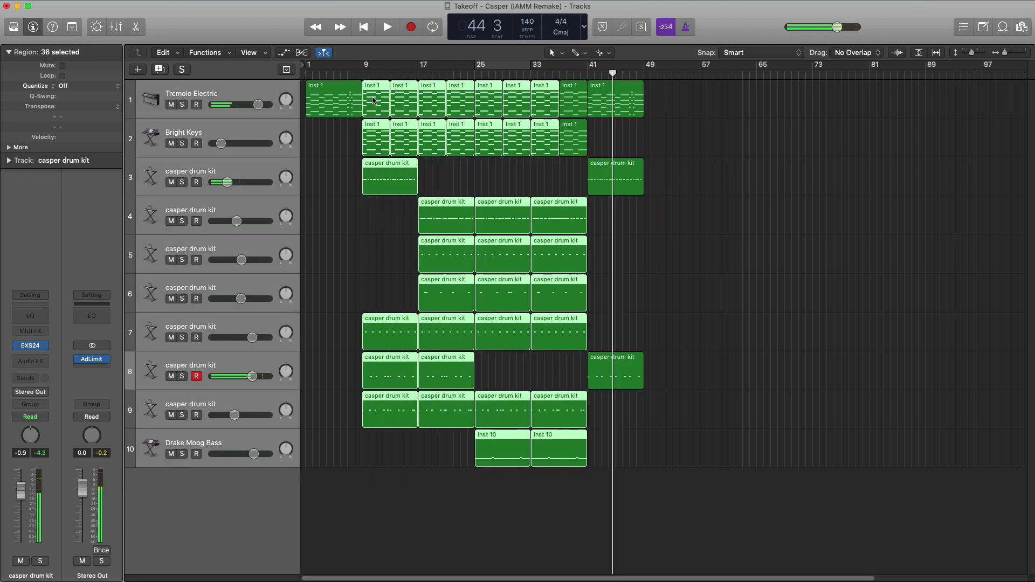
{"action": "left_click_drag", "start_coordinate": [572, 508], "coordinate": [381, 126]}
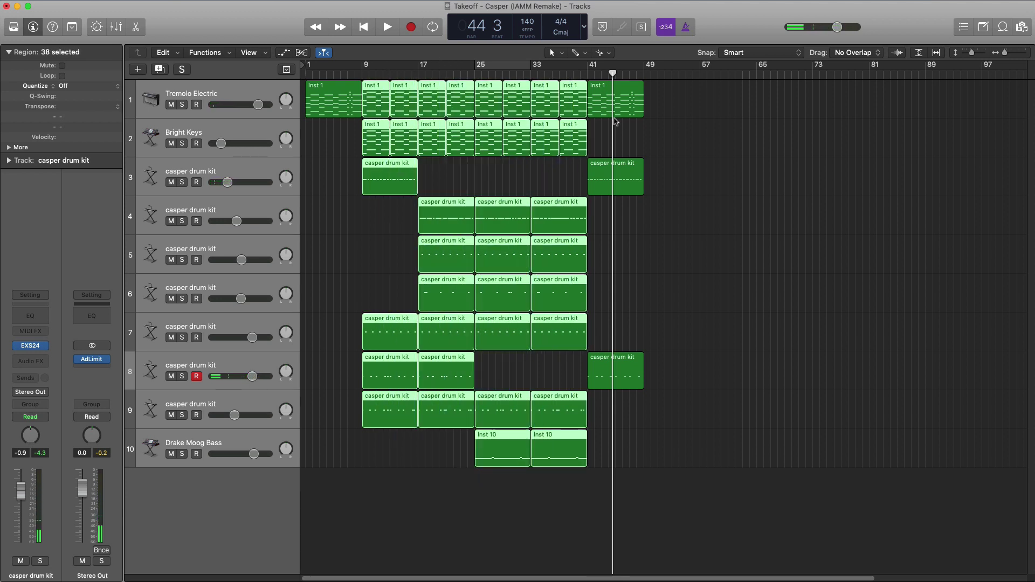
{"action": "left_click", "coordinate": [768, 296]}
From the song start, cycle bars 1–8 and add an instrument track with the World woodwind patch Peruvian Panpipes
{"action": "key", "text": "Return"}
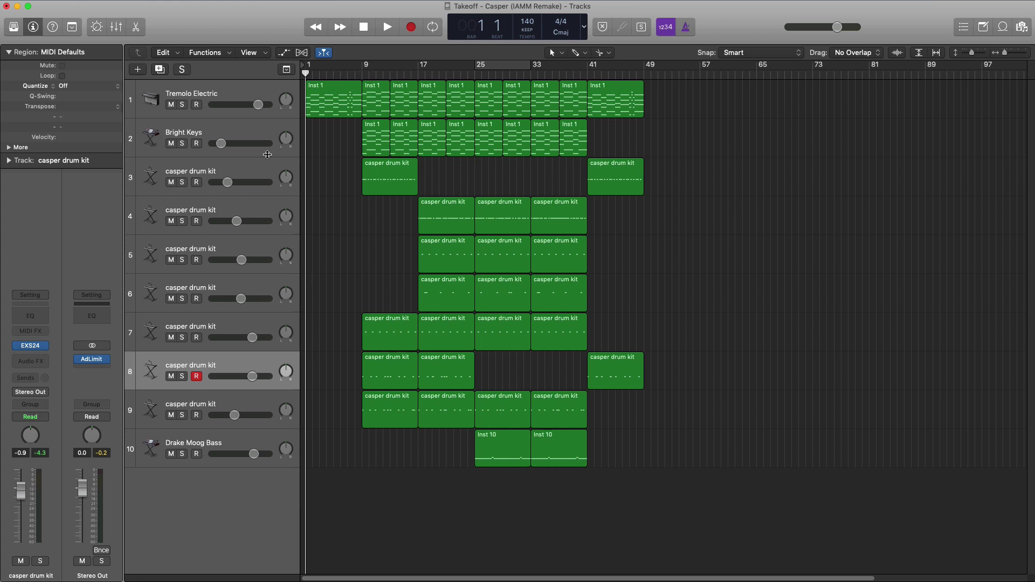
{"action": "left_click_drag", "start_coordinate": [306, 67], "coordinate": [361, 66]}
{"action": "double_click", "coordinate": [198, 490]}
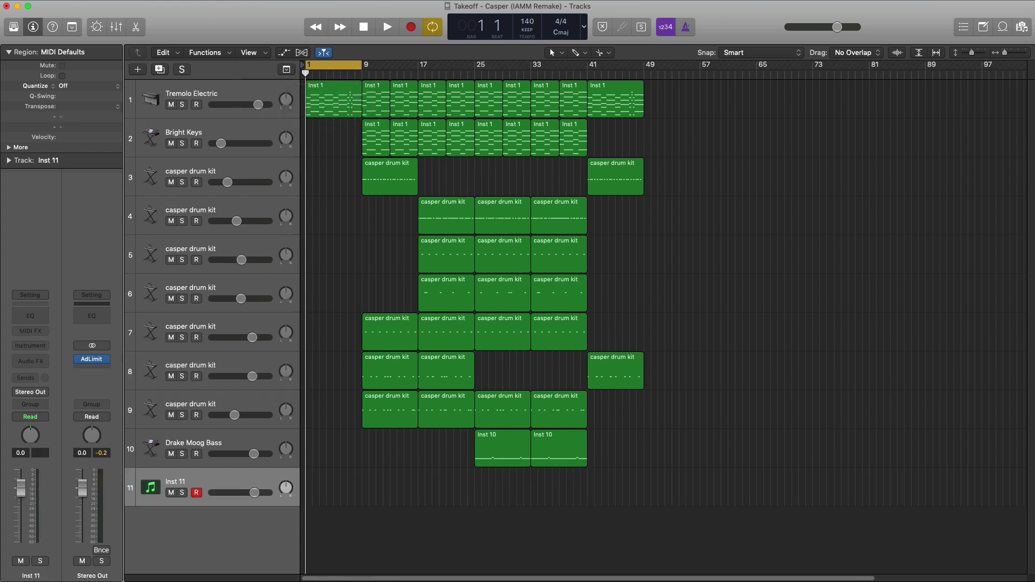
{"action": "left_click", "coordinate": [13, 28]}
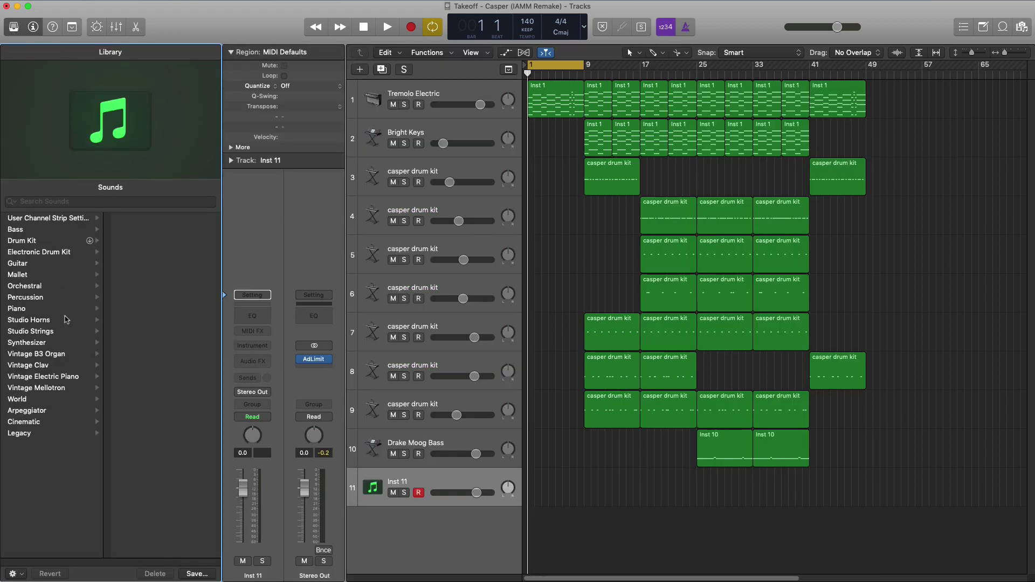
{"action": "left_click", "coordinate": [27, 400]}
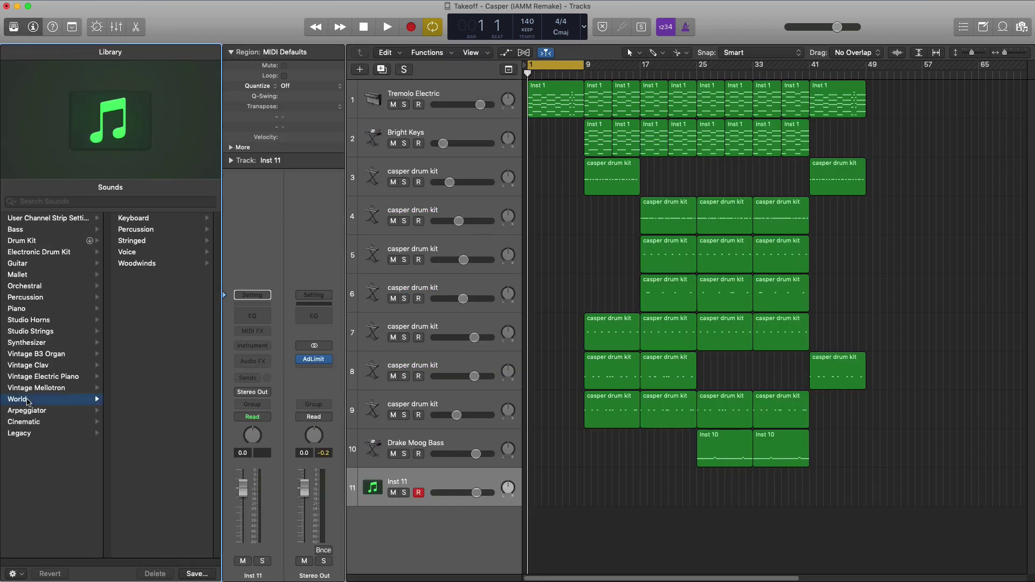
{"action": "left_click", "coordinate": [137, 263]}
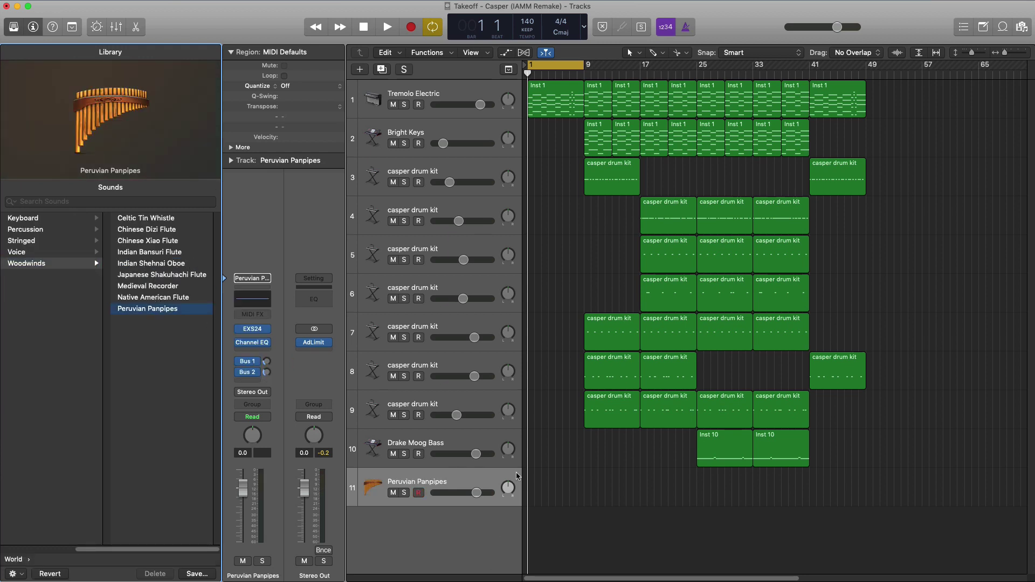
Create an empty region on the Peruvian Panpipes track spanning bars 1–8
{"action": "left_click", "coordinate": [533, 489]}
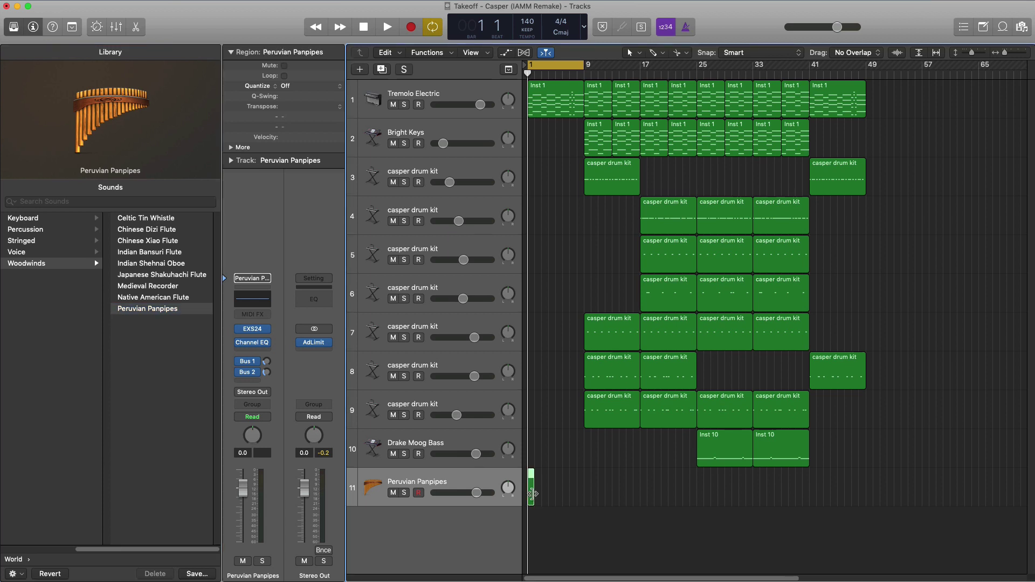
{"action": "left_click_drag", "start_coordinate": [531, 493], "coordinate": [584, 494]}
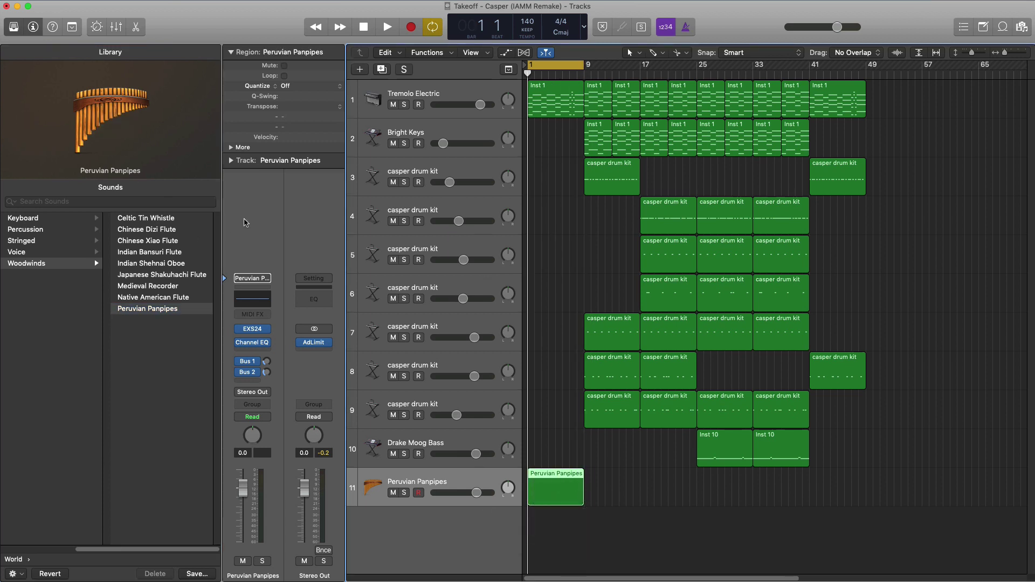
{"action": "key", "text": "super+Right"}
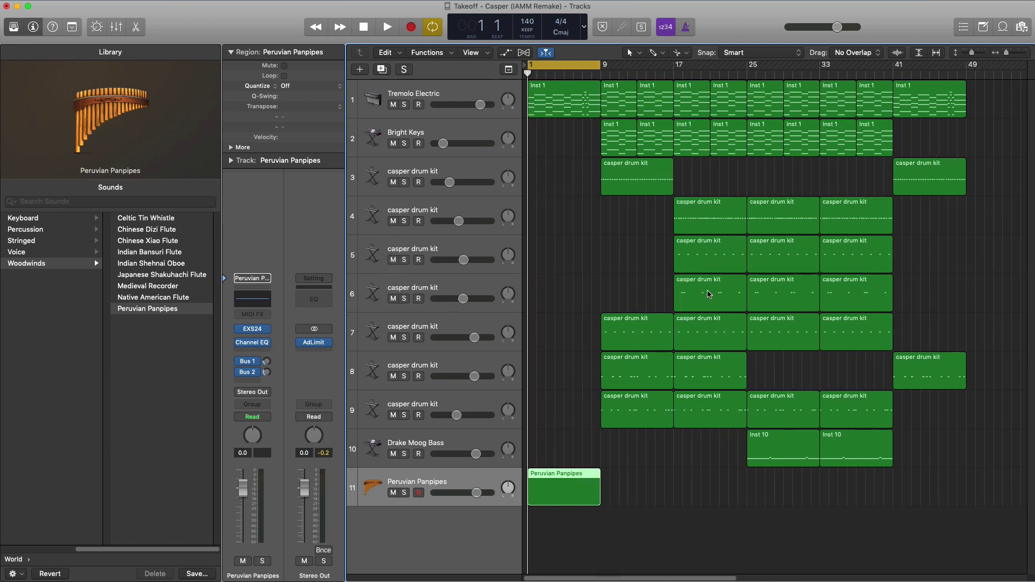
{"action": "key", "text": "super+Right"}
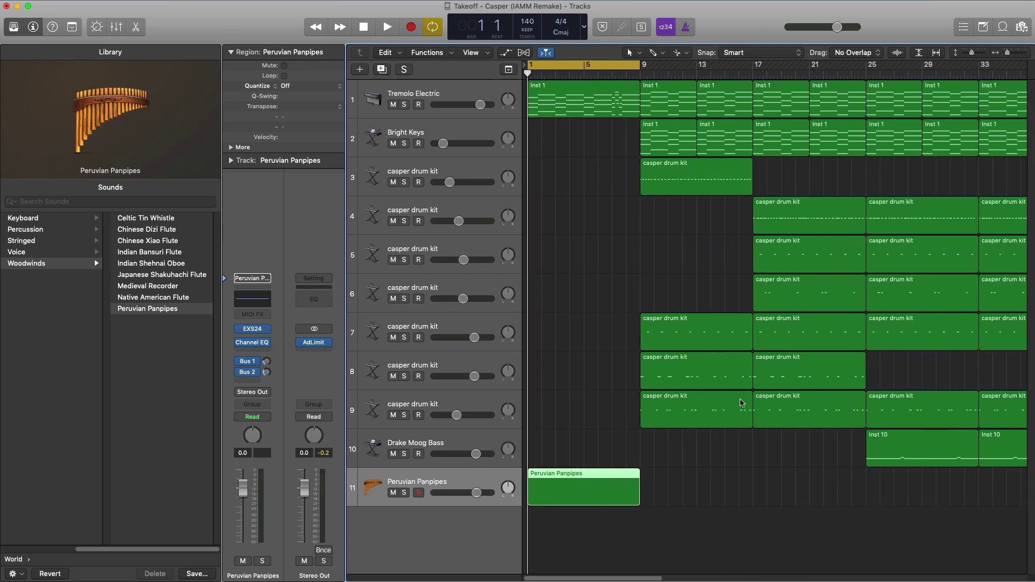
Briefly play the opening and set the cycle range to bars 6–8
{"action": "double_click", "coordinate": [609, 481]}
{"action": "key", "text": "space"}
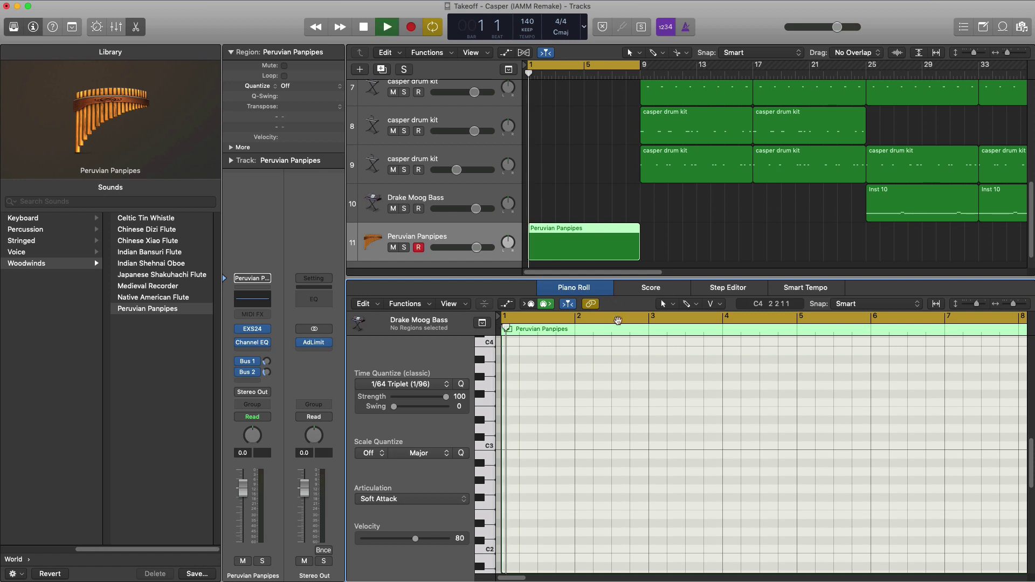
{"action": "left_click", "coordinate": [595, 69]}
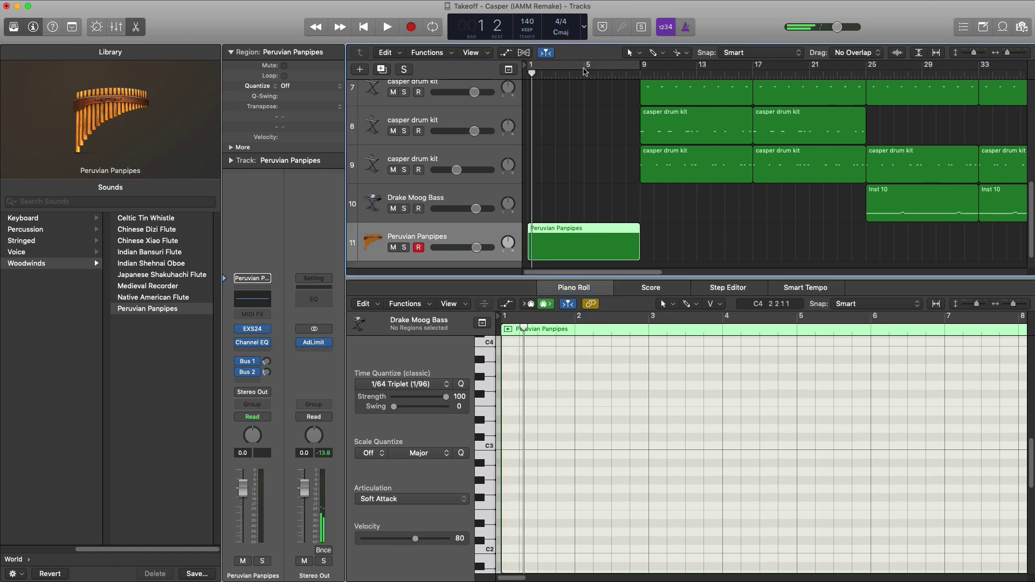
{"action": "left_click_drag", "start_coordinate": [598, 68], "coordinate": [640, 68]}
{"action": "double_click", "coordinate": [607, 244]}
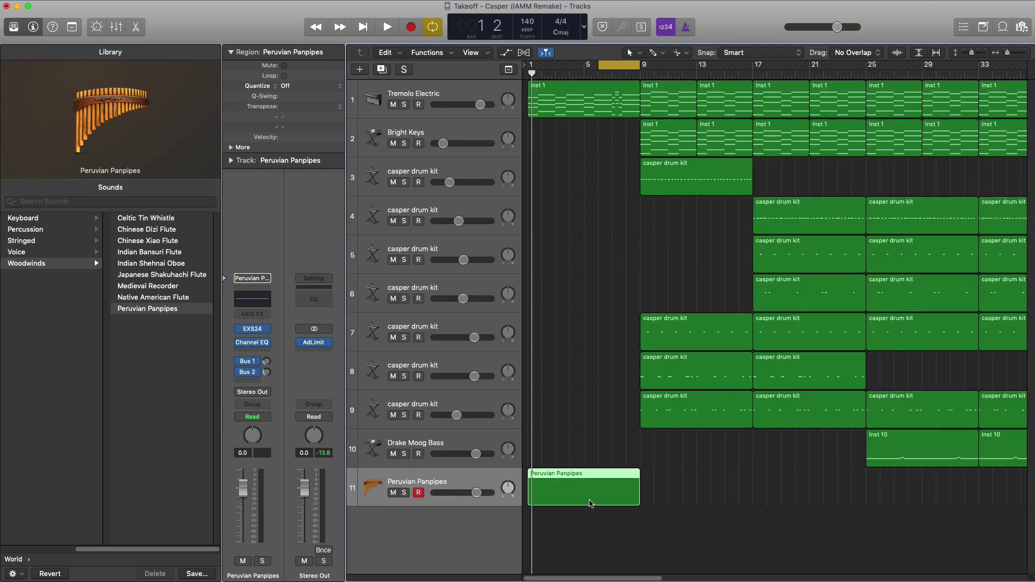
Open the Peruvian Panpipes region in the piano roll at bars 5–8 and hide the sound library
{"action": "double_click", "coordinate": [591, 503]}
{"action": "left_click", "coordinate": [15, 29]}
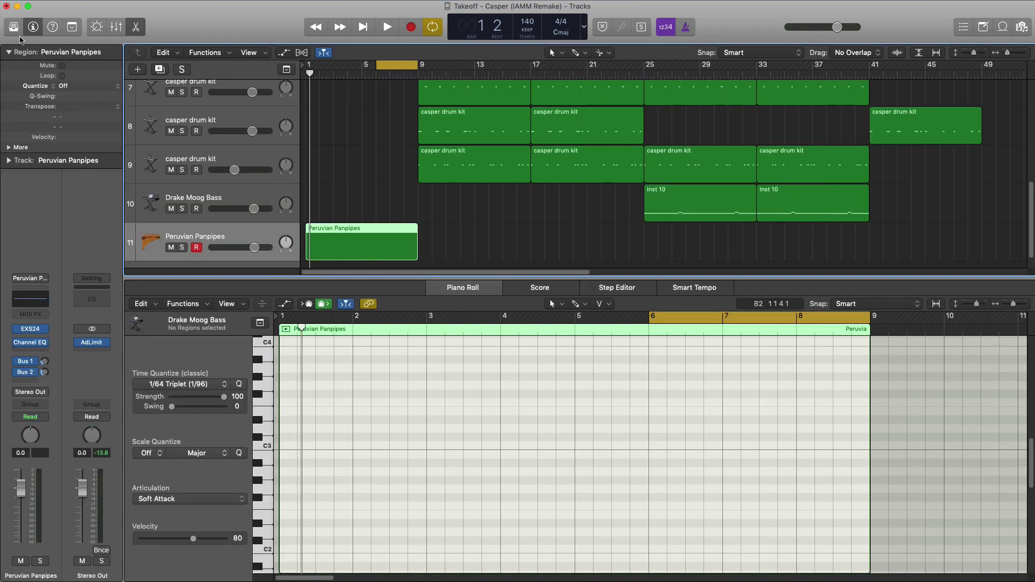
{"action": "scroll", "coordinate": [736, 457], "scroll_direction": "up", "scroll_amount": 3}
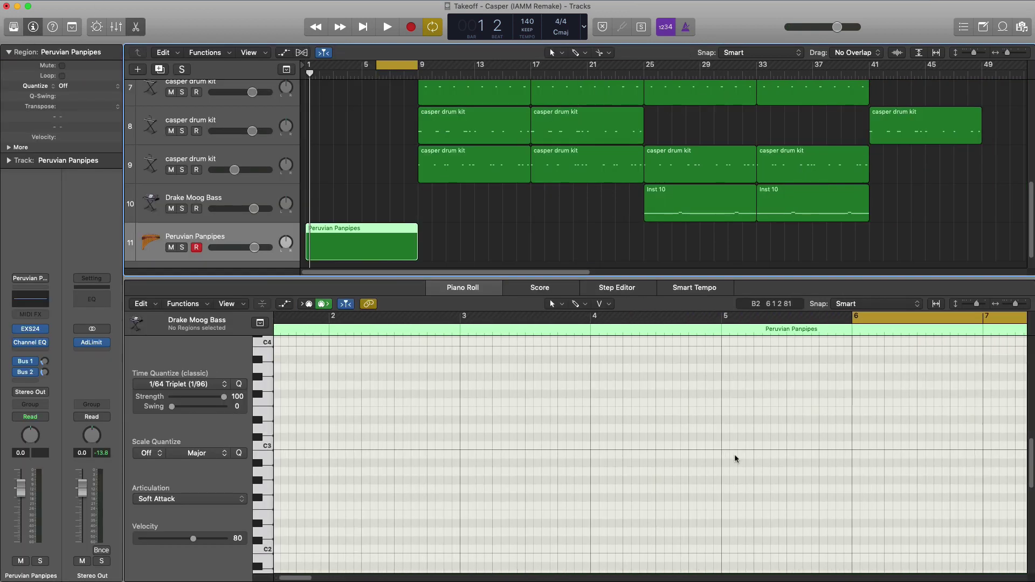
{"action": "scroll", "coordinate": [735, 459], "scroll_direction": "right", "scroll_amount": 10}
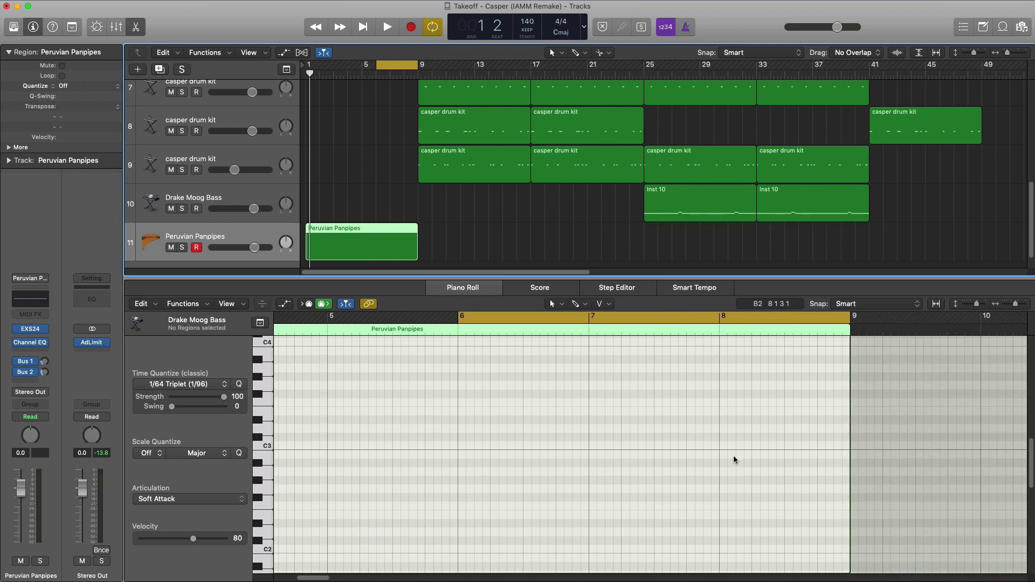
Extend the cycle range to start at bar 5 and listen to the loop
{"action": "key", "text": "space"}
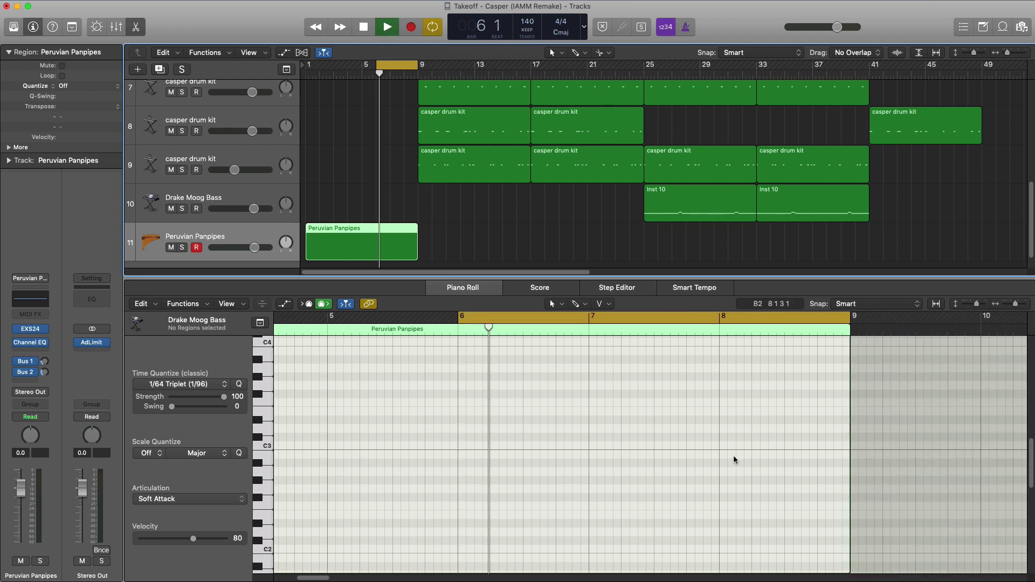
{"action": "key", "text": "space"}
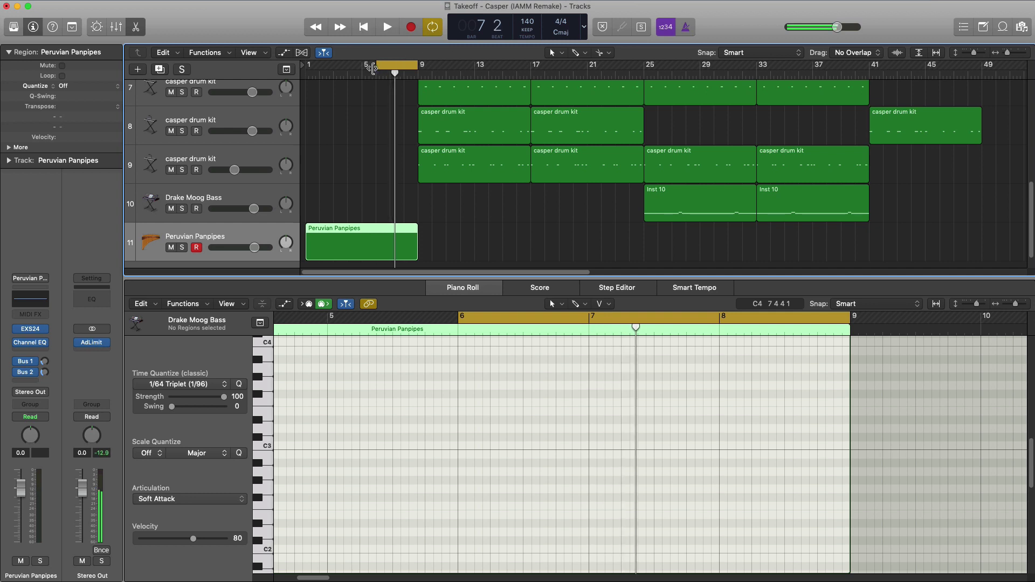
{"action": "left_click_drag", "start_coordinate": [377, 69], "coordinate": [364, 69]}
{"action": "key", "text": "space"}
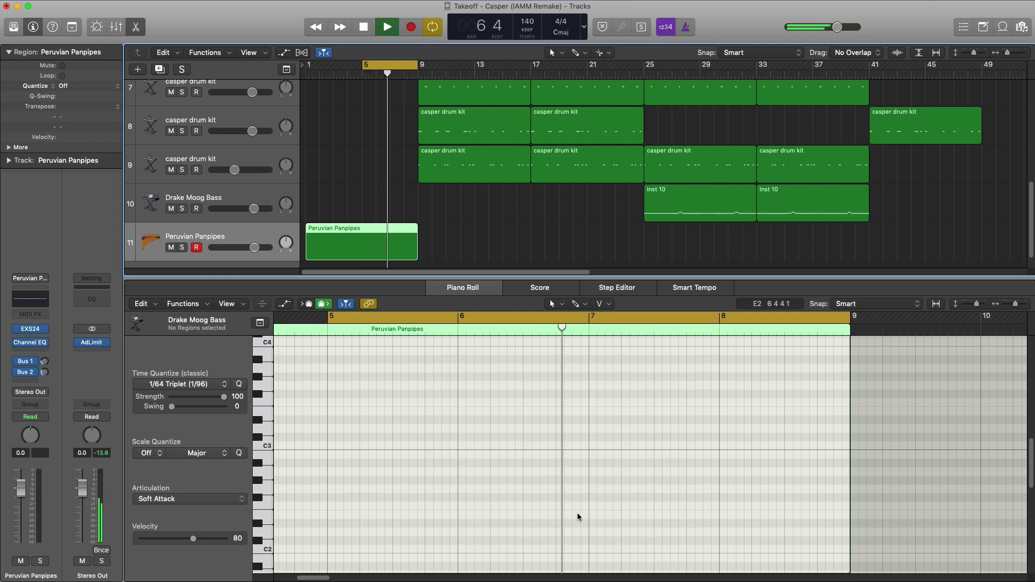
{"action": "key", "text": "space"}
Add a C#4 note at beat 3 of bar 6, shorten it to an eighth note, and play it back
{"action": "scroll", "coordinate": [561, 478], "scroll_direction": "up", "scroll_amount": 4}
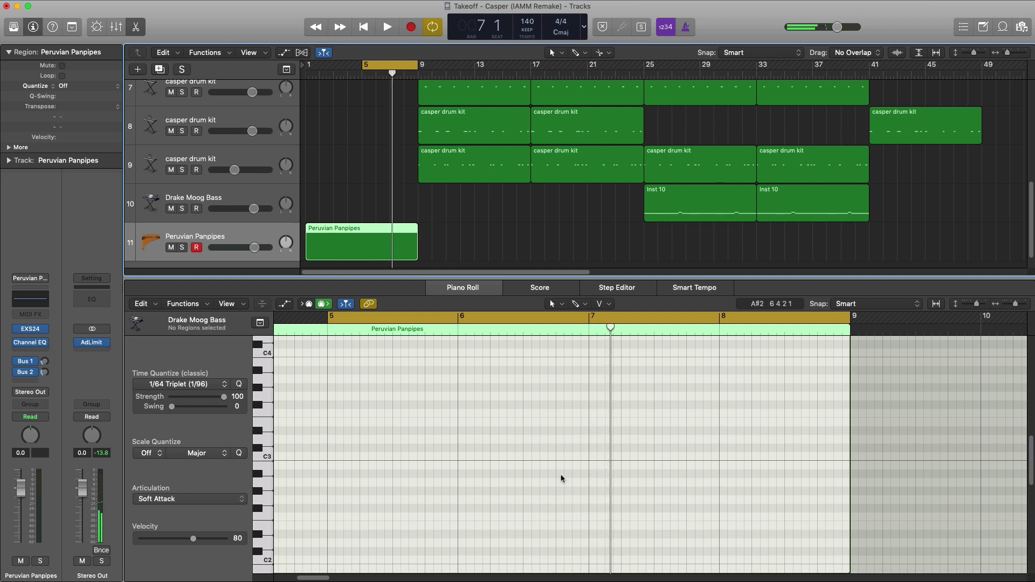
{"action": "scroll", "coordinate": [561, 479], "scroll_direction": "up", "scroll_amount": 3}
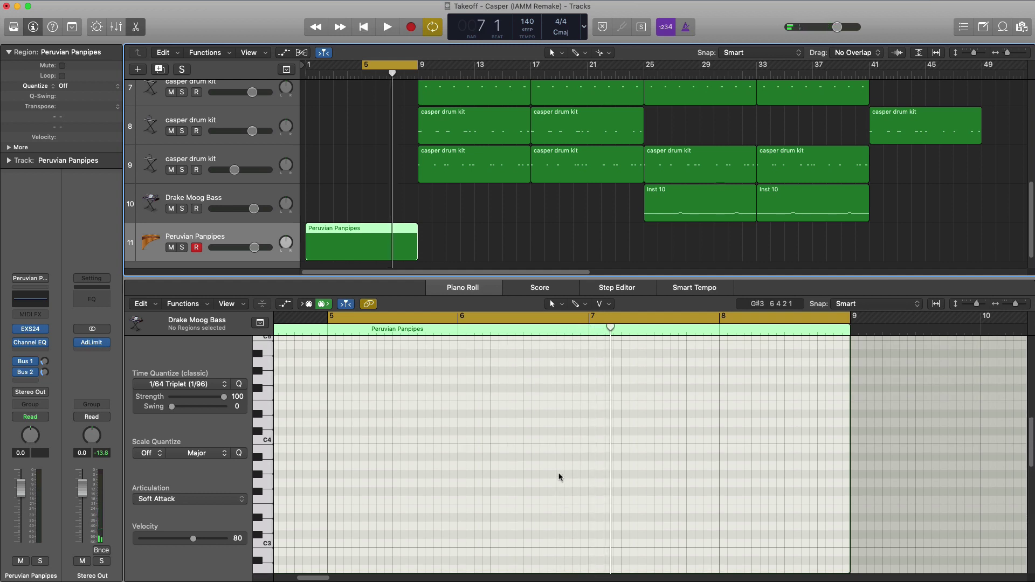
{"action": "left_click", "coordinate": [526, 431]}
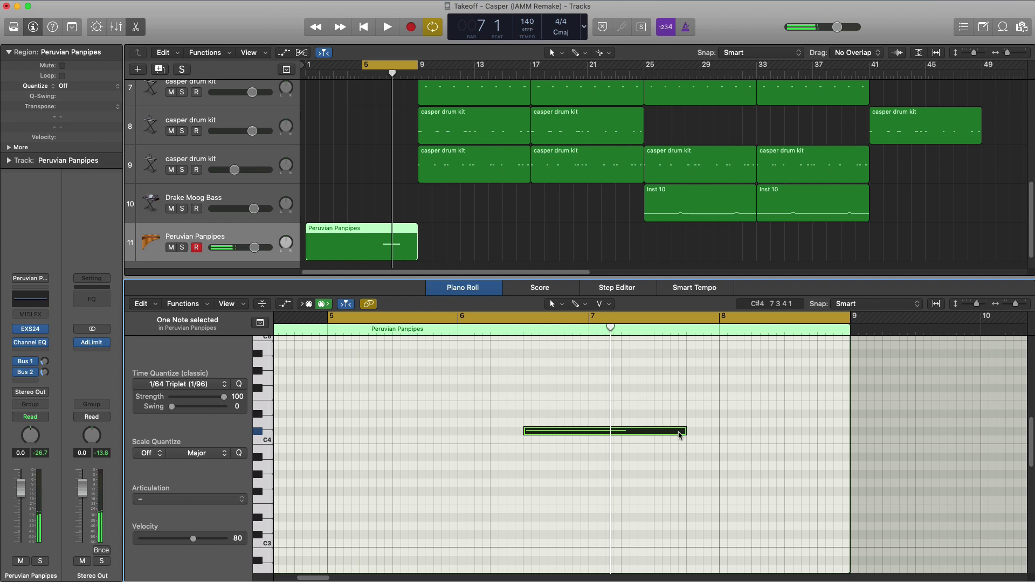
{"action": "left_click_drag", "start_coordinate": [679, 435], "coordinate": [535, 443]}
{"action": "key", "text": "space"}
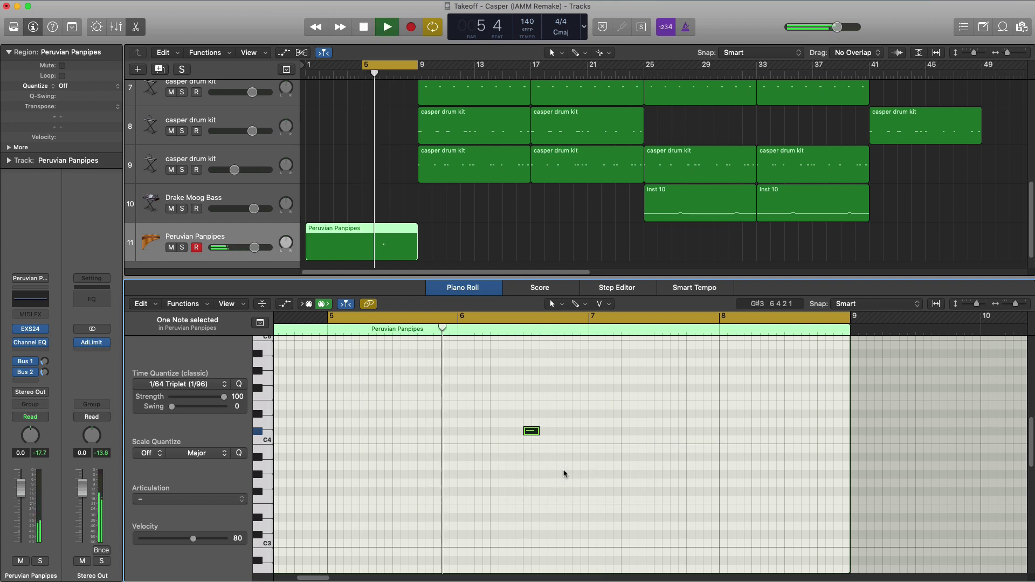
Continue the melody with eighth notes C#4, C4 and A#3 in bar 6, C4 on bar 7 and C#4 on its second beat
{"action": "key", "text": "super+v"}
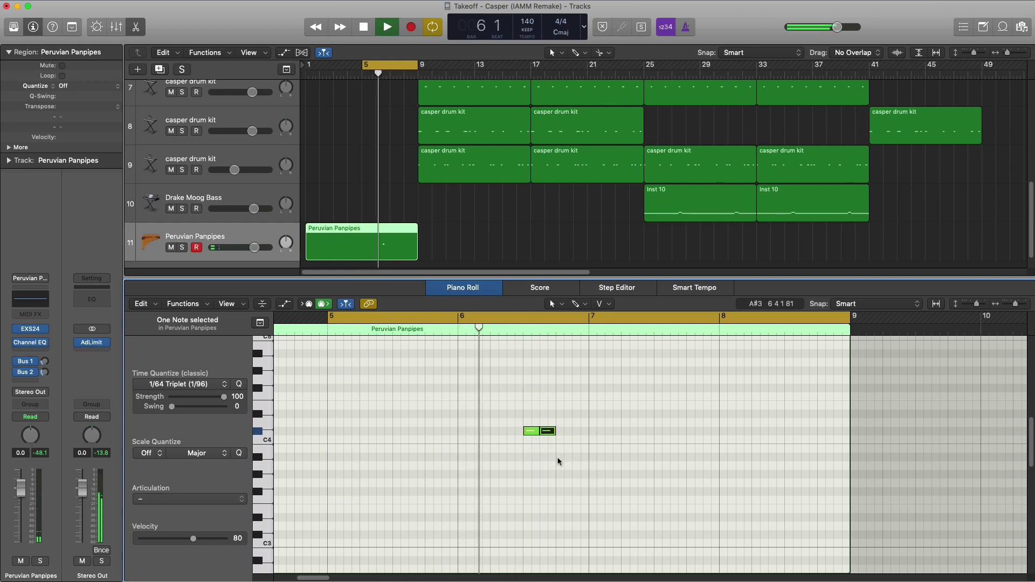
{"action": "left_click", "coordinate": [558, 442], "text": "super"}
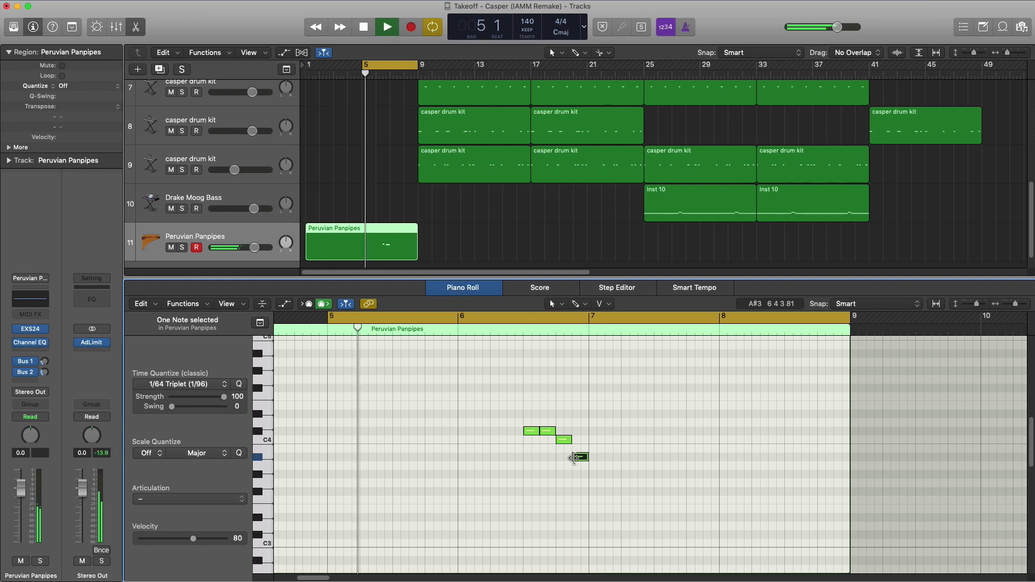
{"action": "left_click_drag", "start_coordinate": [573, 458], "coordinate": [573, 457]}
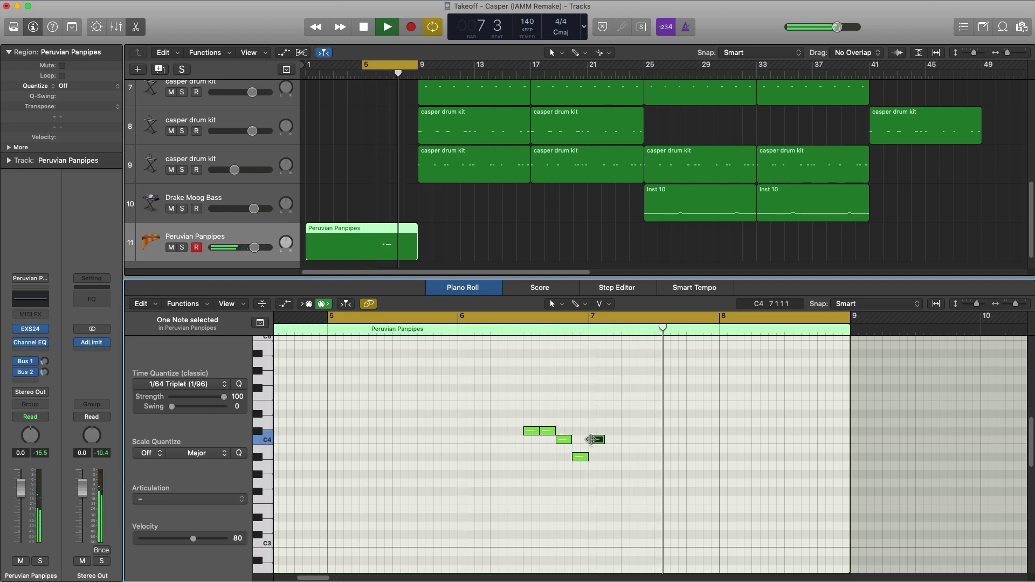
{"action": "left_click_drag", "start_coordinate": [580, 456], "coordinate": [591, 439]}
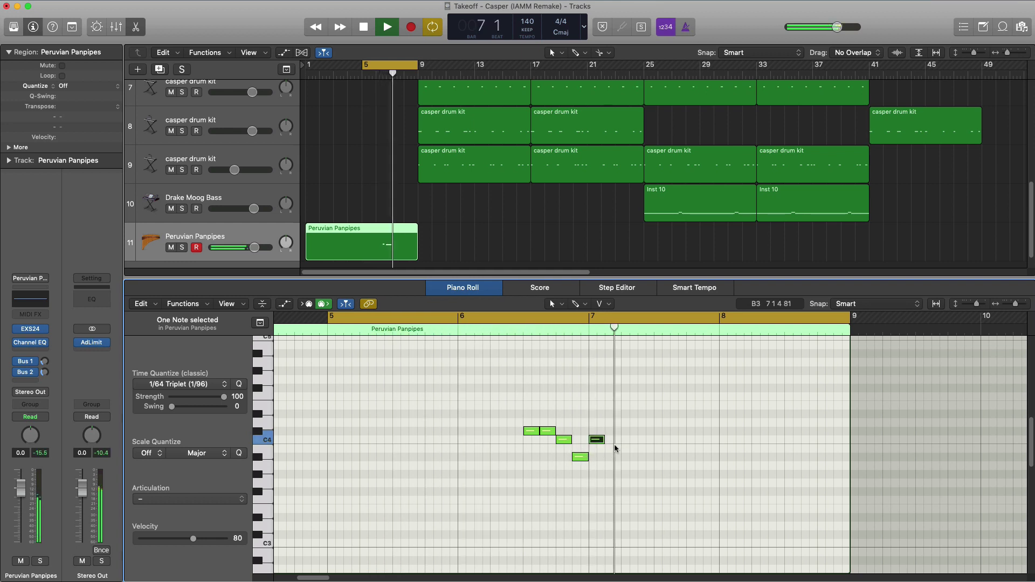
{"action": "left_click", "coordinate": [624, 432]}
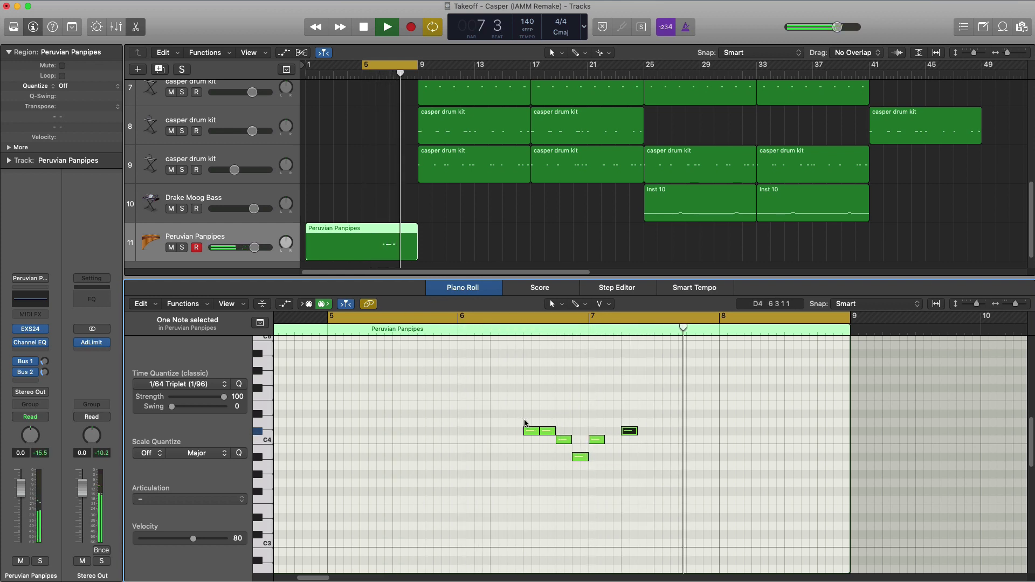
{"action": "key", "text": "space"}
Copy the first panpipe note to D#4 at position 6 3 1 121 and play back the phrase
{"action": "scroll", "coordinate": [540, 420], "scroll_direction": "up", "scroll_amount": 3}
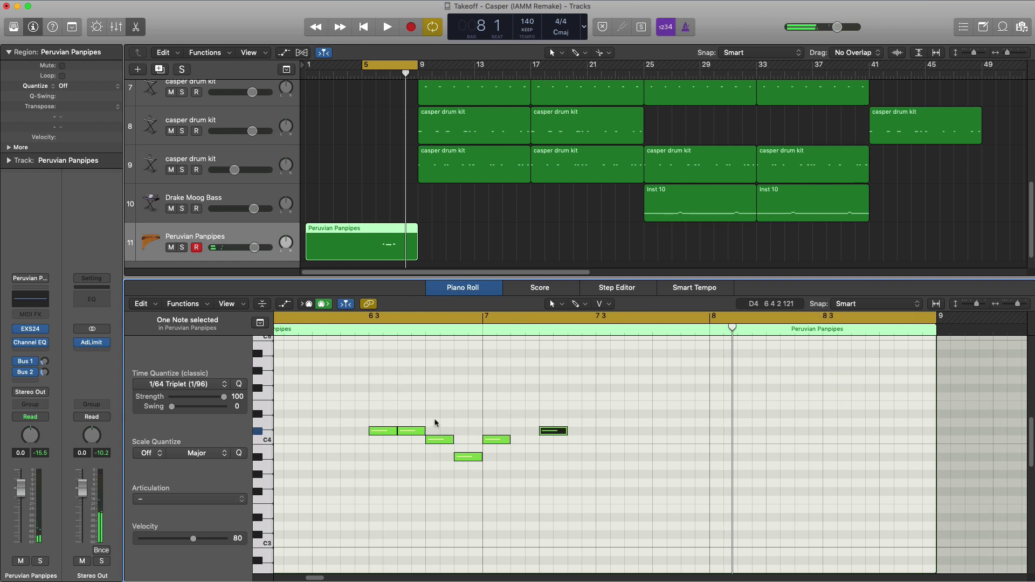
{"action": "mouse_move", "coordinate": [377, 420]}
{"action": "left_mouse_down"}
{"action": "mouse_move", "coordinate": [457, 467]}
{"action": "mouse_move", "coordinate": [386, 417]}
{"action": "left_mouse_up"}
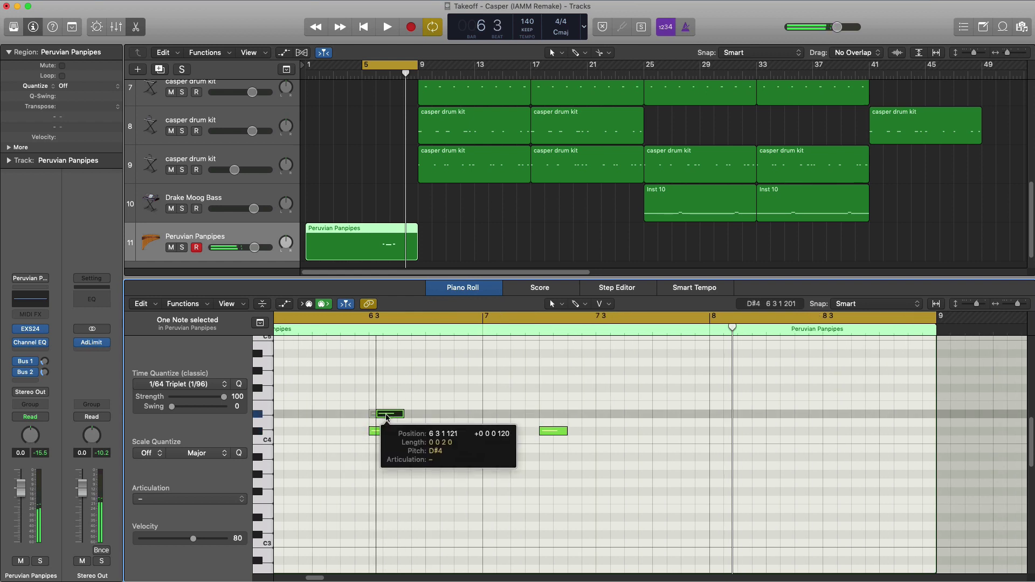
{"action": "key", "text": "space"}
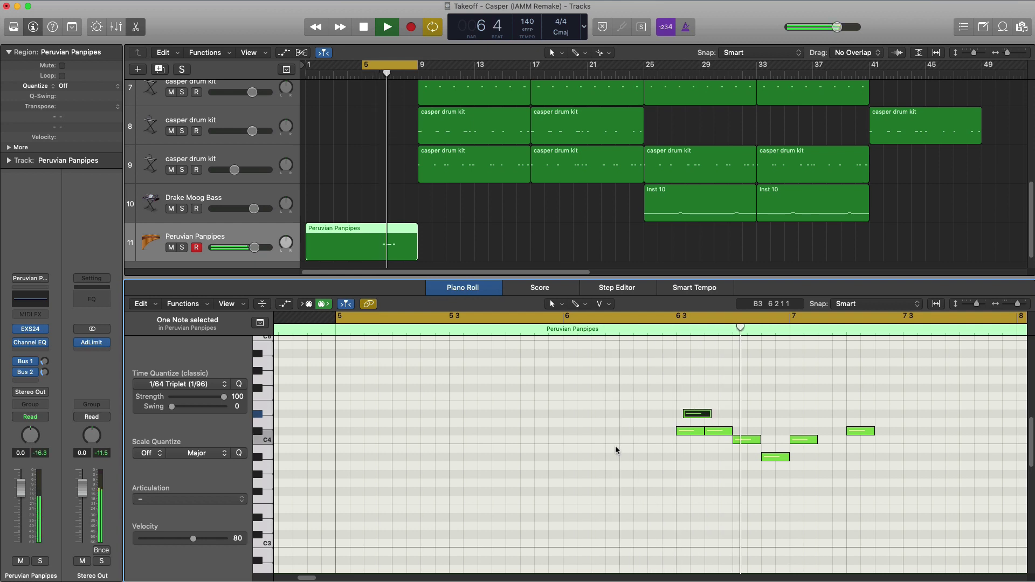
{"action": "key", "text": "space"}
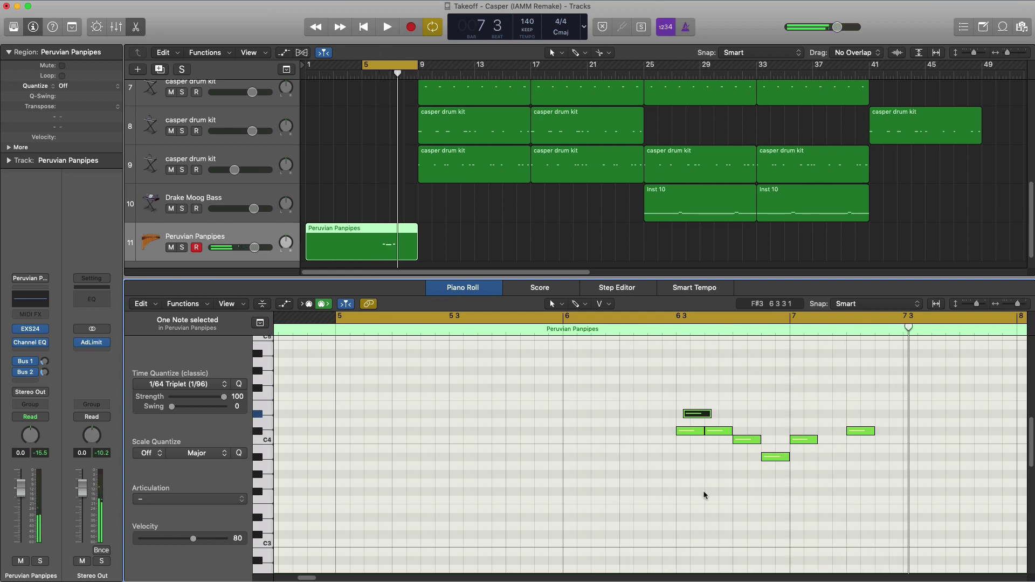
Shorten the last A#3, C4 and C#4 notes of the panpipe phrase slightly, fine-tune the C4 length and play back
{"action": "left_click_drag", "start_coordinate": [785, 459], "coordinate": [863, 436]}
{"action": "key", "text": "space"}
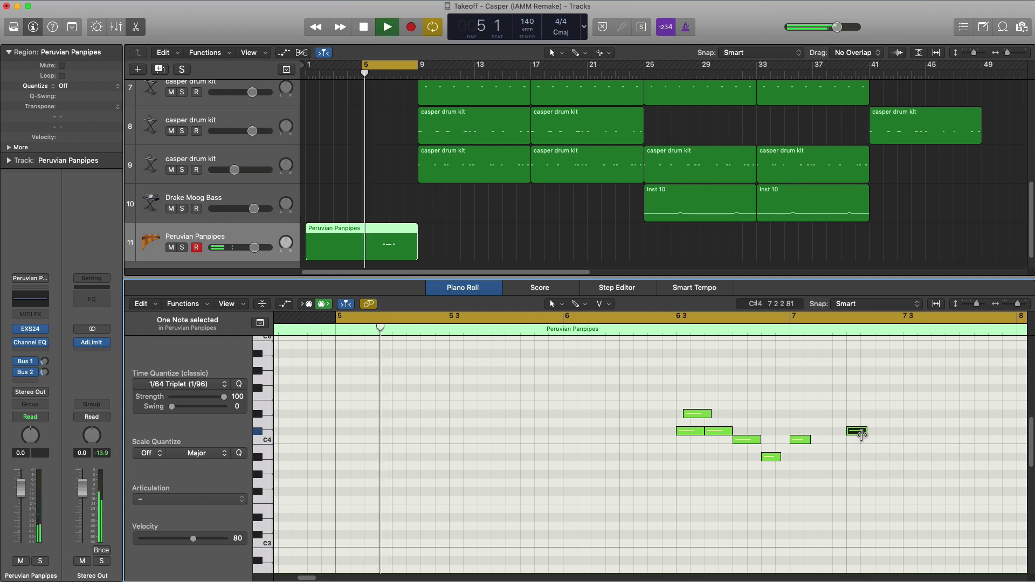
{"action": "left_click", "coordinate": [801, 490], "text": "ctrl+alt"}
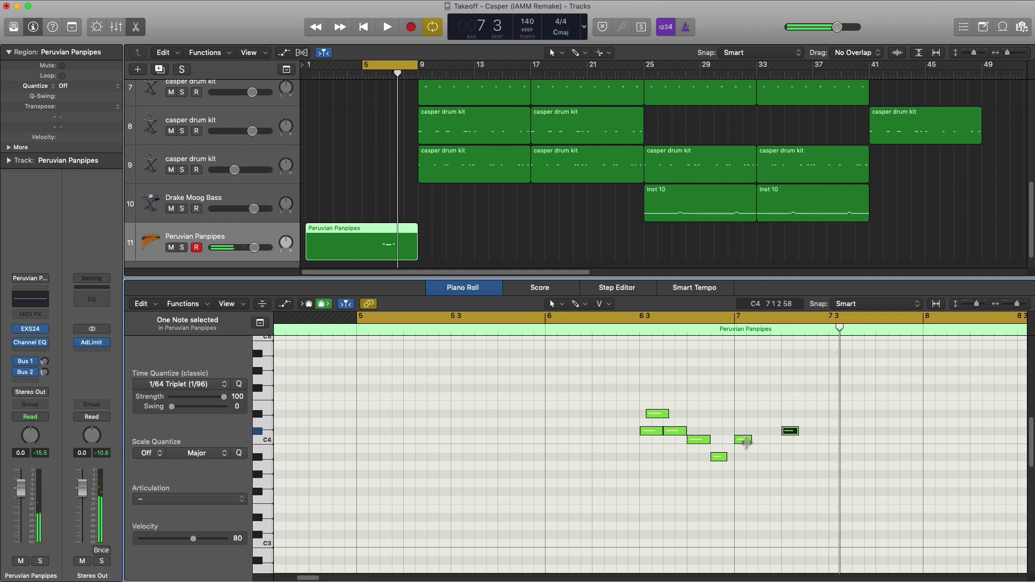
{"action": "left_click", "coordinate": [743, 440]}
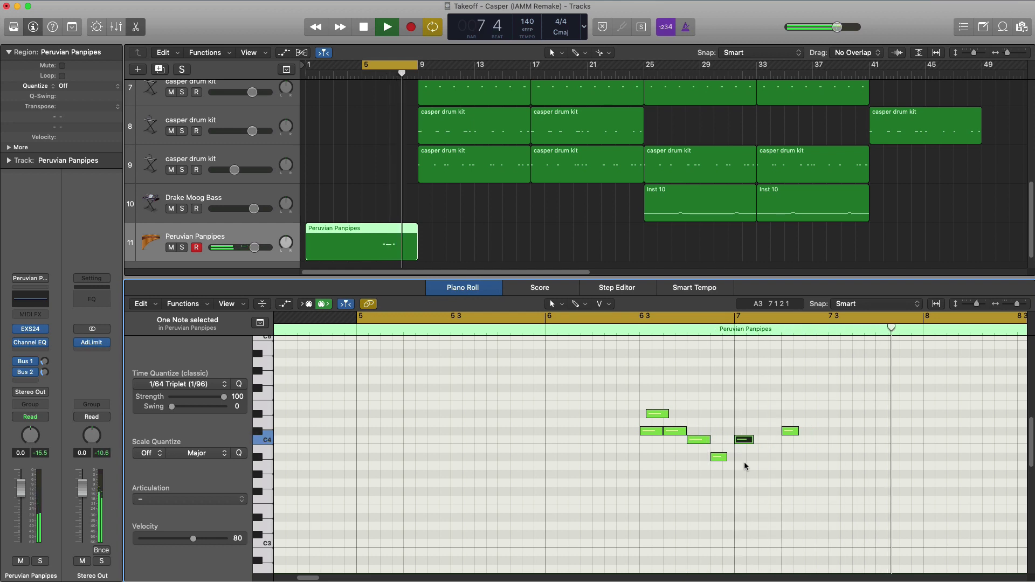
{"action": "key", "text": "space"}
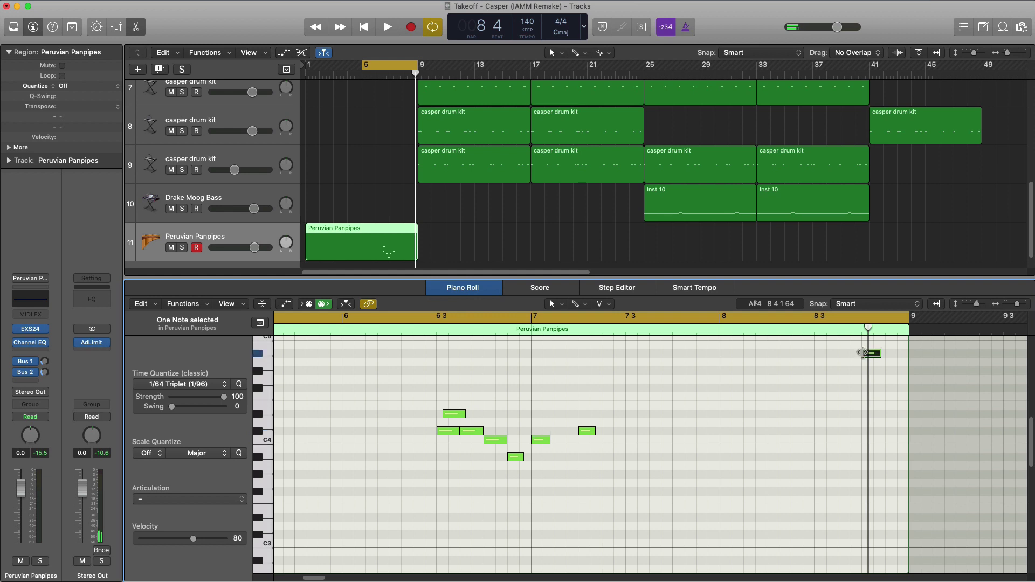
Add a short F#4 note on beat 4 of bar 8 with velocity 24 and play it back
{"action": "left_click_drag", "start_coordinate": [874, 357], "coordinate": [872, 393]}
{"action": "key", "text": "space"}
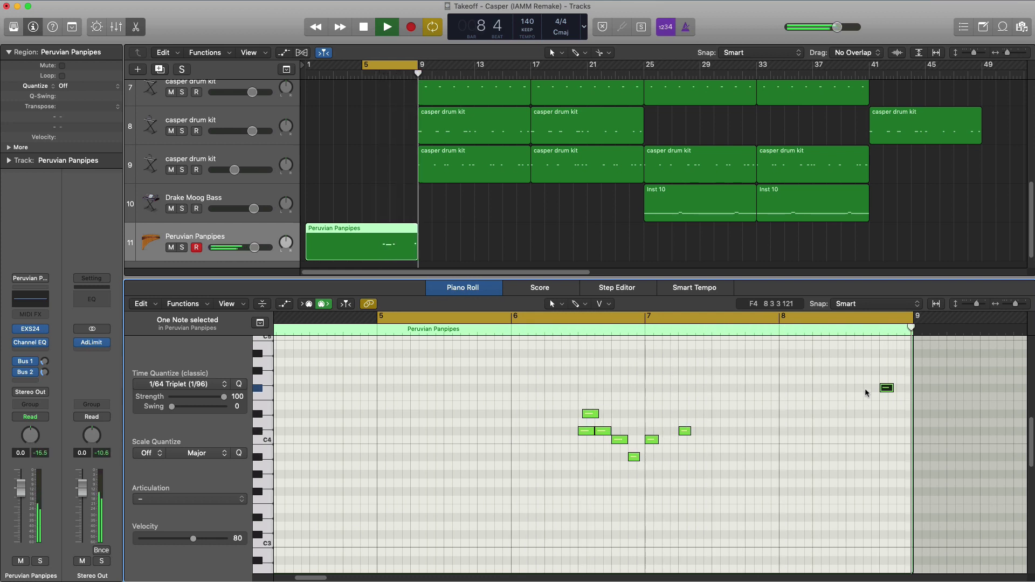
{"action": "key", "text": "space"}
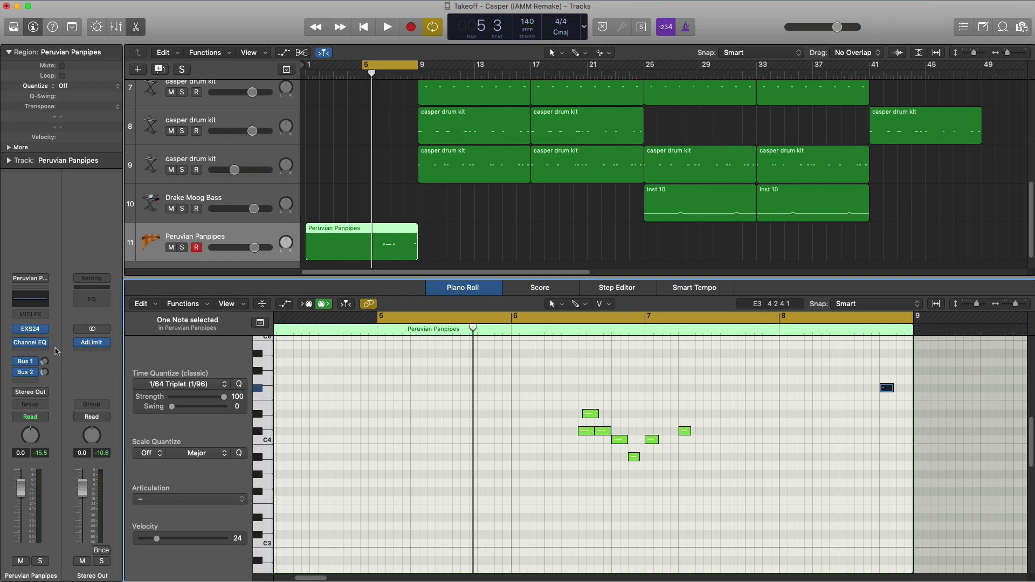
Insert a stereo Space Designer on the Peruvian Panpipes with Dry -3.0 dB and Wet -18.5 dB, and lower the track volume to -1.4 dB
{"action": "left_click", "coordinate": [24, 353]}
{"action": "mouse_move", "coordinate": [57, 385]}
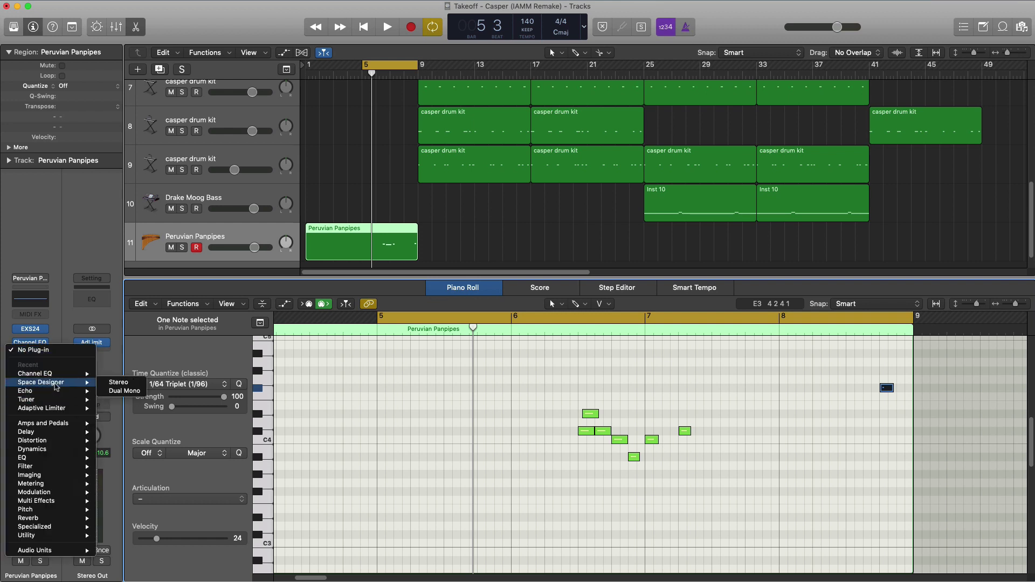
{"action": "left_click", "coordinate": [111, 383]}
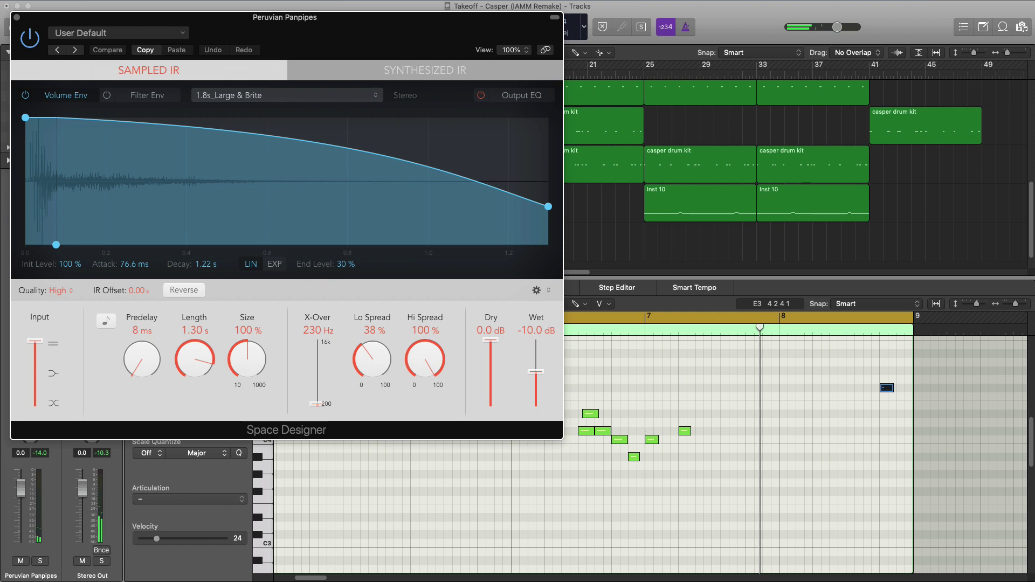
{"action": "key", "text": "space"}
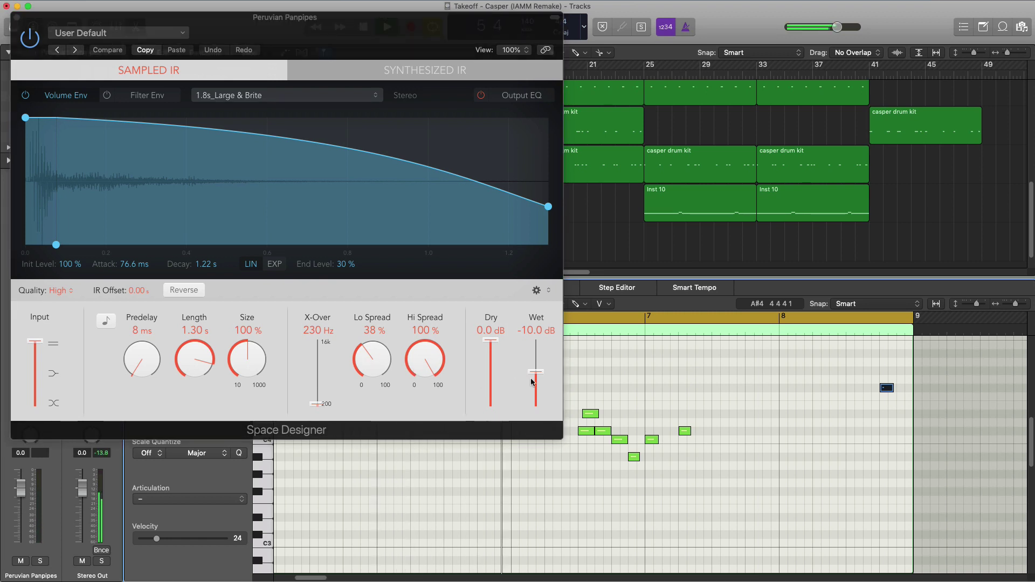
{"action": "left_click_drag", "start_coordinate": [541, 377], "coordinate": [537, 389]}
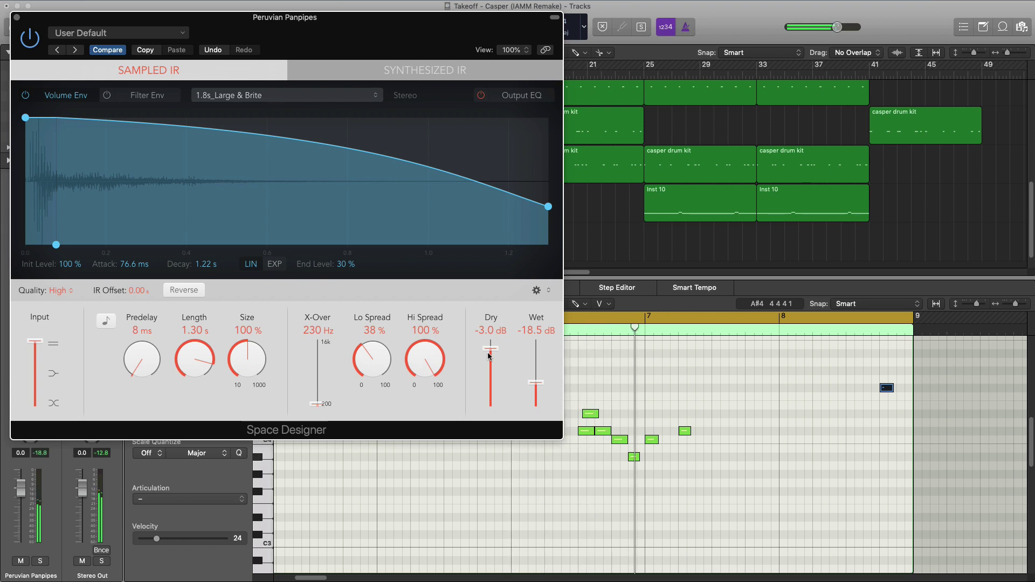
{"action": "left_click", "coordinate": [17, 18]}
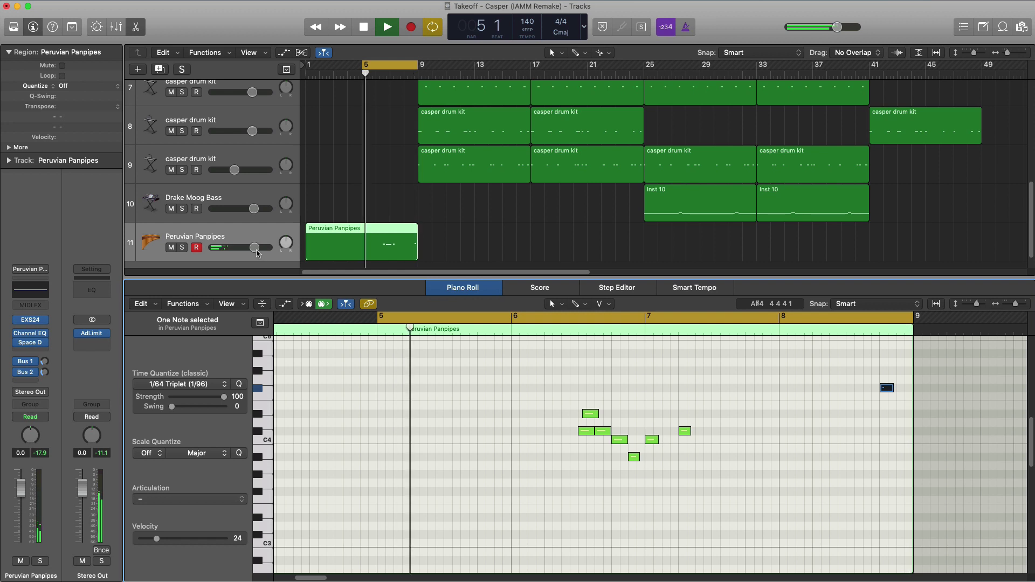
{"action": "left_click_drag", "start_coordinate": [256, 252], "coordinate": [251, 249]}
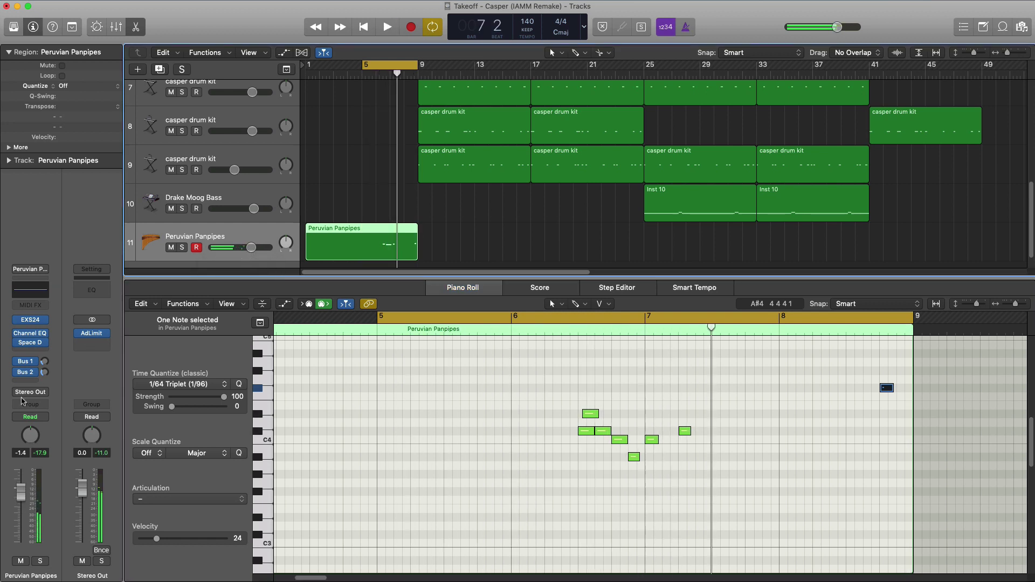
Insert Echo on the Peruvian Panpipes ahead of Space Designer and set its Wet level to 12%
{"action": "left_click", "coordinate": [37, 361]}
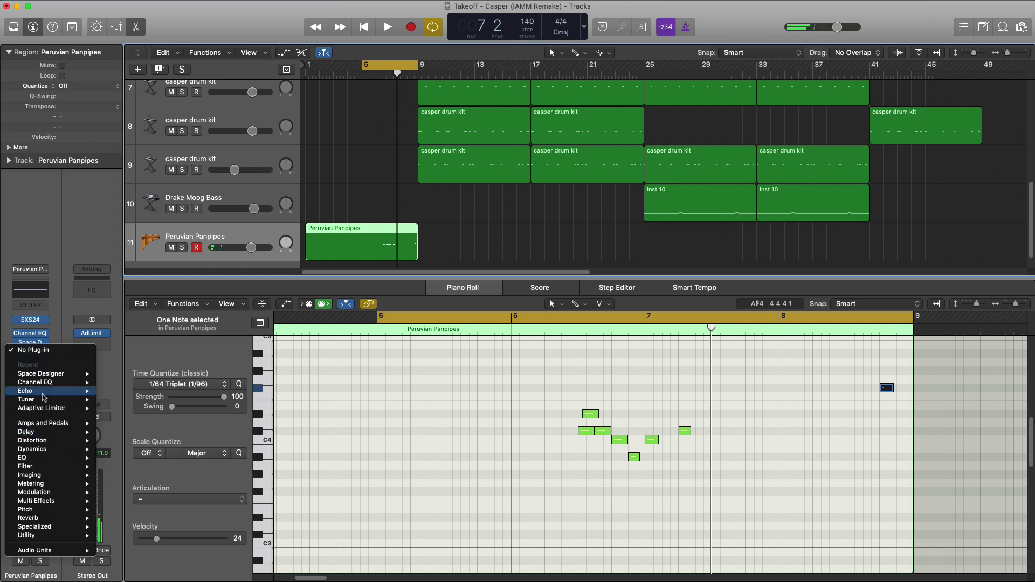
{"action": "left_click", "coordinate": [116, 392]}
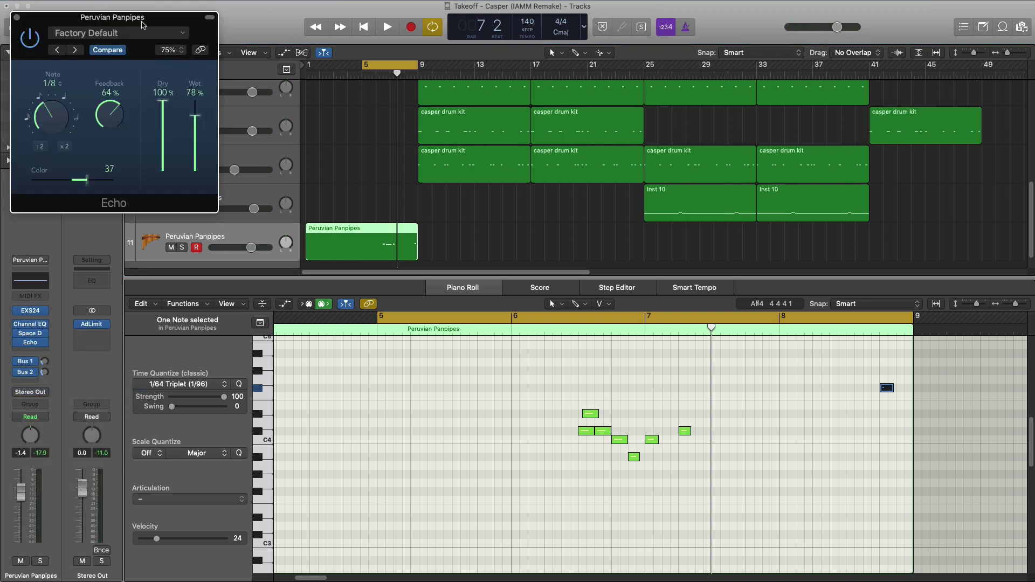
{"action": "left_click_drag", "start_coordinate": [141, 22], "coordinate": [236, 120]}
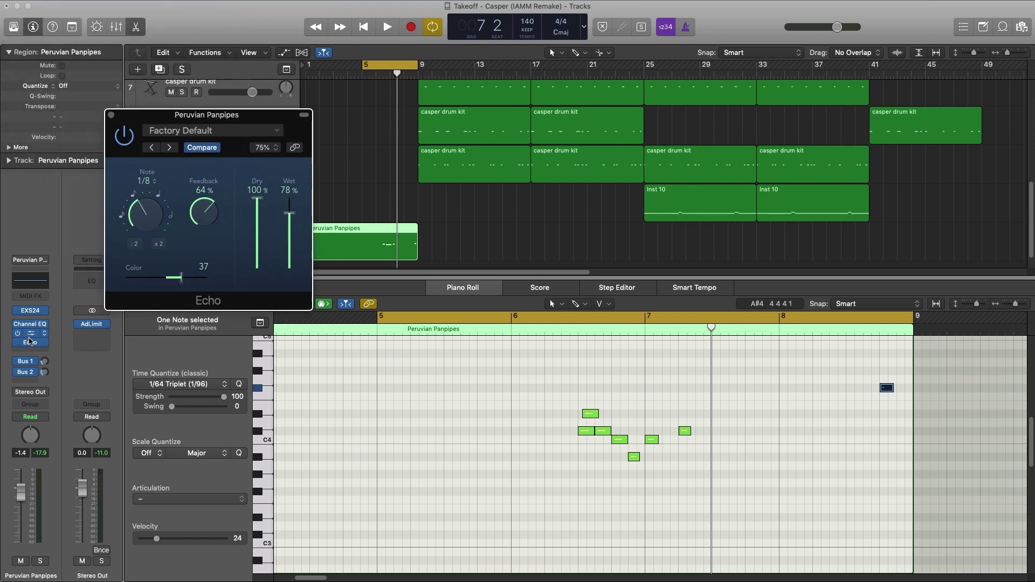
{"action": "left_click_drag", "start_coordinate": [30, 340], "coordinate": [30, 351]}
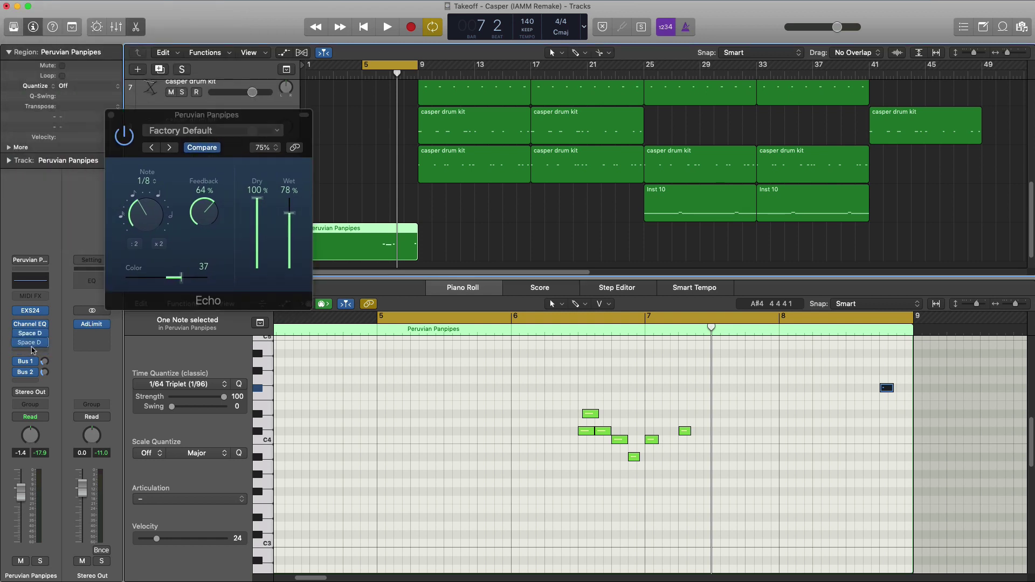
{"action": "key", "text": "space"}
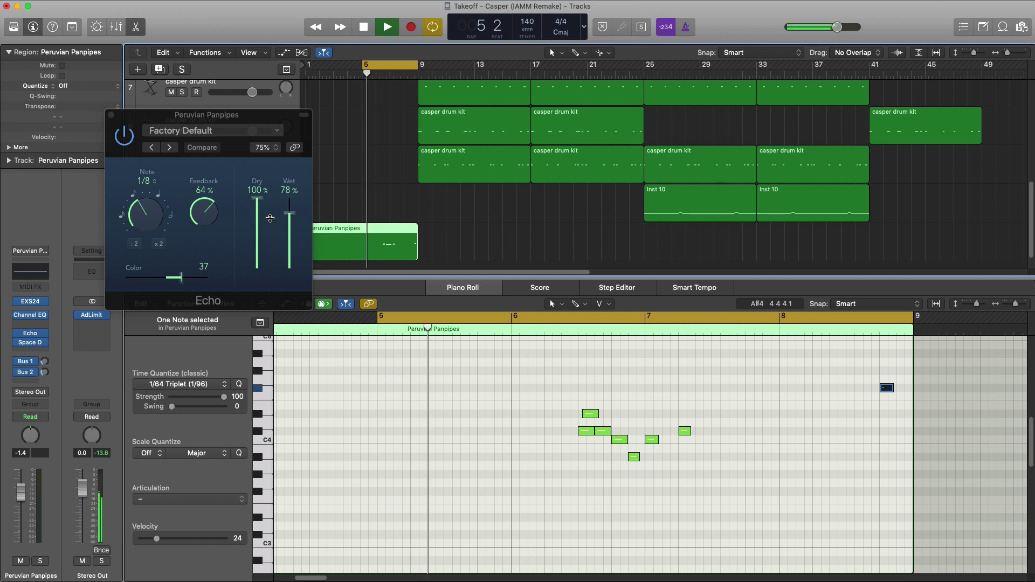
{"action": "left_click_drag", "start_coordinate": [290, 214], "coordinate": [292, 269]}
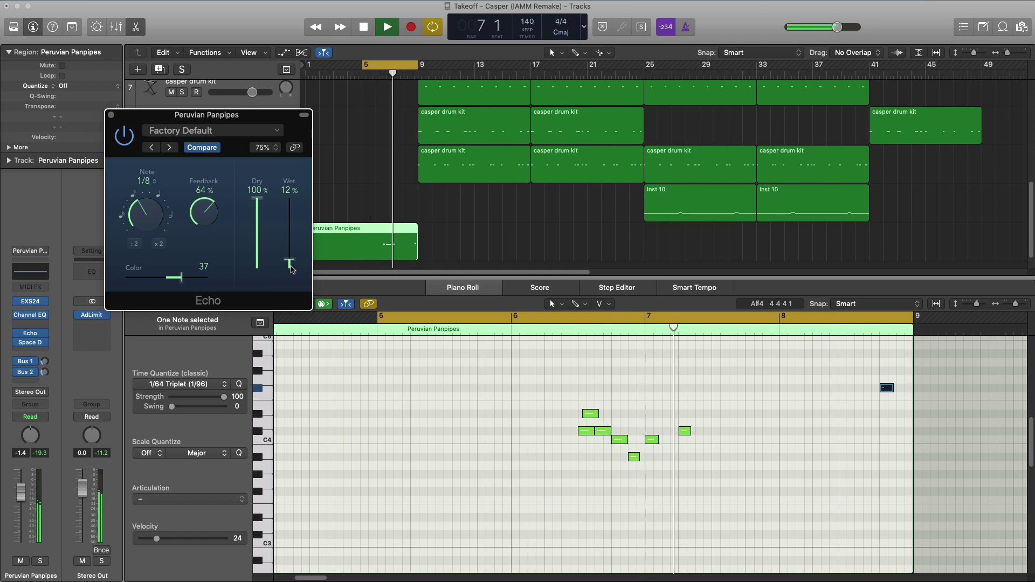
{"action": "left_click", "coordinate": [111, 115]}
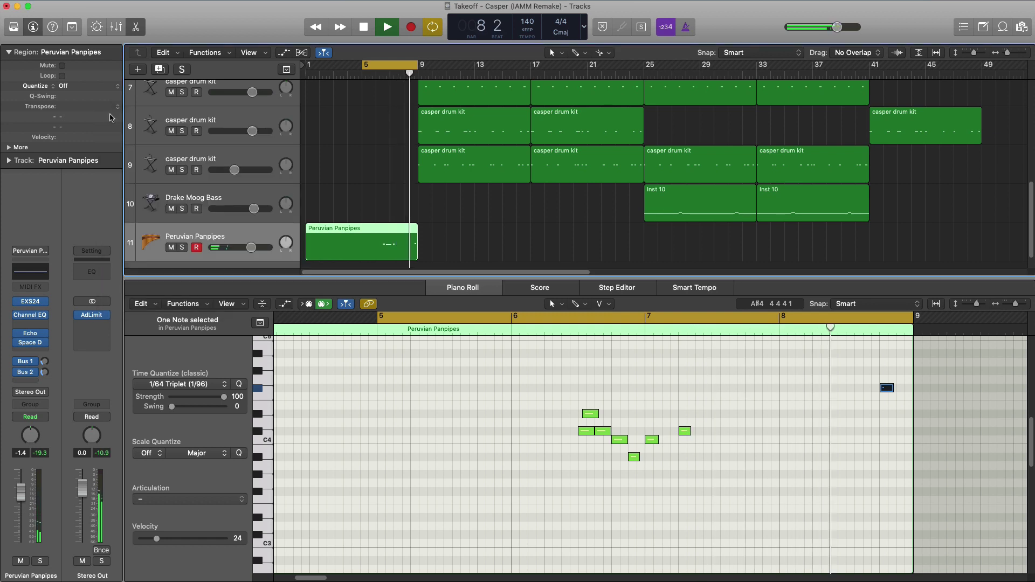
Hide the Piano Roll, listen to bars 13 to 17, and set the cycle range to bars 17 to 25
{"action": "key", "text": "e"}
{"action": "key", "text": "space"}
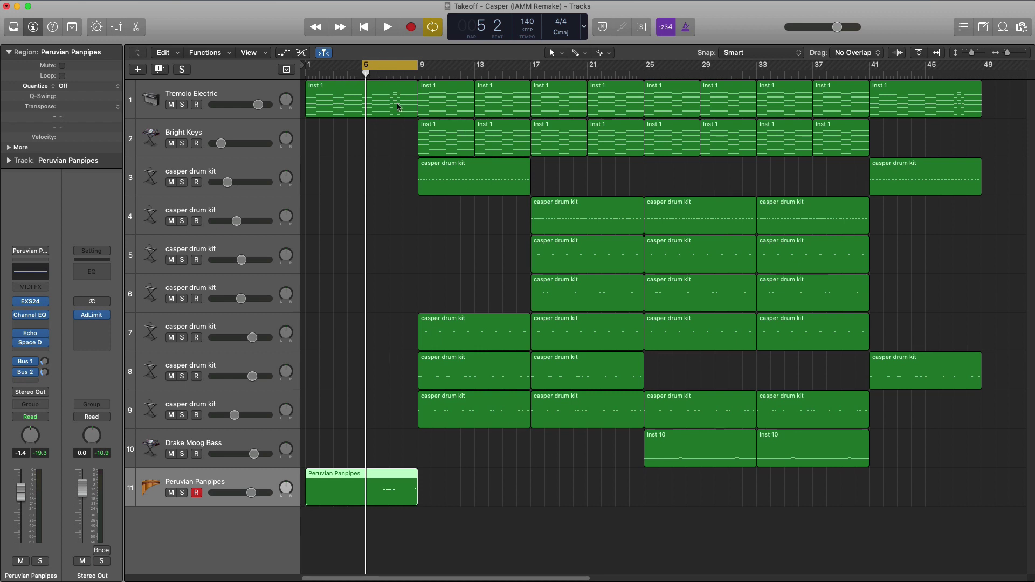
{"action": "left_click_drag", "start_coordinate": [388, 72], "coordinate": [500, 71]}
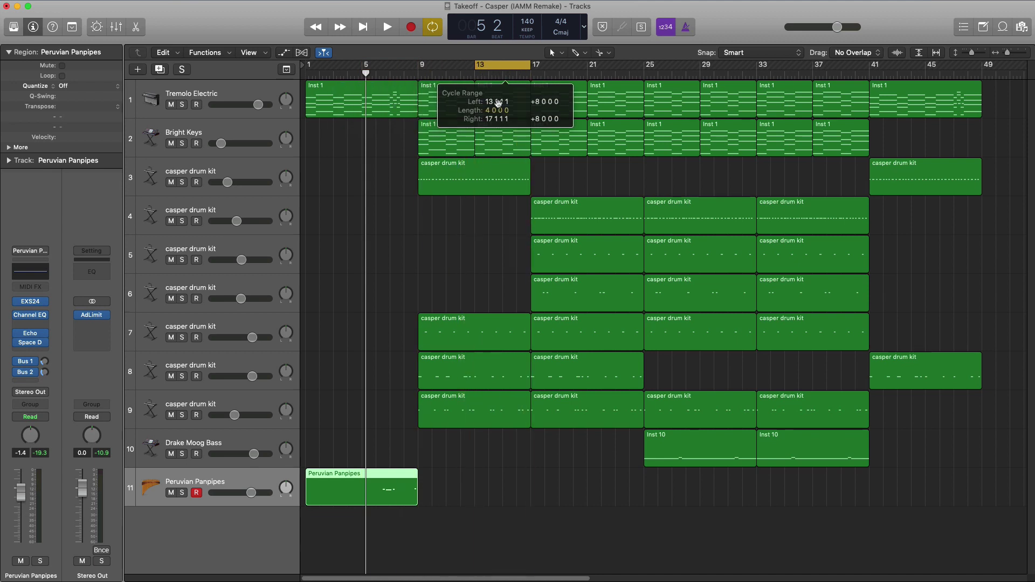
{"action": "key", "text": "space"}
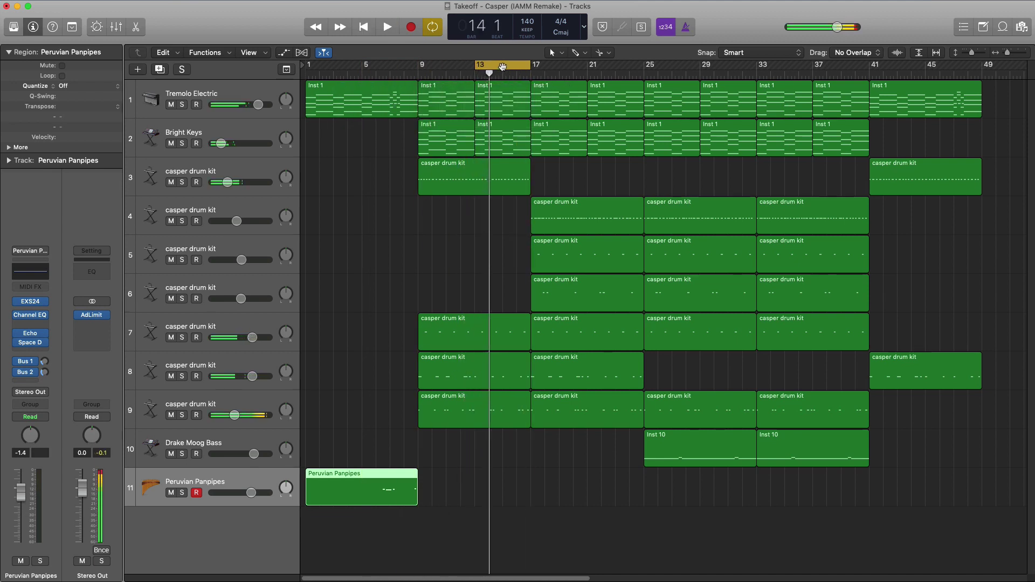
{"action": "left_click_drag", "start_coordinate": [503, 66], "coordinate": [643, 71]}
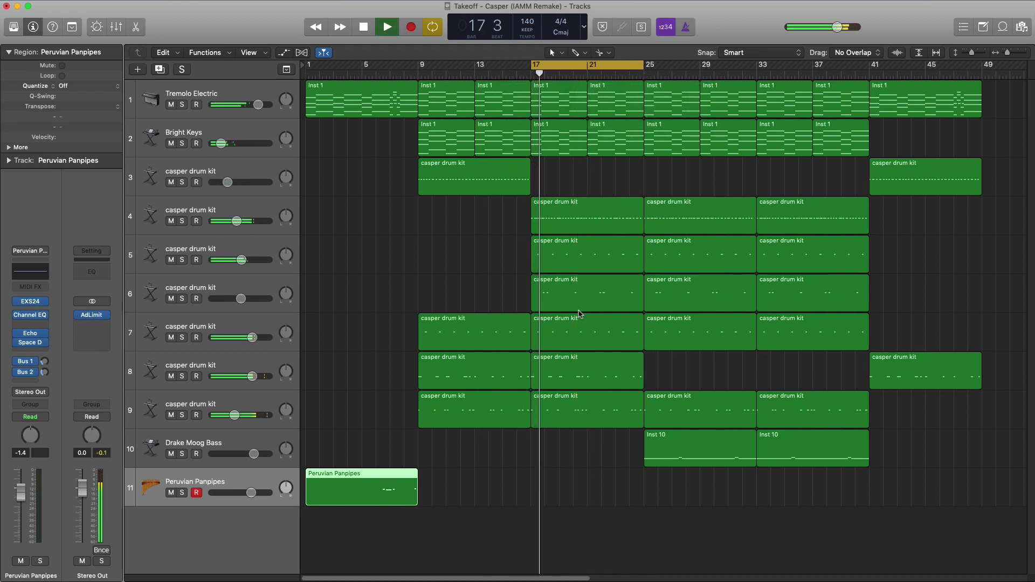
{"action": "key", "text": "super+Left"}
{"action": "key", "text": "space"}
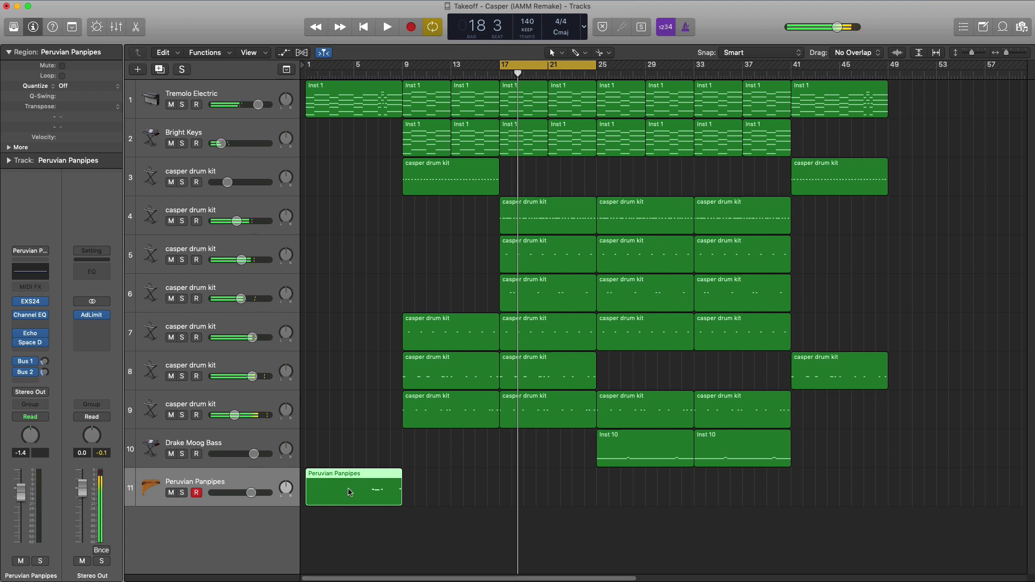
Copy the Peruvian Panpipes region to bar 17 and play it with the drums
{"action": "left_click_drag", "start_coordinate": [350, 492], "coordinate": [542, 495]}
{"action": "key", "text": "space"}
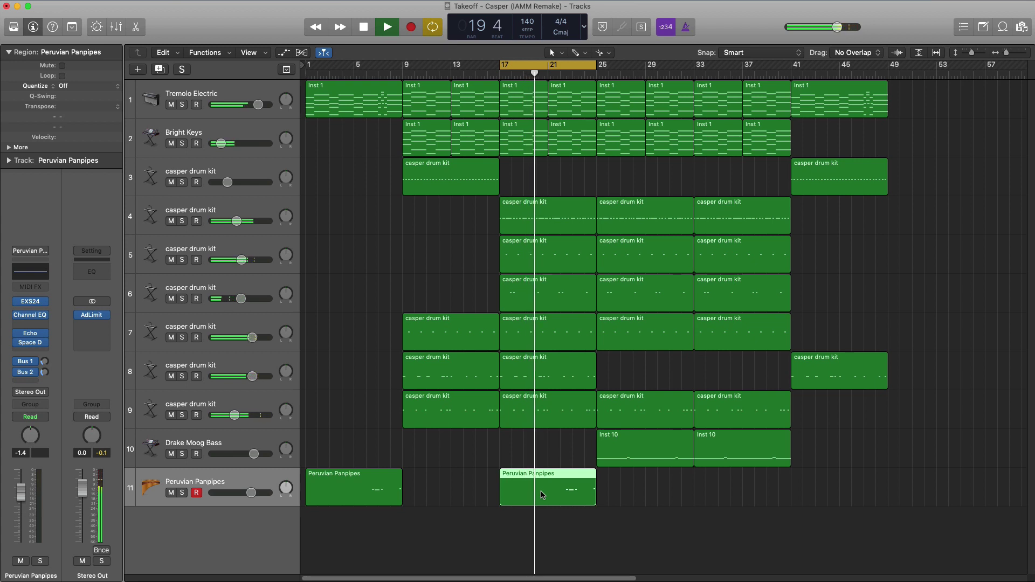
{"action": "scroll", "coordinate": [542, 495], "scroll_direction": "down", "scroll_amount": 5}
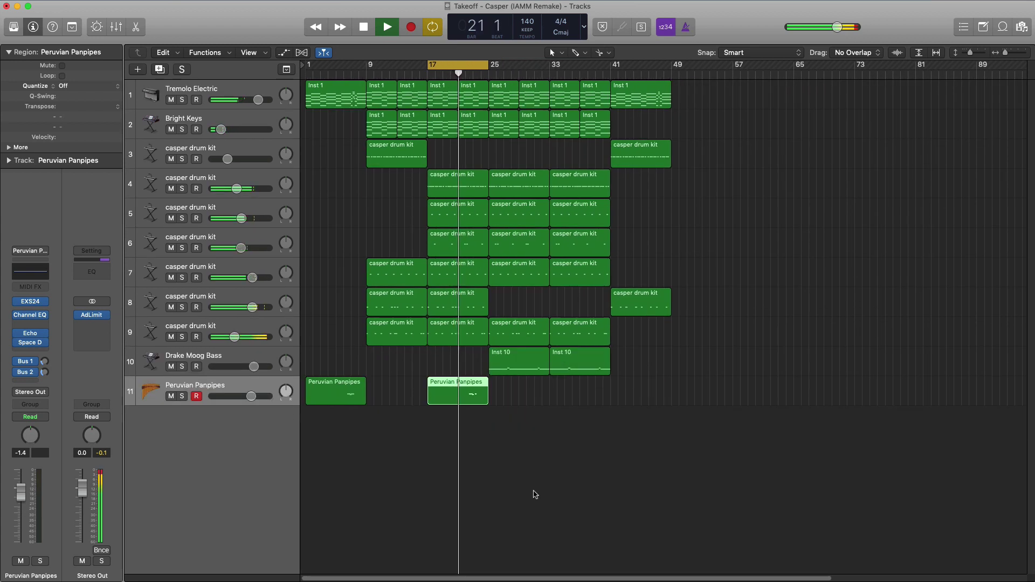
{"action": "key", "text": "space"}
Open the copied panpipe region in the Piano Roll and loop playback over bars 21 to 25
{"action": "double_click", "coordinate": [458, 392]}
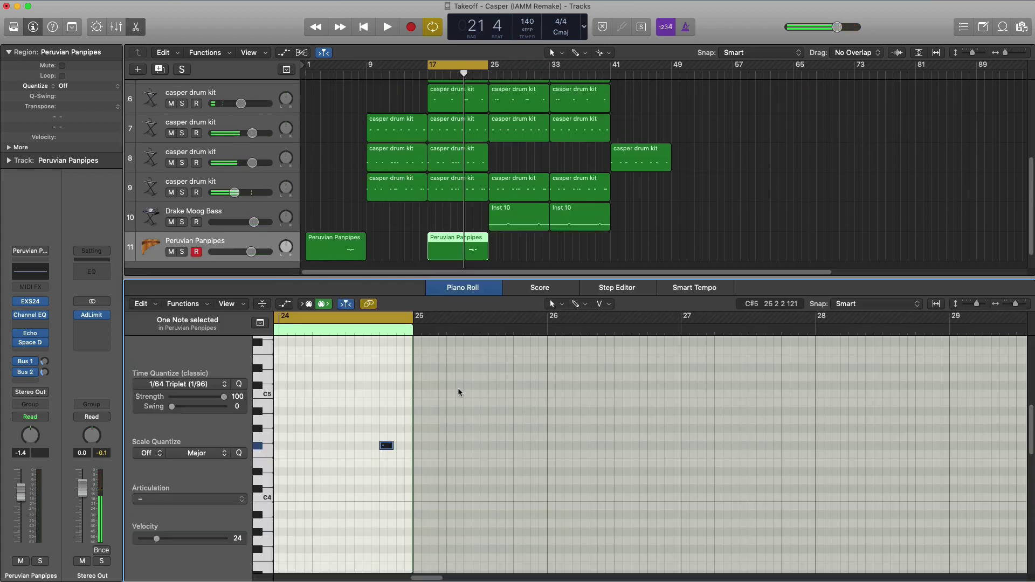
{"action": "scroll", "coordinate": [517, 451], "scroll_direction": "left", "scroll_amount": 10}
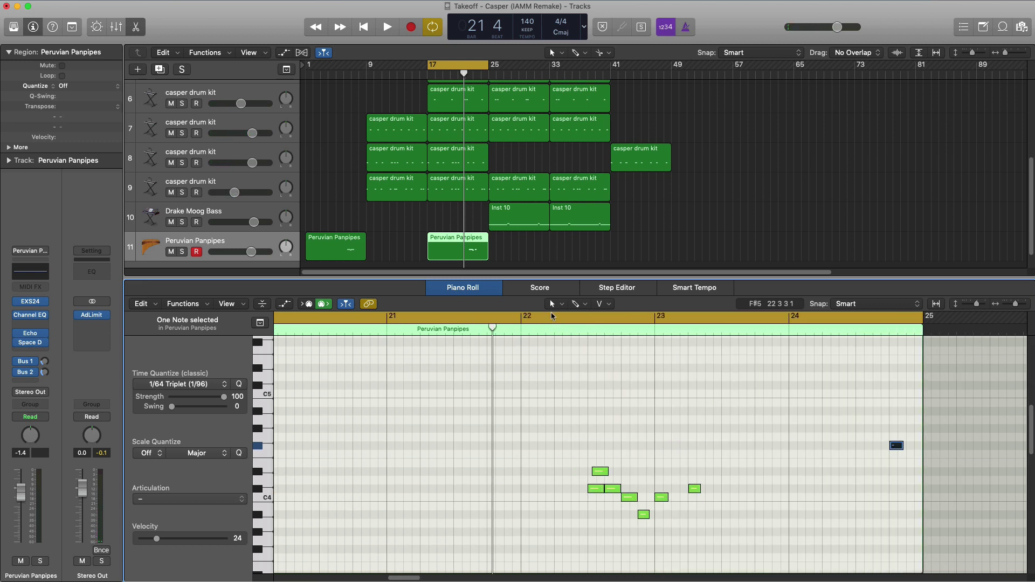
{"action": "left_click", "coordinate": [541, 323]}
{"action": "left_click_drag", "start_coordinate": [393, 322], "coordinate": [922, 322]}
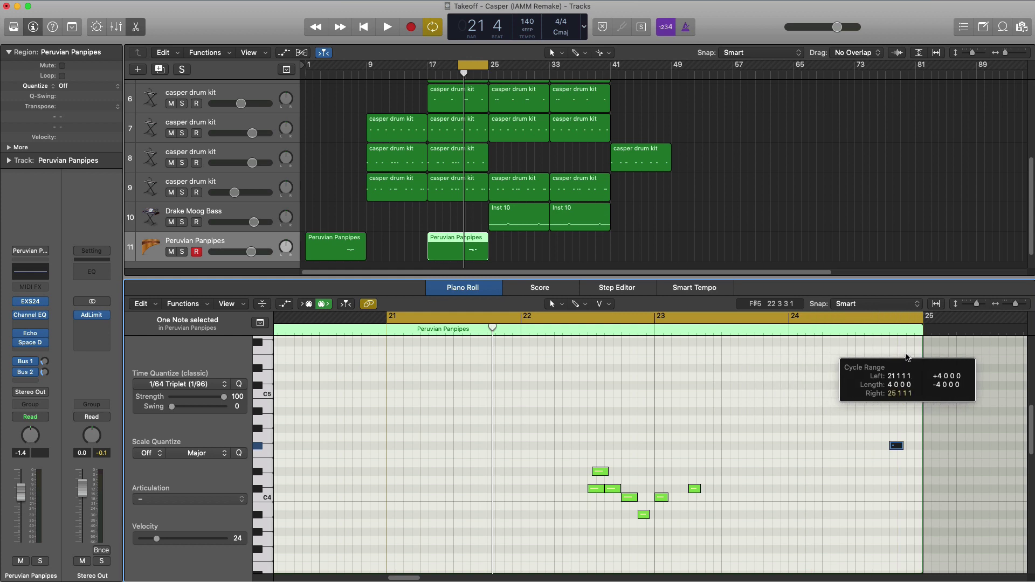
{"action": "key", "text": "space"}
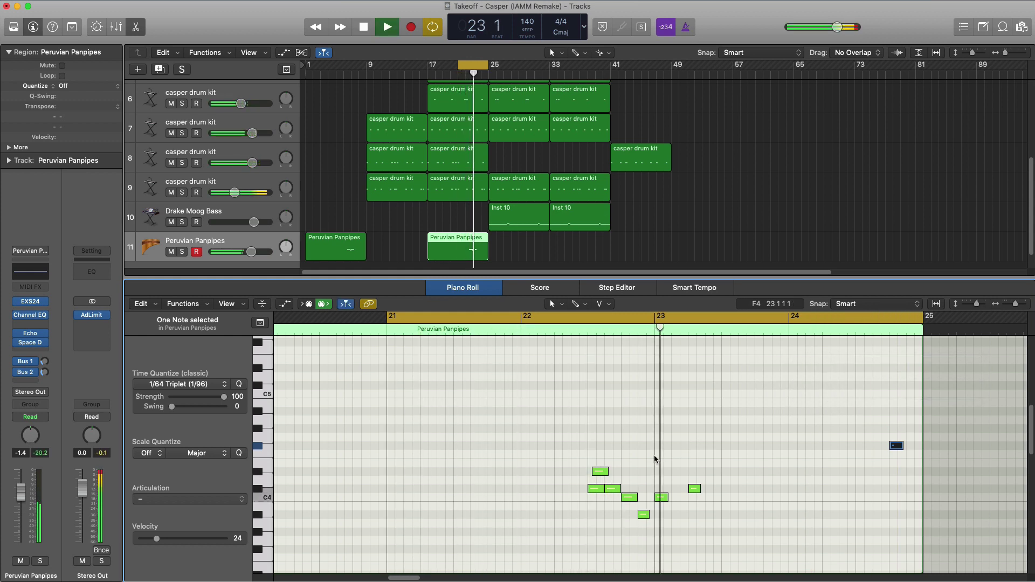
Transpose the seven melody notes in bars 22 and 23 up five semitones and play back the loop
{"action": "key", "text": "space"}
{"action": "left_click_drag", "start_coordinate": [746, 522], "coordinate": [540, 435]}
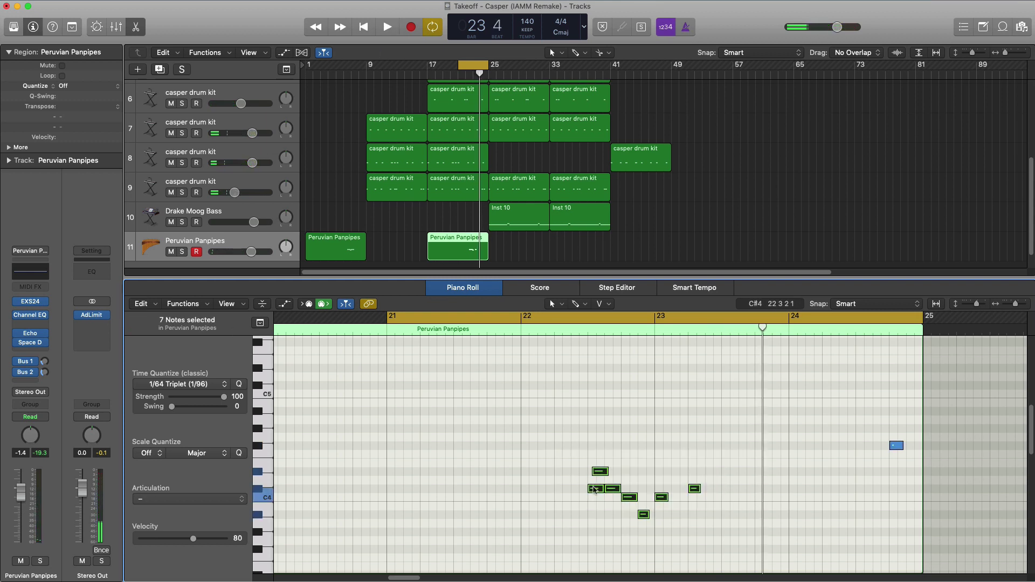
{"action": "left_click_drag", "start_coordinate": [595, 490], "coordinate": [595, 447]}
{"action": "key", "text": "space"}
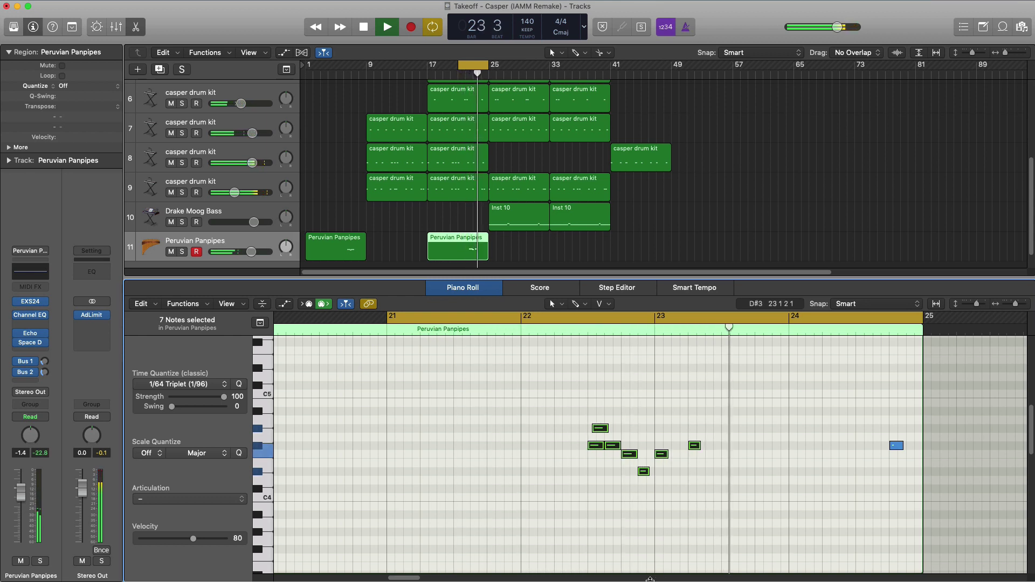
{"action": "key", "text": "space"}
{"action": "left_click", "coordinate": [560, 464], "text": "ctrl+alt"}
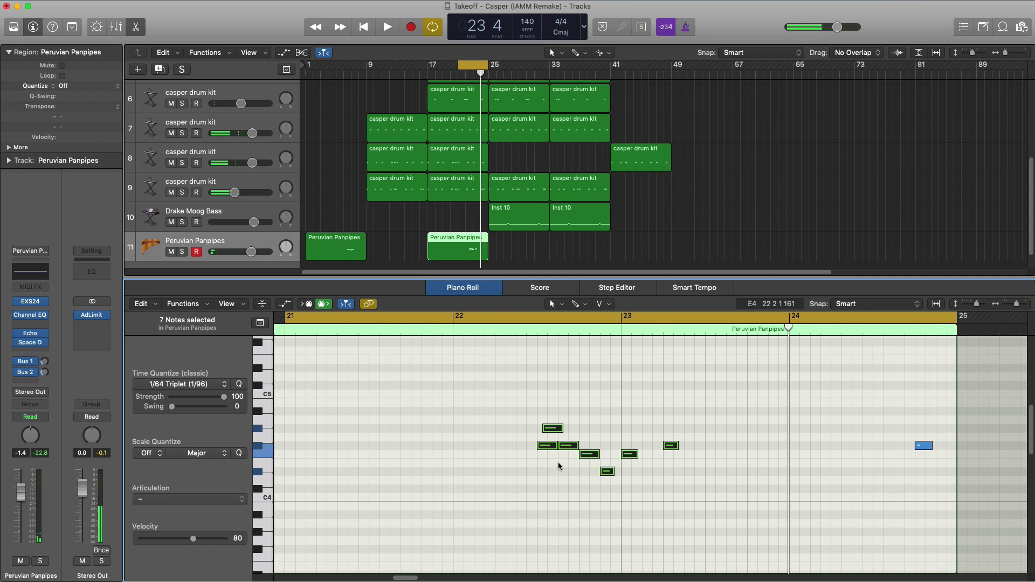
{"action": "key", "text": "space"}
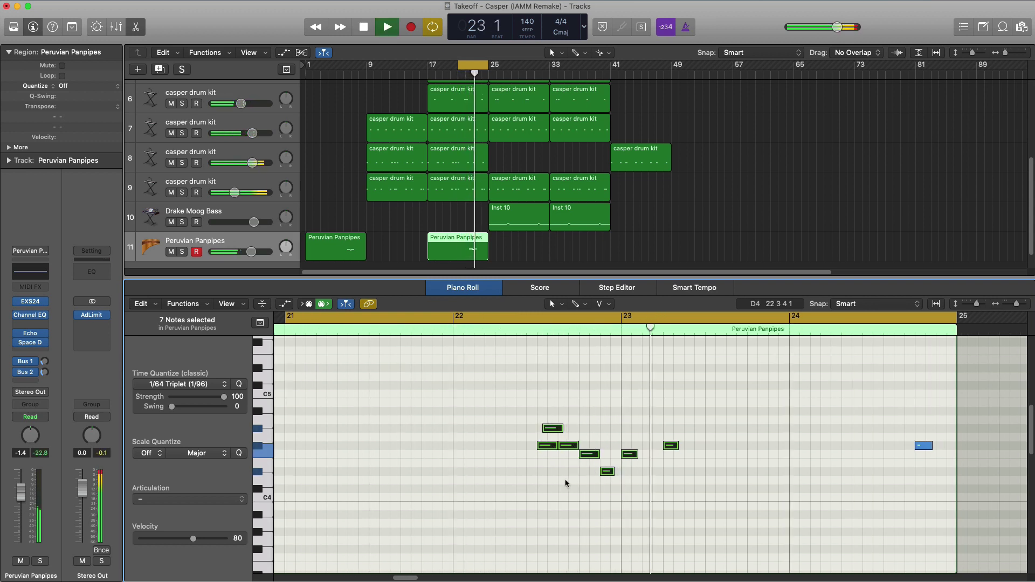
{"action": "key", "text": "space"}
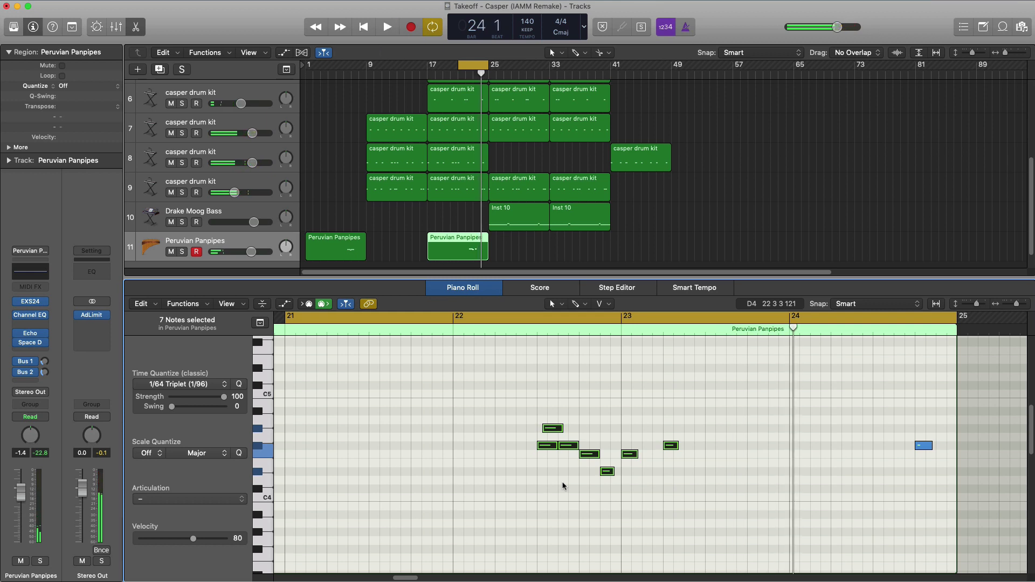
Delete the first F#4 note of the bar 22 melody, move the G#4 note half a beat later, and play the loop
{"action": "left_click", "coordinate": [701, 477]}
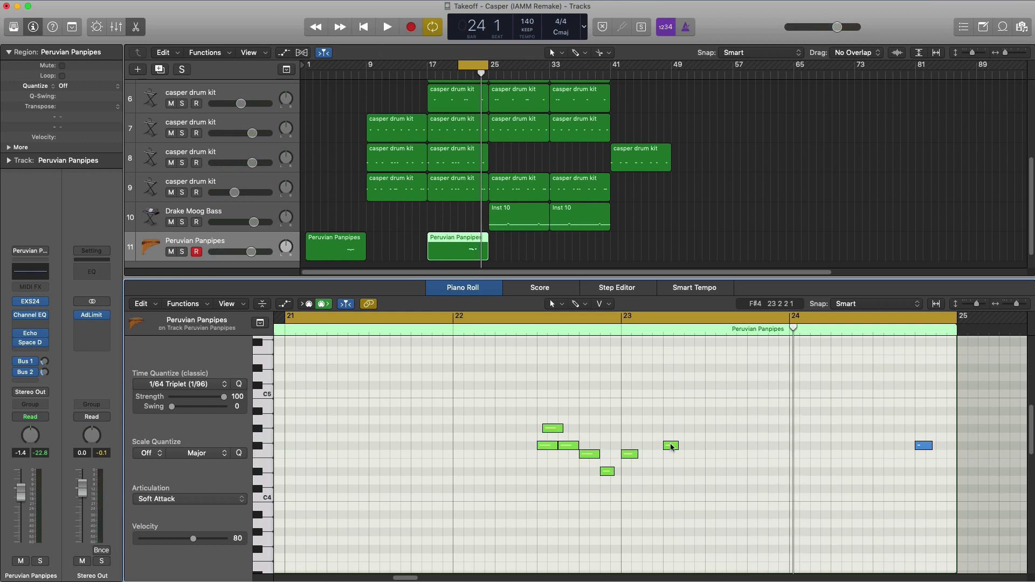
{"action": "key", "text": "space"}
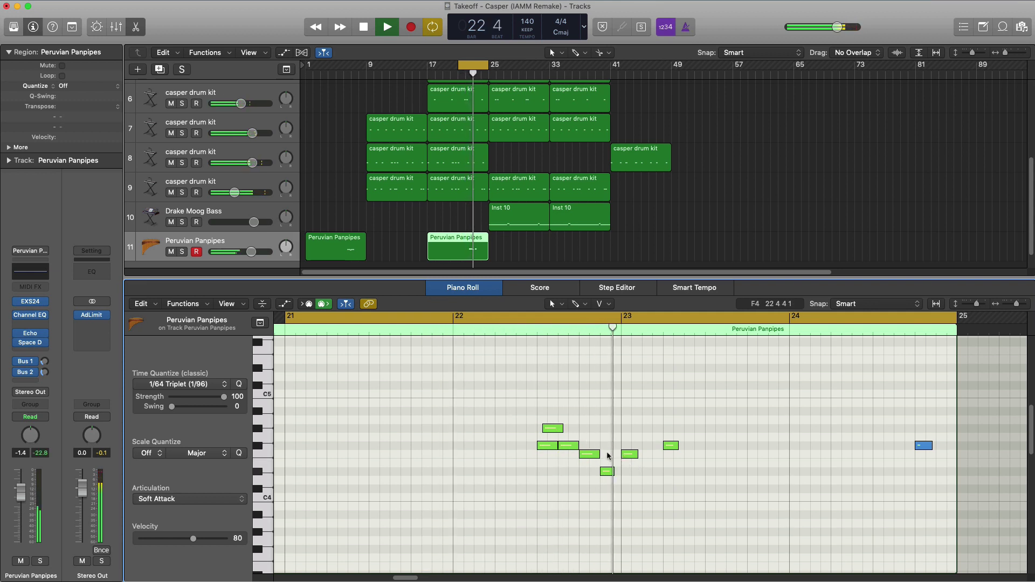
{"action": "key", "text": "space"}
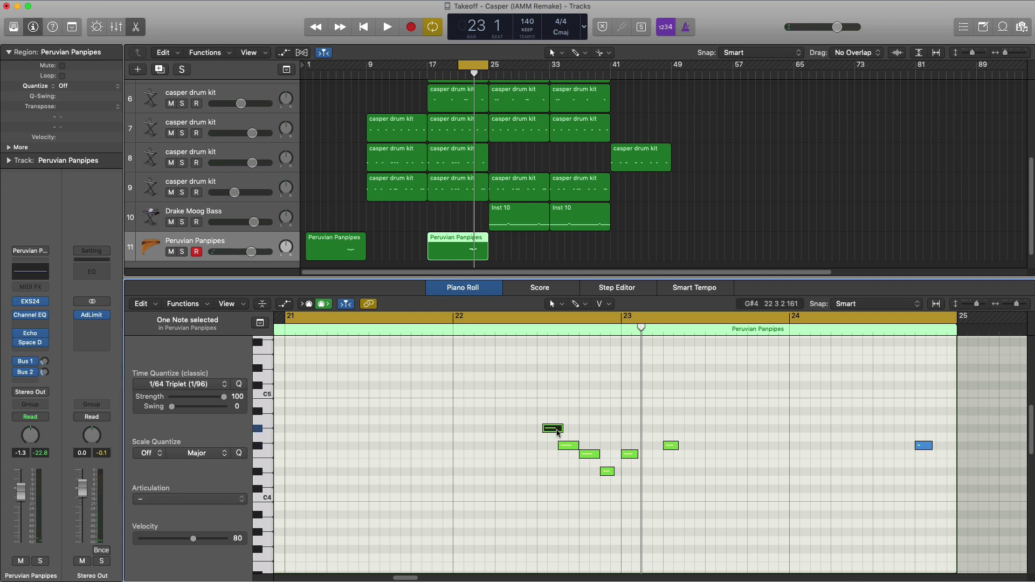
{"action": "left_click_drag", "start_coordinate": [557, 431], "coordinate": [578, 431]}
{"action": "key", "text": "space"}
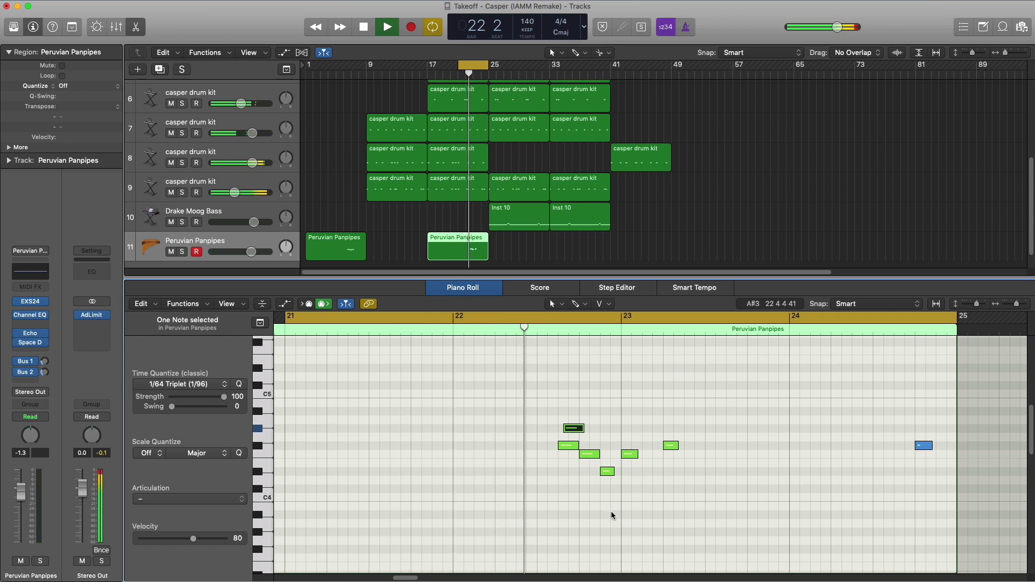
{"action": "key", "text": "space"}
Shorten the F#4 note in bar 22, raise the F4 note following it to F#4, and listen to the result
{"action": "left_click_drag", "start_coordinate": [587, 456], "coordinate": [574, 448]}
{"action": "left_click", "coordinate": [581, 430]}
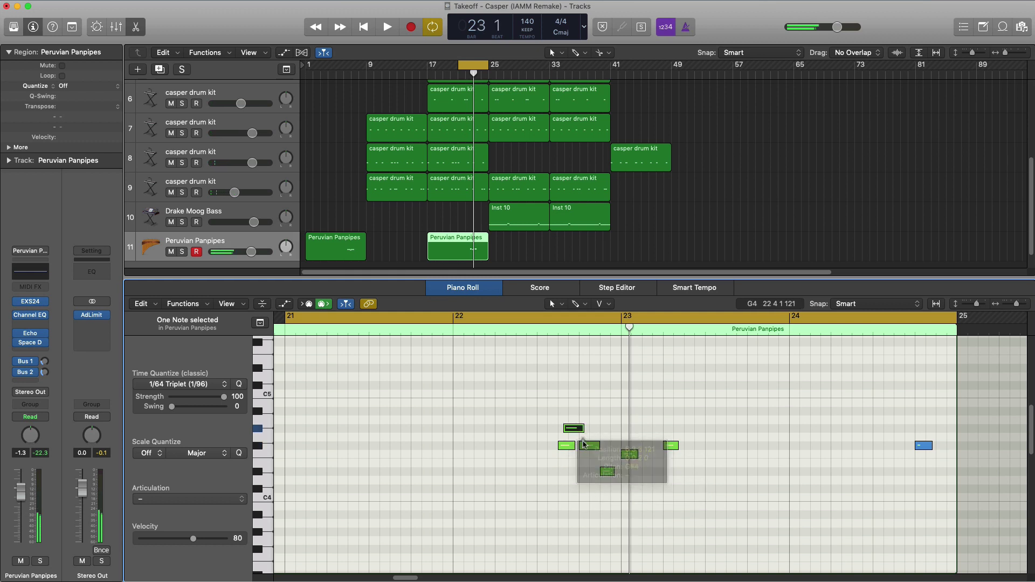
{"action": "key", "text": "space"}
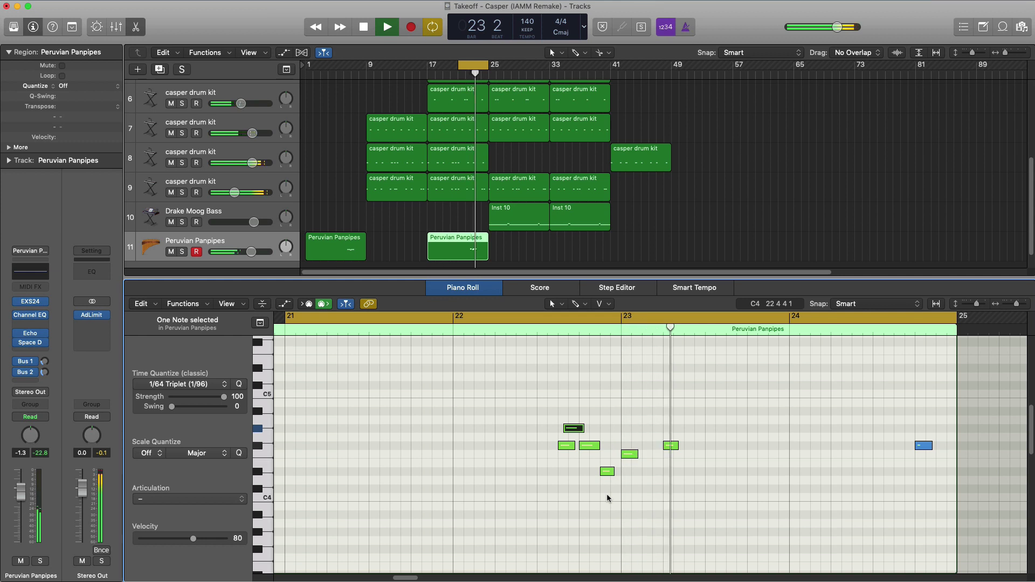
{"action": "key", "text": "space"}
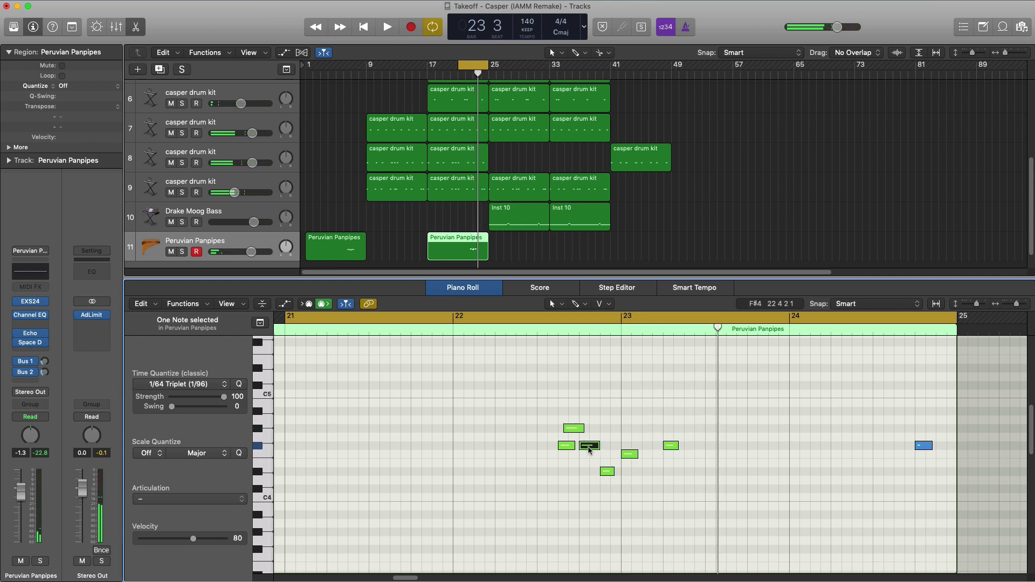
Copy the second F#4 note to F4 slightly later as a shorter note, and replace the F4 at bar 23 with a short D#4
{"action": "left_click_drag", "start_coordinate": [589, 451], "coordinate": [599, 457]}
{"action": "key", "text": "space"}
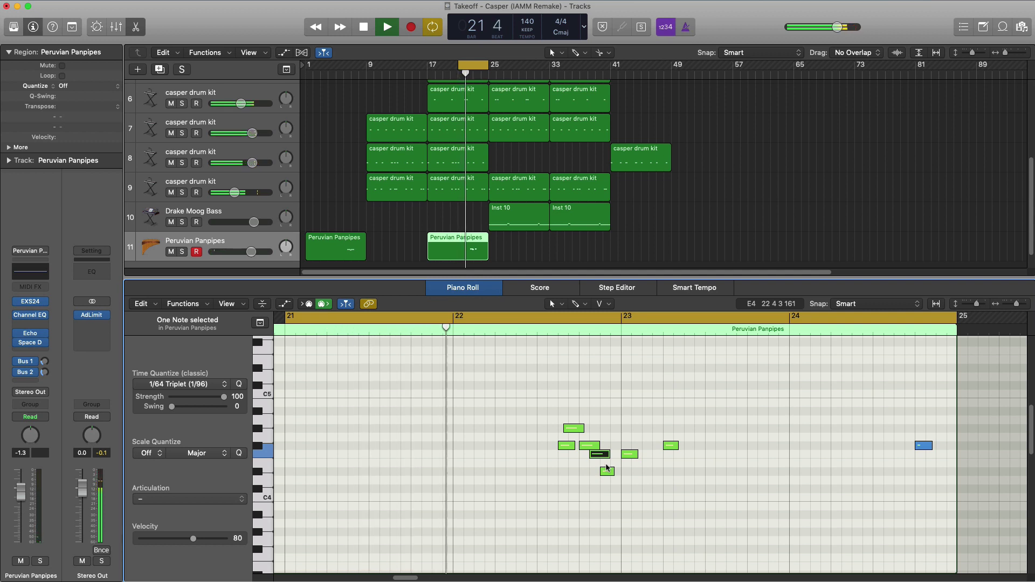
{"action": "mouse_move", "coordinate": [606, 471]}
{"action": "left_mouse_down"}
{"action": "mouse_move", "coordinate": [626, 473]}
{"action": "mouse_move", "coordinate": [600, 470]}
{"action": "mouse_move", "coordinate": [604, 458]}
{"action": "left_mouse_up"}
{"action": "key", "text": "space"}
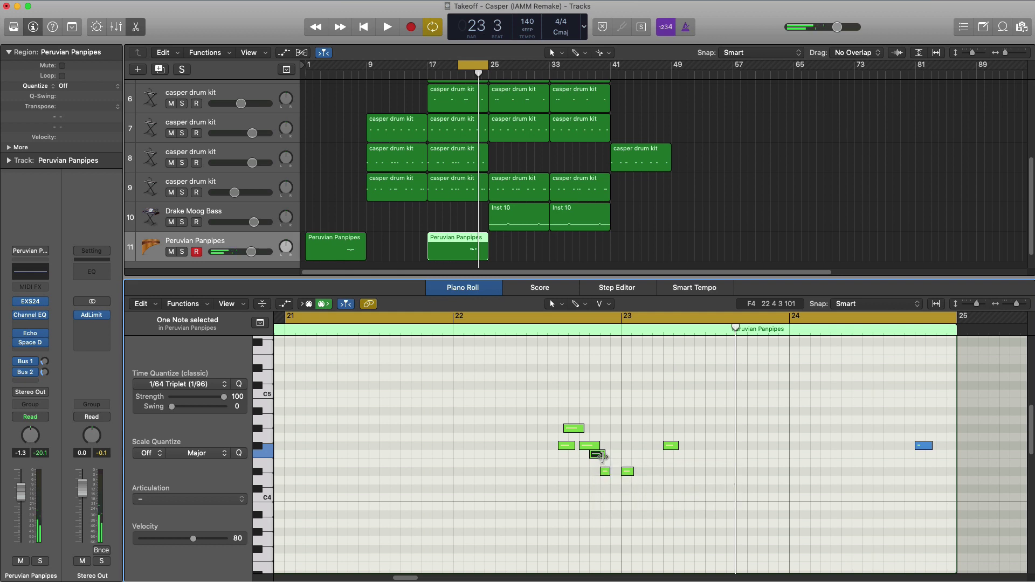
{"action": "key", "text": "space"}
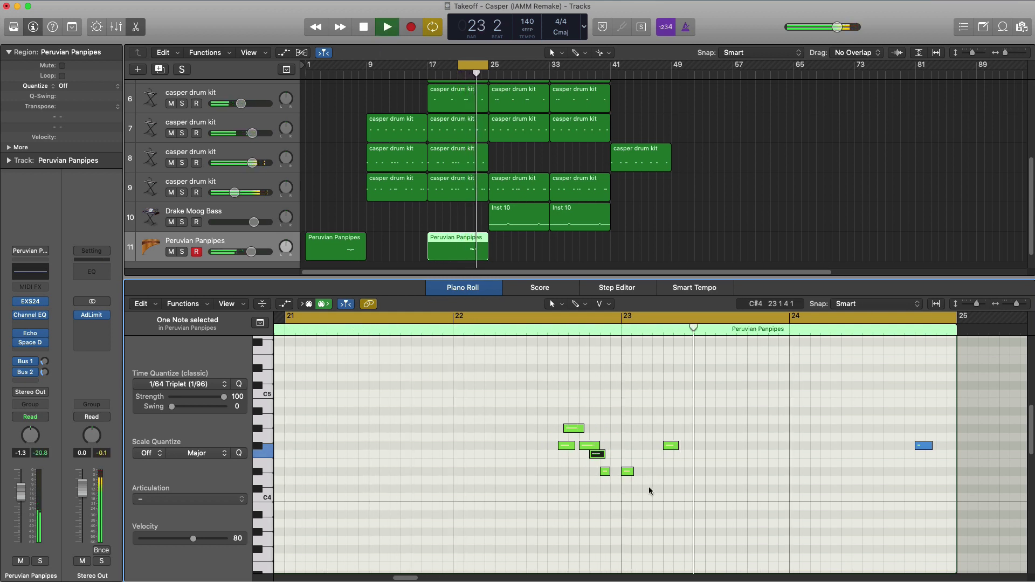
{"action": "key", "text": "space"}
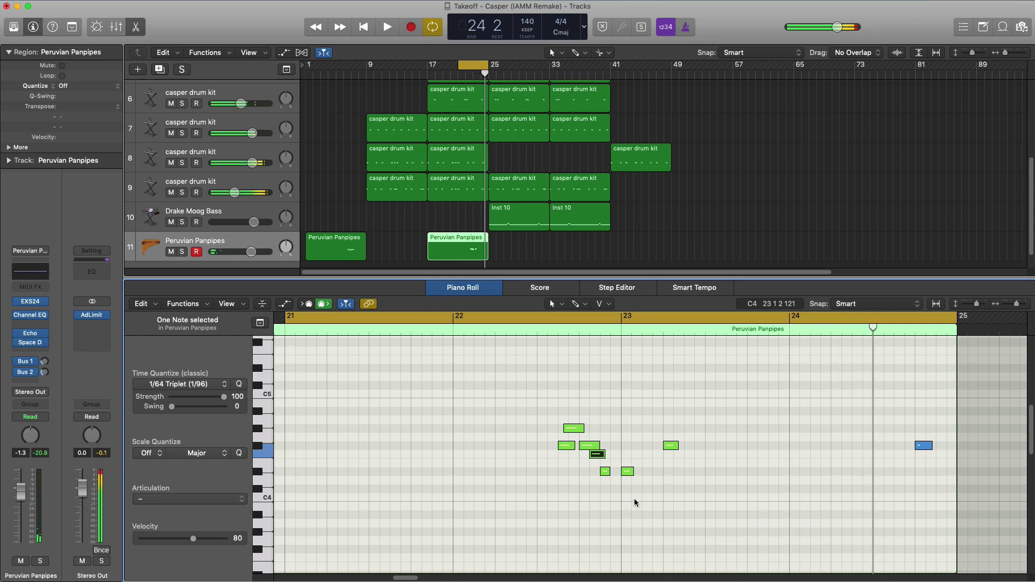
Move the six-note phrase one beat earlier and the remaining F#4 note in bar 23 to F4 at the start of the bar
{"action": "left_click_drag", "start_coordinate": [634, 501], "coordinate": [556, 414]}
{"action": "left_click_drag", "start_coordinate": [564, 450], "coordinate": [524, 448]}
{"action": "key", "text": "space"}
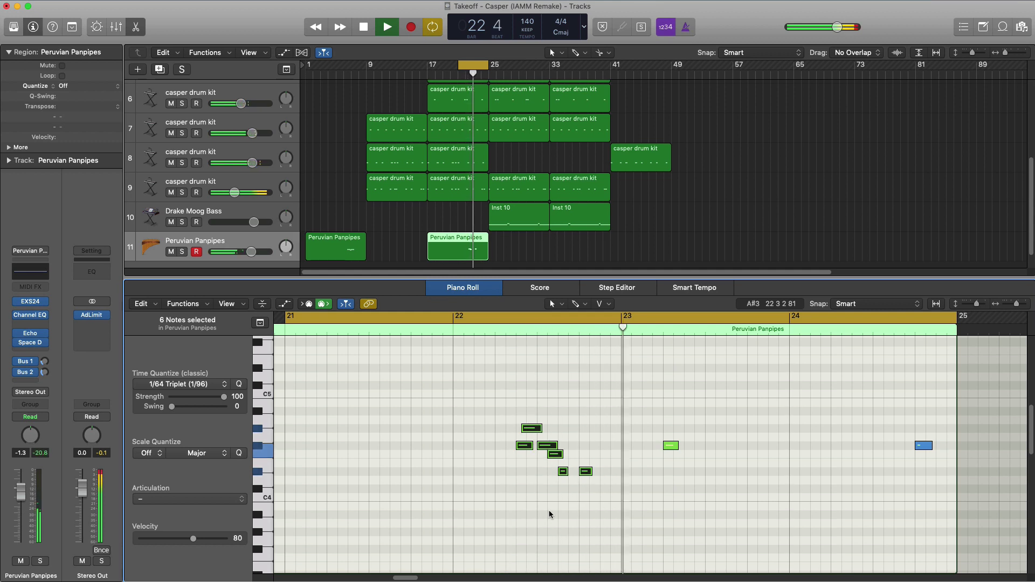
{"action": "left_click_drag", "start_coordinate": [667, 447], "coordinate": [625, 455]}
{"action": "key", "text": "space"}
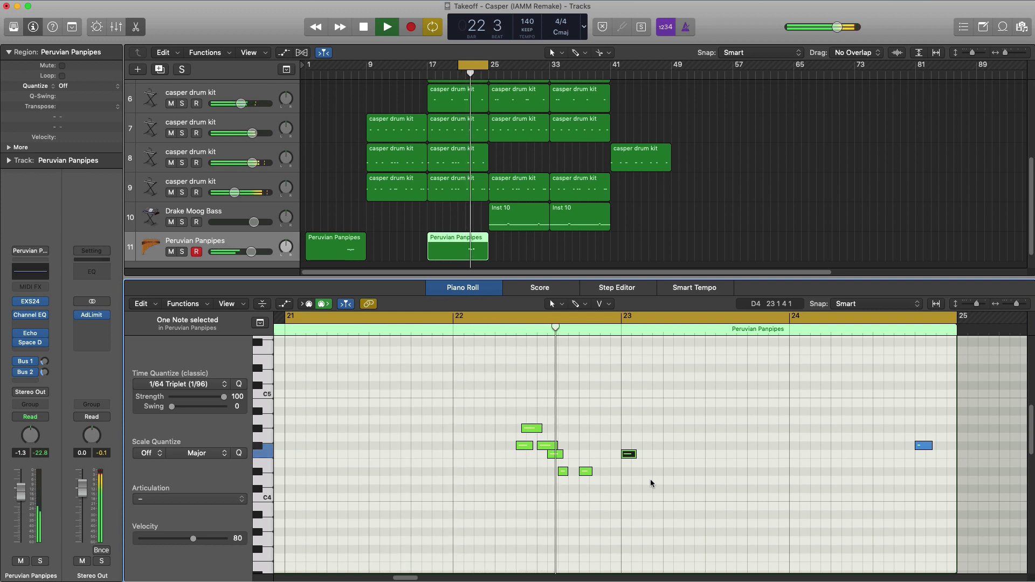
Shorten the F4 note at bar 23, add a short A#3 note on beat 2, and play the loop
{"action": "key", "text": "space"}
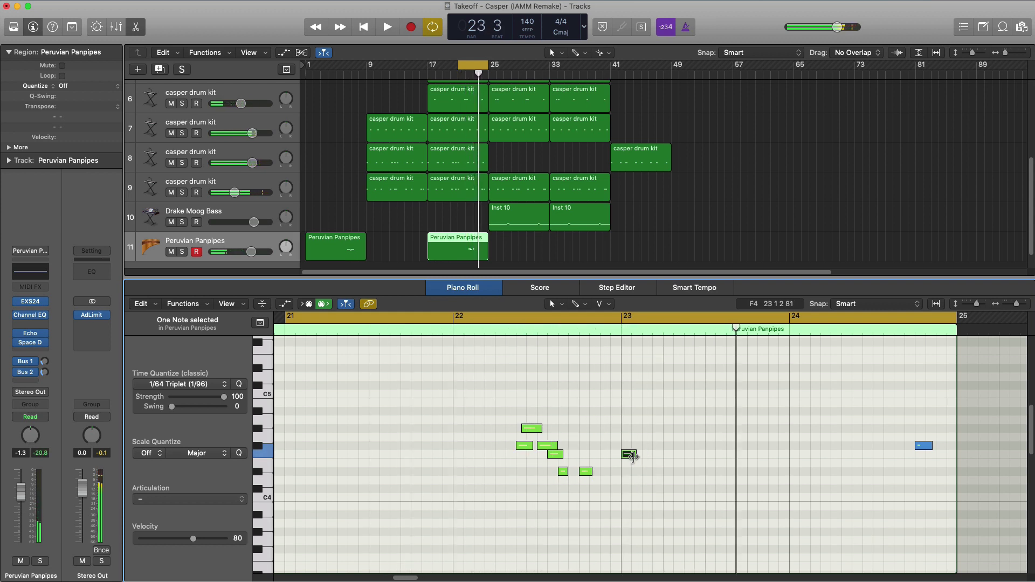
{"action": "left_click_drag", "start_coordinate": [635, 454], "coordinate": [633, 455]}
{"action": "key", "text": "space"}
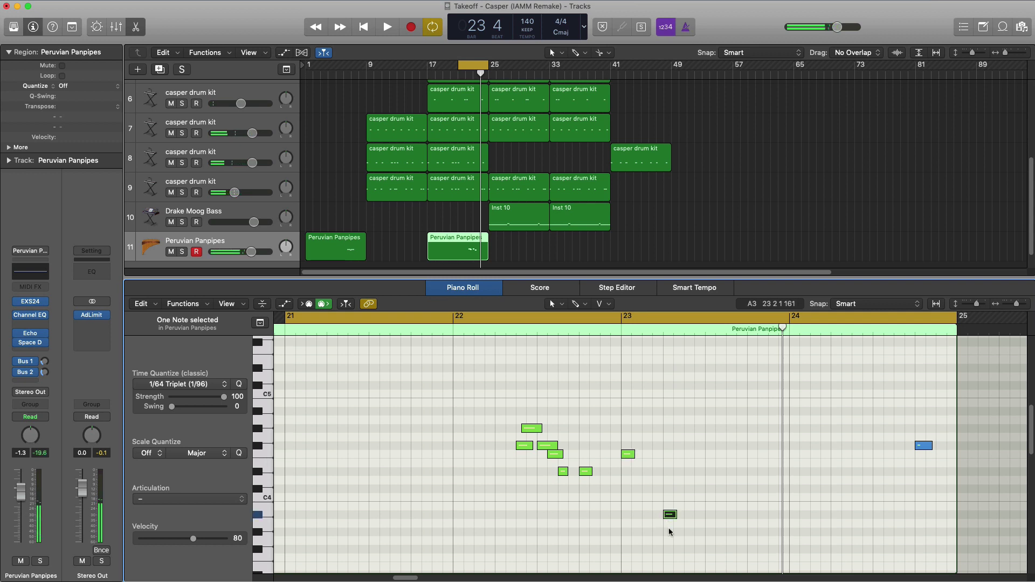
{"action": "key", "text": "space"}
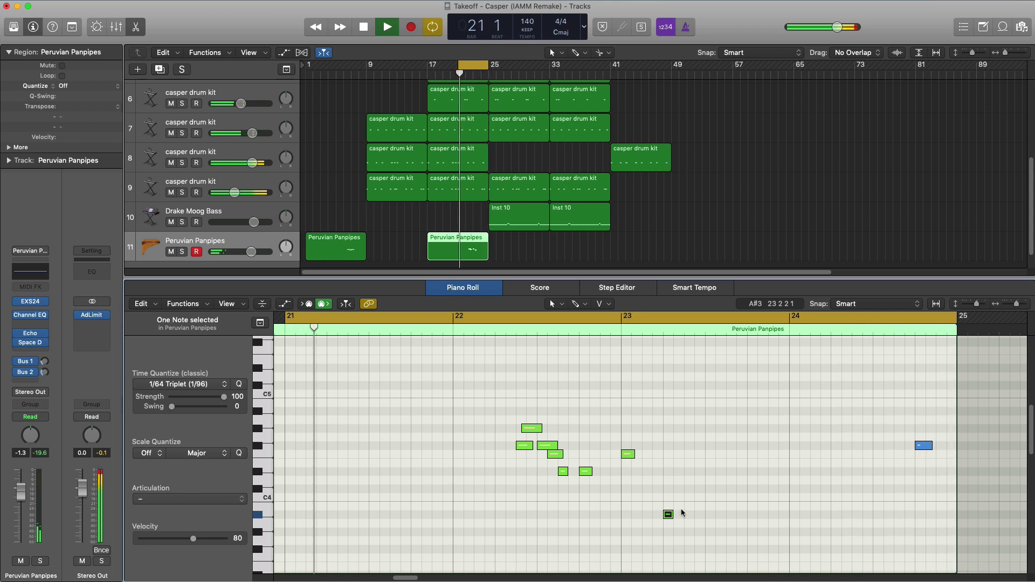
Delete the low-velocity F#4 note in bar 24 and loop playback from beat 4 of bar 23 to bar 25
{"action": "key", "text": "space"}
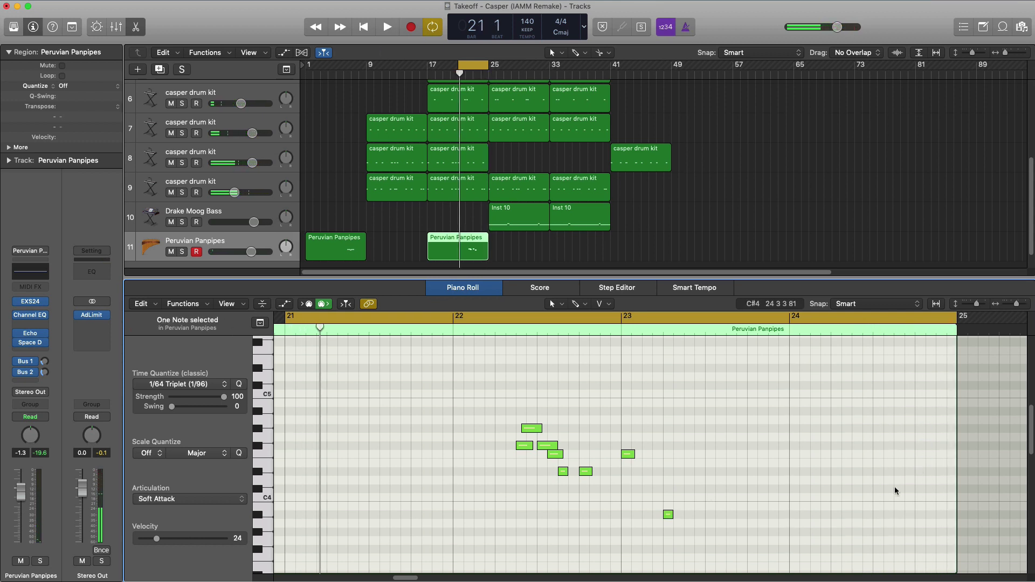
{"action": "left_click", "coordinate": [799, 318]}
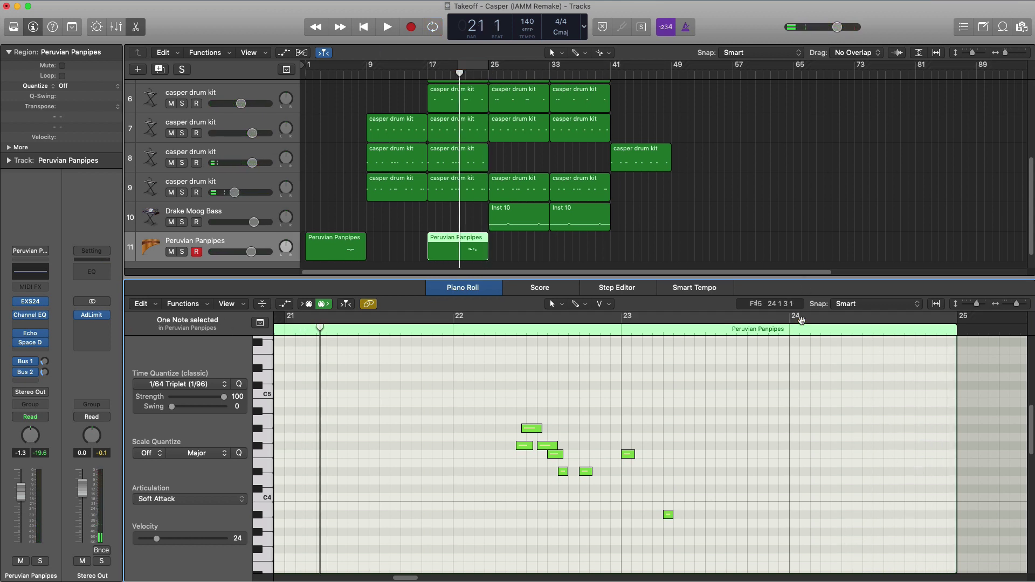
{"action": "left_click_drag", "start_coordinate": [790, 320], "coordinate": [948, 330]}
{"action": "key", "text": "space"}
{"action": "key", "text": "space"}
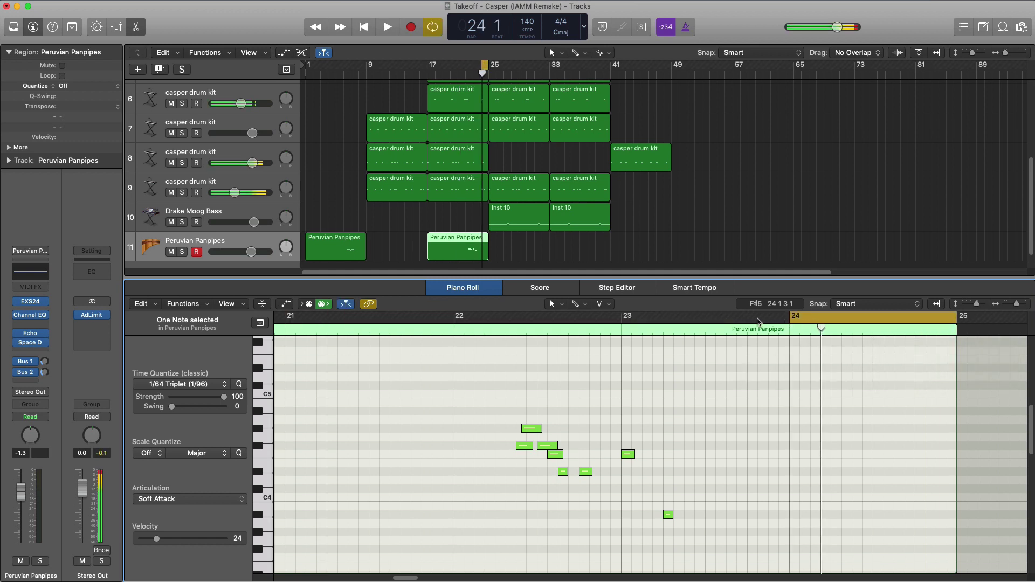
{"action": "left_click_drag", "start_coordinate": [746, 320], "coordinate": [954, 330]}
{"action": "key", "text": "space"}
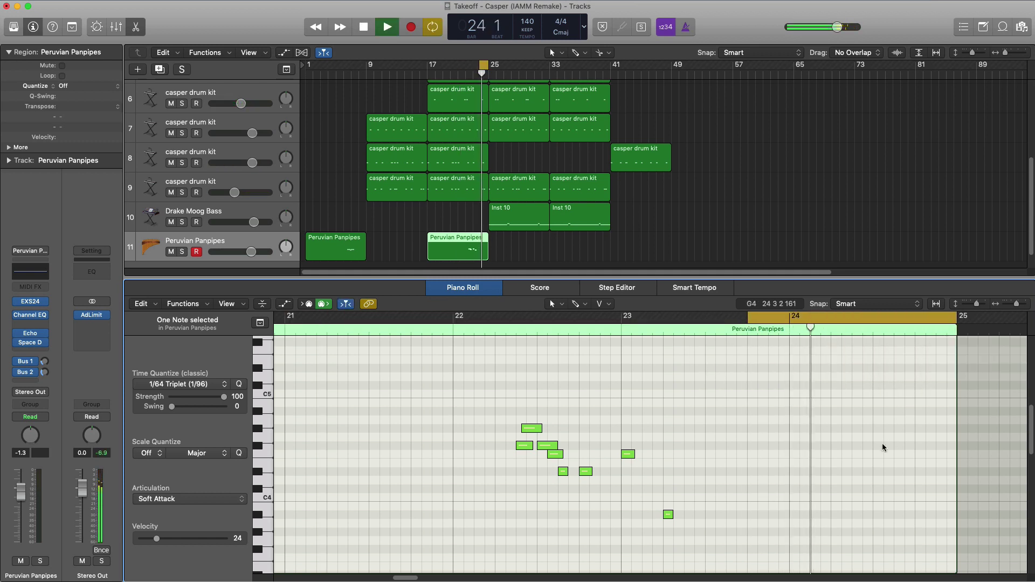
Add a short D#4 and C#4 note pair at the start of bar 24, repeat it on beat 2, and play it
{"action": "key", "text": "space"}
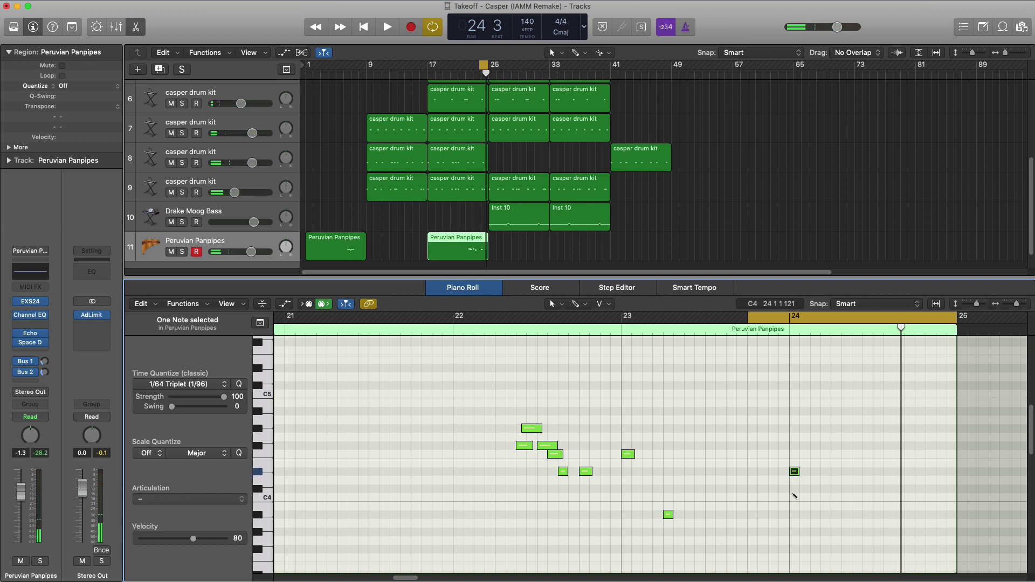
{"action": "left_click_drag", "start_coordinate": [791, 475], "coordinate": [834, 476]}
{"action": "key", "text": "space"}
{"action": "key", "text": "space"}
{"action": "key", "text": "space"}
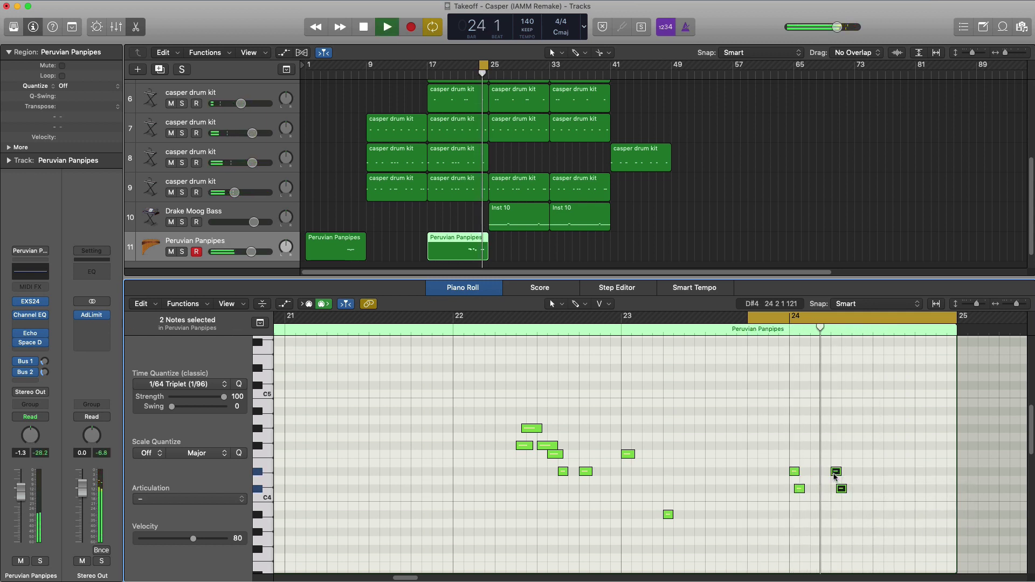
{"action": "key", "text": "space"}
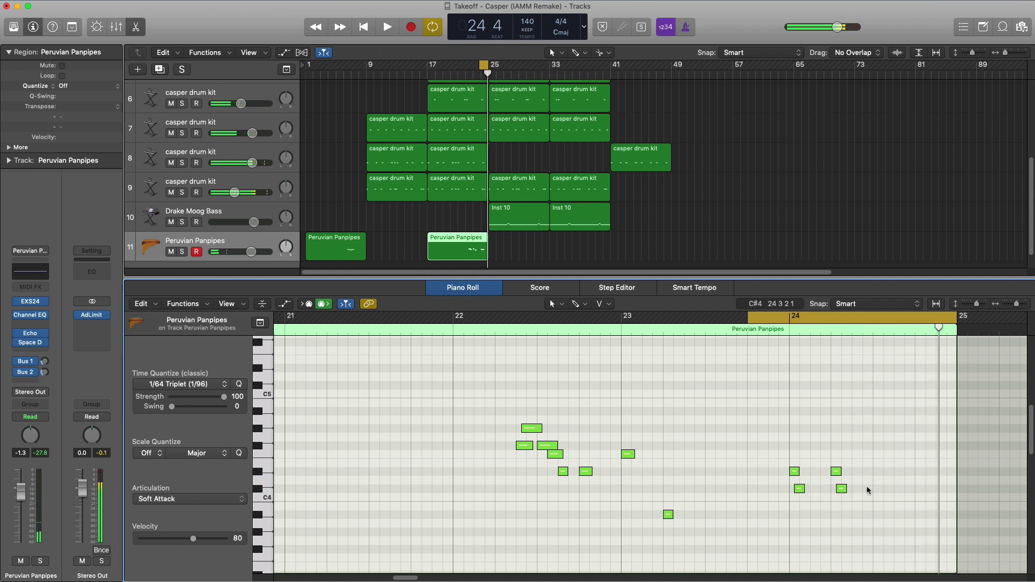
Lengthen the C#4 notes on beats 1 and 2 of bar 24 and add another C#4 directly after the second one
{"action": "mouse_move", "coordinate": [841, 491]}
{"action": "left_mouse_down"}
{"action": "mouse_move", "coordinate": [857, 489]}
{"action": "mouse_move", "coordinate": [845, 495]}
{"action": "left_mouse_up"}
{"action": "key", "text": "space"}
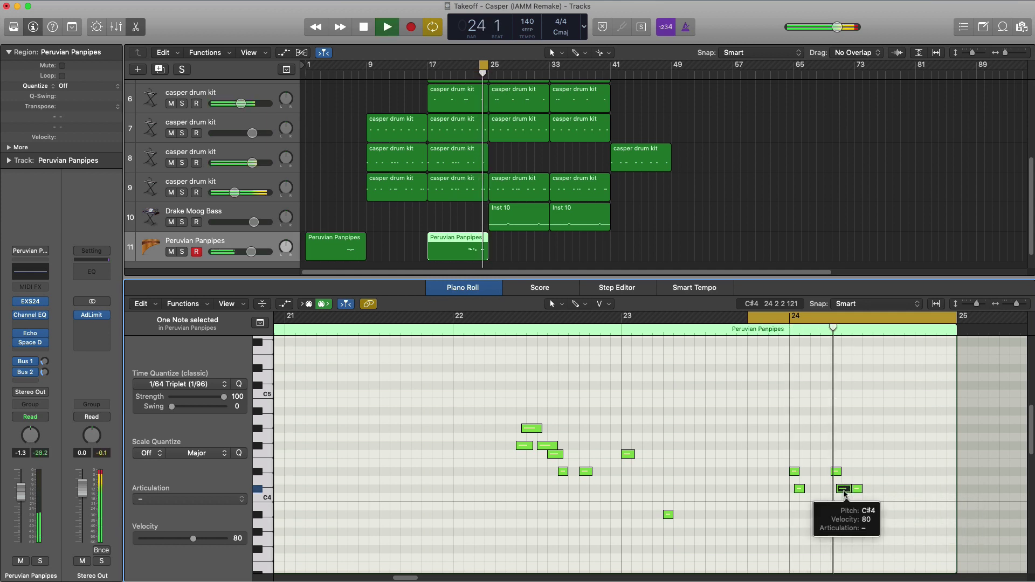
{"action": "key", "text": "space"}
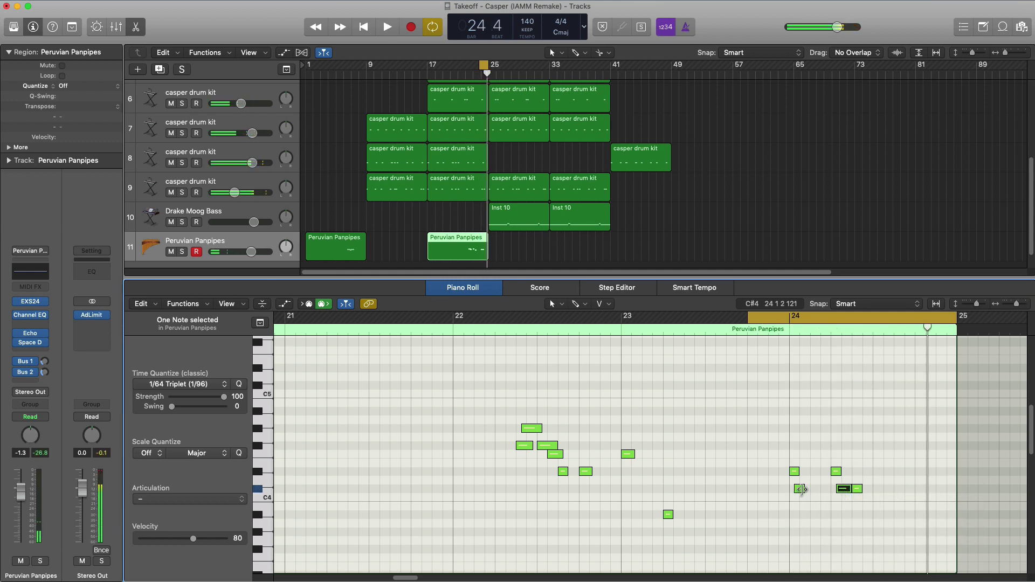
{"action": "left_click_drag", "start_coordinate": [801, 490], "coordinate": [804, 489]}
{"action": "key", "text": "space"}
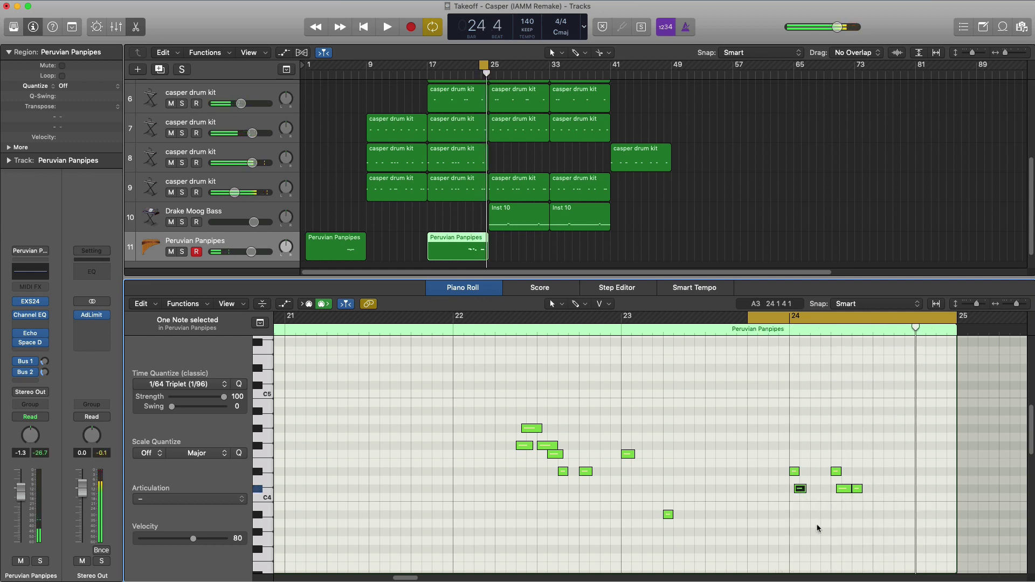
Add D#4 and C#4 note pairs on beats 3 and 4 of bar 24 and play the loop
{"action": "left_click_drag", "start_coordinate": [789, 480], "coordinate": [879, 472]}
{"action": "mouse_move", "coordinate": [792, 476]}
{"action": "key", "text": "space"}
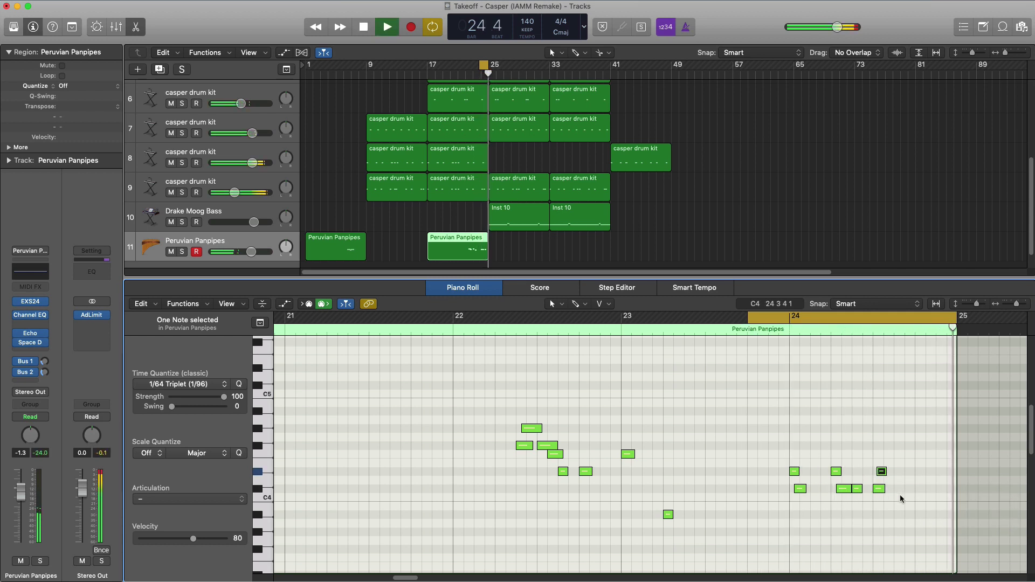
{"action": "left_click", "coordinate": [879, 489], "text": "shift"}
{"action": "mouse_move", "coordinate": [877, 491]}
{"action": "left_mouse_down"}
{"action": "mouse_move", "coordinate": [920, 492]}
{"action": "mouse_move", "coordinate": [883, 473]}
{"action": "left_mouse_up"}
{"action": "key", "text": "space"}
{"action": "key", "text": "space"}
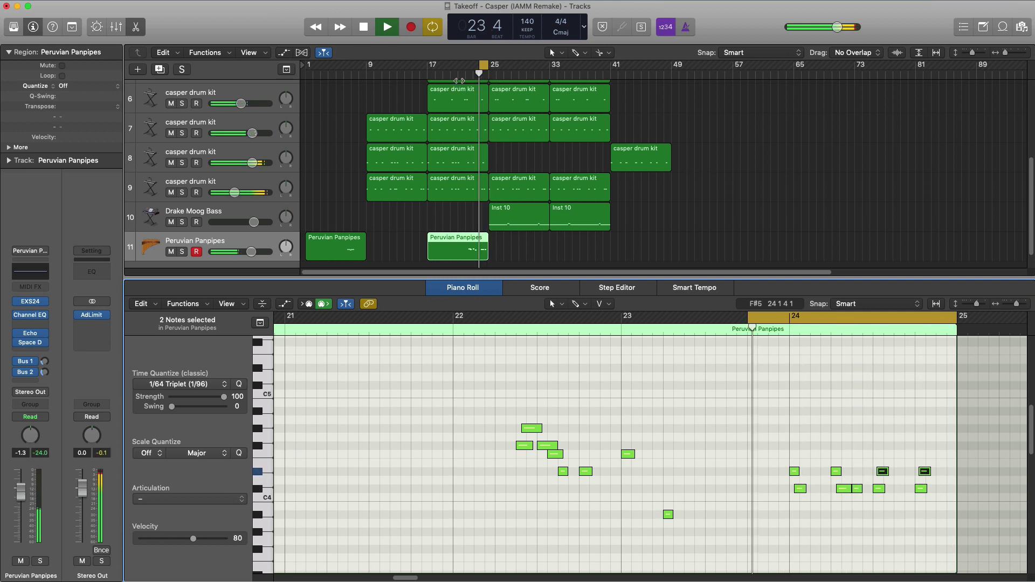
Set the cycle range to bars 17 to 25 and hide the Piano Roll to hear the section with all tracks in view
{"action": "left_click_drag", "start_coordinate": [428, 71], "coordinate": [484, 73]}
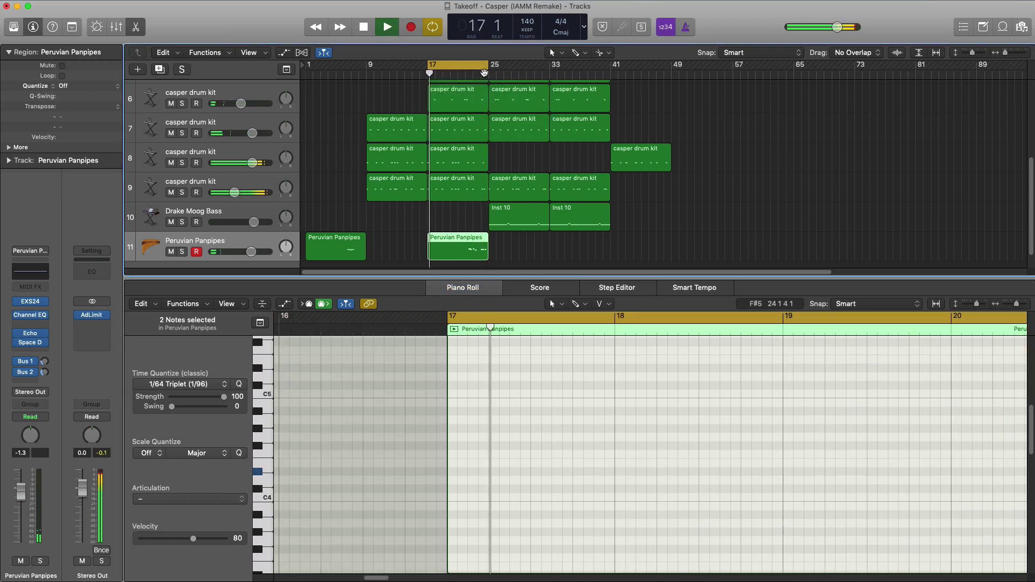
{"action": "key", "text": "x"}
{"action": "key", "text": "x"}
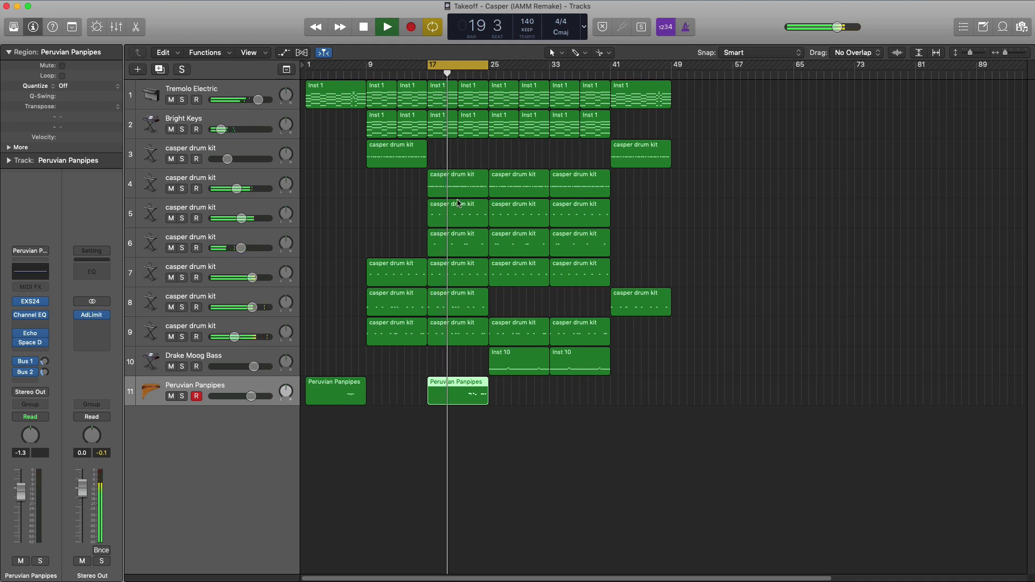
{"action": "key", "text": "super+Up"}
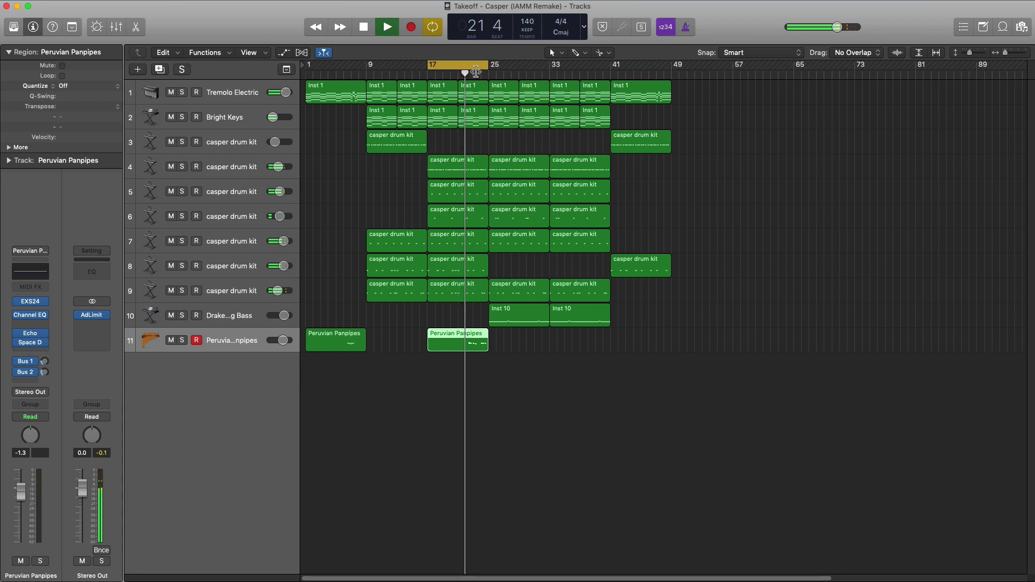
Cycle bars 25 to 33, create an empty Peruvian Panpipes region spanning them, and open it in the Piano Roll during playback
{"action": "left_click_drag", "start_coordinate": [476, 72], "coordinate": [536, 76]}
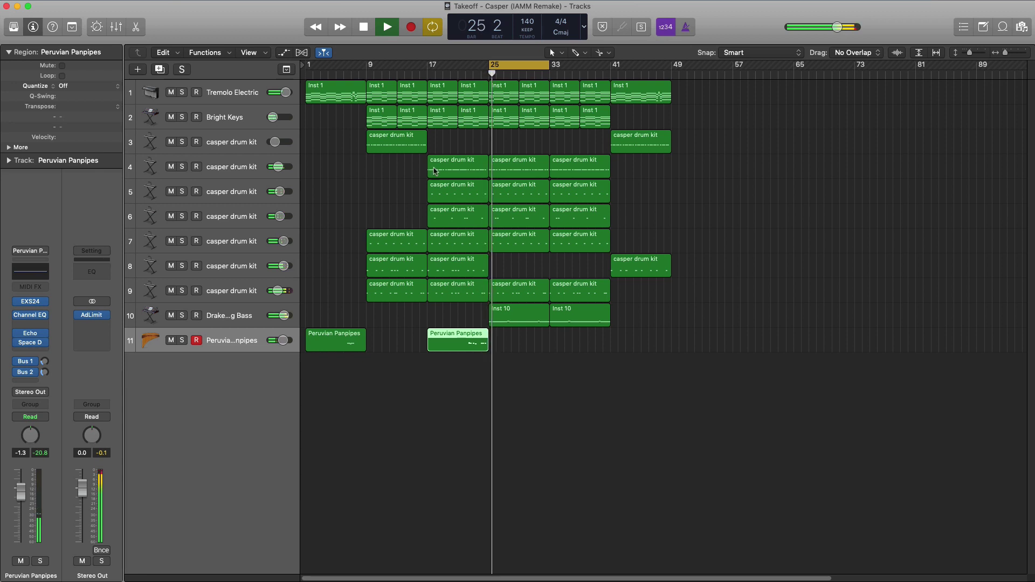
{"action": "left_click", "coordinate": [284, 318]}
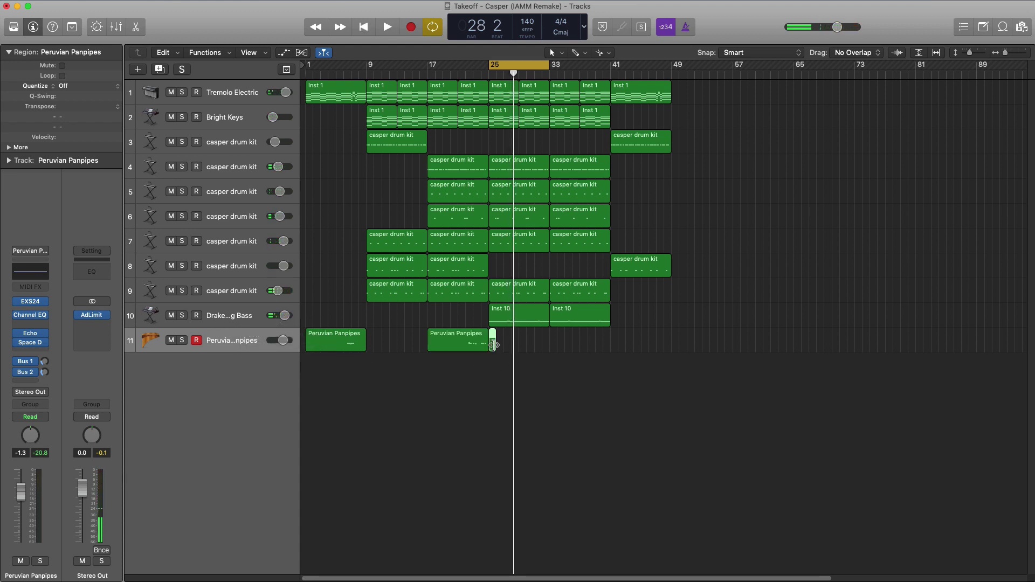
{"action": "left_click_drag", "start_coordinate": [492, 345], "coordinate": [548, 344]}
{"action": "double_click", "coordinate": [542, 348]}
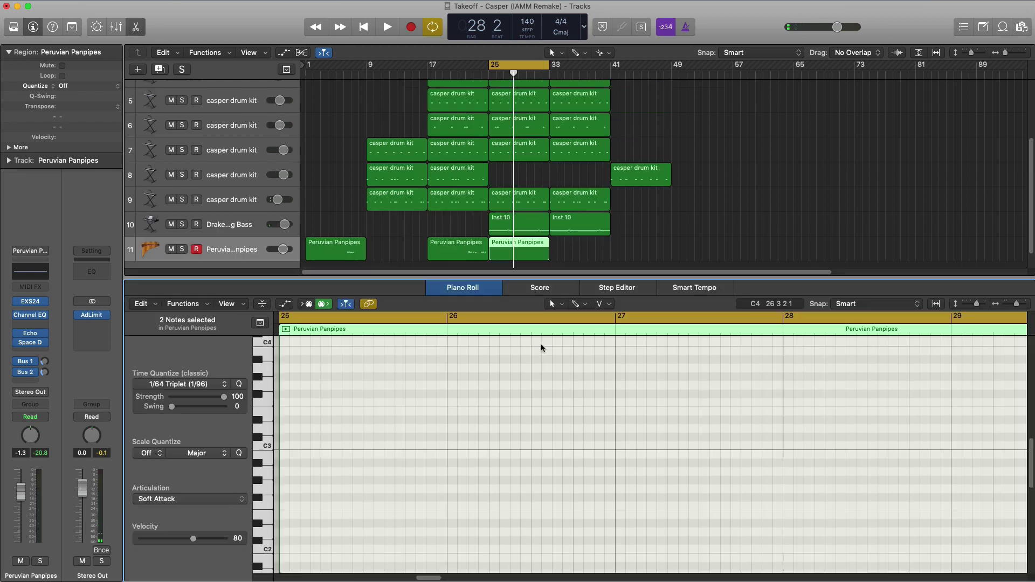
{"action": "key", "text": "space"}
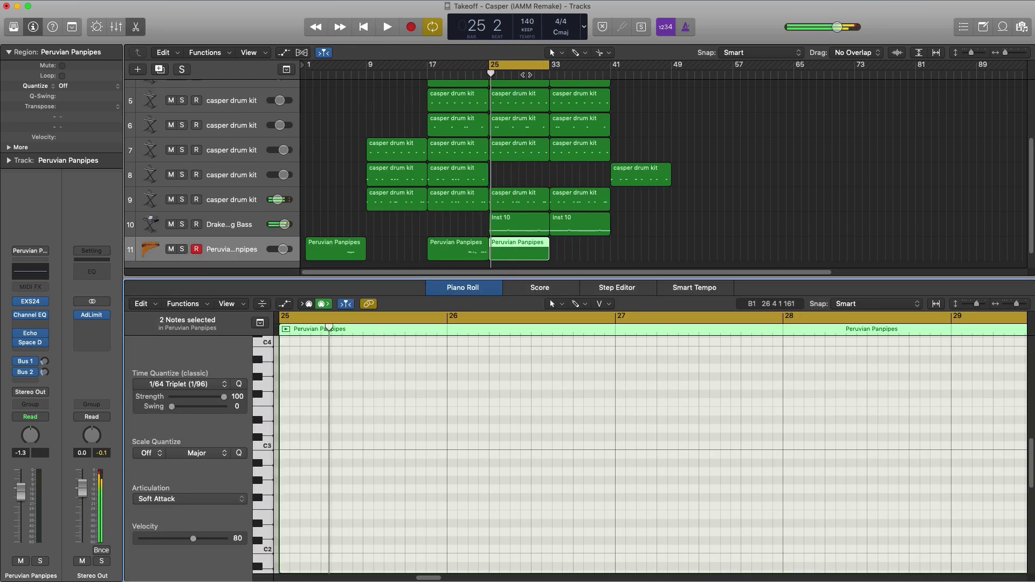
Set the cycle range to bars 31 to 33 and play it with the Piano Roll zoomed in on that range
{"action": "left_click_drag", "start_coordinate": [537, 69], "coordinate": [551, 73]}
{"action": "key", "text": "space"}
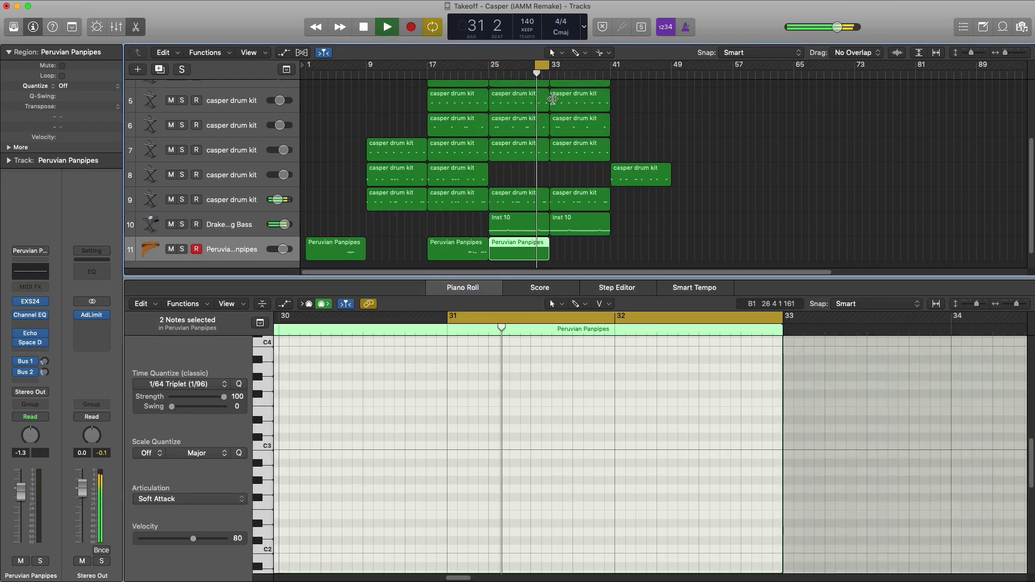
{"action": "scroll", "coordinate": [553, 99], "scroll_direction": "up", "scroll_amount": 3}
{"action": "scroll", "coordinate": [560, 446], "scroll_direction": "up", "scroll_amount": 3}
{"action": "key", "text": "space"}
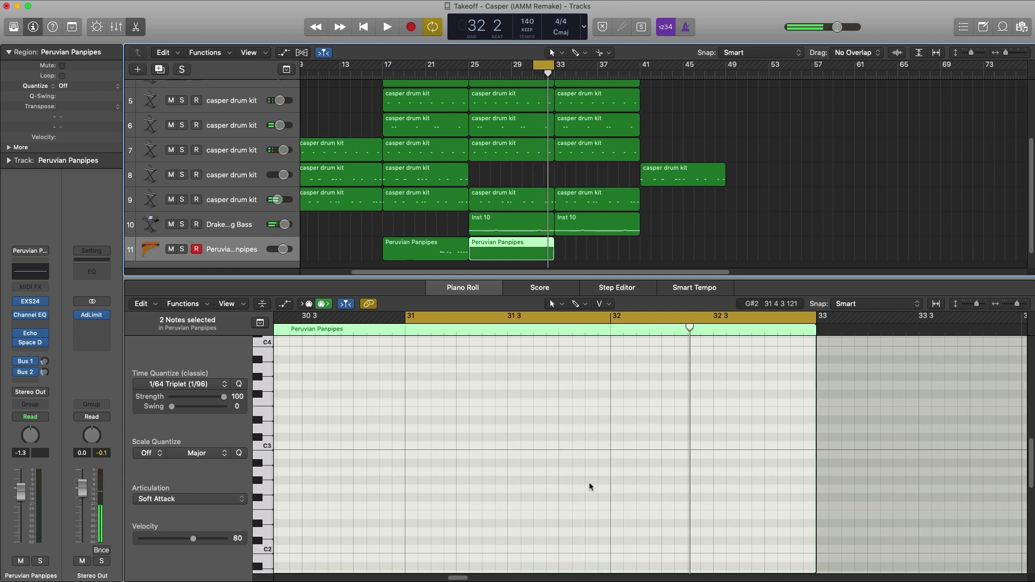
Add a short D#4 note on beat 2 of bar 31 in the Peruvian Panpipes region, auditioning its placement
{"action": "scroll", "coordinate": [610, 471], "scroll_direction": "up", "scroll_amount": 4}
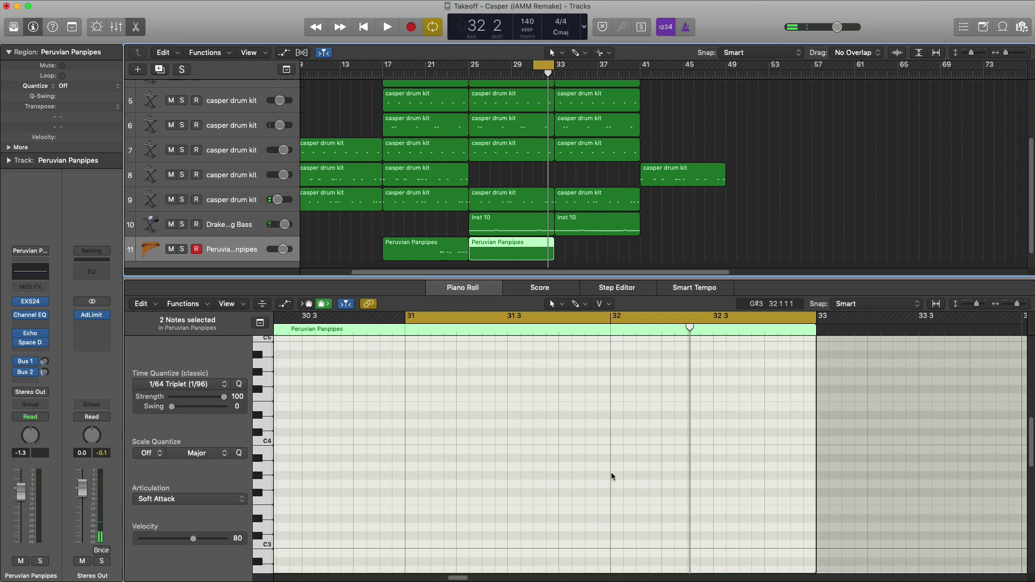
{"action": "left_click", "coordinate": [562, 415]}
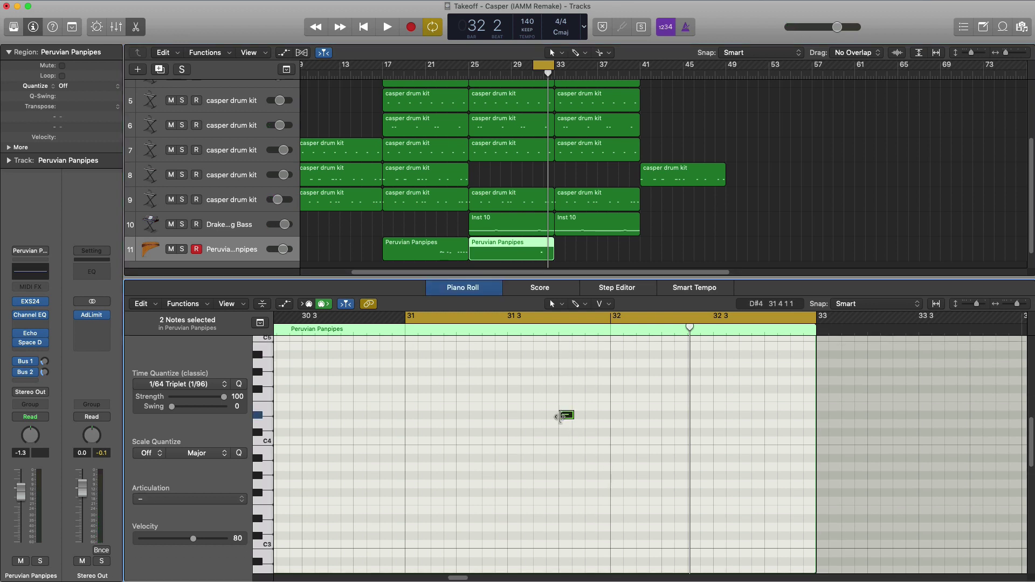
{"action": "key", "text": "space"}
{"action": "left_click_drag", "start_coordinate": [565, 420], "coordinate": [578, 420]}
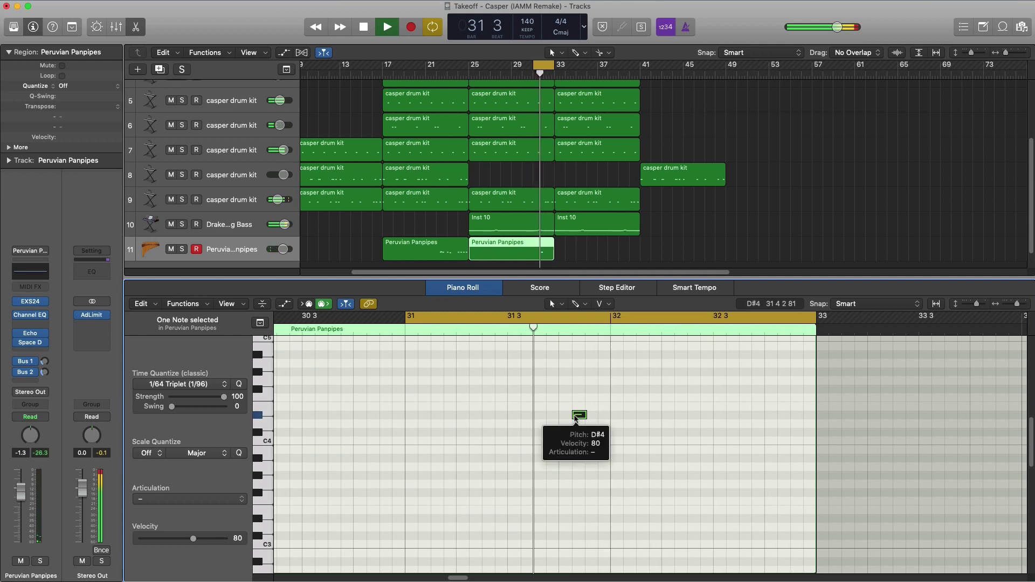
{"action": "key", "text": "space"}
{"action": "left_click_drag", "start_coordinate": [576, 419], "coordinate": [461, 418]}
{"action": "key", "text": "space"}
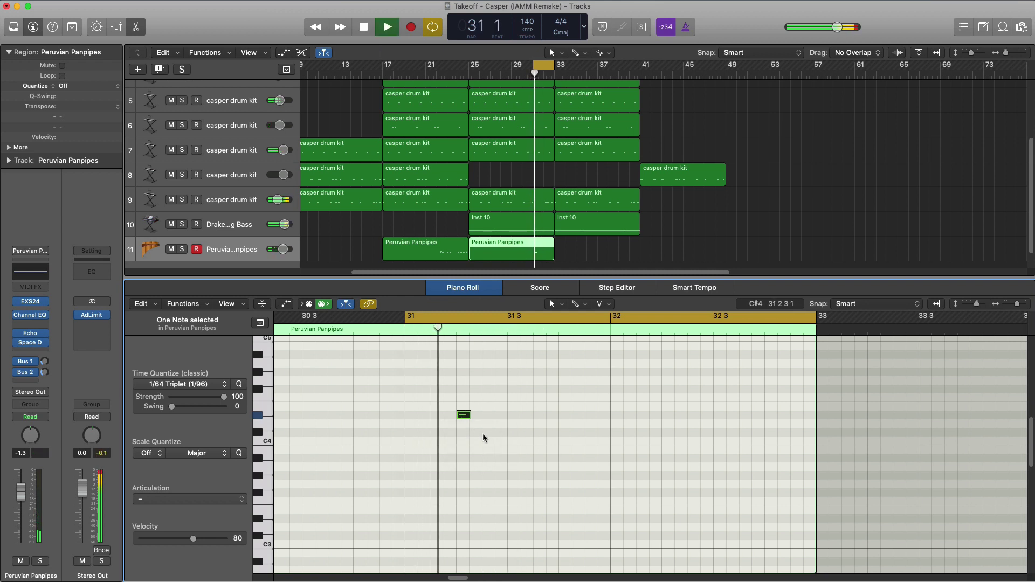
Add an F4 directly after the bar 31 D#4 and extend it to beat 4
{"action": "left_click", "coordinate": [473, 397]}
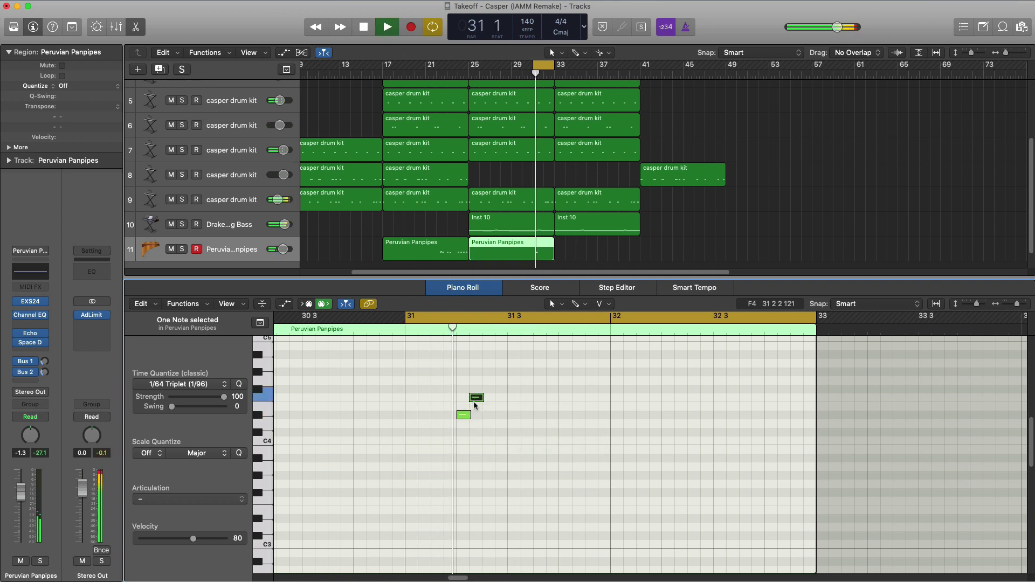
{"action": "left_click_drag", "start_coordinate": [479, 398], "coordinate": [554, 408]}
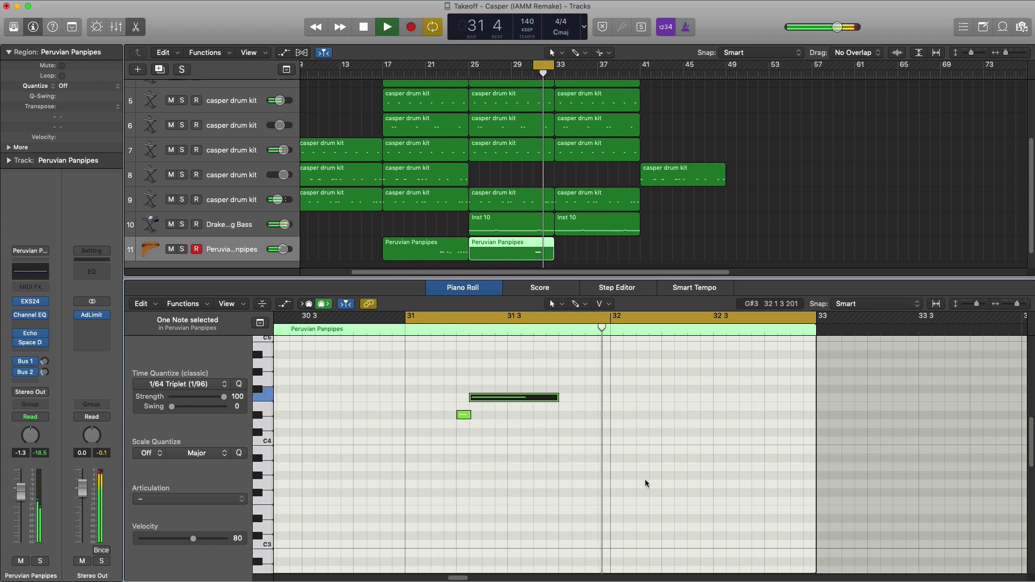
{"action": "key", "text": "space"}
Add a long D#4 note at the start of bar 32 and play the loop
{"action": "left_click", "coordinate": [665, 414]}
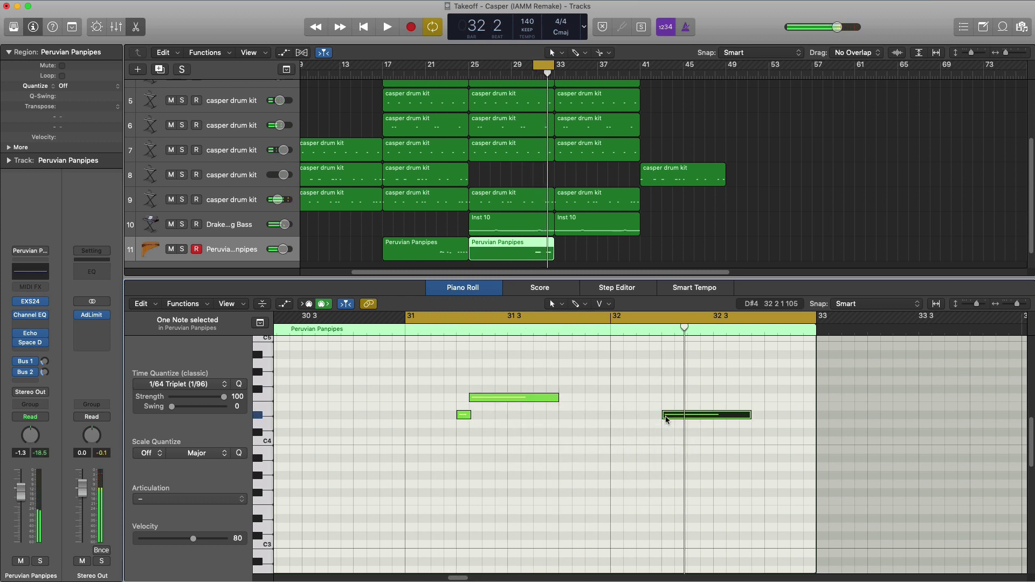
{"action": "key", "text": "space"}
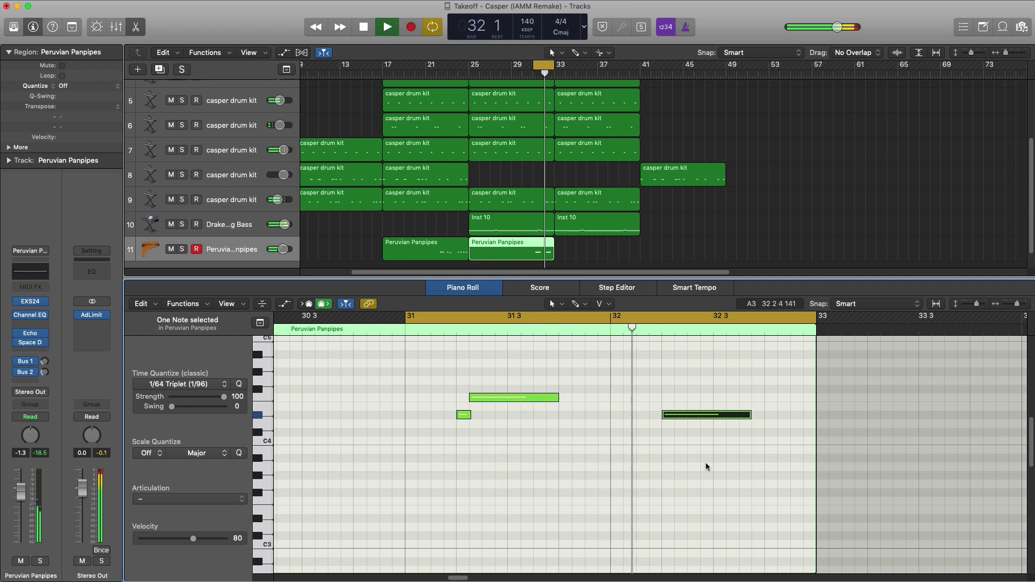
{"action": "key", "text": "space"}
{"action": "left_click_drag", "start_coordinate": [685, 416], "coordinate": [633, 416]}
{"action": "key", "text": "space"}
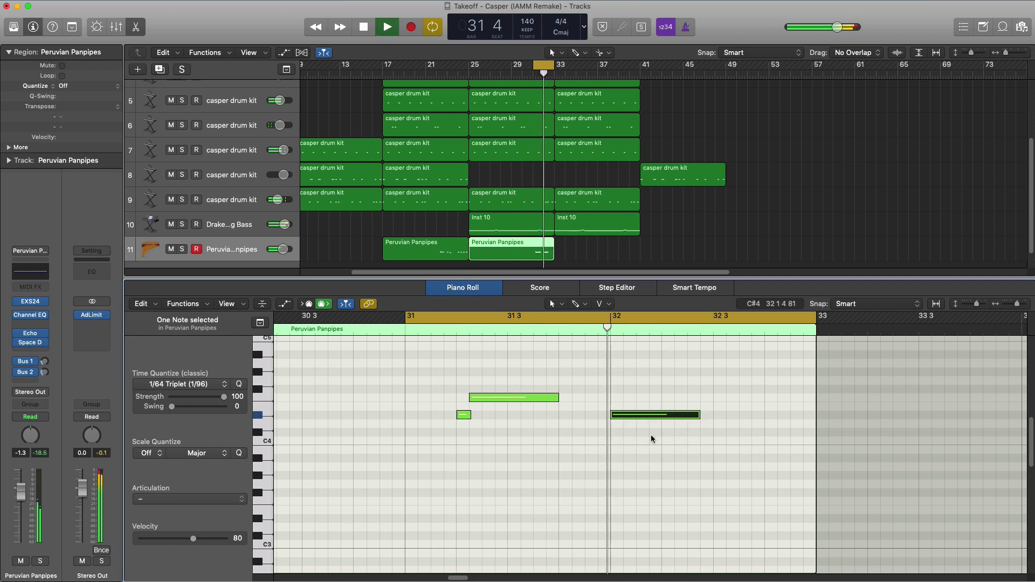
{"action": "key", "text": "space"}
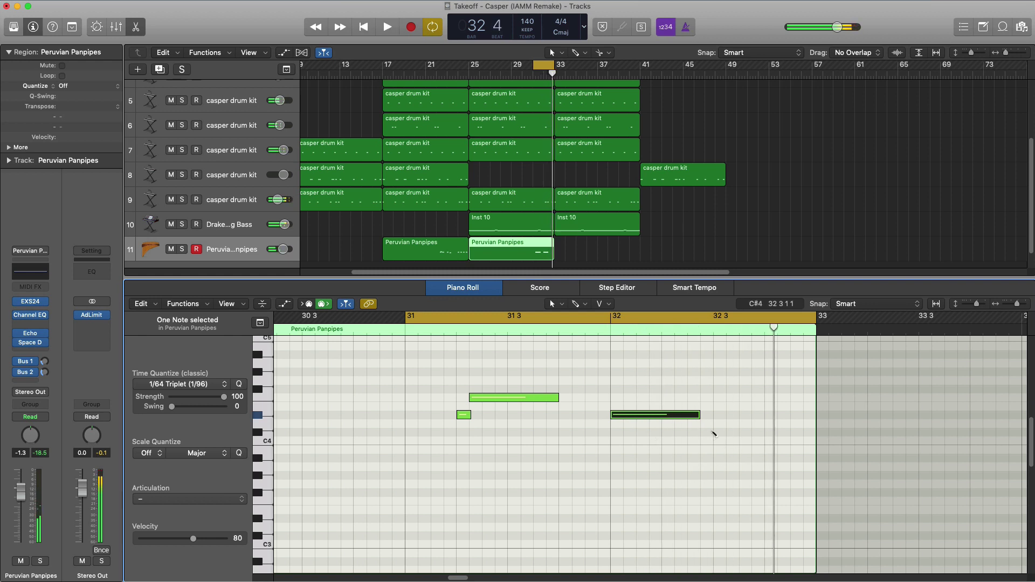
Add a short C#4 on beat 3 of bar 32 and a short A#3 half a beat after it, then play the loop
{"action": "left_click_drag", "start_coordinate": [799, 432], "coordinate": [723, 442]}
{"action": "key", "text": "space"}
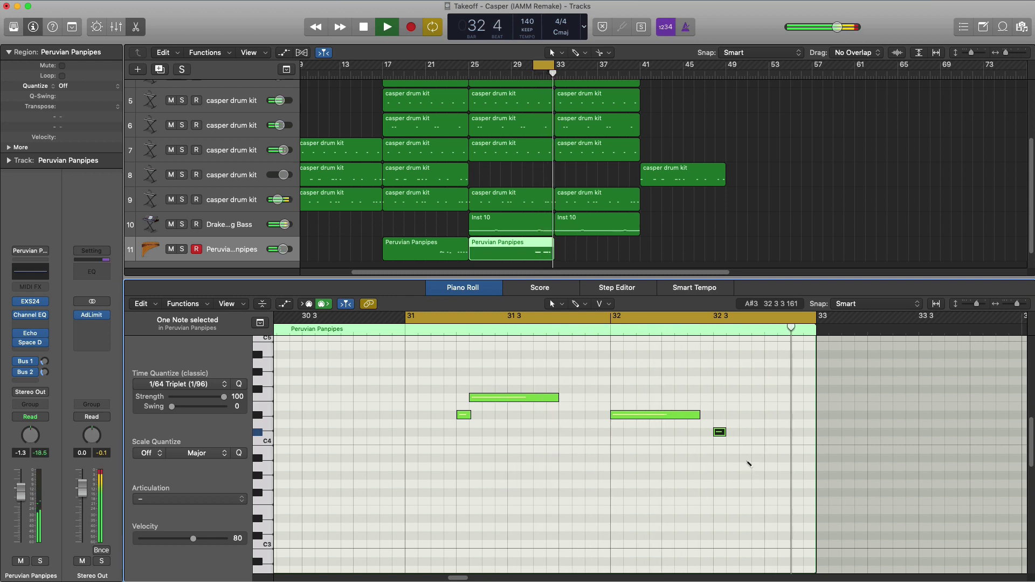
{"action": "key", "text": "space"}
{"action": "left_click", "coordinate": [745, 457], "text": "super"}
{"action": "key", "text": "space"}
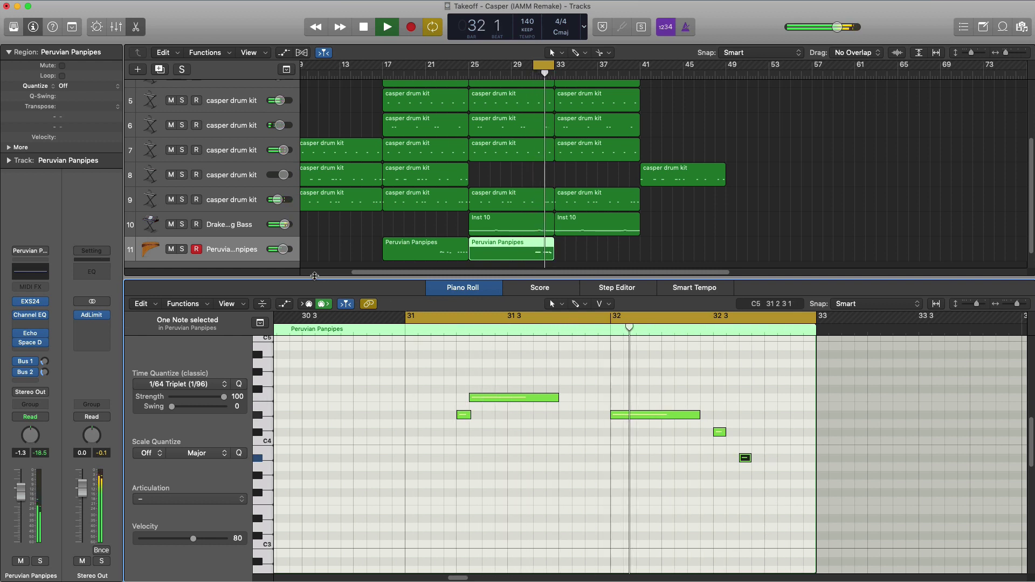
Lower the Peruvian Panpipes track volume to -1.4 dB and slightly lengthen the C#4 and A#3 notes in bar 32
{"action": "left_click", "coordinate": [284, 254]}
{"action": "key", "text": "space"}
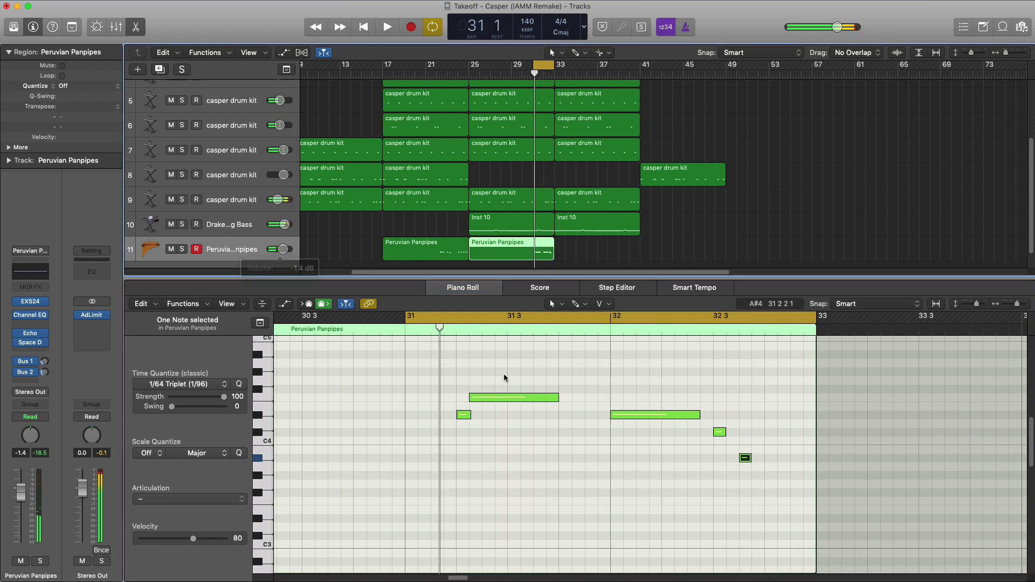
{"action": "left_click_drag", "start_coordinate": [762, 467], "coordinate": [732, 445]}
{"action": "key", "text": "space"}
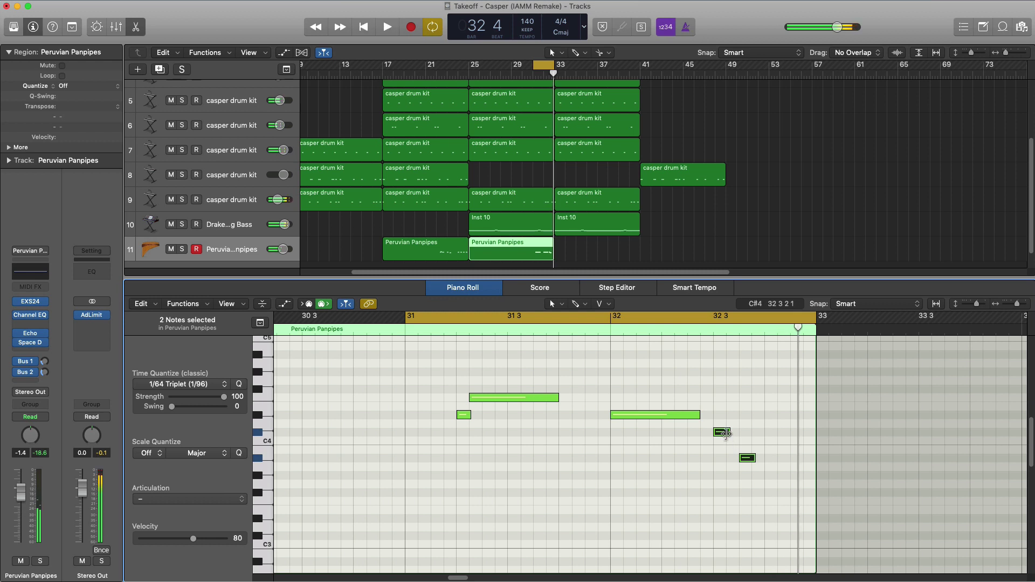
{"action": "key", "text": "space"}
{"action": "left_click_drag", "start_coordinate": [729, 435], "coordinate": [726, 438]}
{"action": "key", "text": "space"}
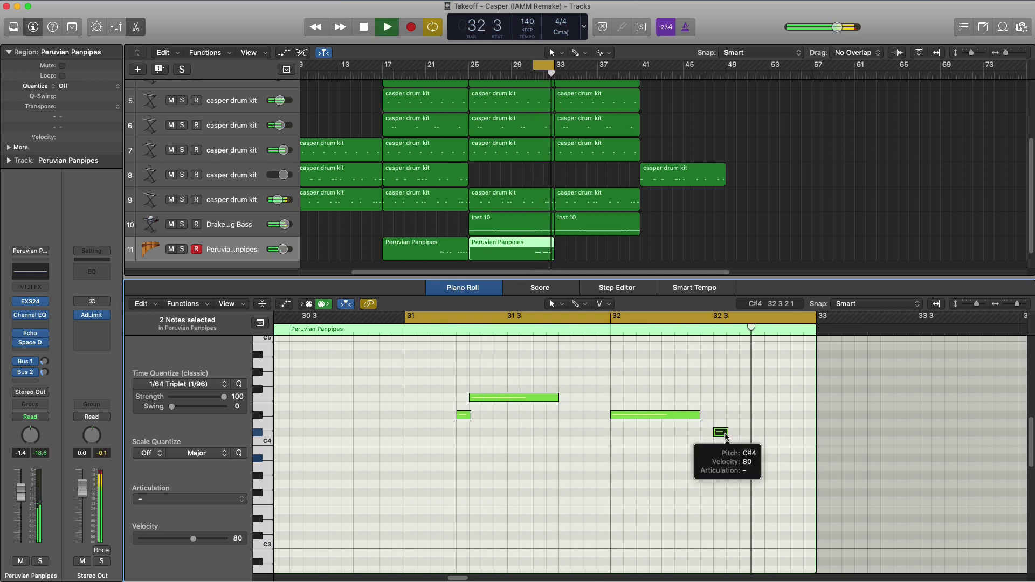
Cycle bars 41 to 49 and create an empty Peruvian Panpipes region spanning them in the arrangement
{"action": "key", "text": "e"}
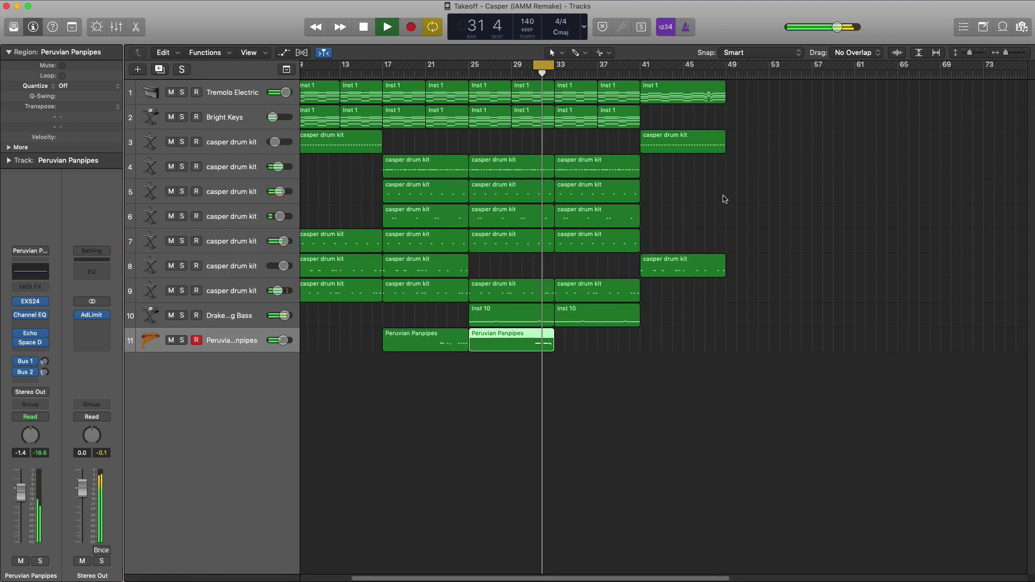
{"action": "key", "text": "space"}
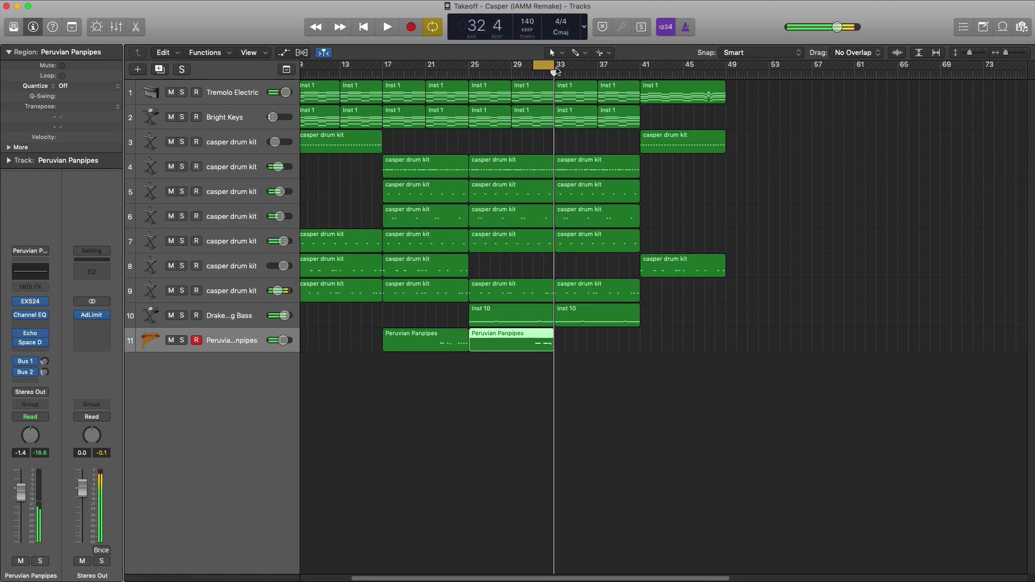
{"action": "left_click_drag", "start_coordinate": [652, 74], "coordinate": [725, 74]}
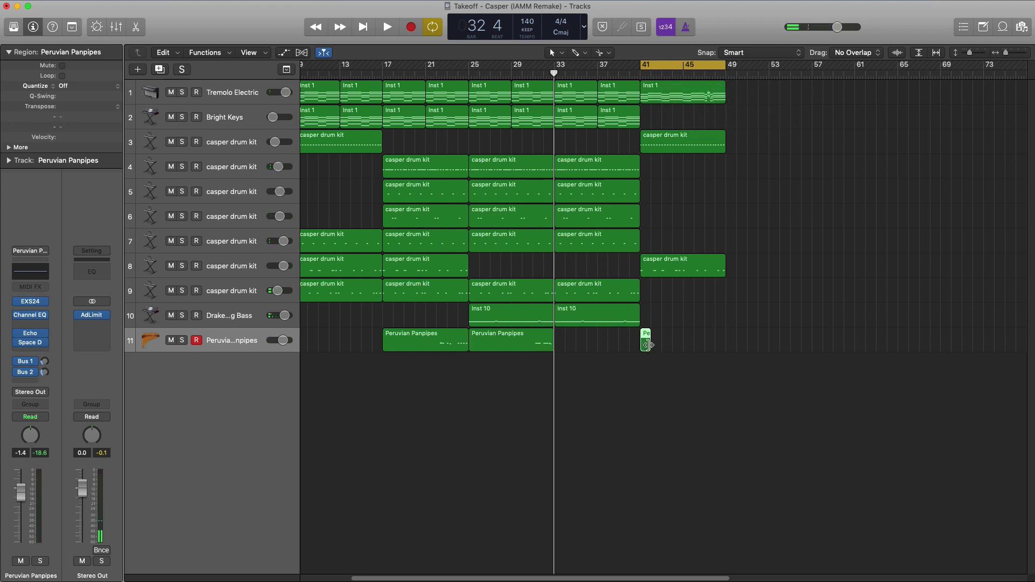
{"action": "left_click_drag", "start_coordinate": [648, 345], "coordinate": [723, 349]}
{"action": "key", "text": "space"}
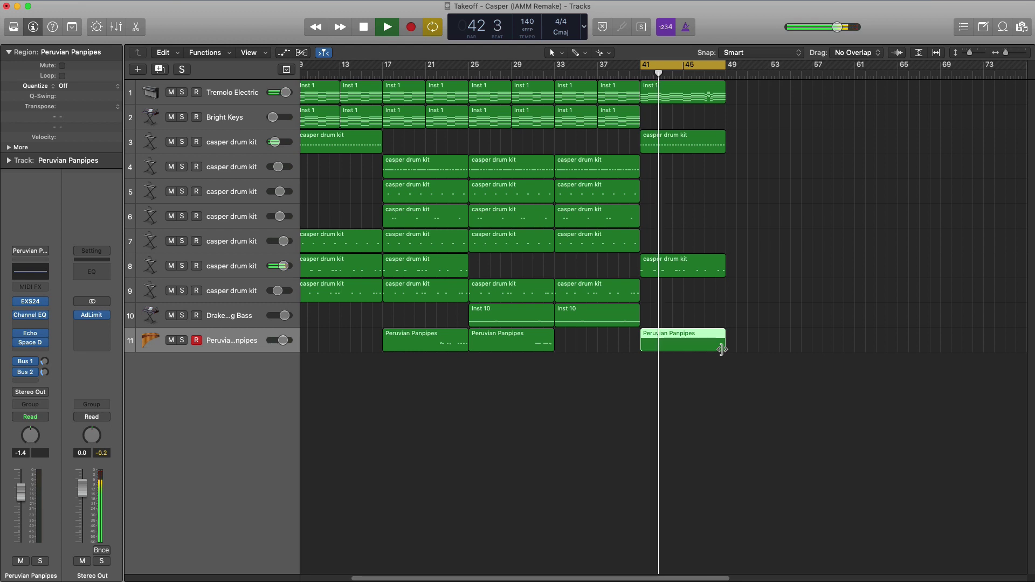
Open the bar 41 Peruvian Panpipes region in the Piano Roll and narrow the cycle range to bar 43 only
{"action": "double_click", "coordinate": [673, 340]}
{"action": "key", "text": "space"}
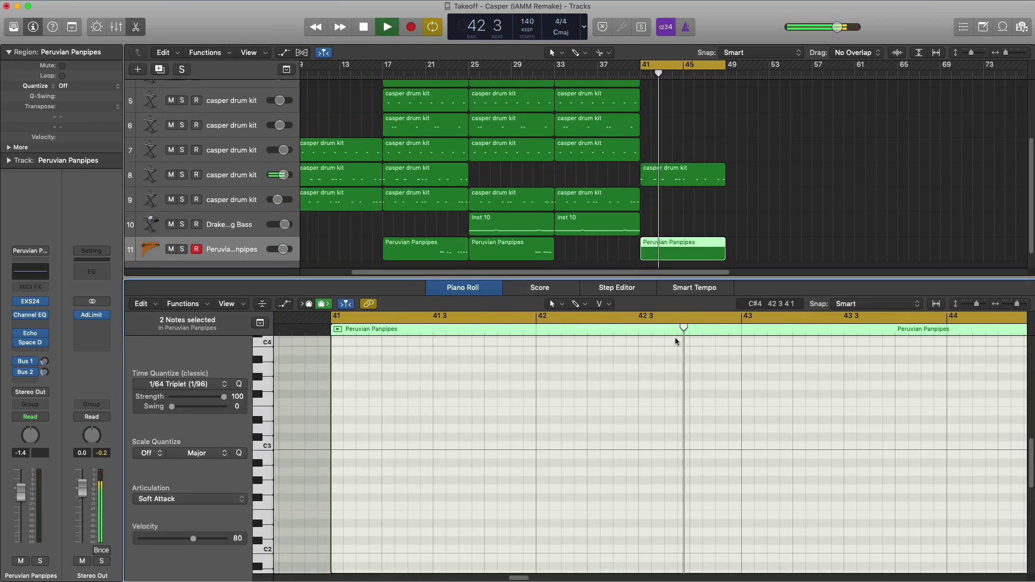
{"action": "scroll", "coordinate": [600, 454], "scroll_direction": "right", "scroll_amount": 5}
{"action": "key", "text": "space"}
{"action": "key", "text": "space"}
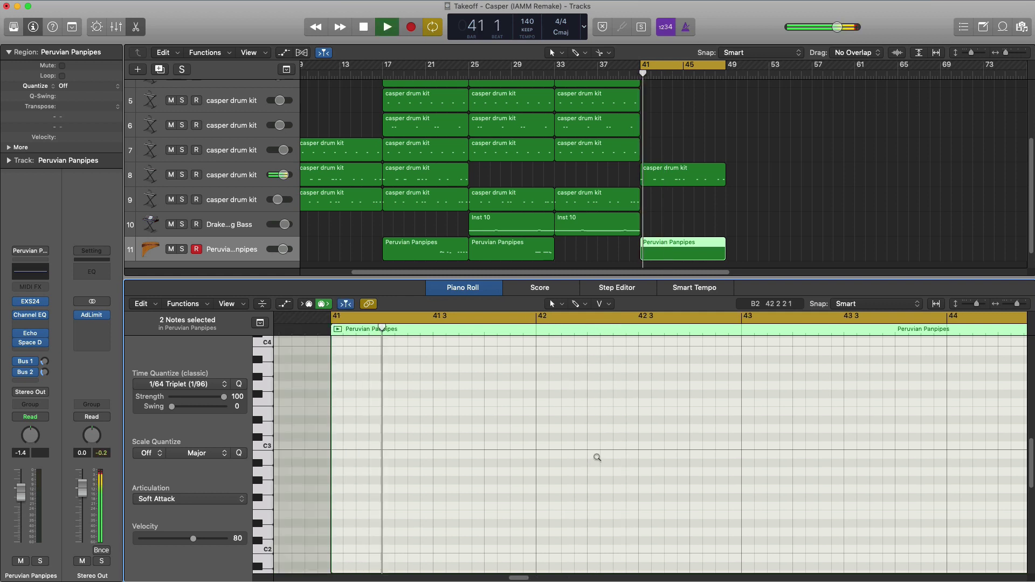
{"action": "left_click", "coordinate": [598, 457], "text": "ctrl+alt"}
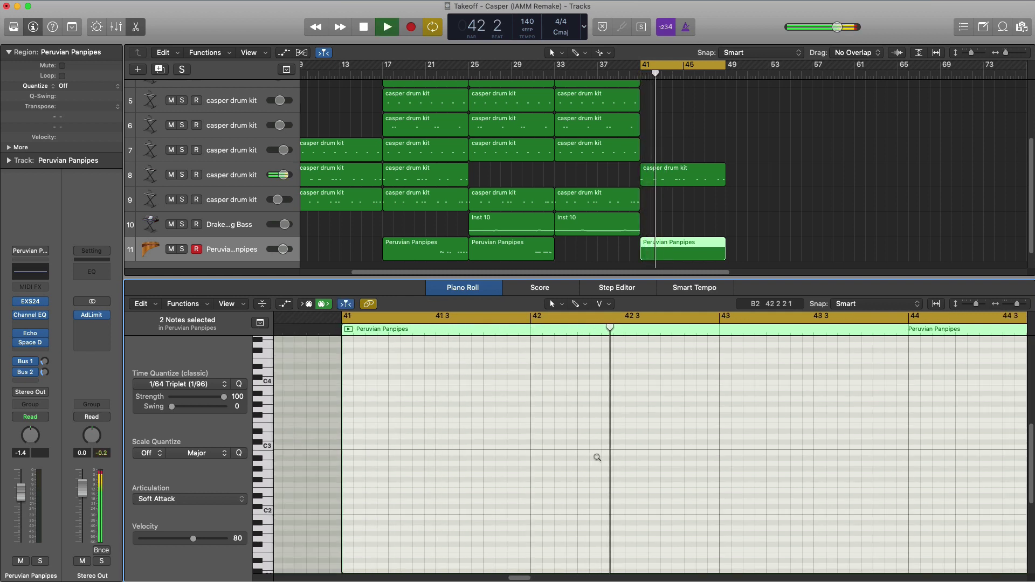
{"action": "scroll", "coordinate": [596, 453], "scroll_direction": "right", "scroll_amount": 2}
{"action": "key", "text": "space"}
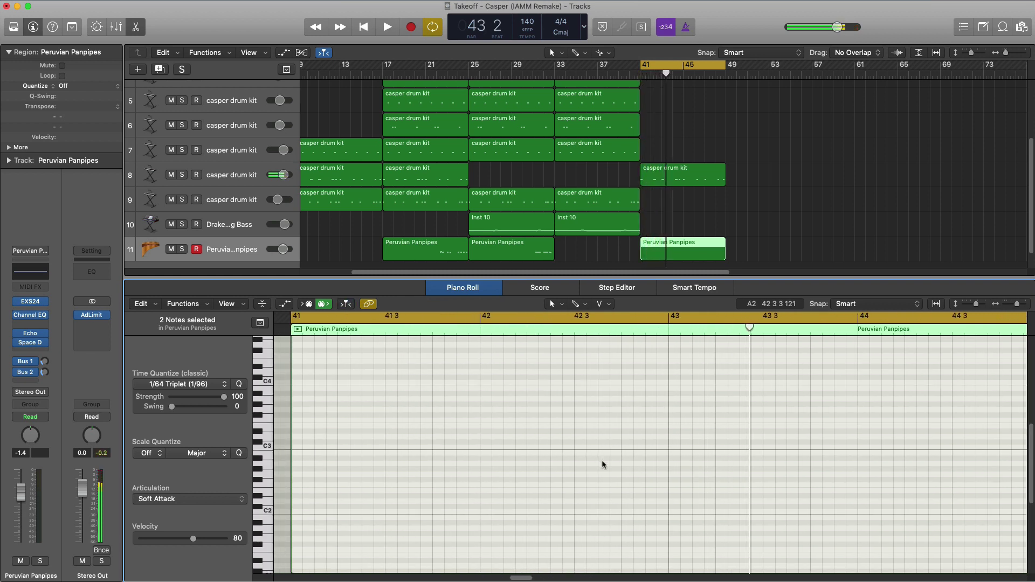
{"action": "left_click_drag", "start_coordinate": [674, 319], "coordinate": [849, 338]}
{"action": "key", "text": "space"}
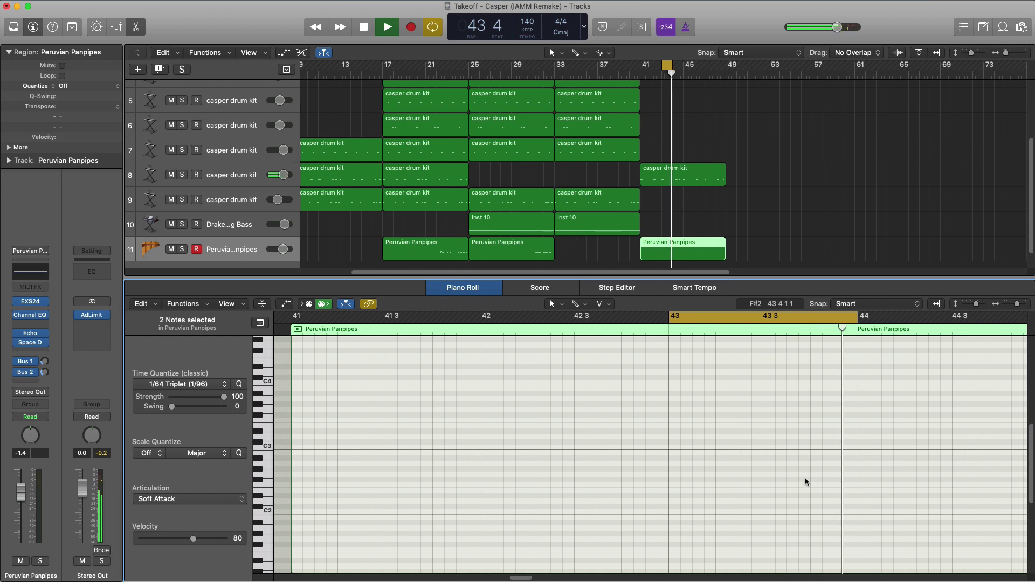
{"action": "key", "text": "space"}
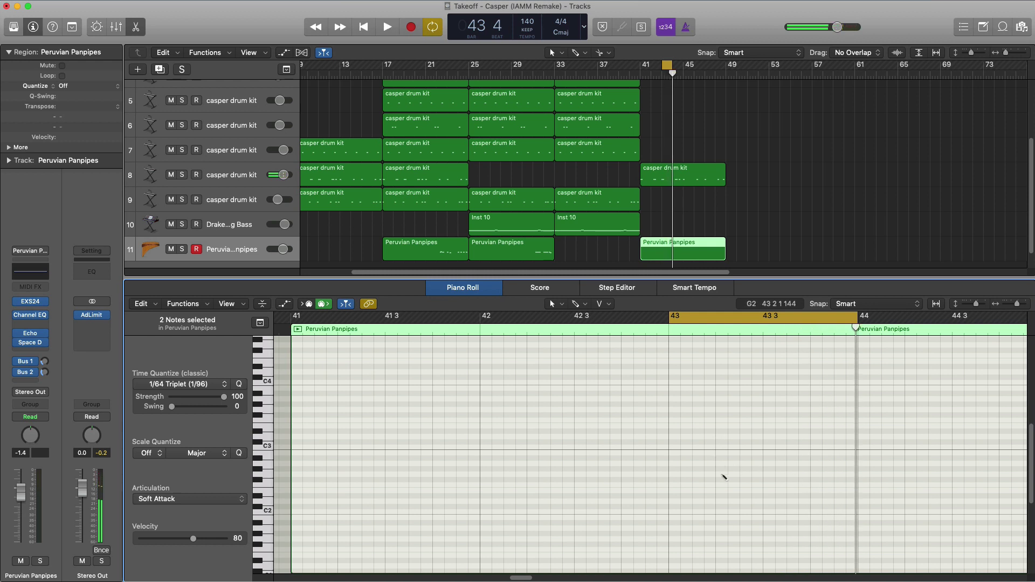
Add short F#4 notes on beats 2 and 3 of bar 43, auditioning them in the loop
{"action": "scroll", "coordinate": [721, 476], "scroll_direction": "up", "scroll_amount": 5}
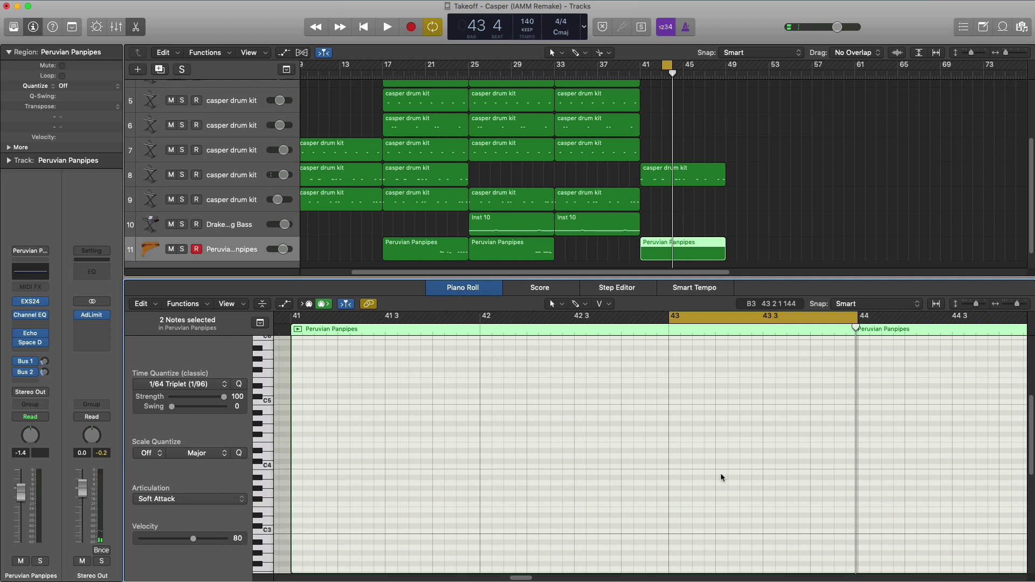
{"action": "left_click", "coordinate": [721, 434], "text": "super"}
{"action": "key", "text": "space"}
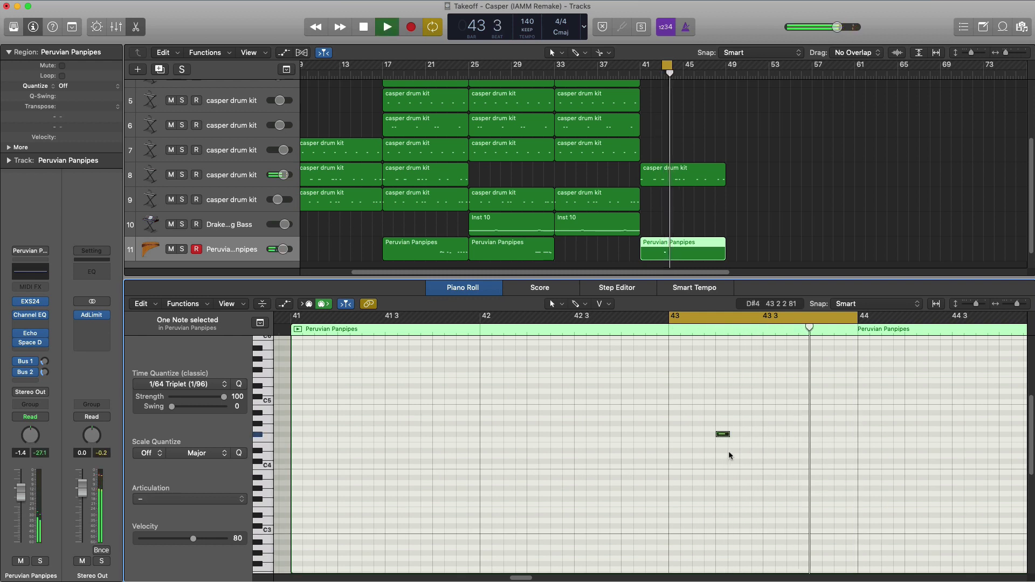
{"action": "key", "text": "space"}
{"action": "left_click_drag", "start_coordinate": [726, 434], "coordinate": [727, 436]}
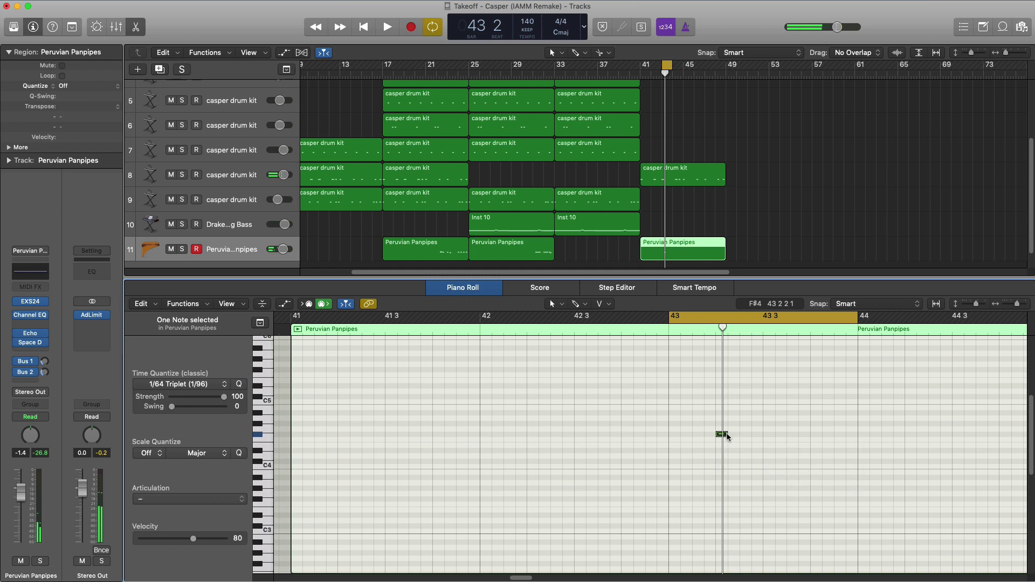
{"action": "left_click", "coordinate": [766, 434]}
{"action": "key", "text": "space"}
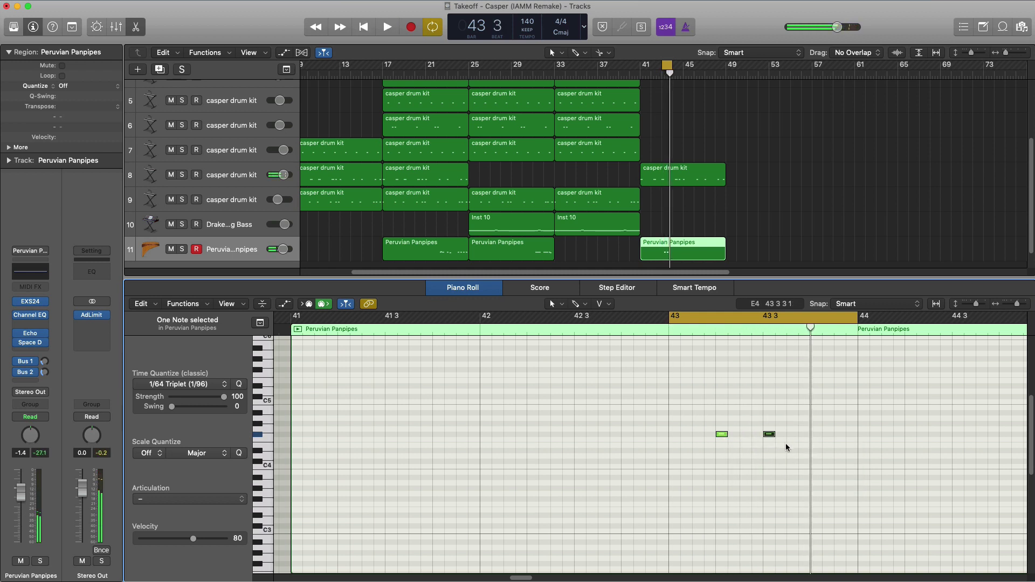
Add a short F4 halfway through beat 3 and a short D#4 on beat 4 of bar 43
{"action": "left_click_drag", "start_coordinate": [791, 450], "coordinate": [791, 440]}
{"action": "key", "text": "space"}
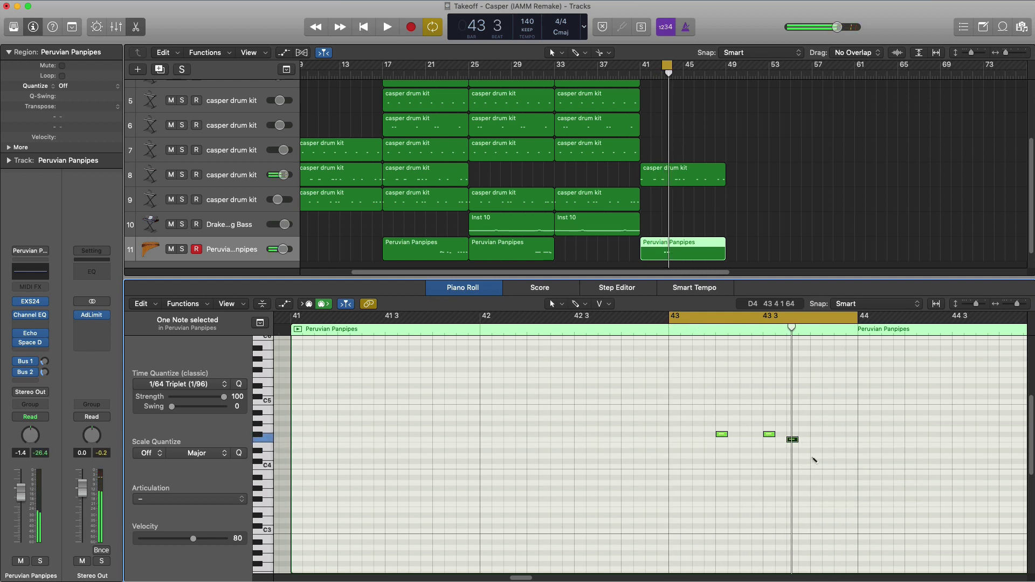
{"action": "left_click", "coordinate": [814, 451], "text": "super"}
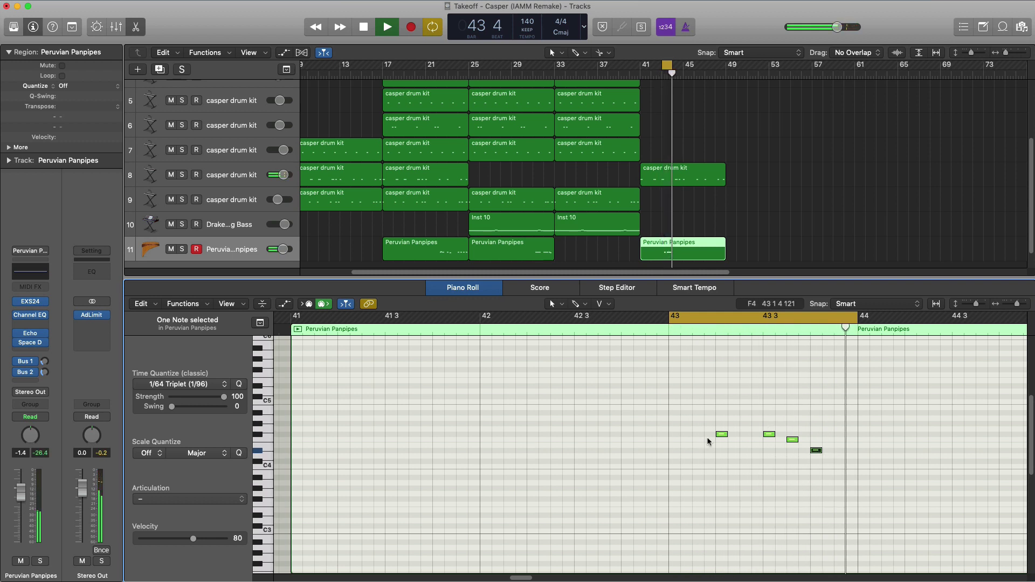
Add a longer G#4 note from just after beat 2 to beat 3 of bar 43 and play the loop
{"action": "key", "text": "space"}
{"action": "left_click_drag", "start_coordinate": [722, 435], "coordinate": [762, 431]}
{"action": "key", "text": "space"}
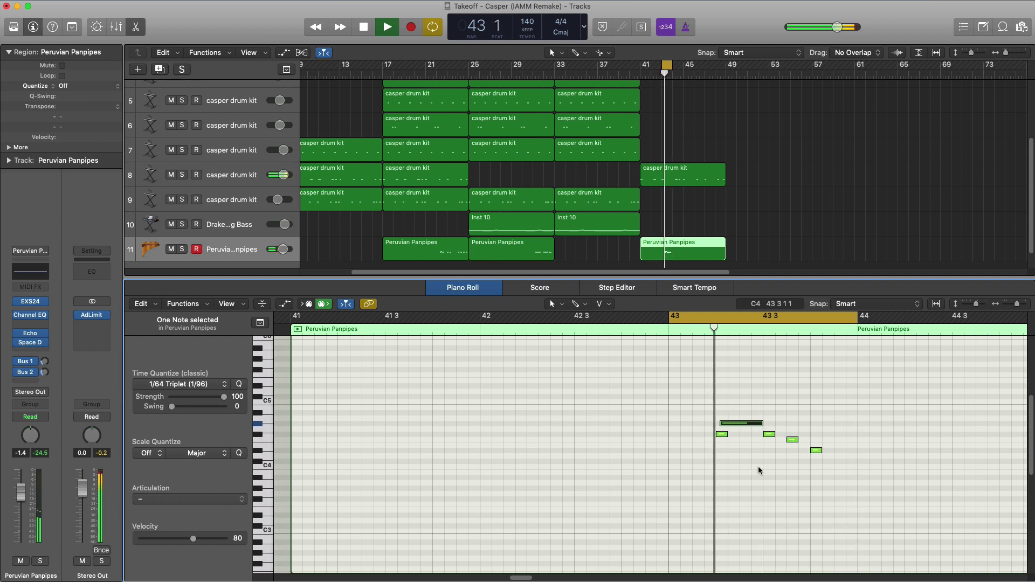
{"action": "key", "text": "space"}
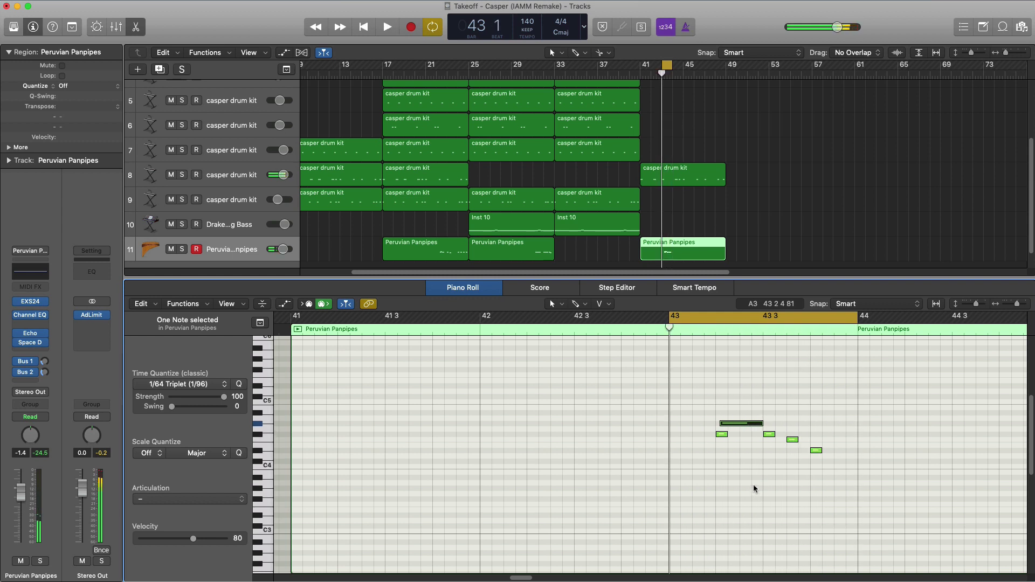
Set the cycle range to span bars 43 and 44 and play the loop
{"action": "scroll", "coordinate": [753, 487], "scroll_direction": "right", "scroll_amount": 5}
{"action": "left_click_drag", "start_coordinate": [645, 318], "coordinate": [797, 324]}
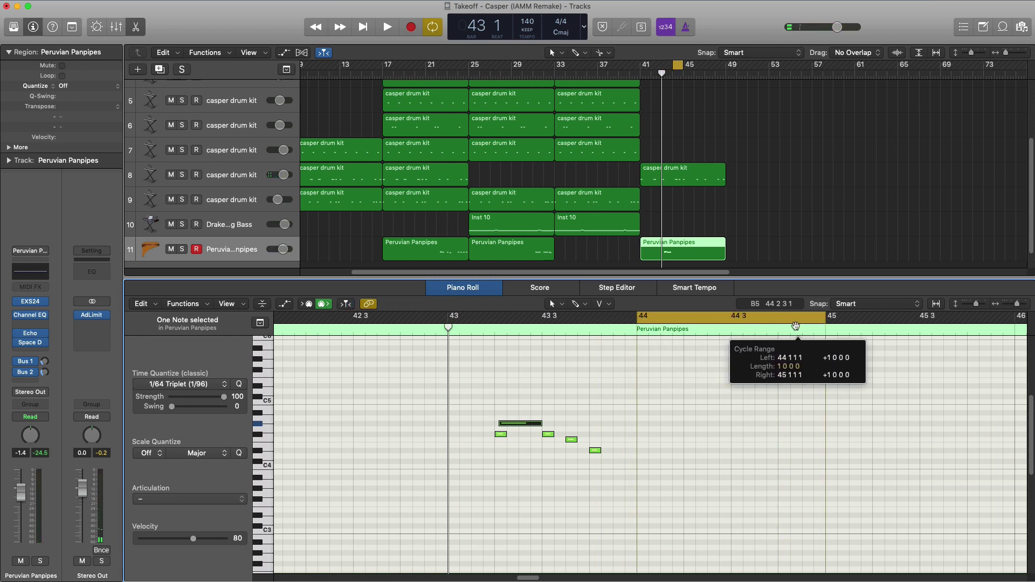
{"action": "key", "text": "space"}
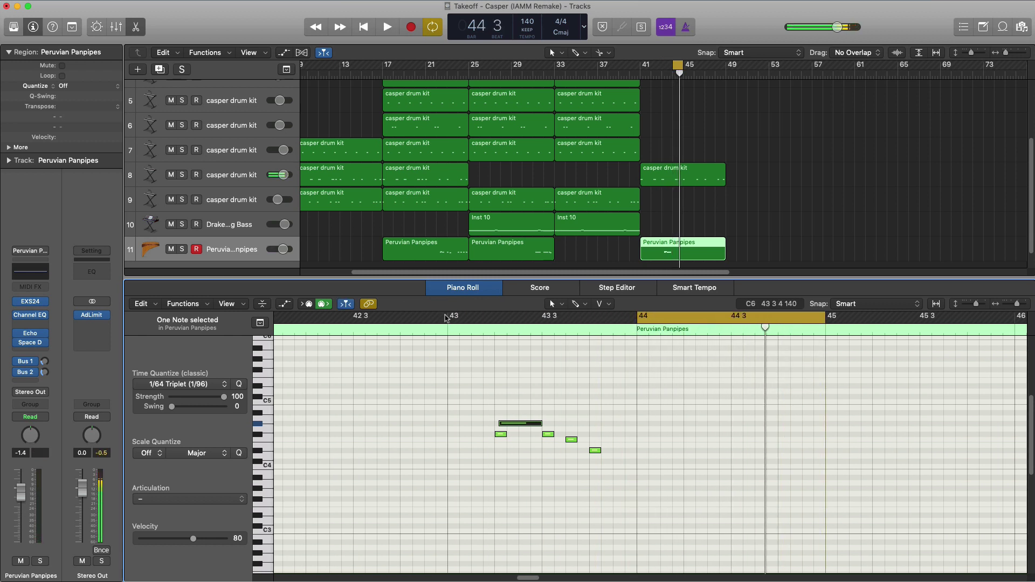
{"action": "left_click_drag", "start_coordinate": [446, 318], "coordinate": [825, 327]}
{"action": "key", "text": "space"}
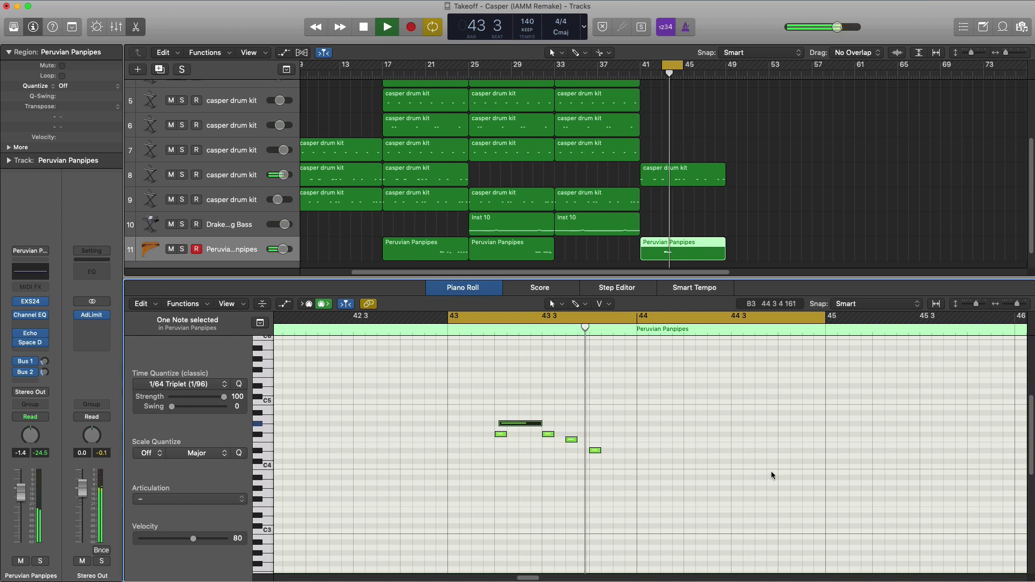
{"action": "key", "text": "space"}
Add a short C#4 note on beat 3 of bar 44 and audition it in the loop
{"action": "left_click", "coordinate": [751, 463], "text": "super"}
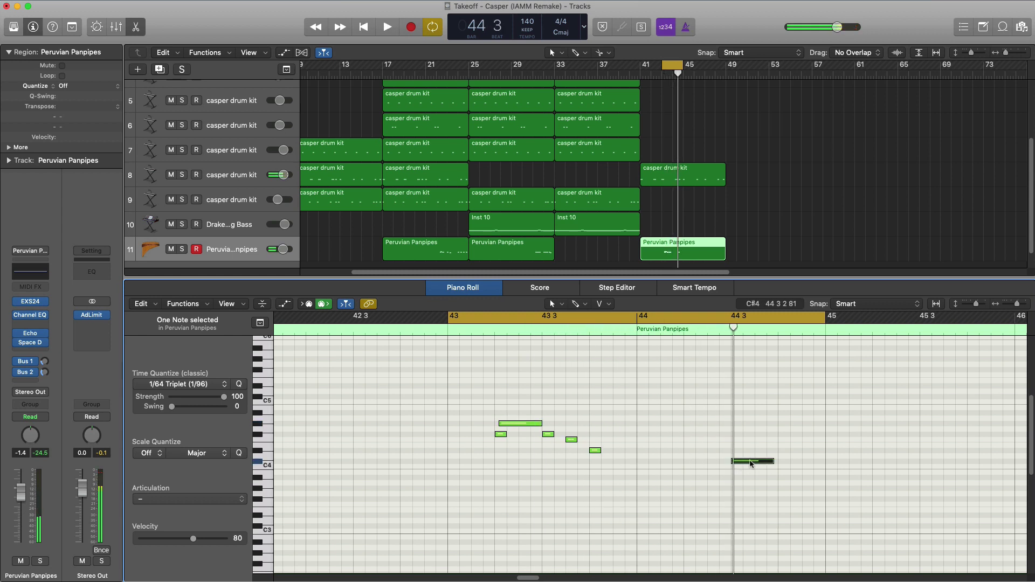
{"action": "left_click_drag", "start_coordinate": [769, 461], "coordinate": [742, 461]}
{"action": "key", "text": "space"}
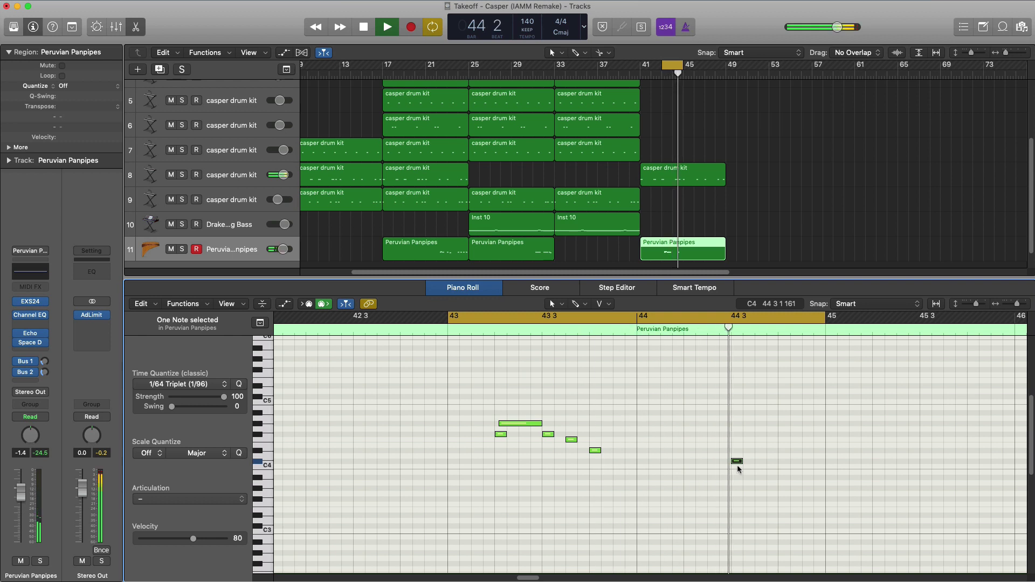
Add a long D#4 note from just after beat 3 of bar 44 to the start of bar 45 and play the loop
{"action": "key", "text": "space"}
{"action": "left_click_drag", "start_coordinate": [736, 462], "coordinate": [823, 462]}
{"action": "key", "text": "space"}
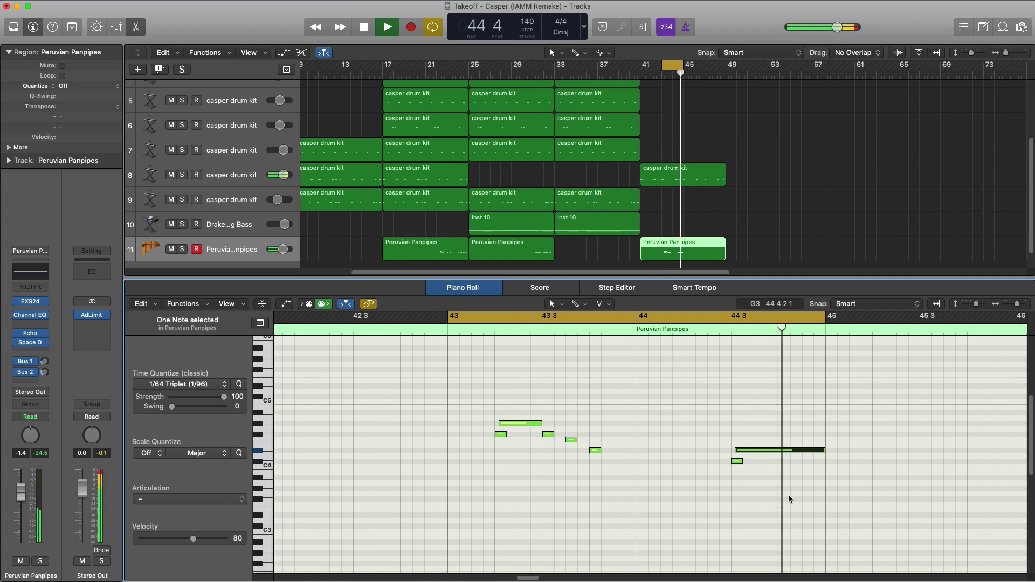
{"action": "scroll", "coordinate": [832, 482], "scroll_direction": "down", "scroll_amount": 1}
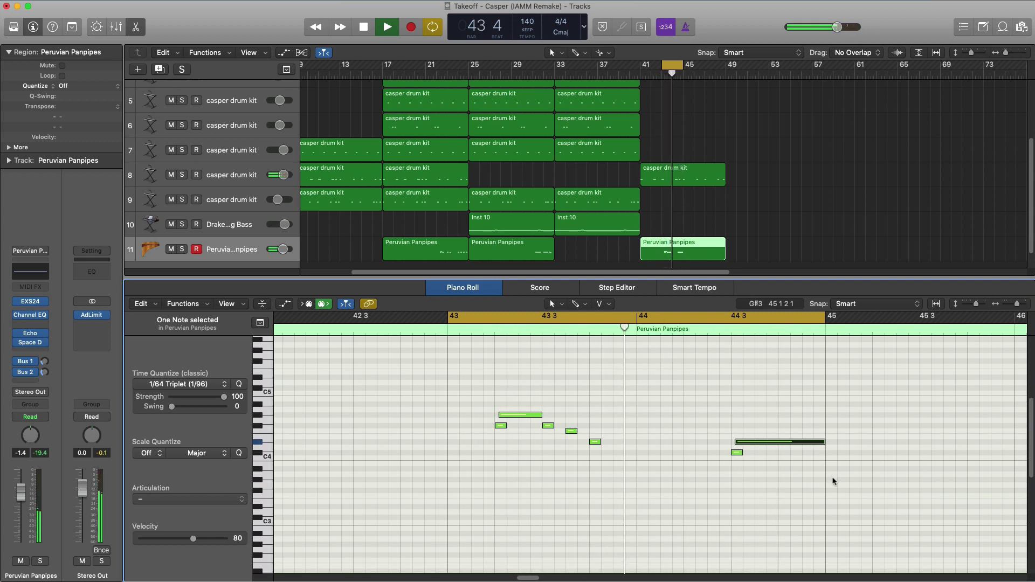
Add a short A#3 note at the start of bar 45 and play the phrase from beat 4 of bar 42 with cycling off
{"action": "key", "text": "space"}
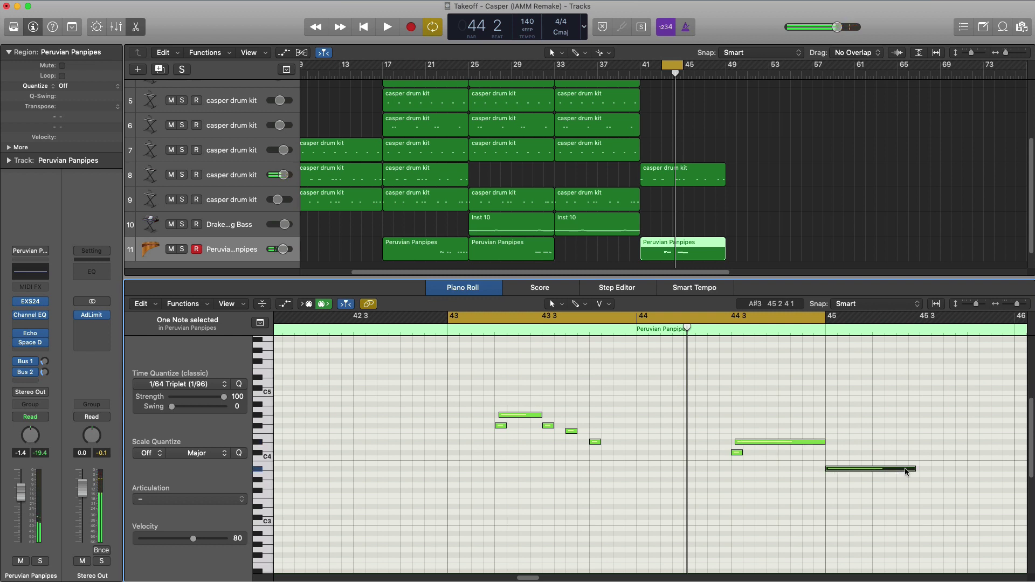
{"action": "left_click_drag", "start_coordinate": [906, 470], "coordinate": [833, 486]}
{"action": "left_click", "coordinate": [602, 319]}
{"action": "left_click", "coordinate": [428, 330]}
{"action": "key", "text": "space"}
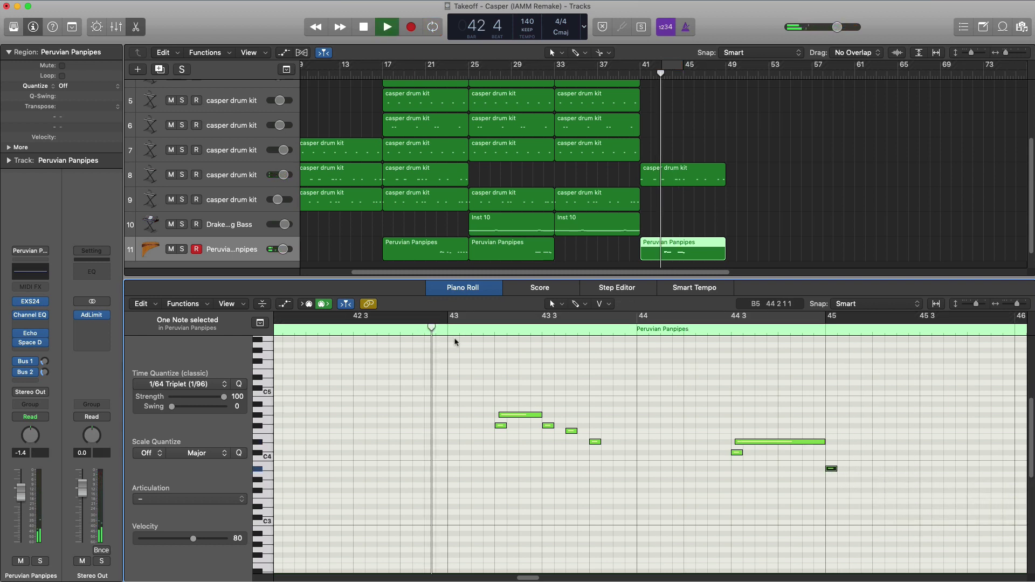
{"action": "left_click", "coordinate": [519, 354], "text": "ctrl+alt"}
{"action": "left_click", "coordinate": [520, 354], "text": "ctrl+alt"}
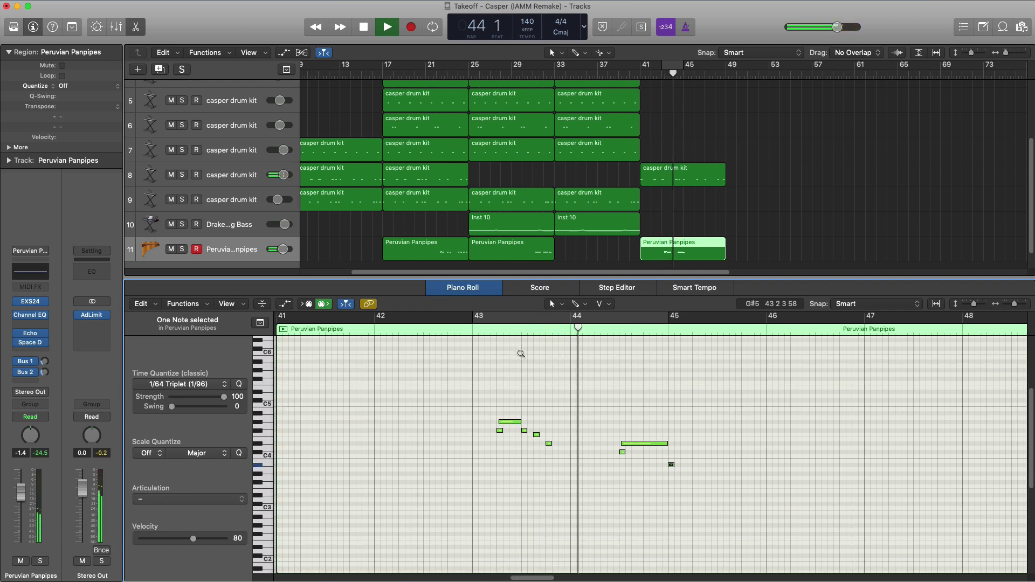
{"action": "left_click", "coordinate": [521, 353], "text": "ctrl+alt"}
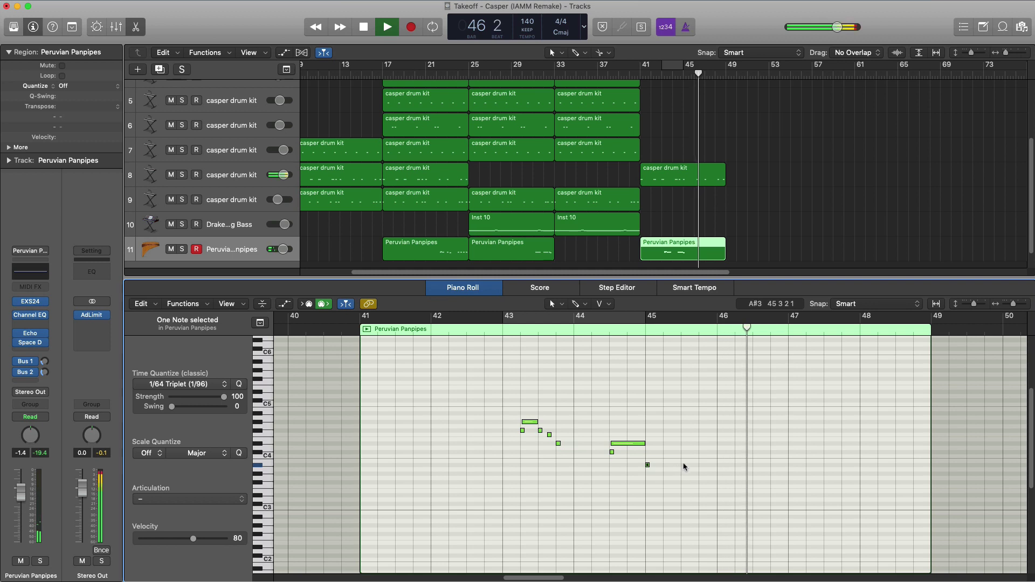
{"action": "key", "text": "space"}
Copy the seven panpipe notes in bars 43 and 44 to bars 47 and 48 and play the region
{"action": "left_click_drag", "start_coordinate": [636, 464], "coordinate": [492, 393]}
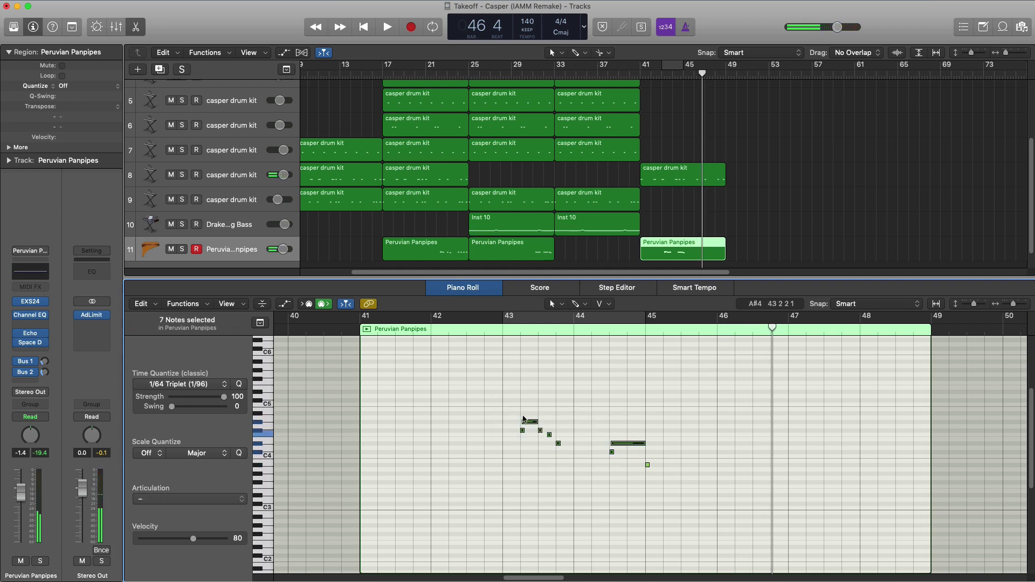
{"action": "left_click_drag", "start_coordinate": [529, 425], "coordinate": [812, 426]}
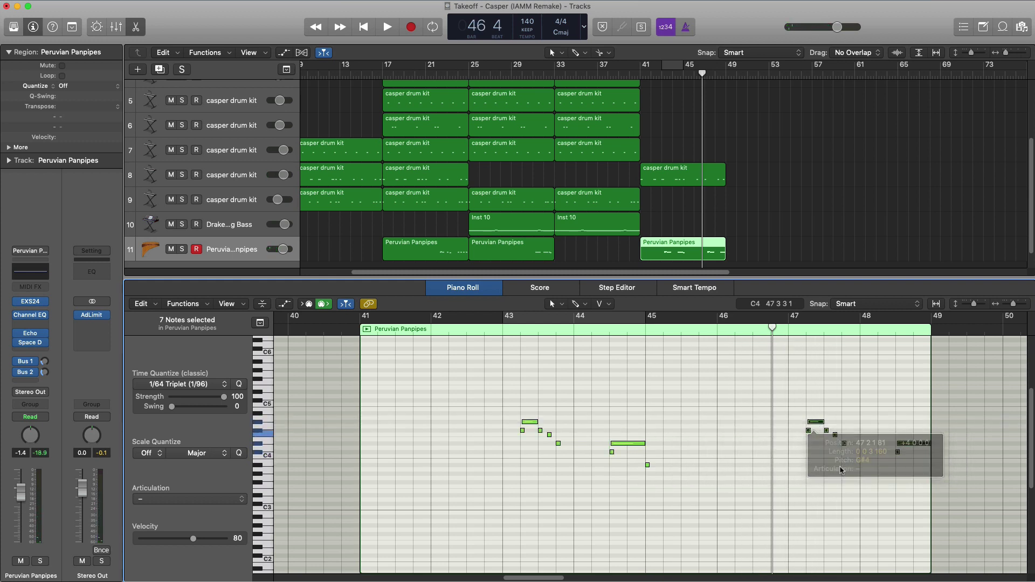
{"action": "left_click", "coordinate": [855, 485]}
{"action": "key", "text": "space"}
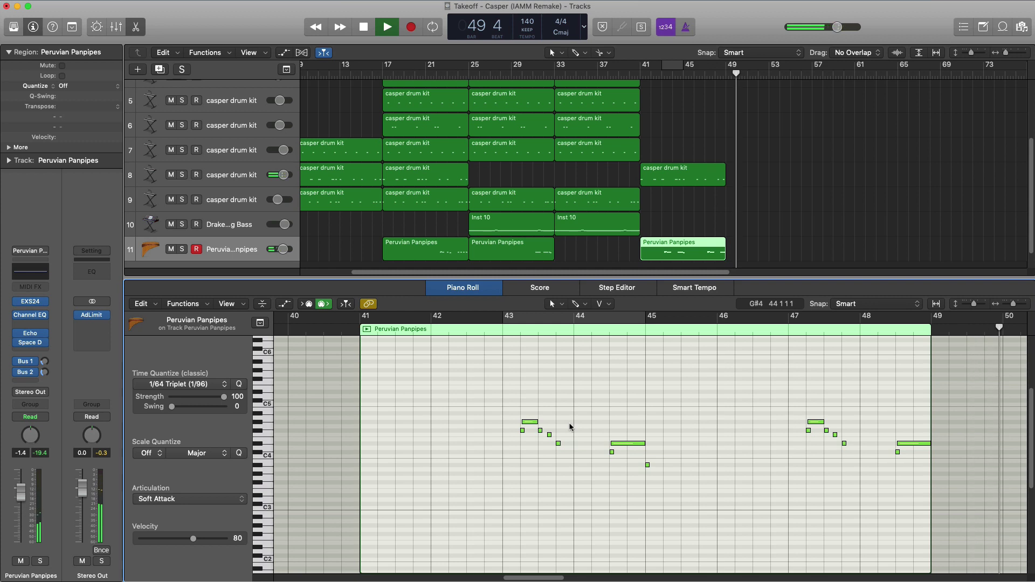
Close the Piano Roll and copy all regions in bars 9 to 40 to start at bar 49
{"action": "key", "text": "e"}
{"action": "left_click", "coordinate": [486, 412], "text": "ctrl+alt"}
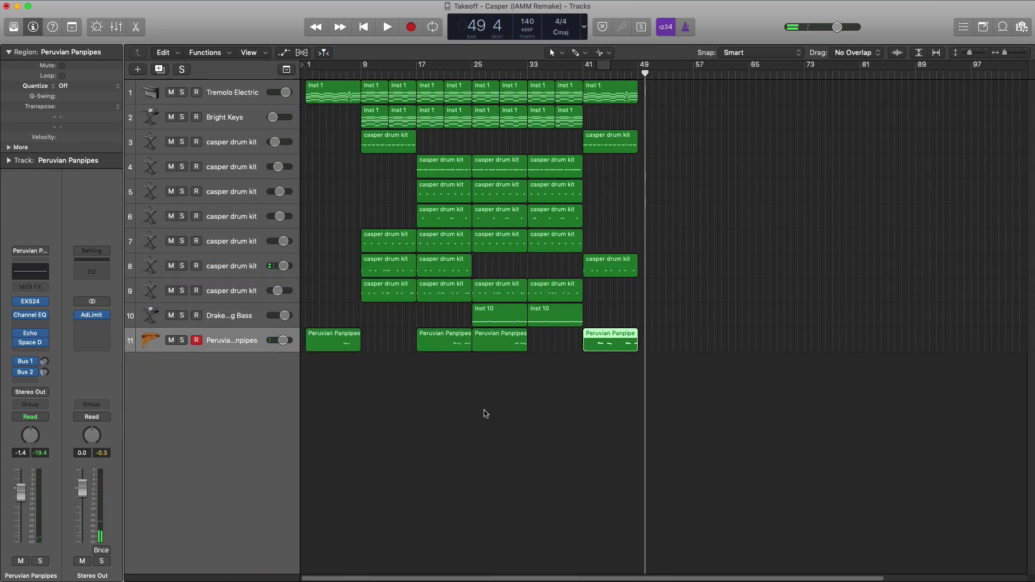
{"action": "left_click_drag", "start_coordinate": [517, 342], "coordinate": [610, 116]}
{"action": "left_click", "coordinate": [663, 477]}
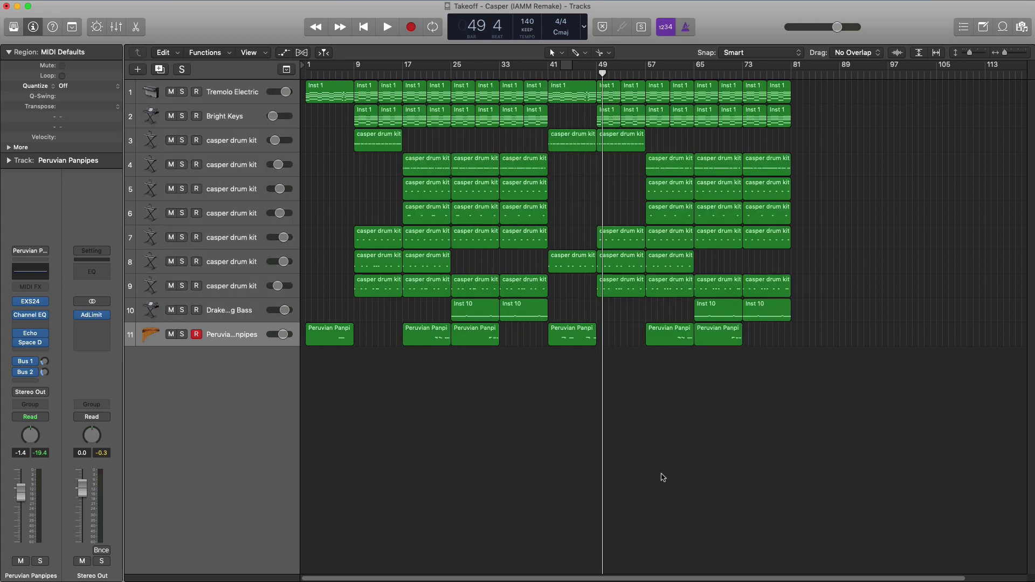
Play the arrangement from bar 1 with the track heights enlarged to review all the sections
{"action": "key", "text": "Return"}
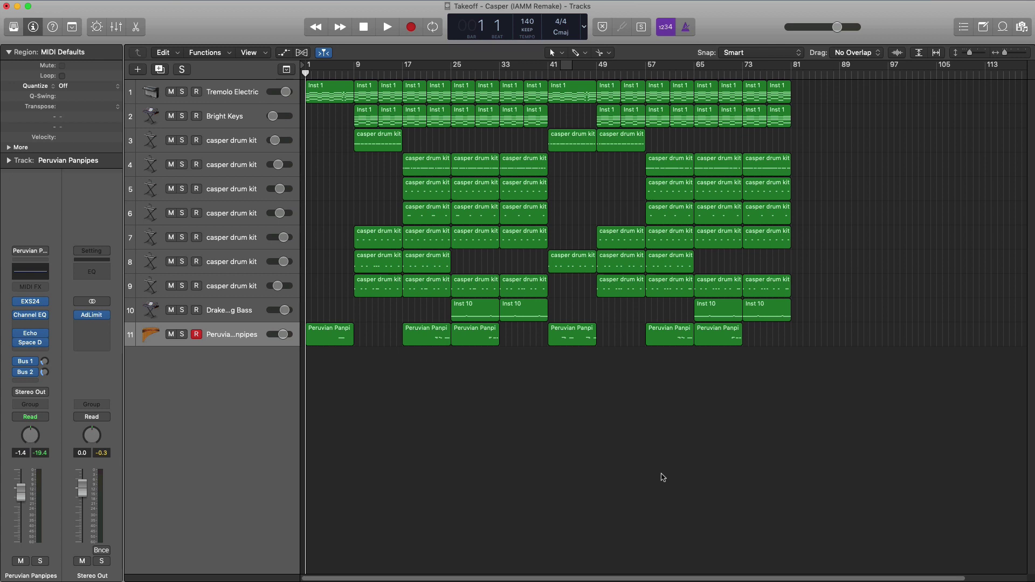
{"action": "key", "text": "space"}
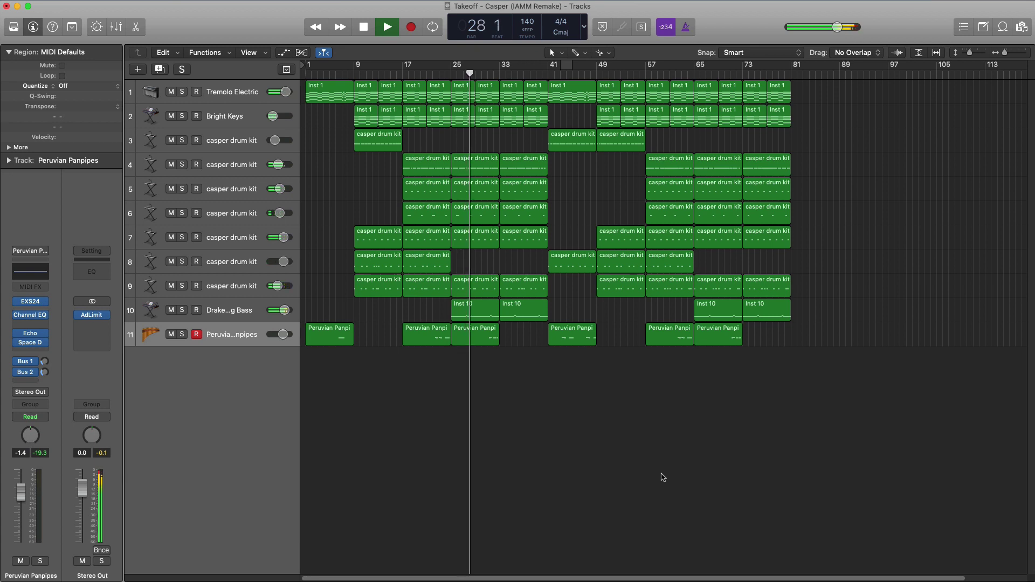
{"action": "key", "text": "super+Down"}
{"action": "key", "text": "super+Down"}
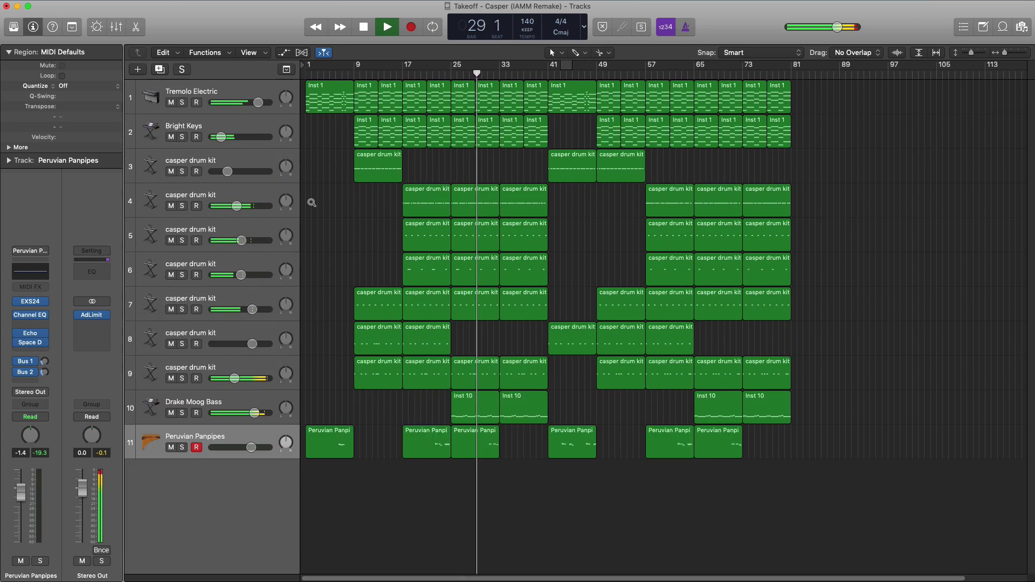
Delete the casper drum kit region at bar 41 on track 3
{"action": "mouse_move", "coordinate": [221, 138]}
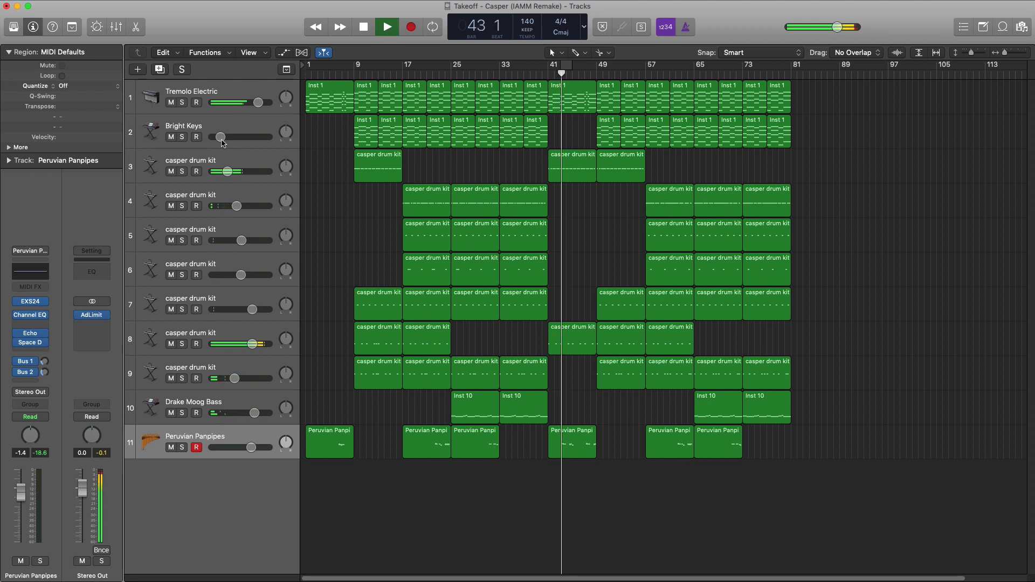
{"action": "left_click", "coordinate": [567, 177]}
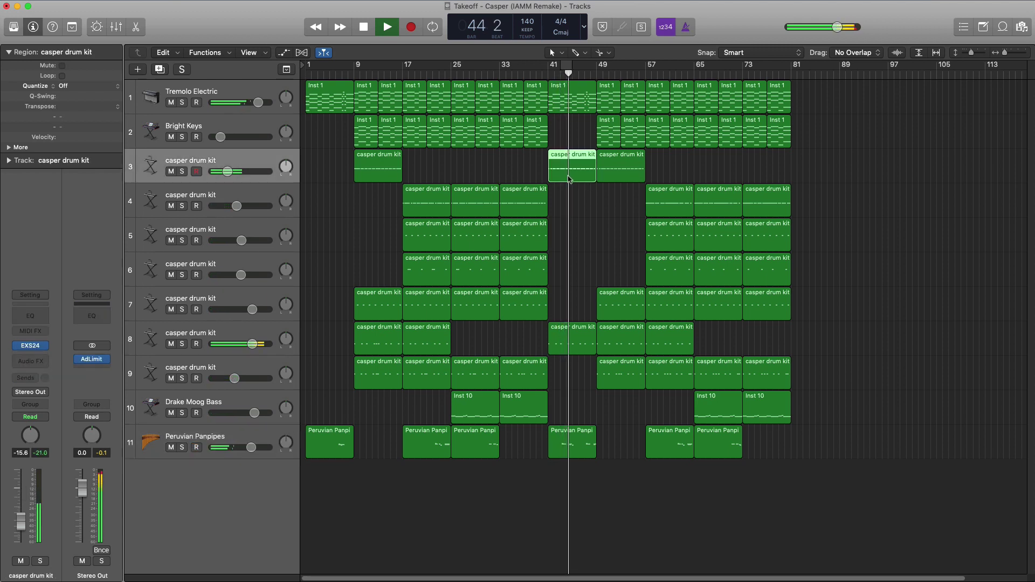
{"action": "key", "text": "Delete"}
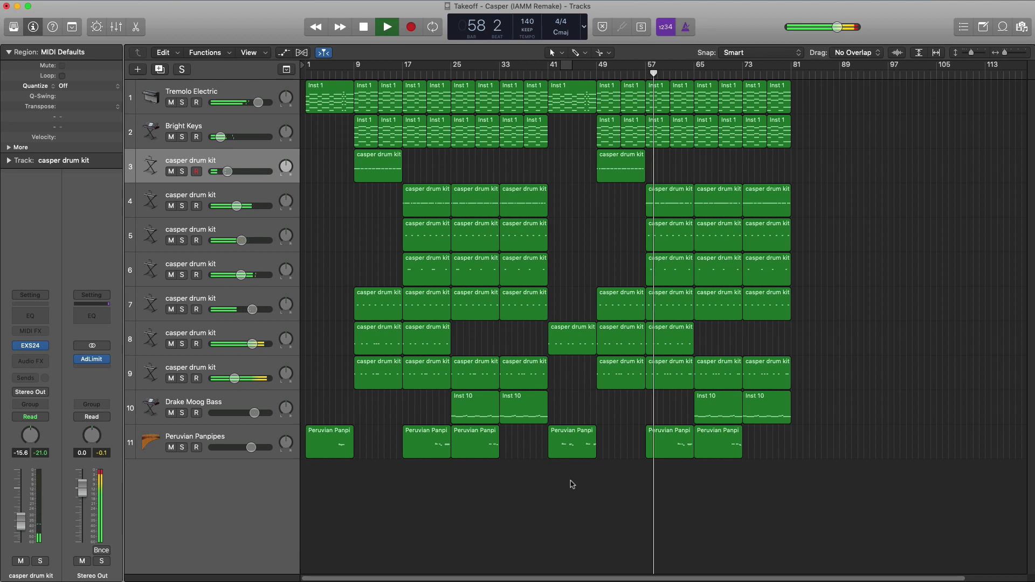
Copy the three regions at bar 41 to bar 81 and the eight regions at bar 9 to bar 89
{"action": "left_click_drag", "start_coordinate": [572, 484], "coordinate": [803, 95]}
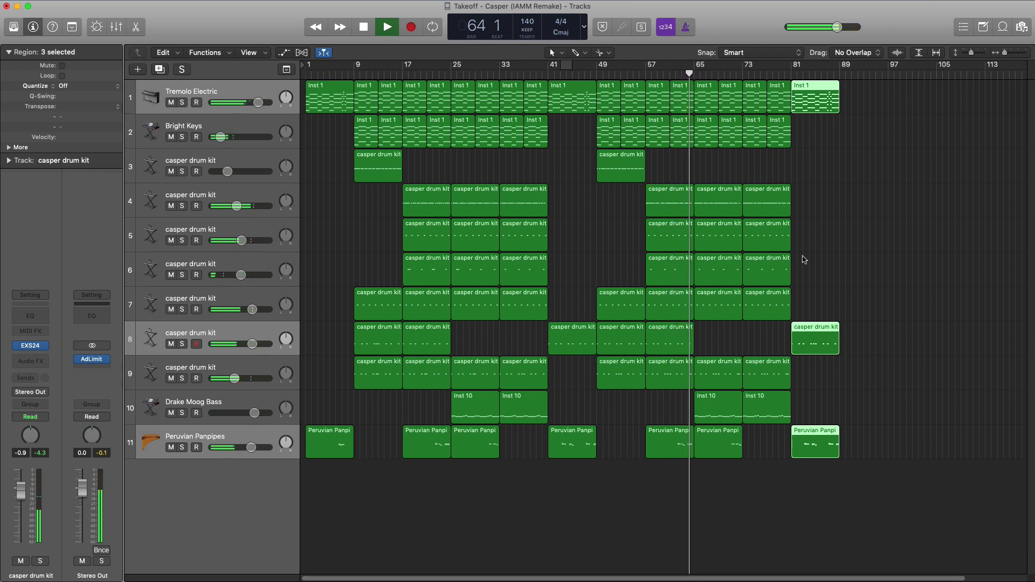
{"action": "left_click", "coordinate": [814, 377]}
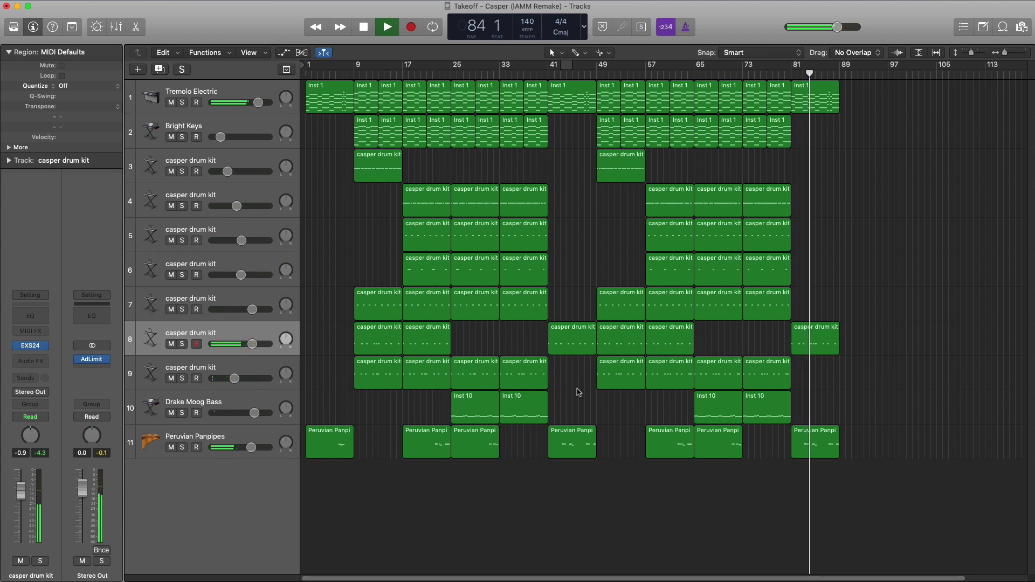
{"action": "left_click_drag", "start_coordinate": [384, 416], "coordinate": [852, 114]}
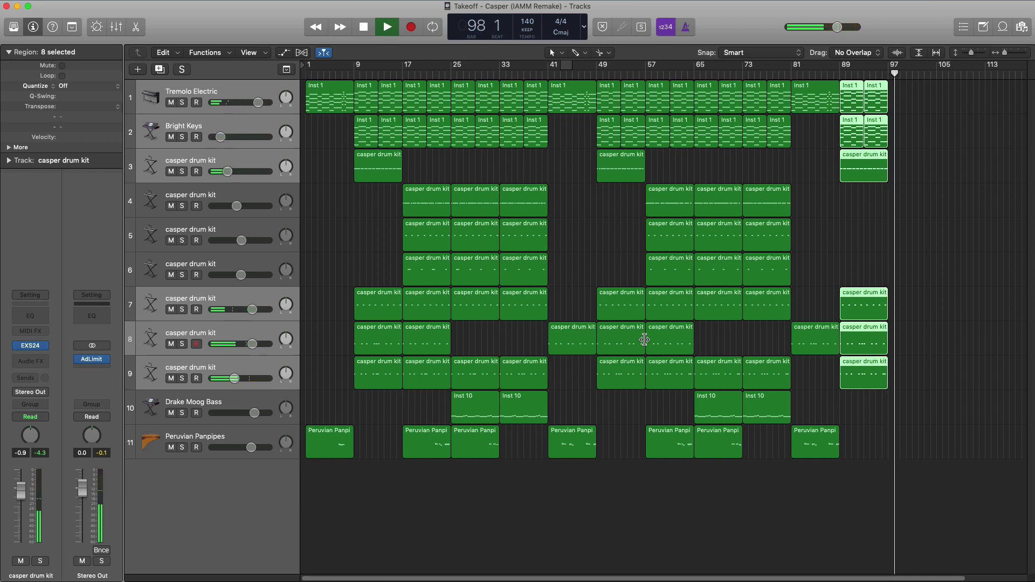
{"action": "left_click", "coordinate": [836, 251]}
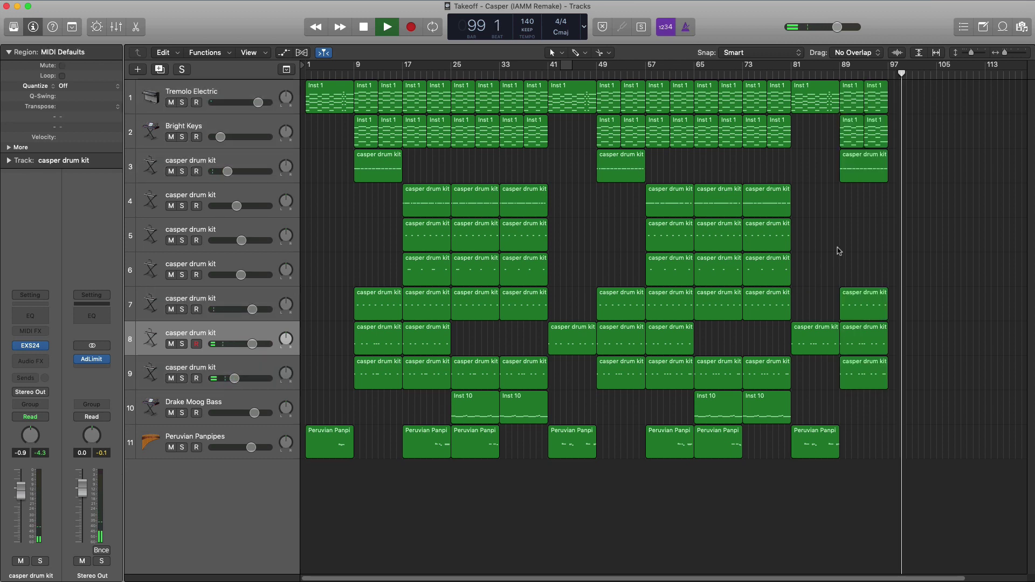
{"action": "key", "text": "space"}
{"action": "key", "text": "Return"}
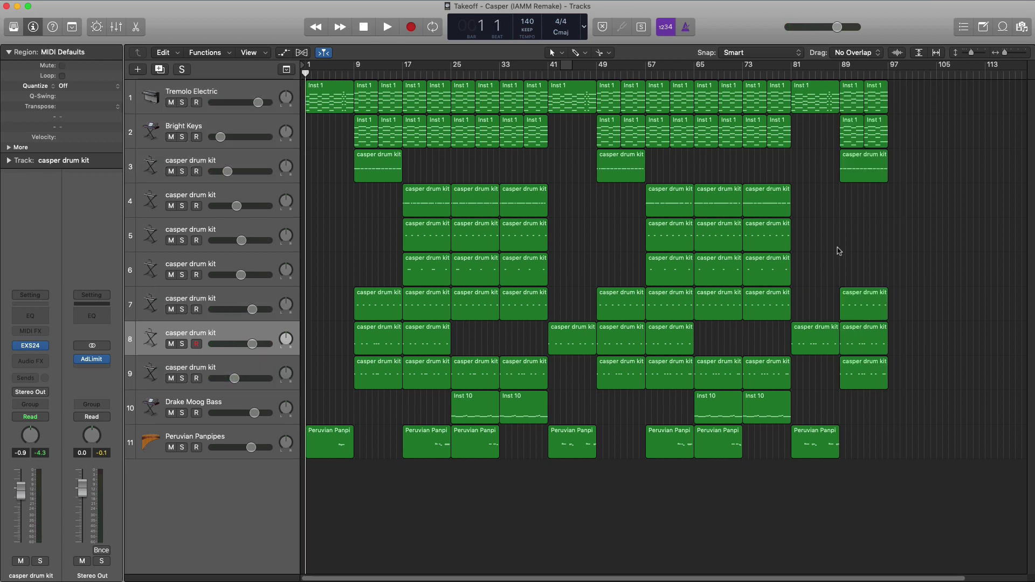